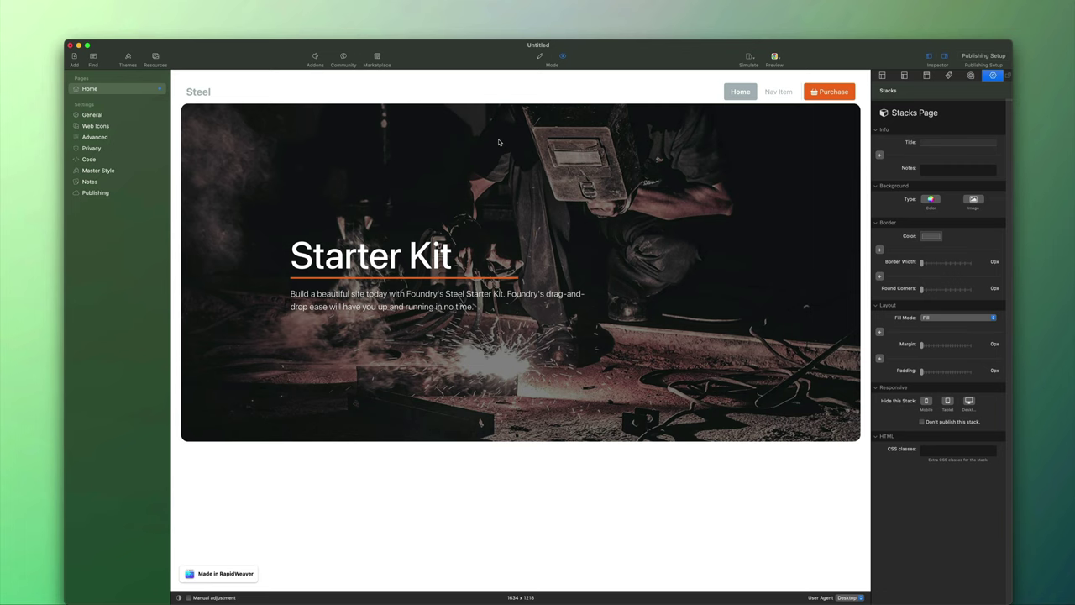
# - Give the outer Spacing stack the edit mode title "Navigation and Banner" and collapse its contents
pyautogui.click(537, 56)
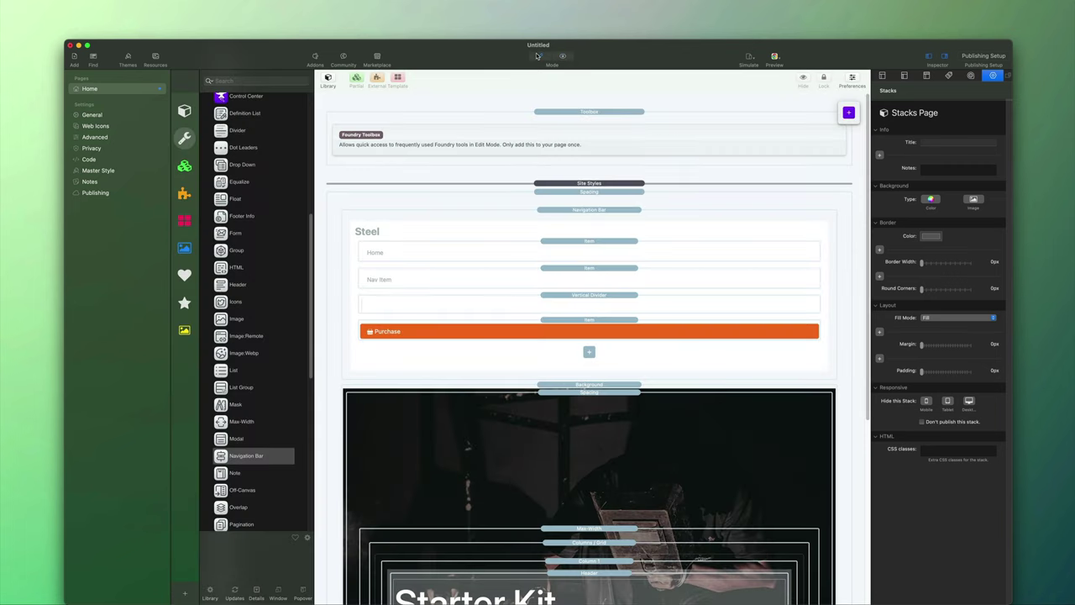
pyautogui.click(588, 192)
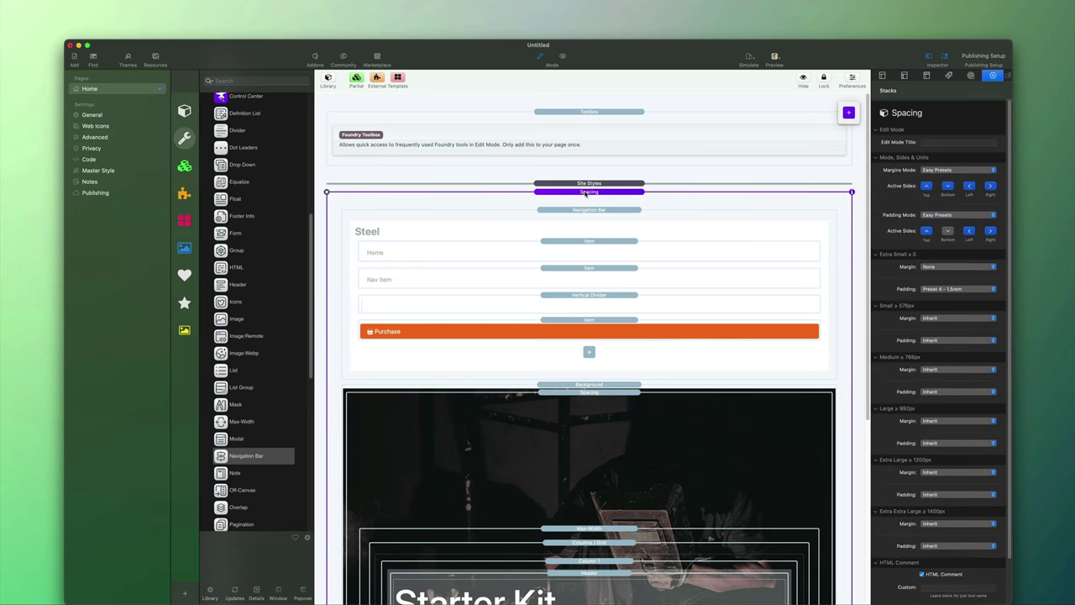
pyautogui.click(942, 142)
pyautogui.write('Navigation and S')
pyautogui.write('anner')
pyautogui.press('Return')
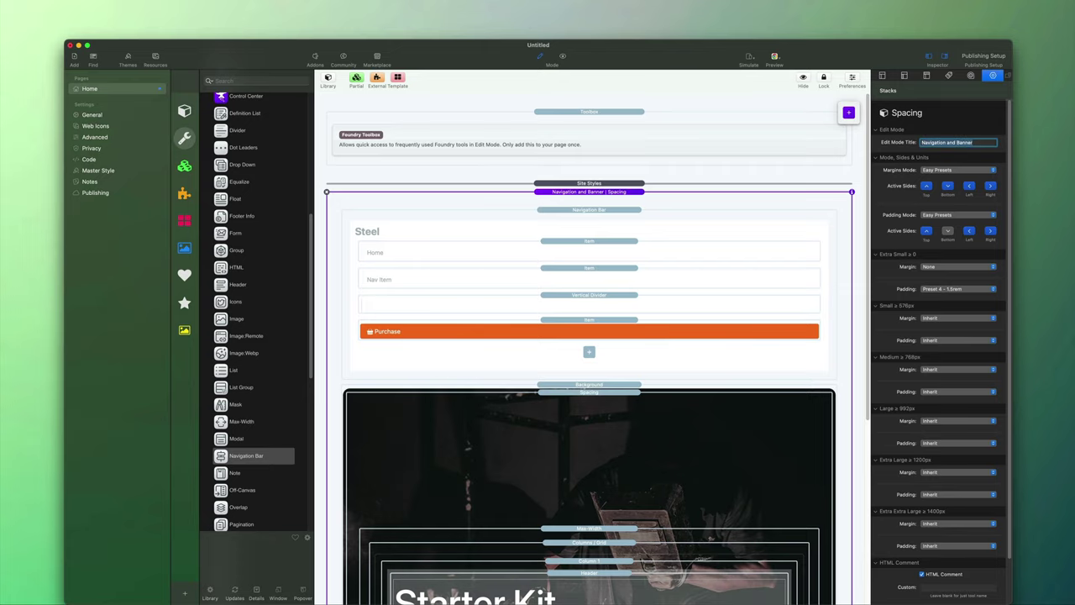
pyautogui.click(804, 78)
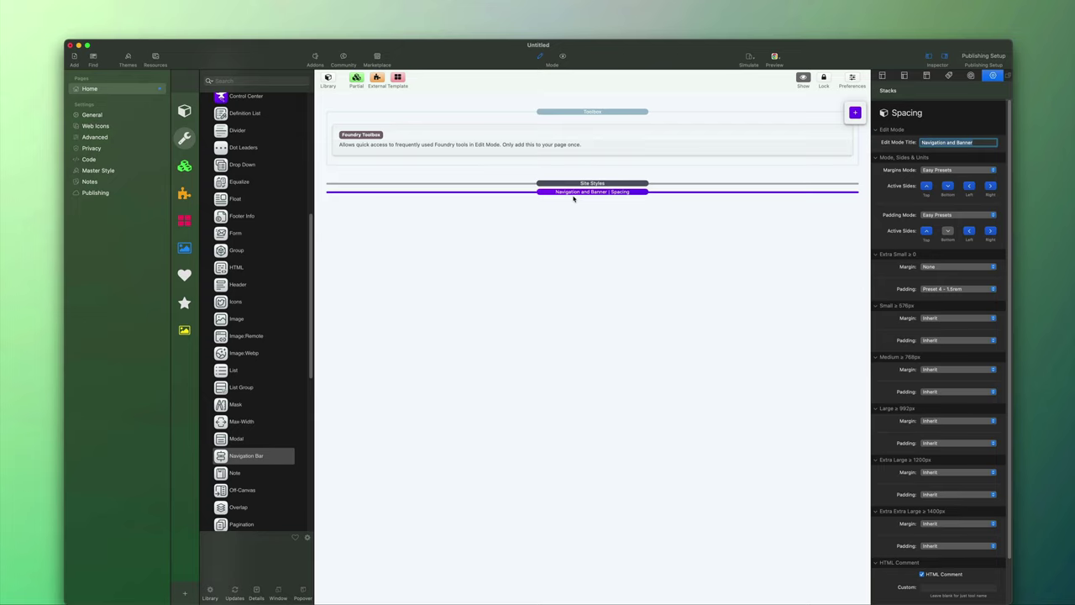
# - Add an Overlap stack below the Navigation and Banner section and place a Columns / Grid stack inside it
pyautogui.click(243, 506)
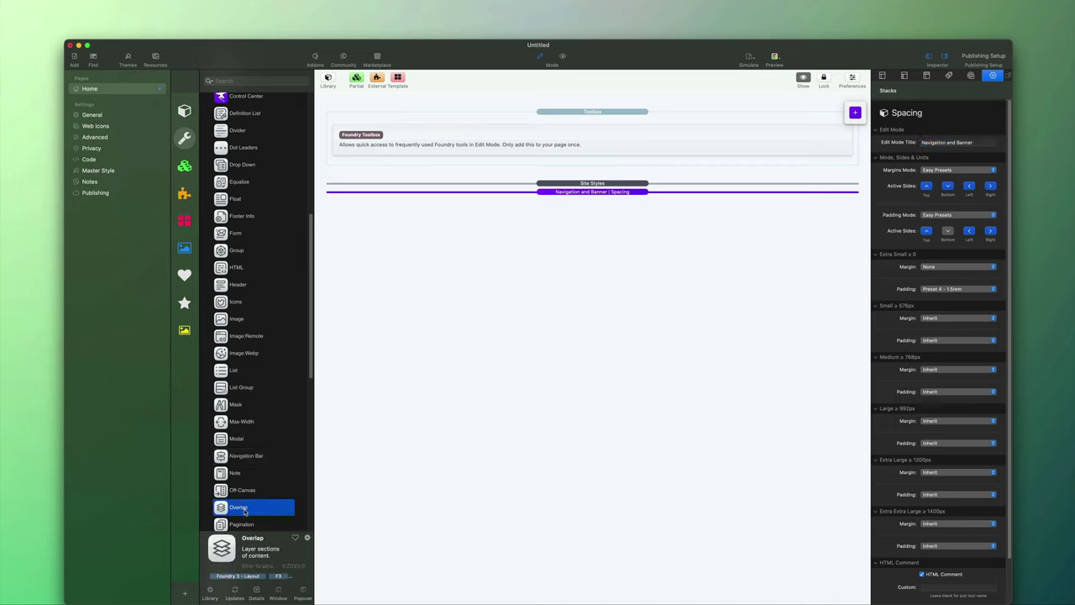
pyautogui.moveTo(243, 510); pyautogui.dragTo(592, 225)
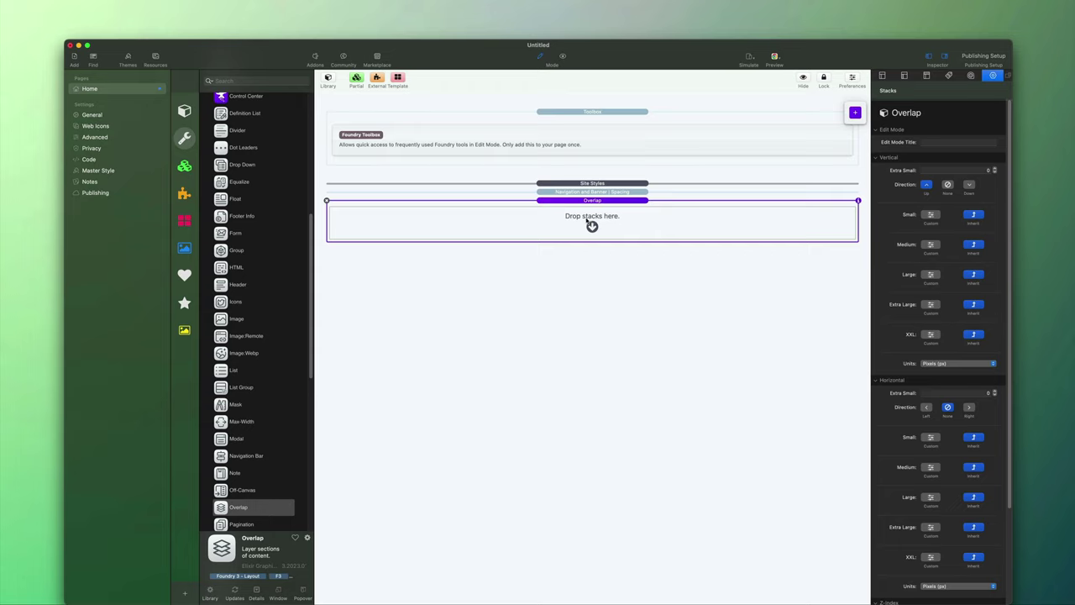
pyautogui.click(856, 111)
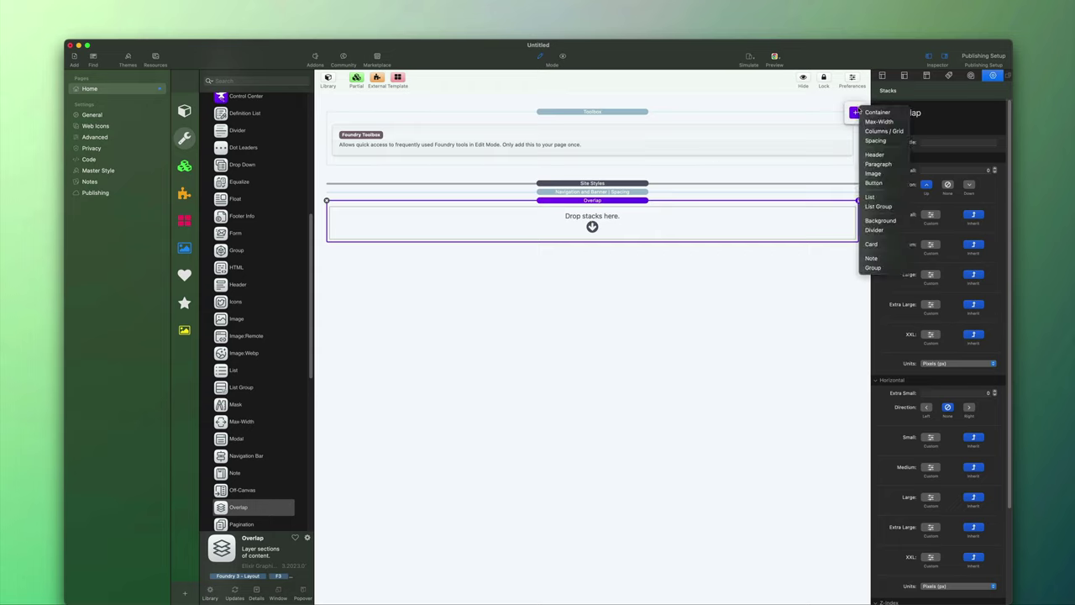
pyautogui.click(876, 132)
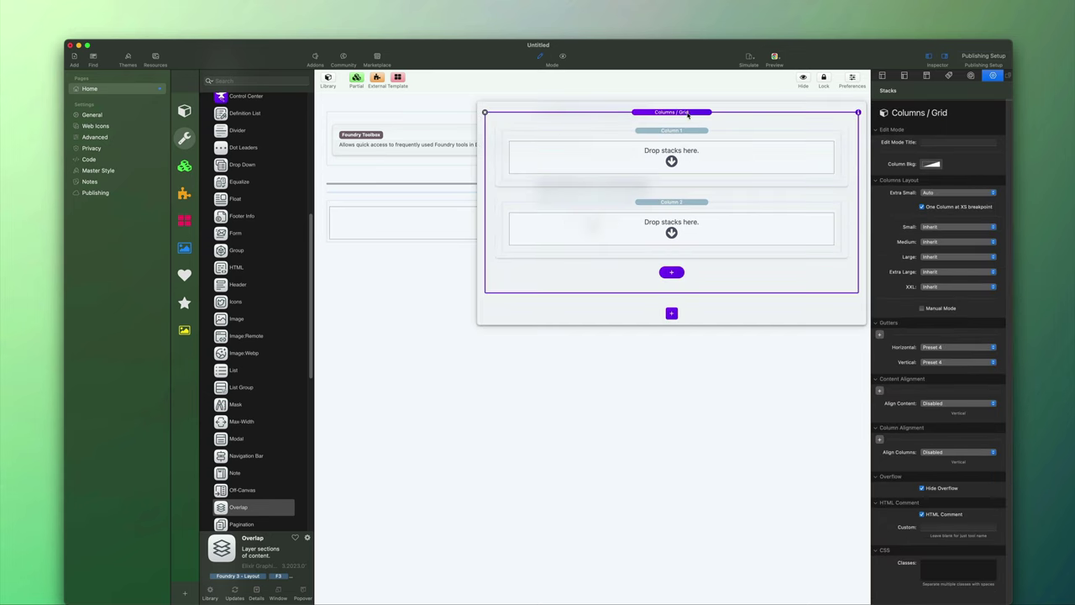
pyautogui.moveTo(688, 115); pyautogui.dragTo(443, 227)
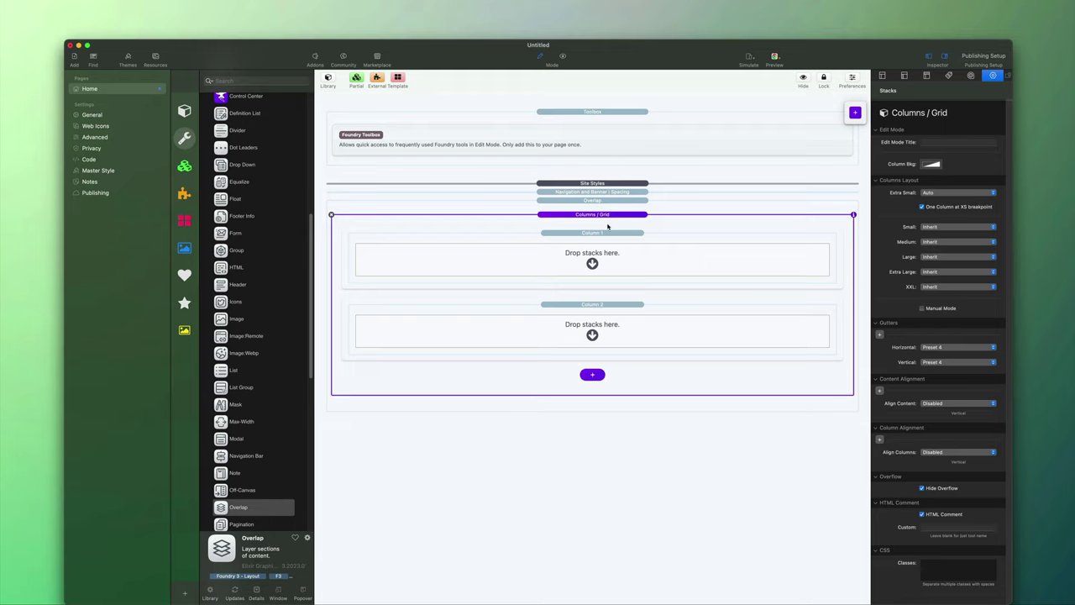
# - Add a Card stack to Column 1, copy it into Column 2, and preview the page
pyautogui.scroll(5, 228, 171)
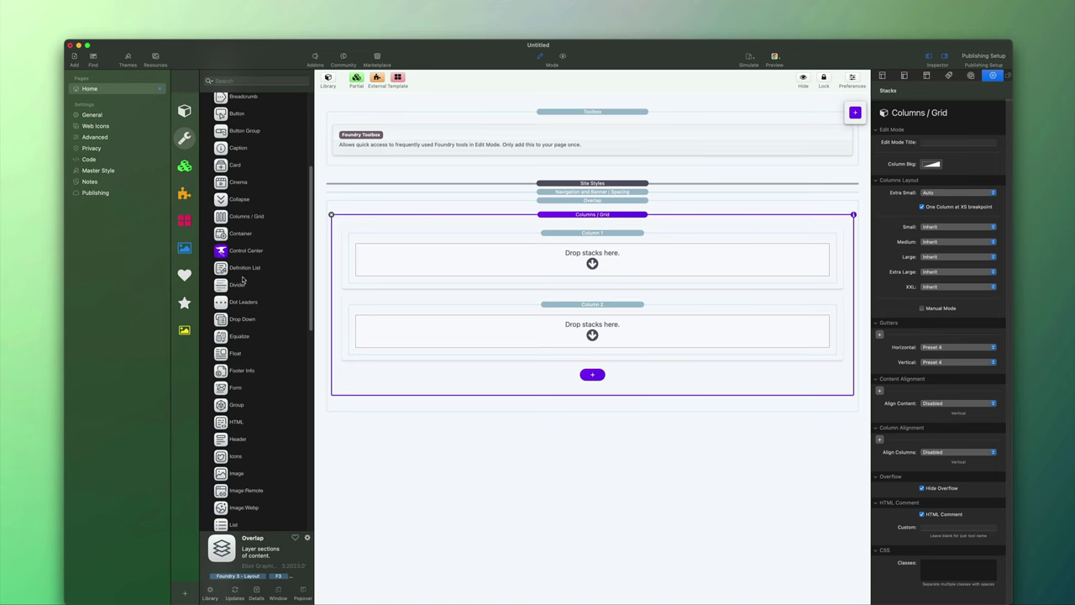
pyautogui.click(228, 168)
pyautogui.moveTo(227, 168); pyautogui.dragTo(578, 261)
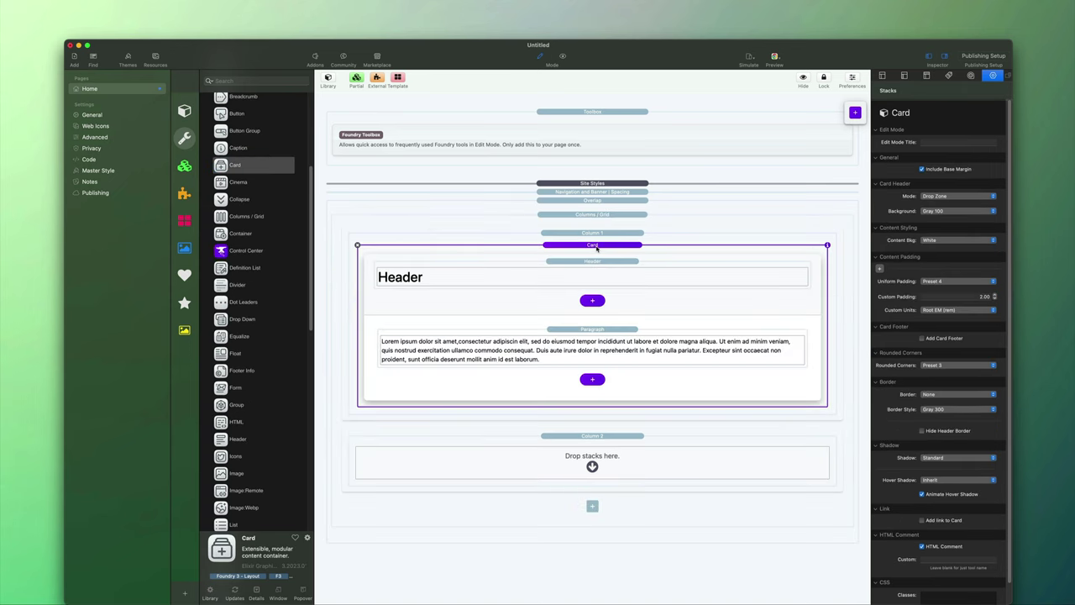
pyautogui.moveTo(596, 246); pyautogui.dragTo(602, 461)
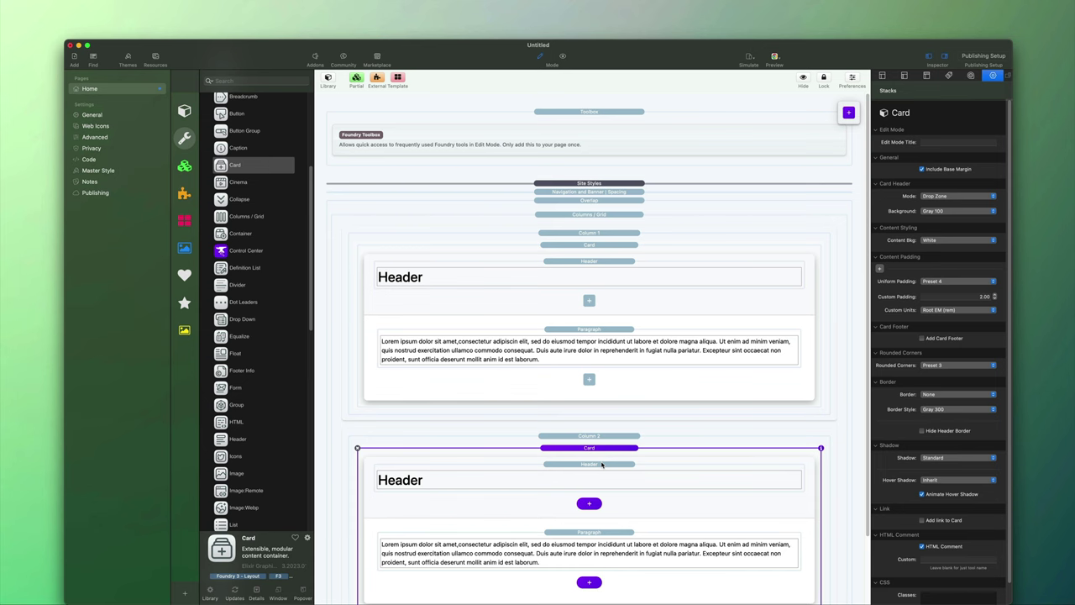
pyautogui.click(561, 56)
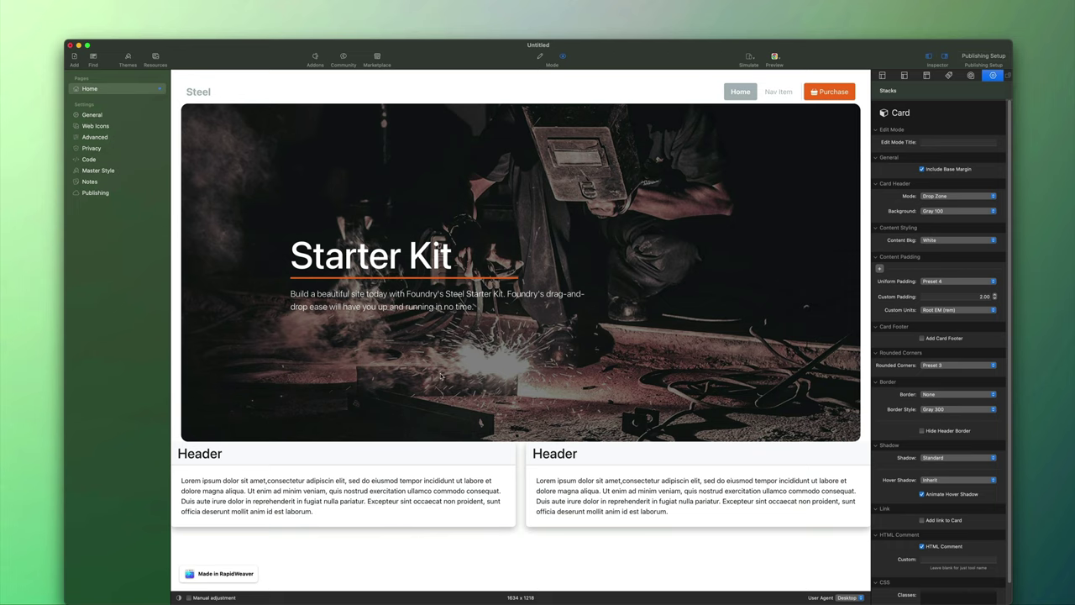
pyautogui.click(539, 56)
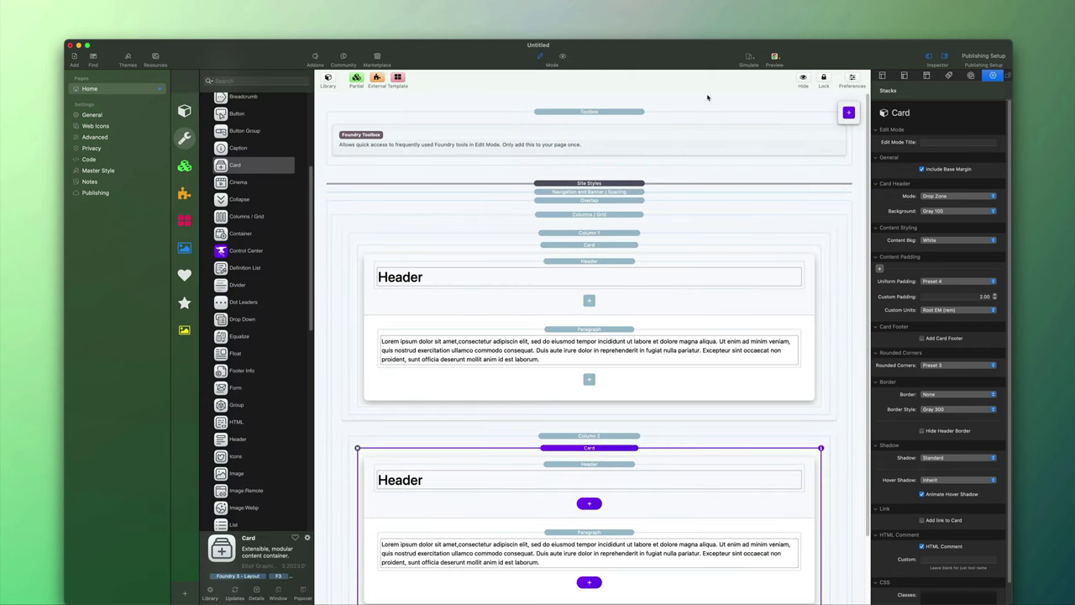
# - Add a Max-Width stack inside the Overlap stack and nest the Columns / Grid stack in it
pyautogui.click(847, 112)
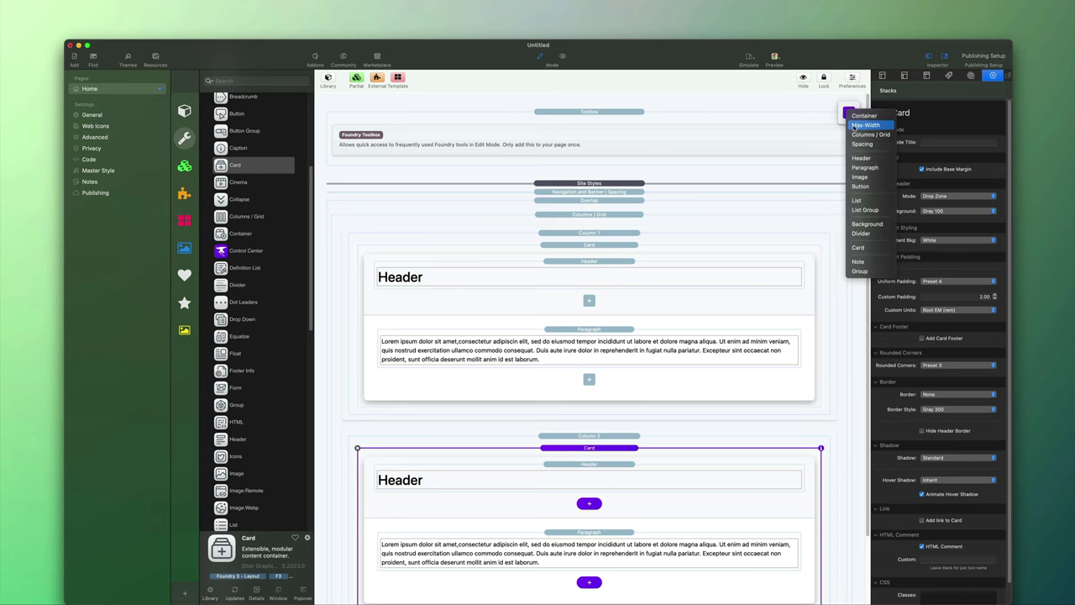
pyautogui.click(854, 125)
pyautogui.moveTo(692, 109); pyautogui.dragTo(623, 210)
pyautogui.click(601, 267)
pyautogui.scroll(-2, 598, 265)
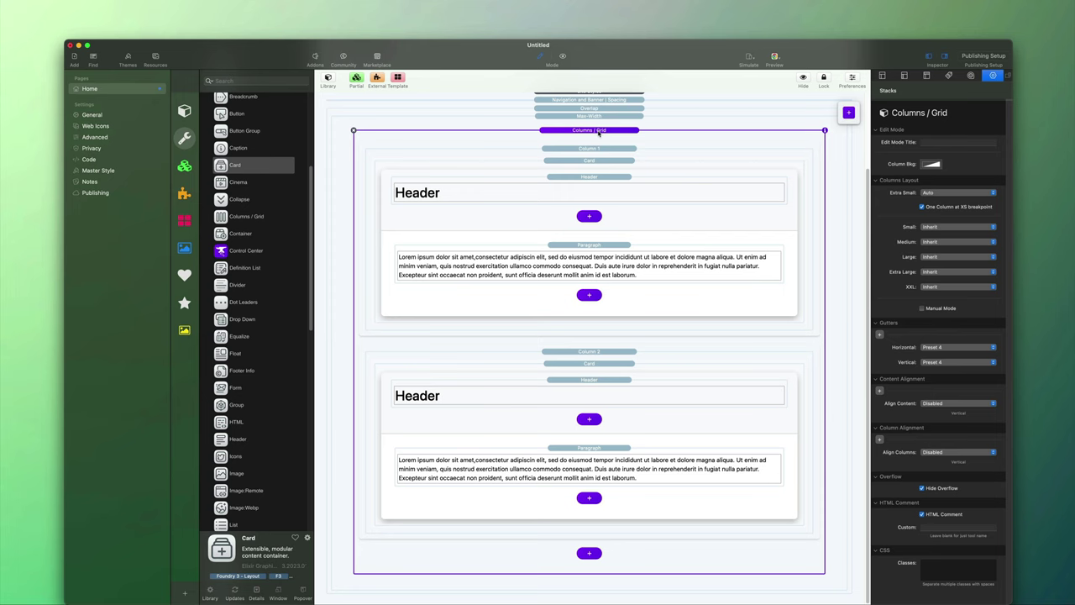
# - Switch the Max-Width stack to Custom mode with a maximum width of 1100 px and preview the page
pyautogui.click(599, 117)
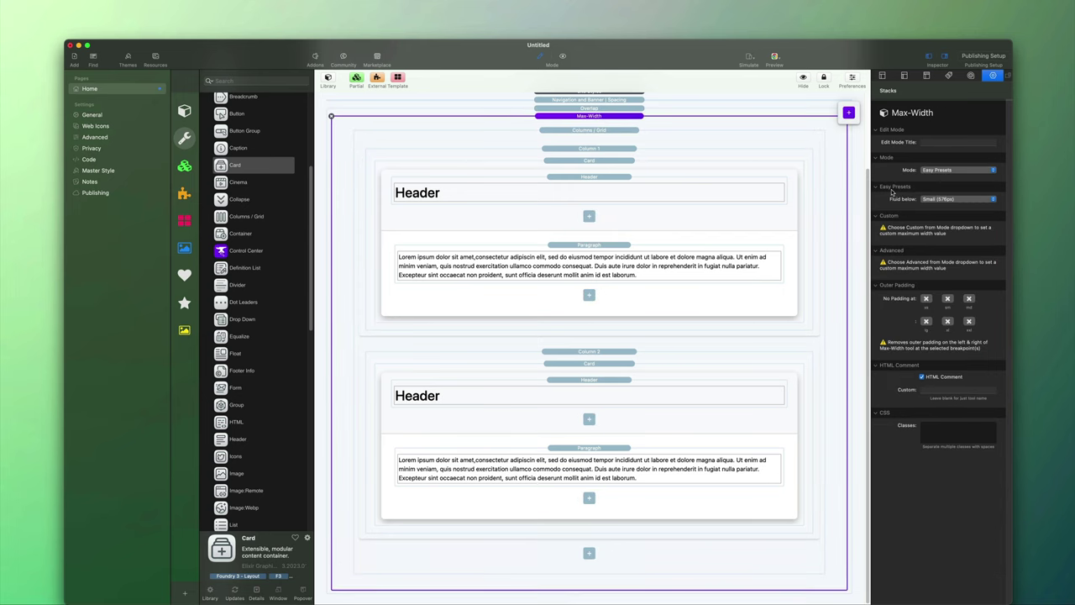
pyautogui.click(946, 173)
pyautogui.click(951, 185)
pyautogui.write('1100')
pyautogui.press('Return')
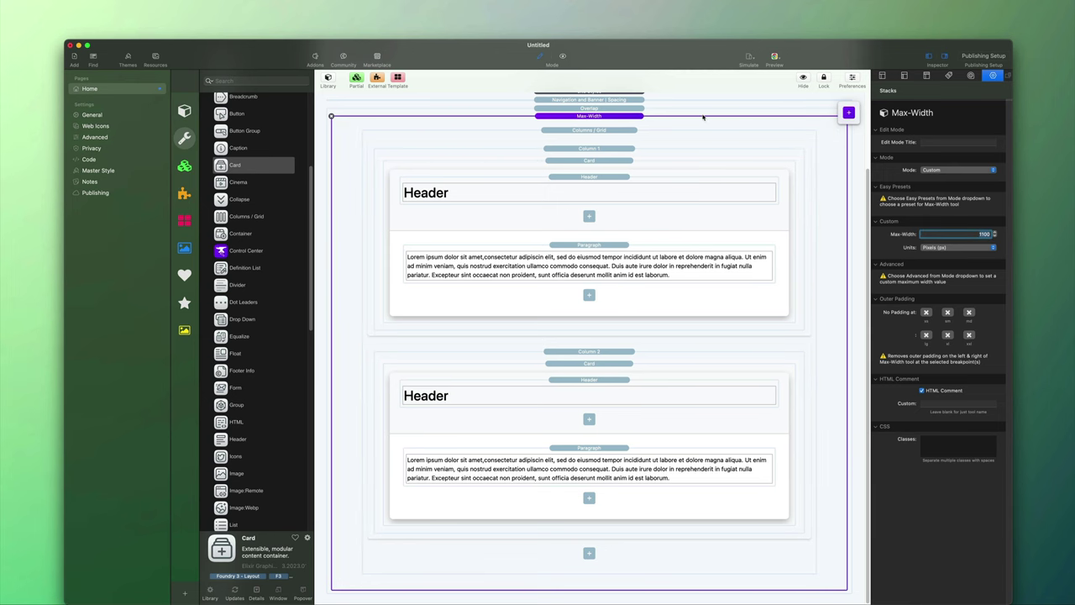
pyautogui.click(566, 56)
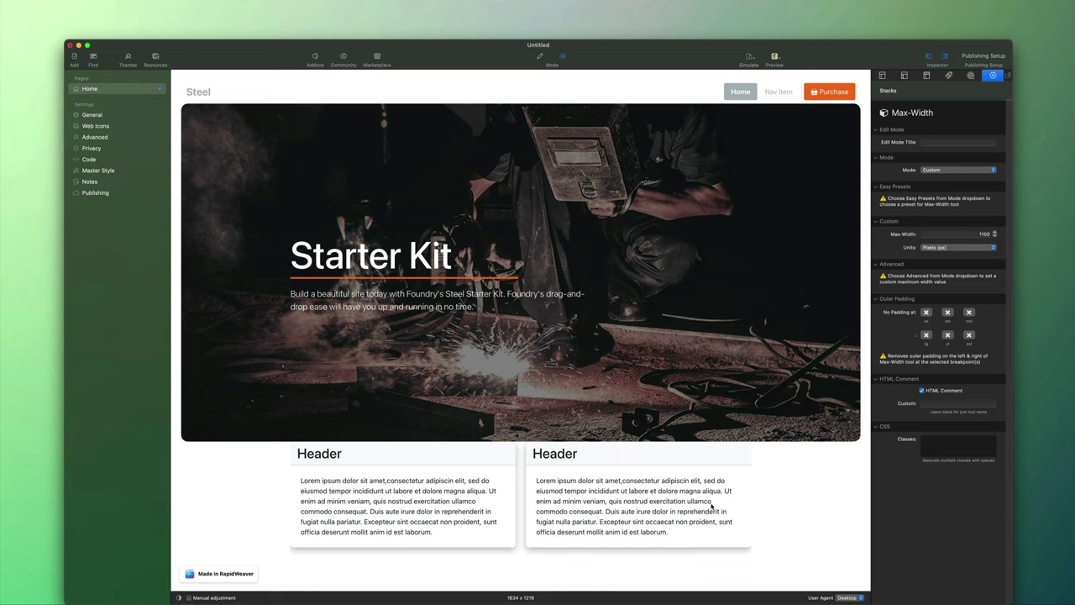
pyautogui.click(540, 57)
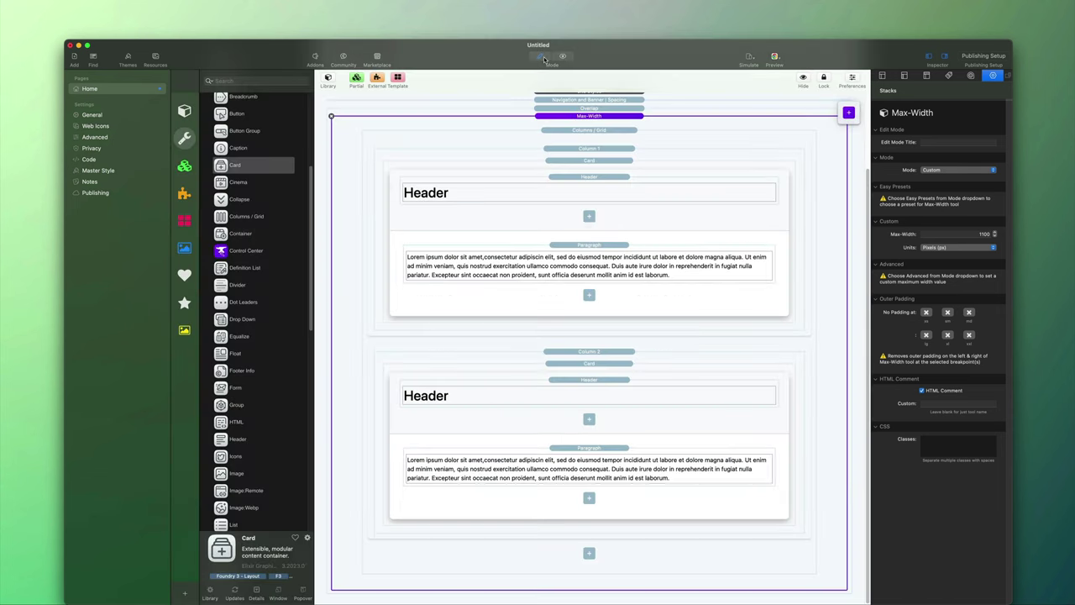
# - Set the Overlap stack's vertical Extra Small value to 50 px and check it in the phone simulation and page preview
pyautogui.click(590, 107)
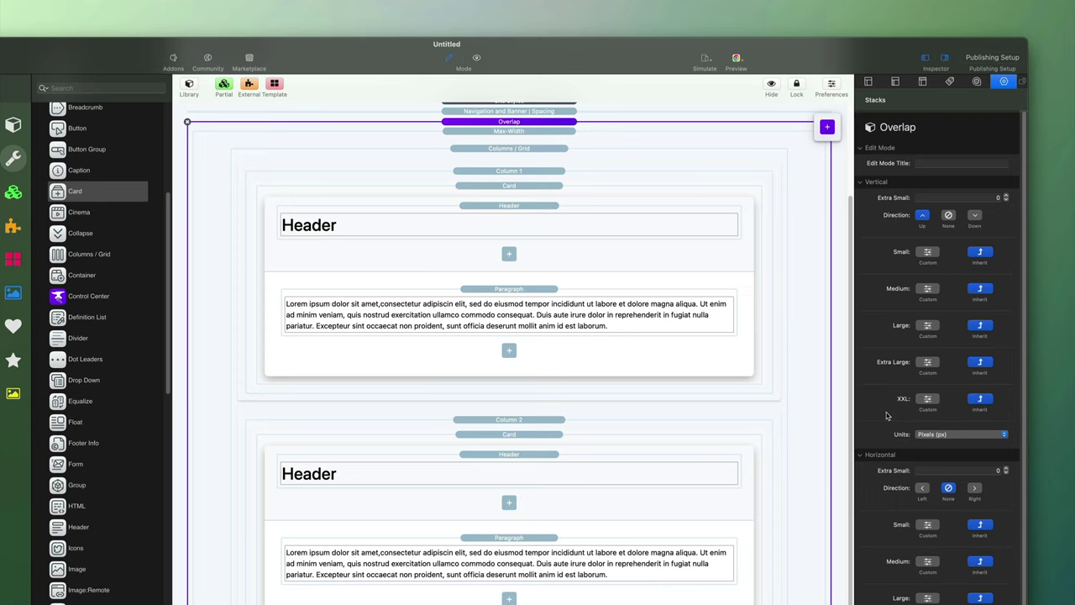
pyautogui.click(975, 197)
pyautogui.write('50')
pyautogui.click(706, 61)
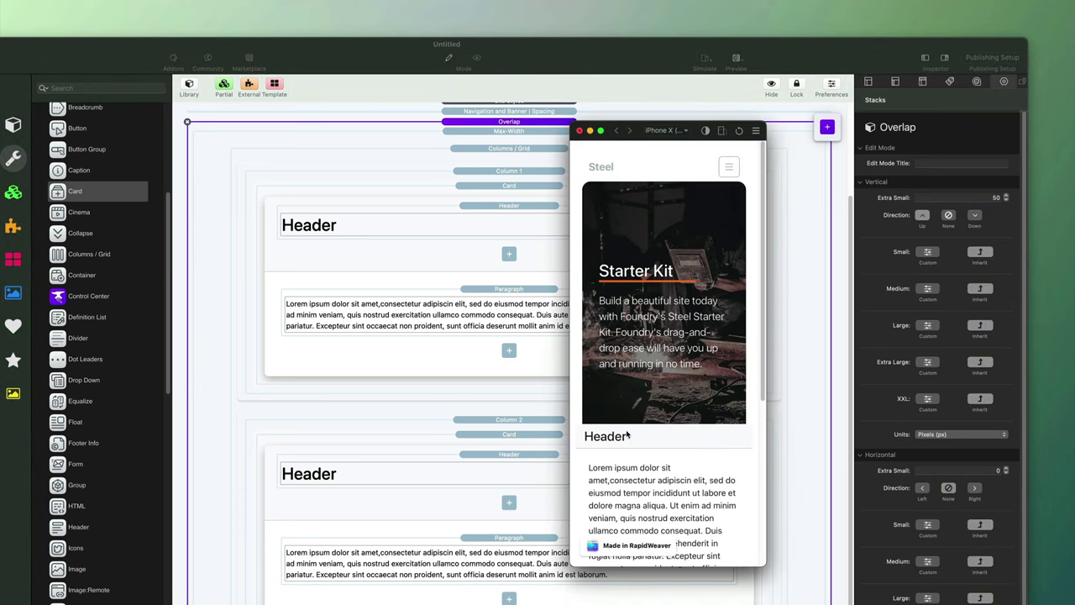
pyautogui.click(580, 131)
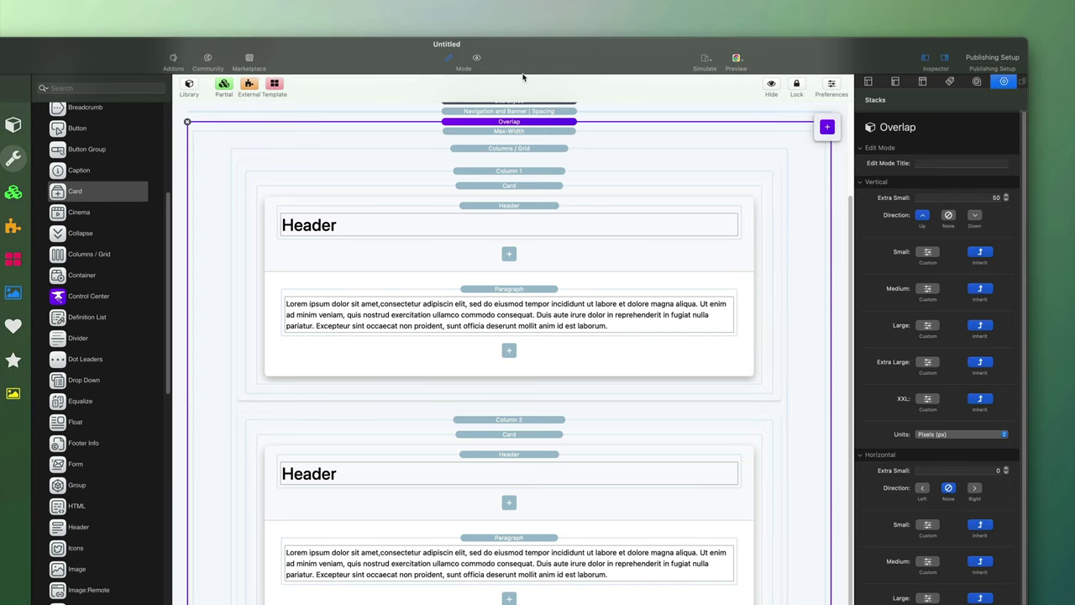
pyautogui.click(467, 58)
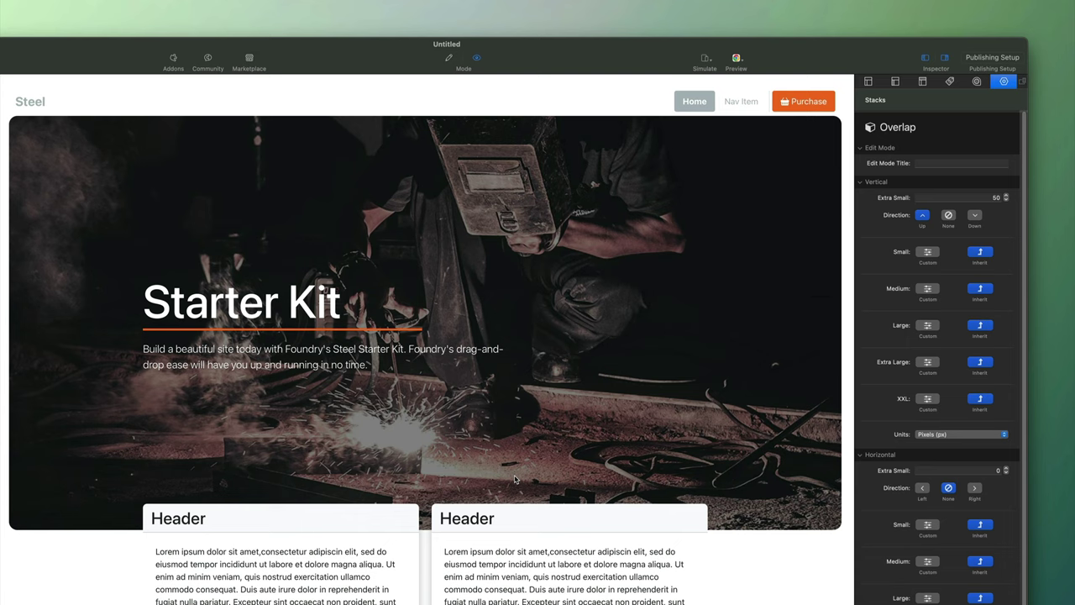
# - Try a custom vertical overlap of 100 px at the Small breakpoint, and return that breakpoint to Inherit
pyautogui.click(928, 252)
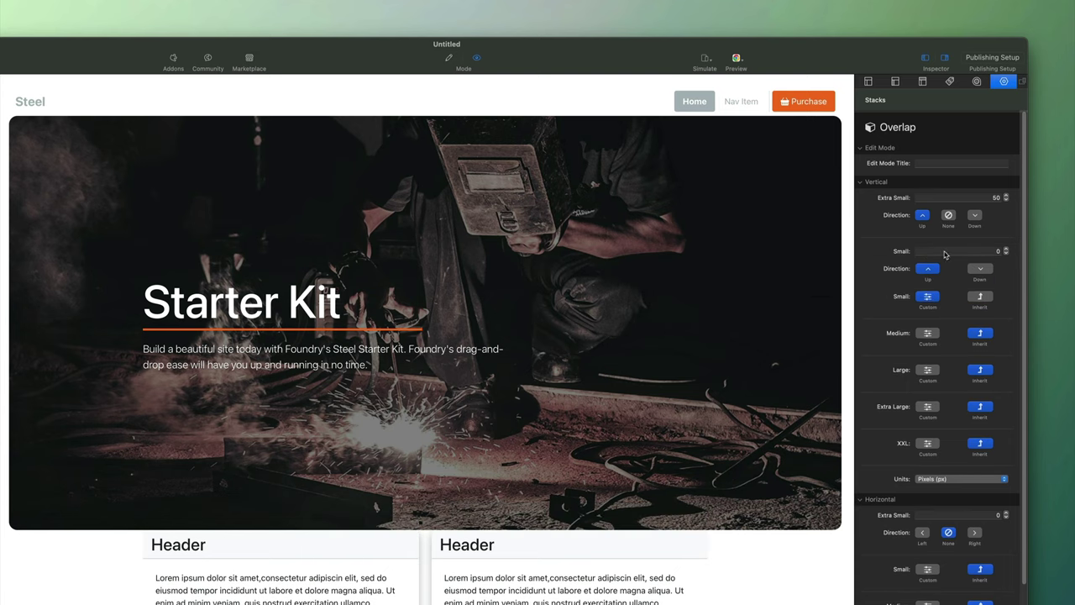
pyautogui.click(939, 253)
pyautogui.press('BackSpace')
pyautogui.write('100')
pyautogui.press('Return')
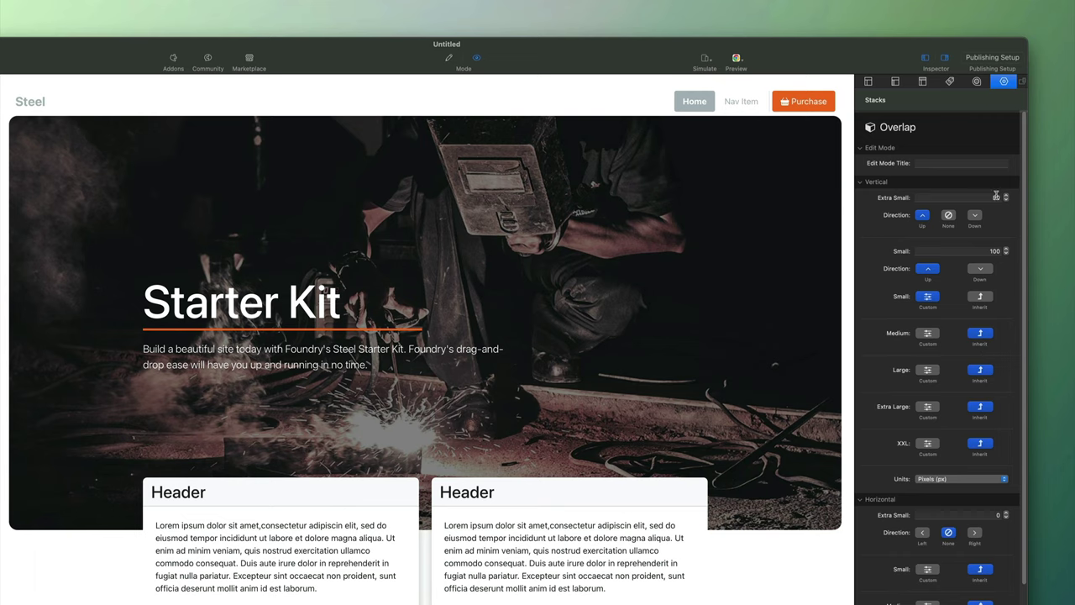
pyautogui.click(979, 295)
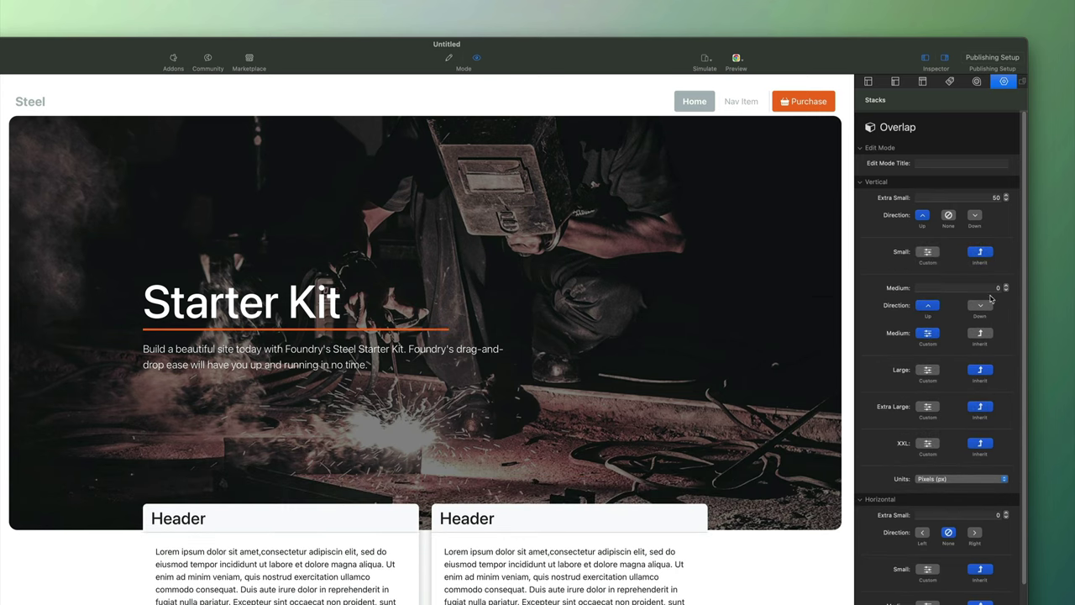
# - Set the Overlap stack's custom vertical value at the Medium breakpoint to 100 px
pyautogui.click(984, 290)
pyautogui.write('0')
pyautogui.press('Return')
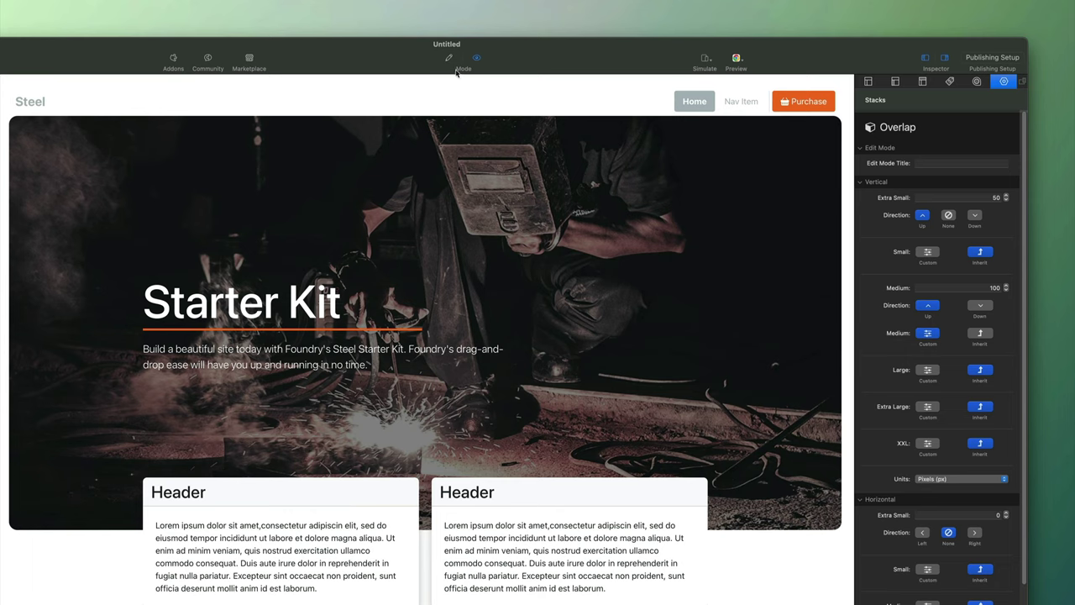
# - Replace the placeholder card in both columns with the headerless "Small Sub Header" card containing a paragraph and button, and preview the page
pyautogui.click(449, 58)
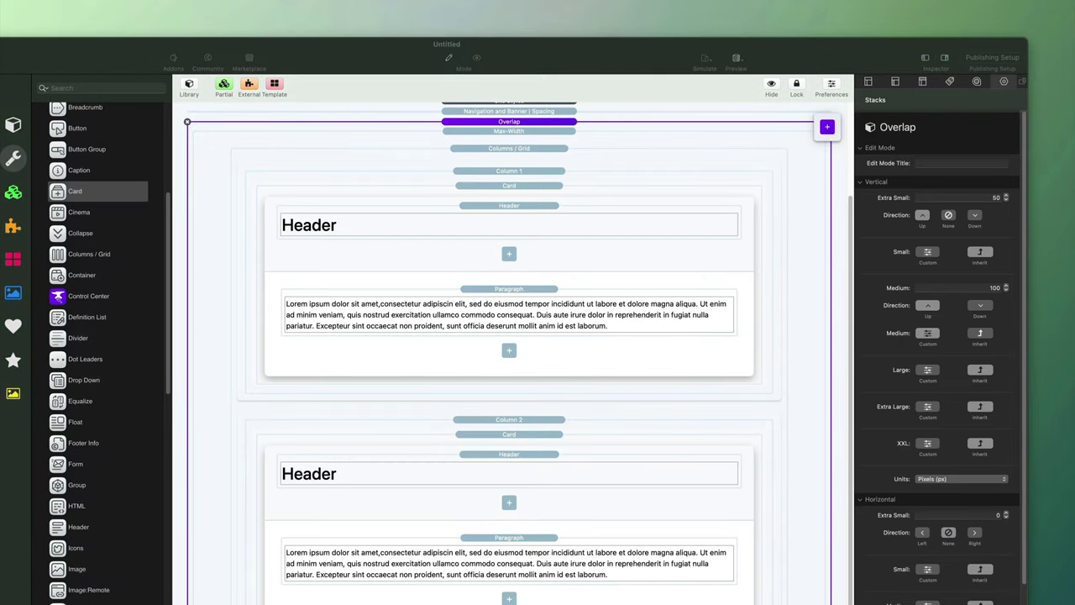
pyautogui.click(508, 185)
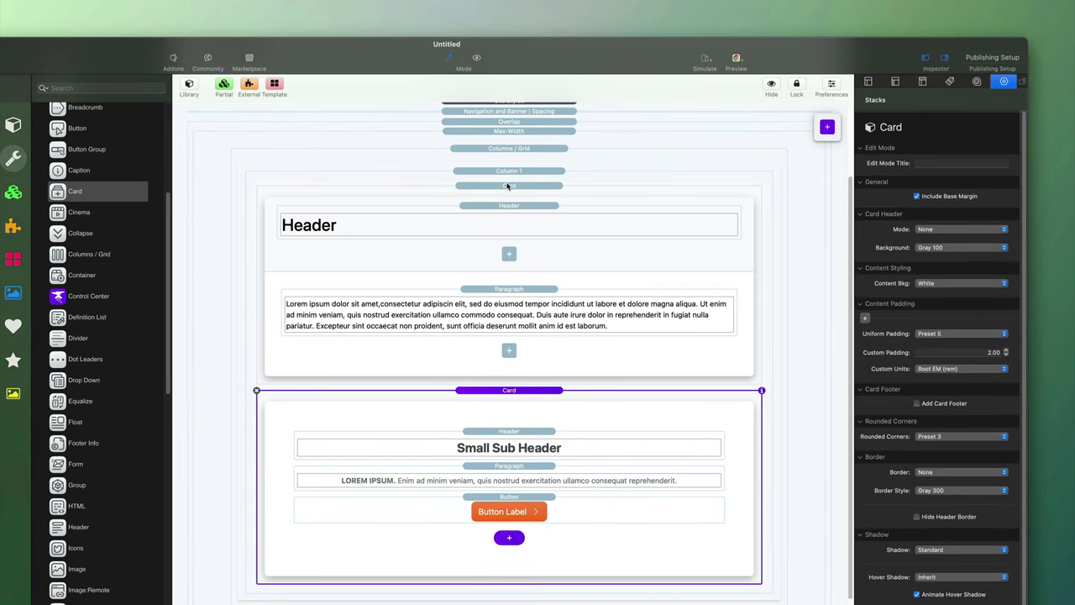
pyautogui.click(419, 185)
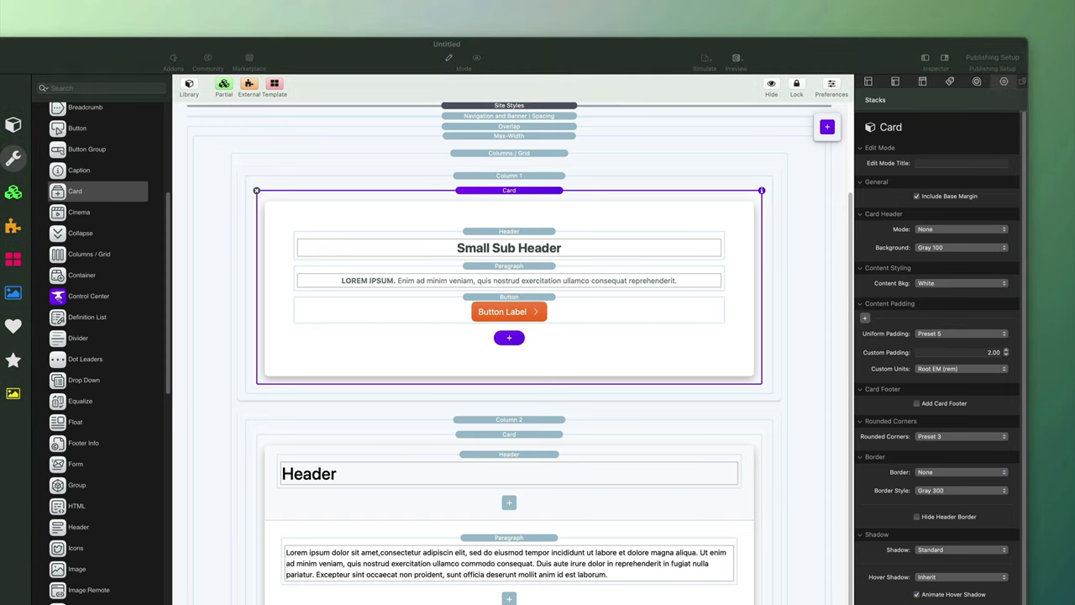
pyautogui.click(514, 436)
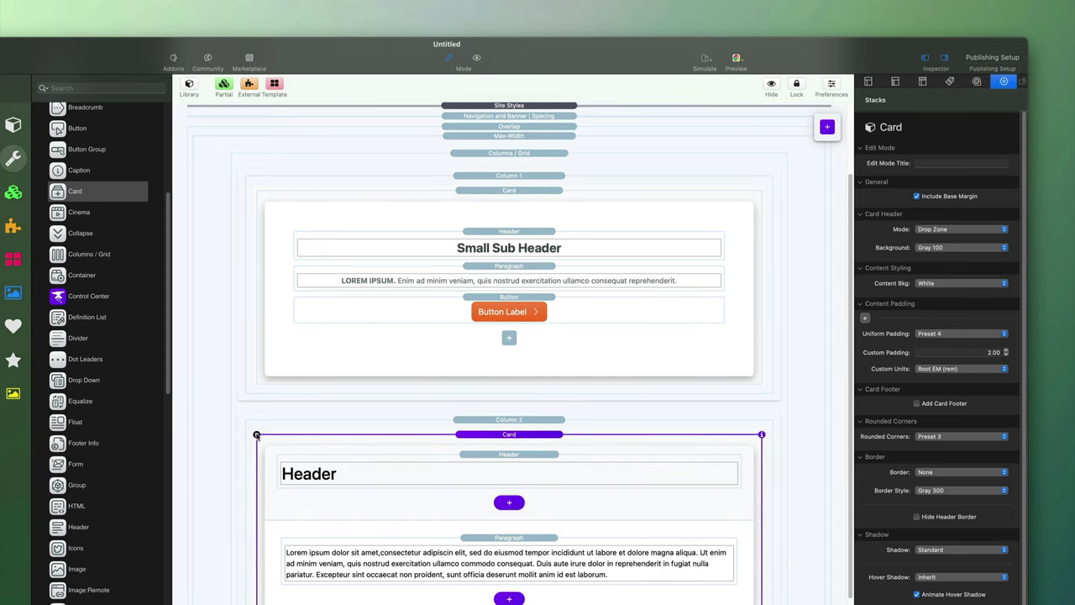
pyautogui.press('super+z')
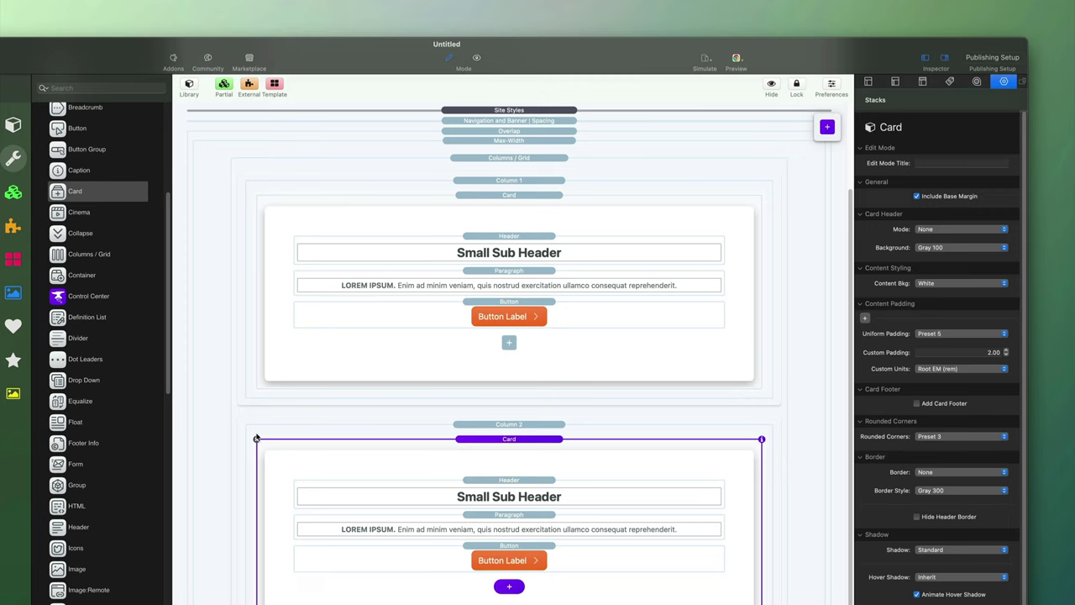
pyautogui.click(527, 307)
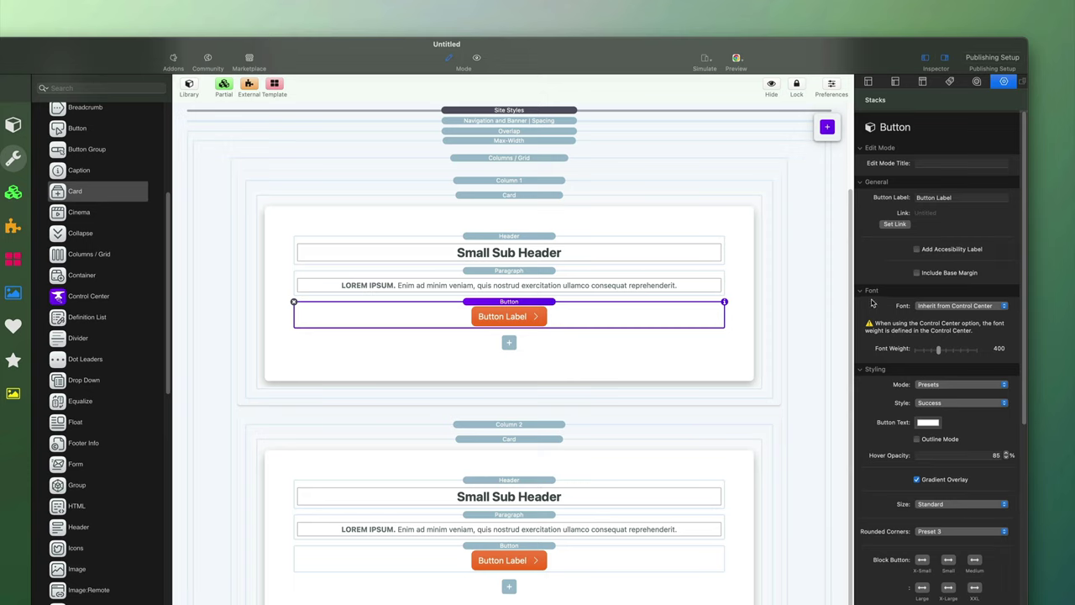
pyautogui.click(478, 58)
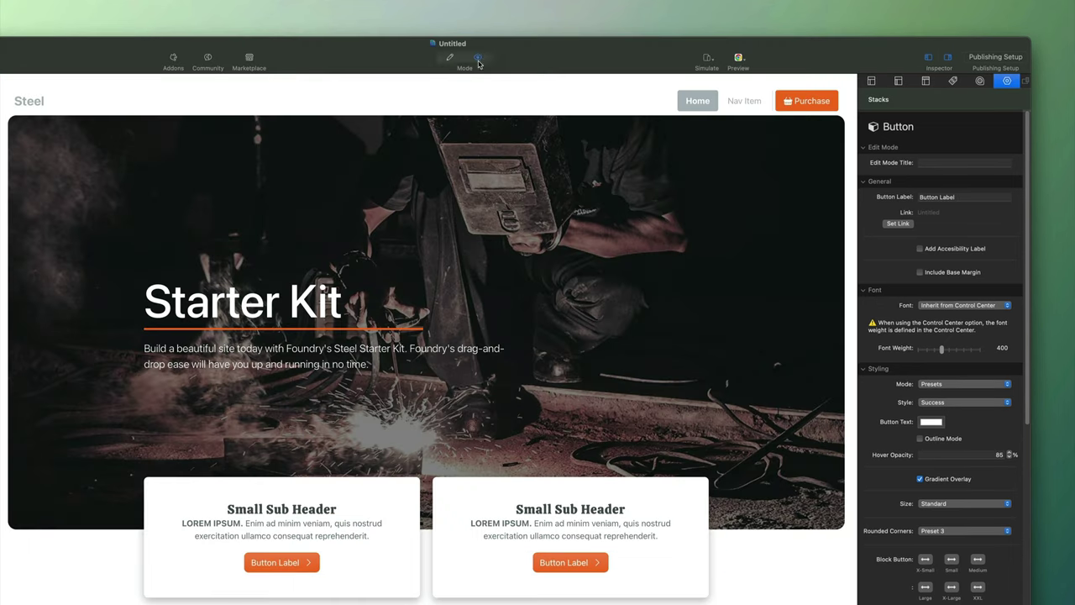
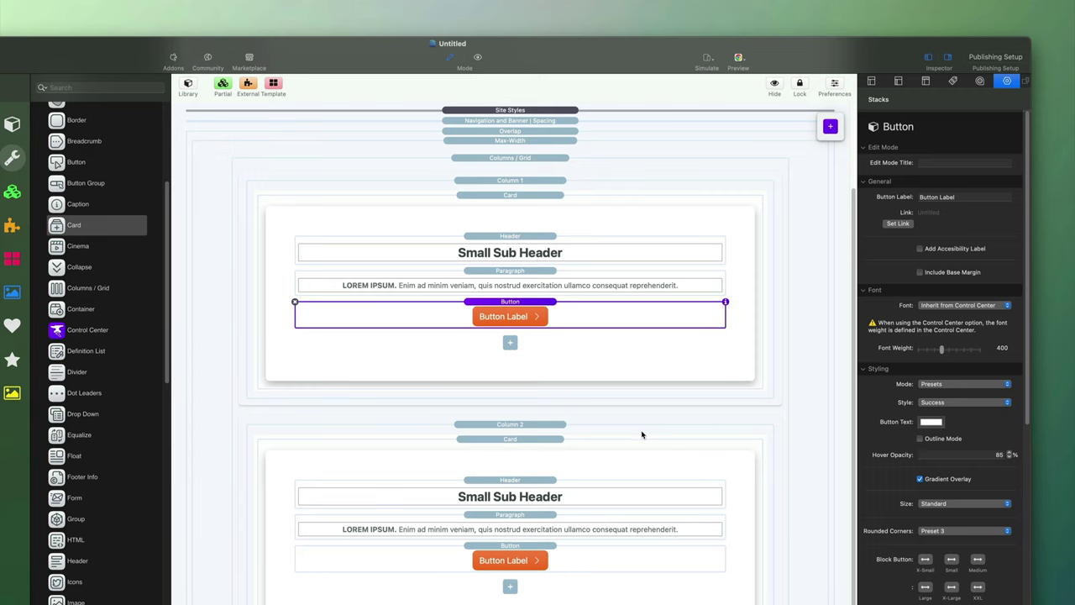
# - Add a Spacing stack to the page directly below the Overlap stack
pyautogui.click(830, 126)
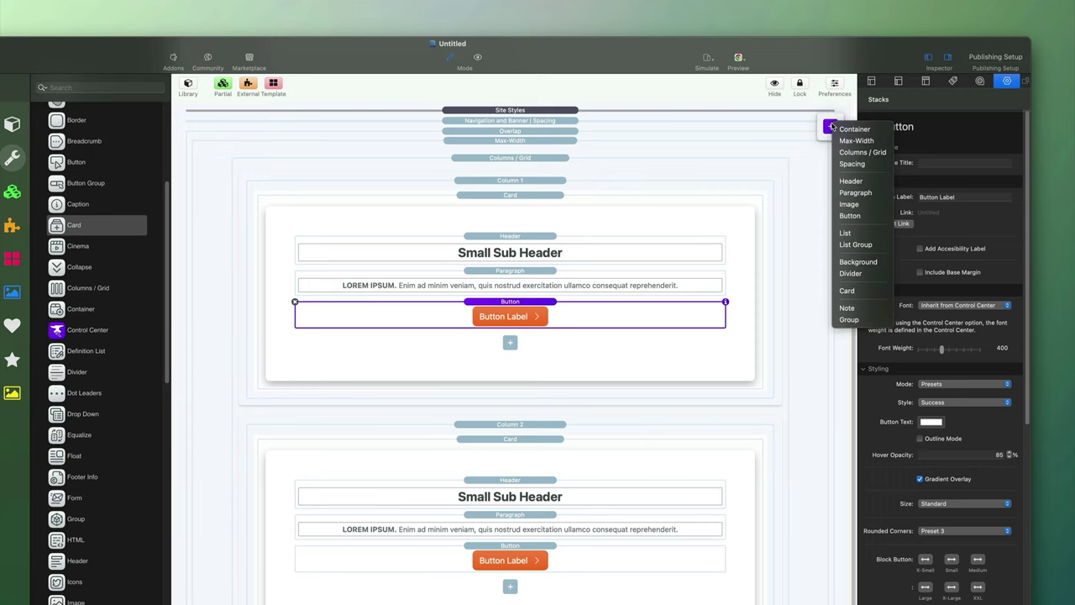
pyautogui.click(852, 163)
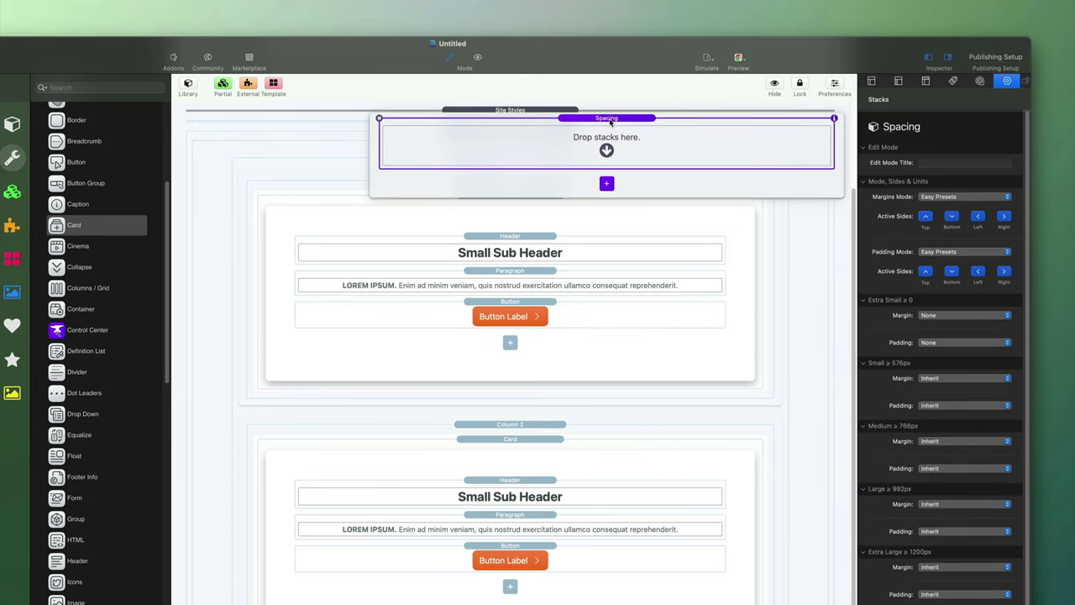
pyautogui.moveTo(611, 121); pyautogui.dragTo(602, 601)
pyautogui.scroll(-2, 510, 336)
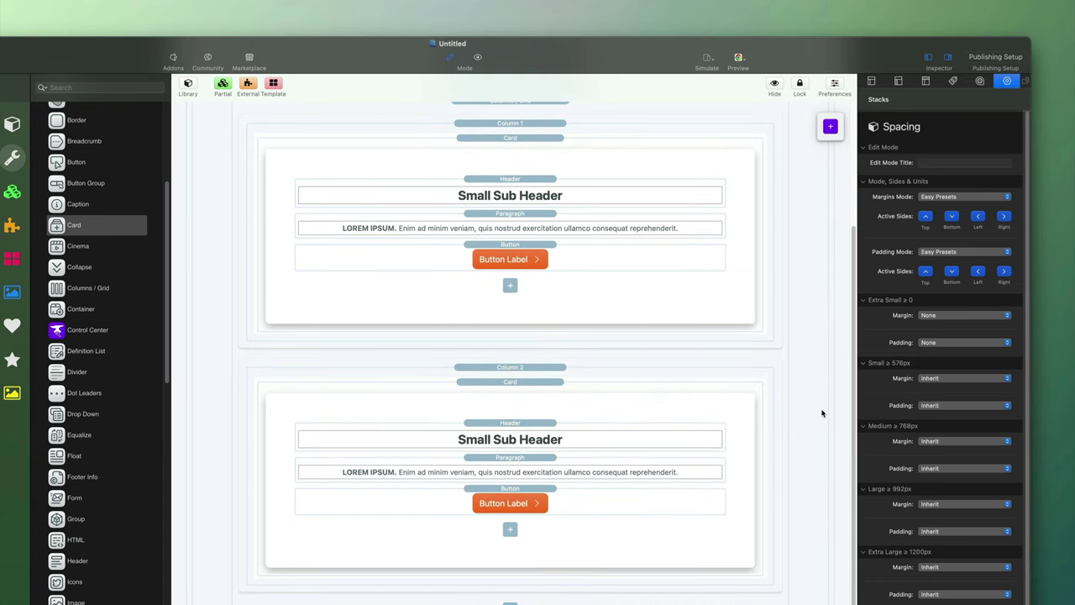
# - Switch the Spacing stack's padding mode to Advanced and set Extra Small padding to 150 px top and bottom, 20 px left and right
pyautogui.click(937, 254)
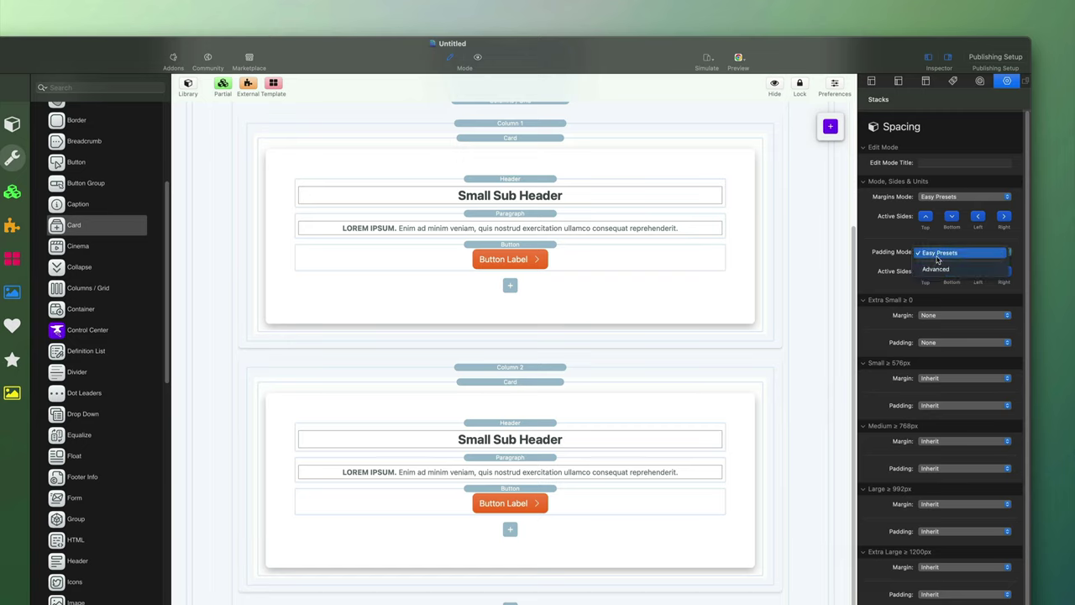
pyautogui.click(941, 269)
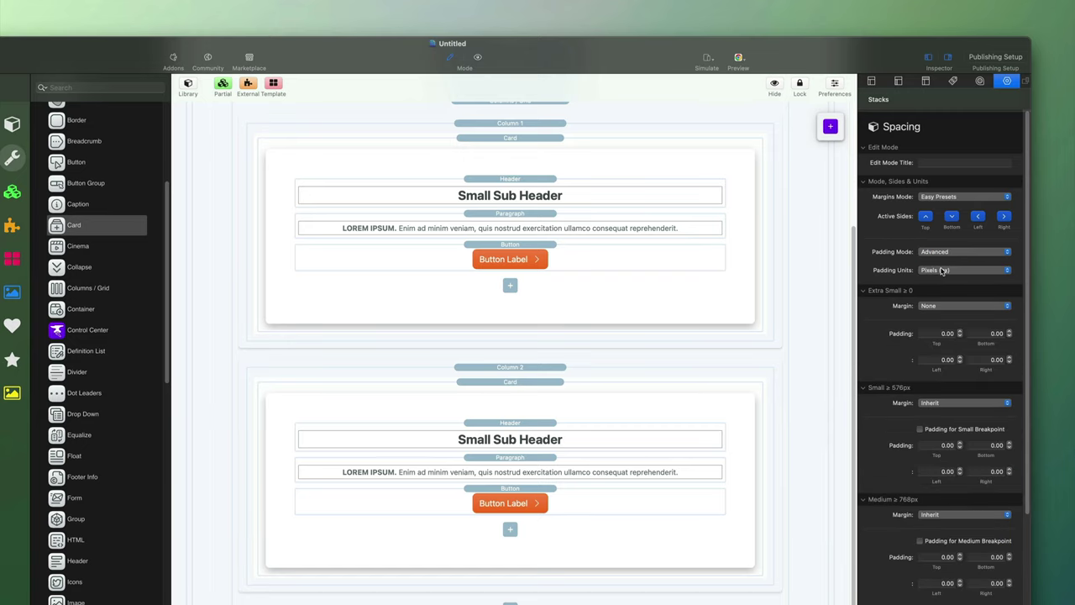
pyautogui.click(939, 334)
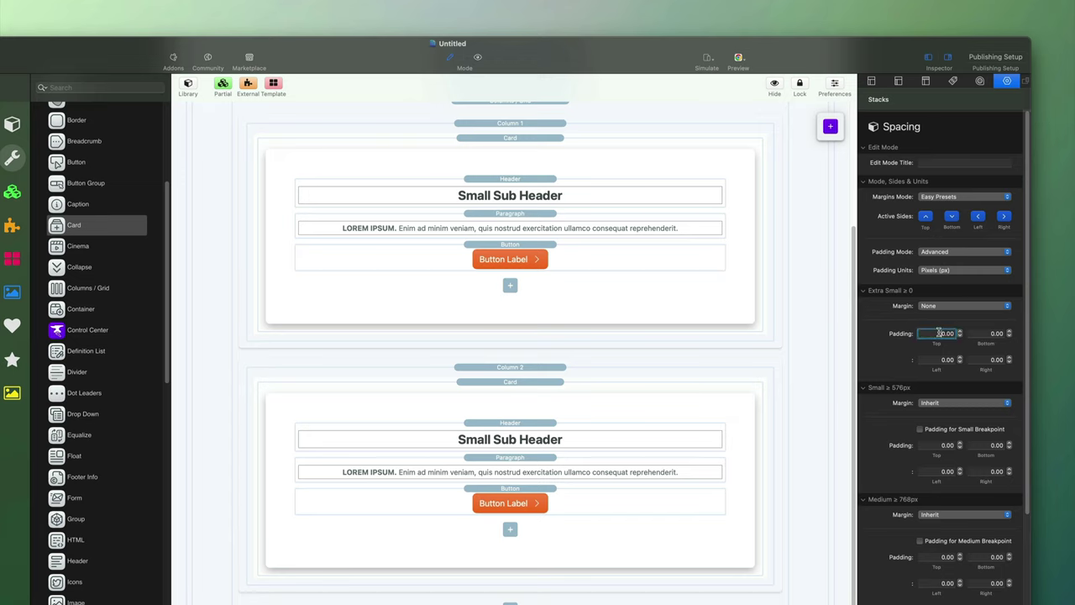
pyautogui.write('150')
pyautogui.press('Tab')
pyautogui.write('150')
pyautogui.press('Tab')
pyautogui.write('20')
pyautogui.press('Tab')
pyautogui.write('20')
pyautogui.press('Return')
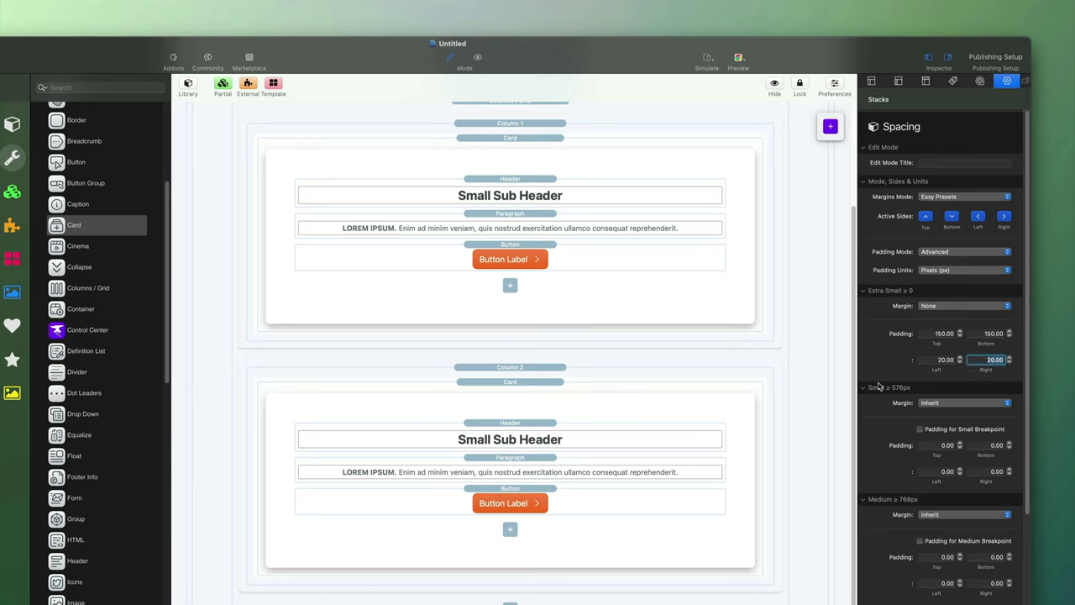
# - Enable the Spacing stack's padding for the Medium breakpoint with 200 px top and bottom and 20 px left and right
pyautogui.scroll(-2, 877, 456)
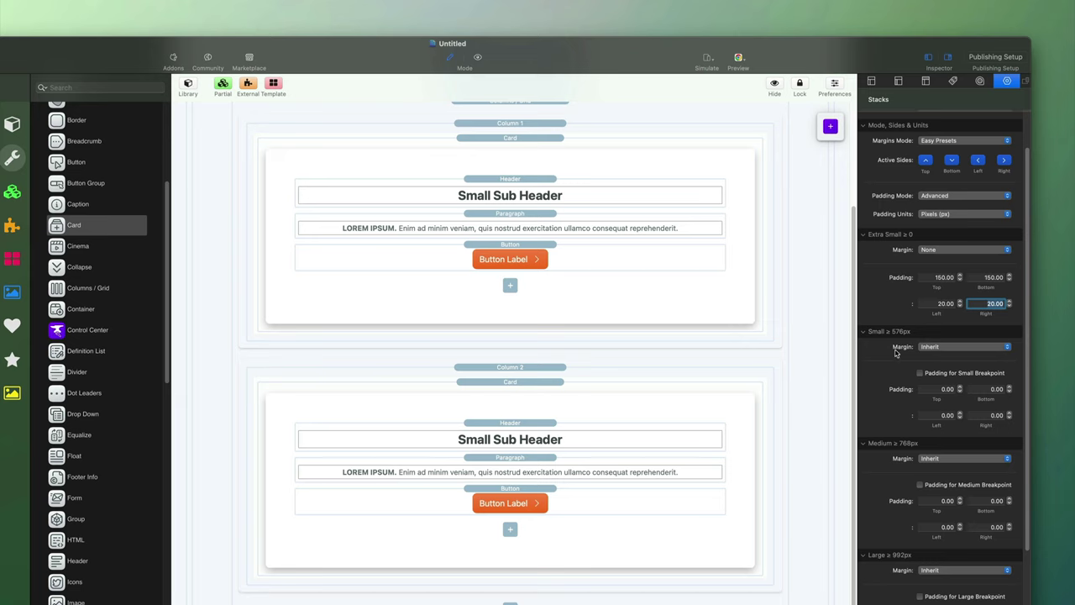
pyautogui.scroll(-2, 878, 428)
pyautogui.scroll(-1, 879, 429)
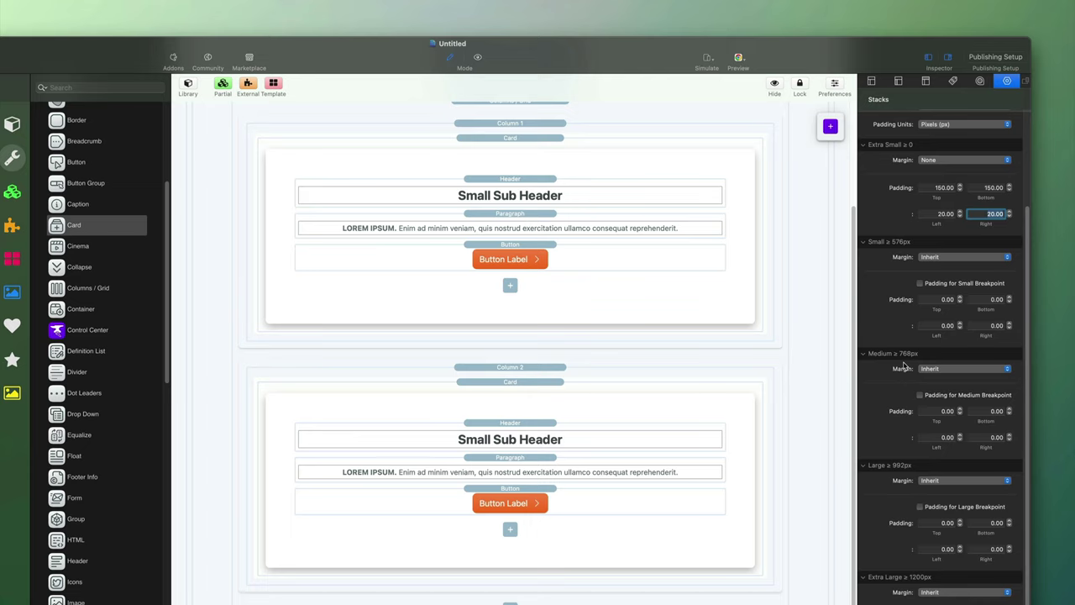
pyautogui.click(919, 395)
pyautogui.click(932, 410)
pyautogui.write('200')
pyautogui.press('Tab')
pyautogui.write('200')
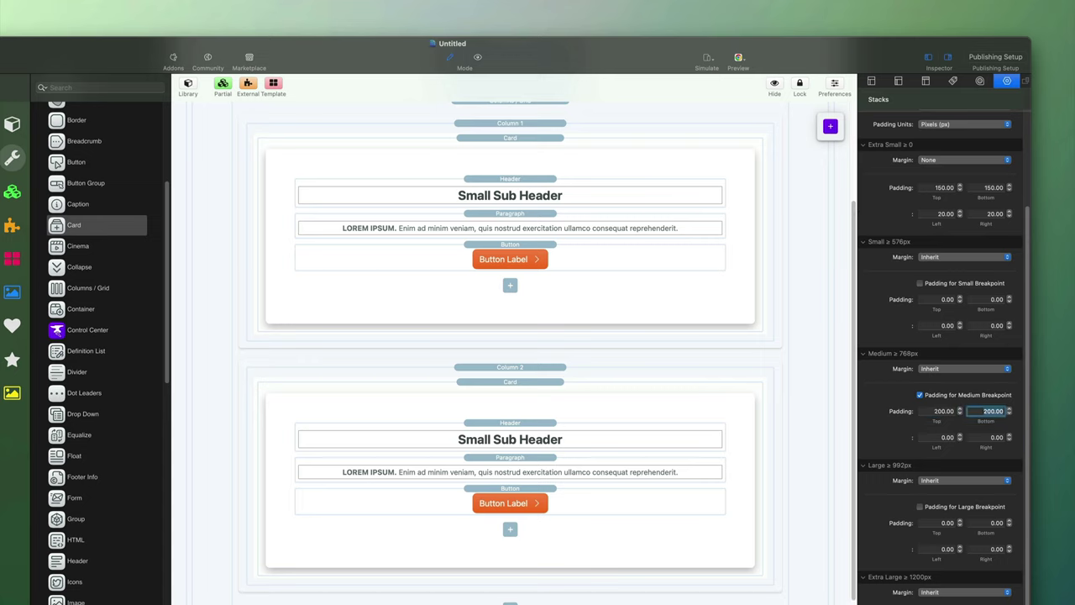
pyautogui.press('Tab')
pyautogui.write('20')
pyautogui.press('Tab')
pyautogui.write('20')
pyautogui.press('Return')
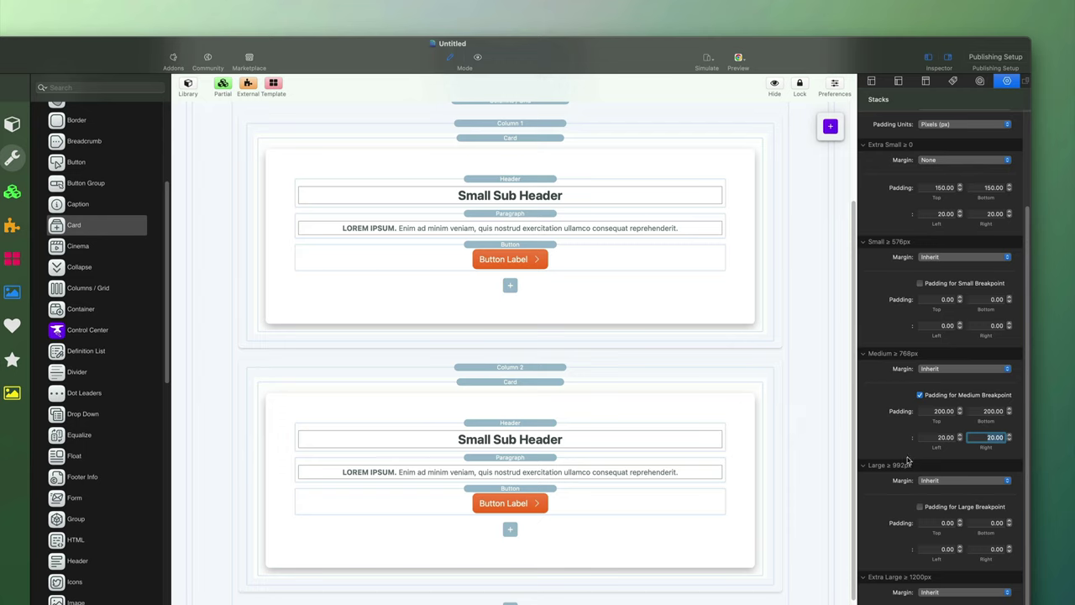
# - Add a Max-Width stack inside the Spacing stack below the cards
pyautogui.scroll(-3, 907, 508)
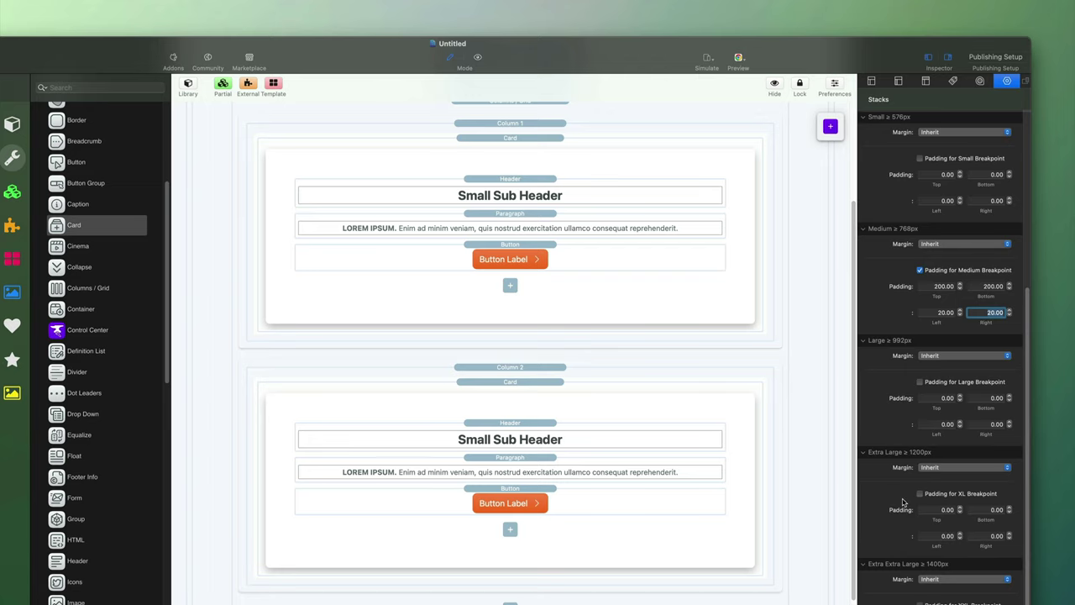
pyautogui.scroll(-5, 818, 519)
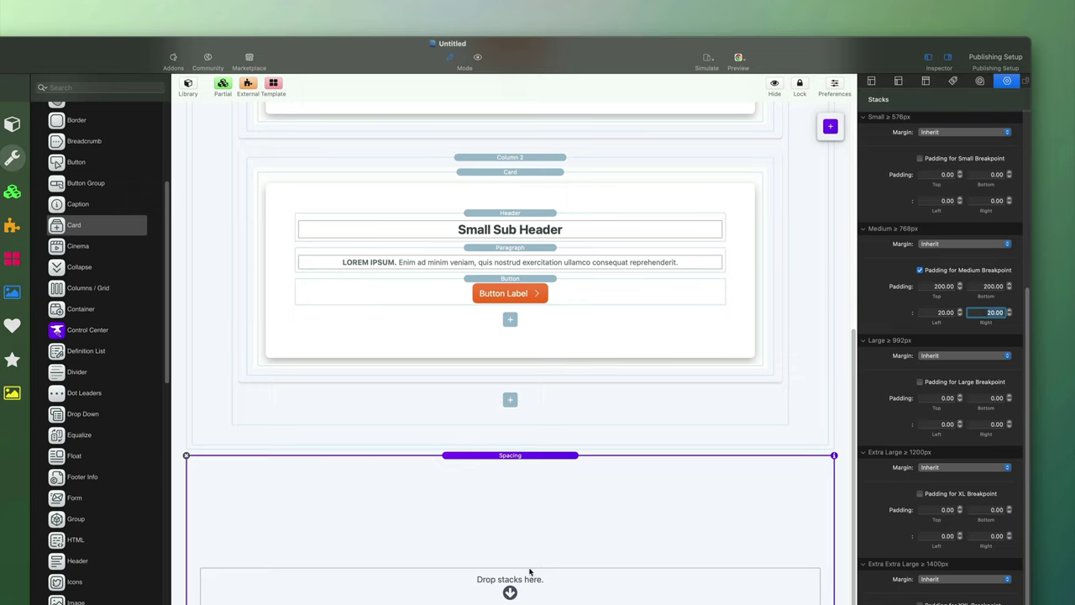
pyautogui.click(833, 132)
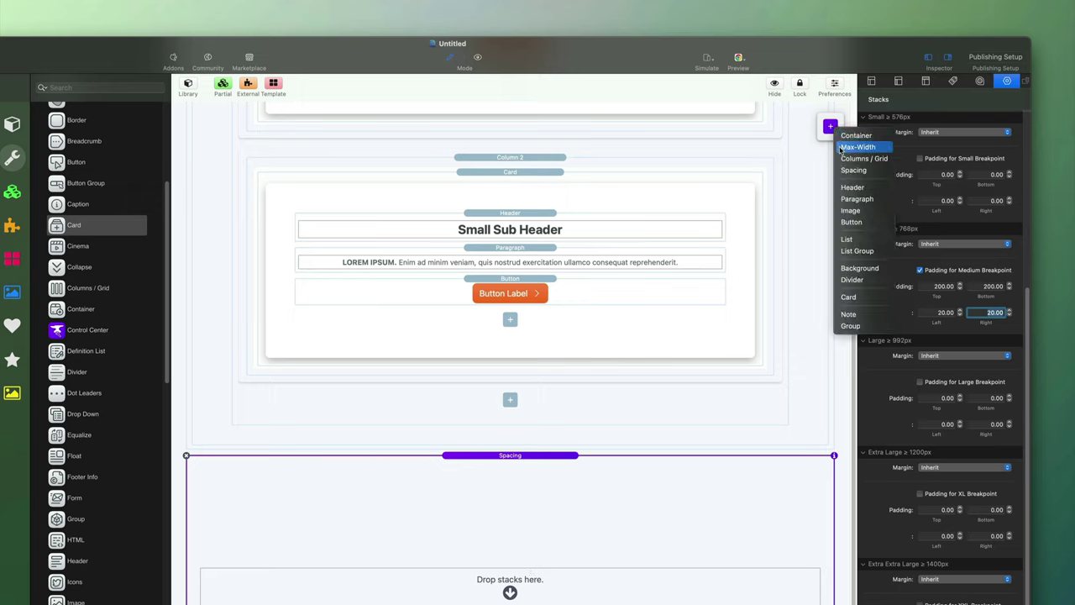
pyautogui.click(840, 149)
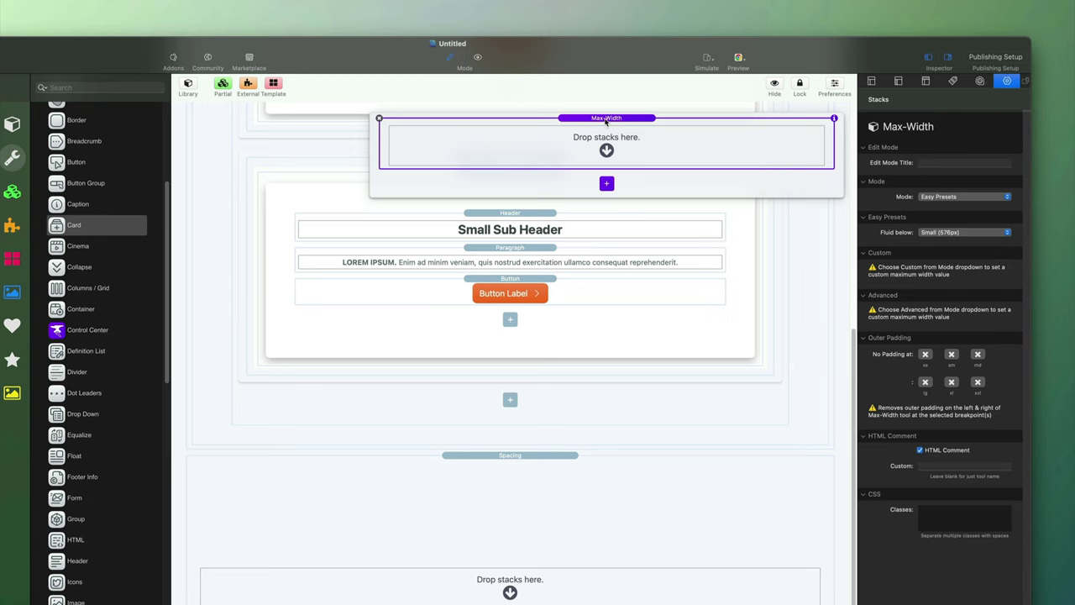
pyautogui.moveTo(606, 122); pyautogui.dragTo(497, 587)
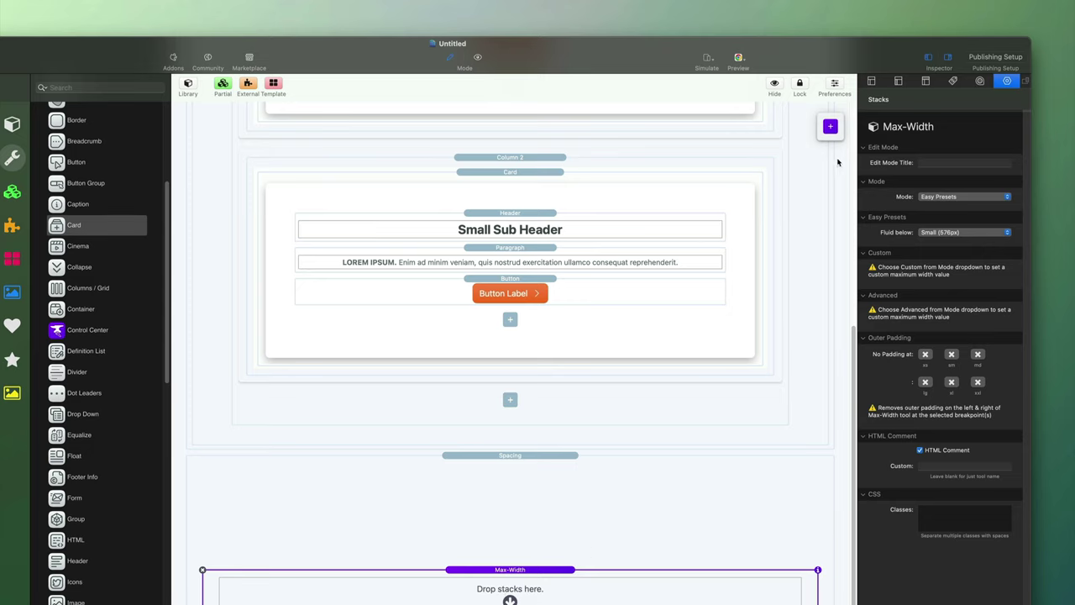
# - Nest a two-column Columns / Grid stack inside the new Max-Width stack
pyautogui.click(830, 124)
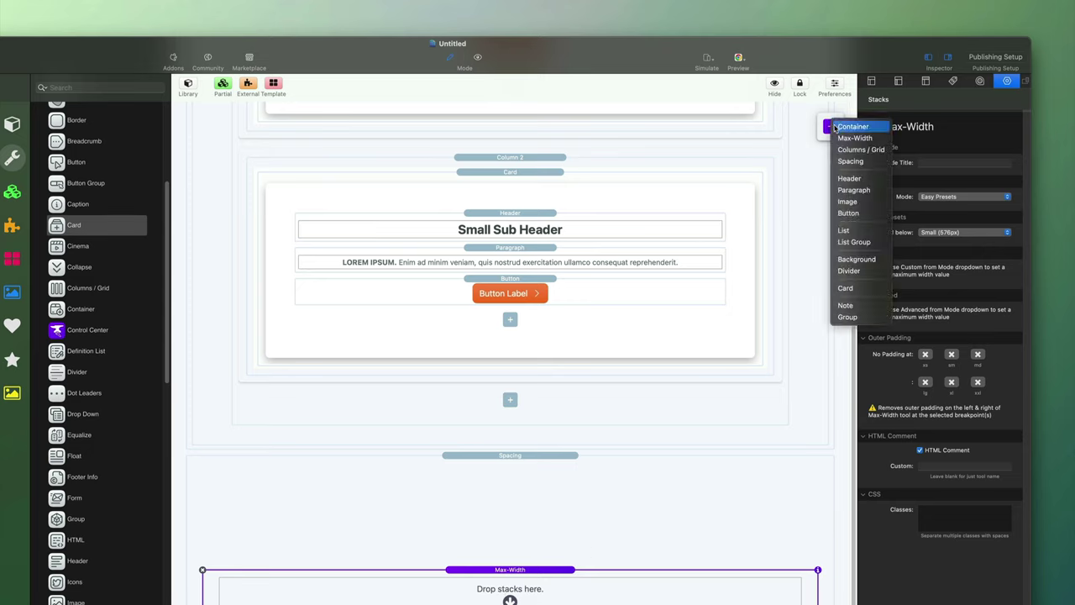
pyautogui.click(848, 150)
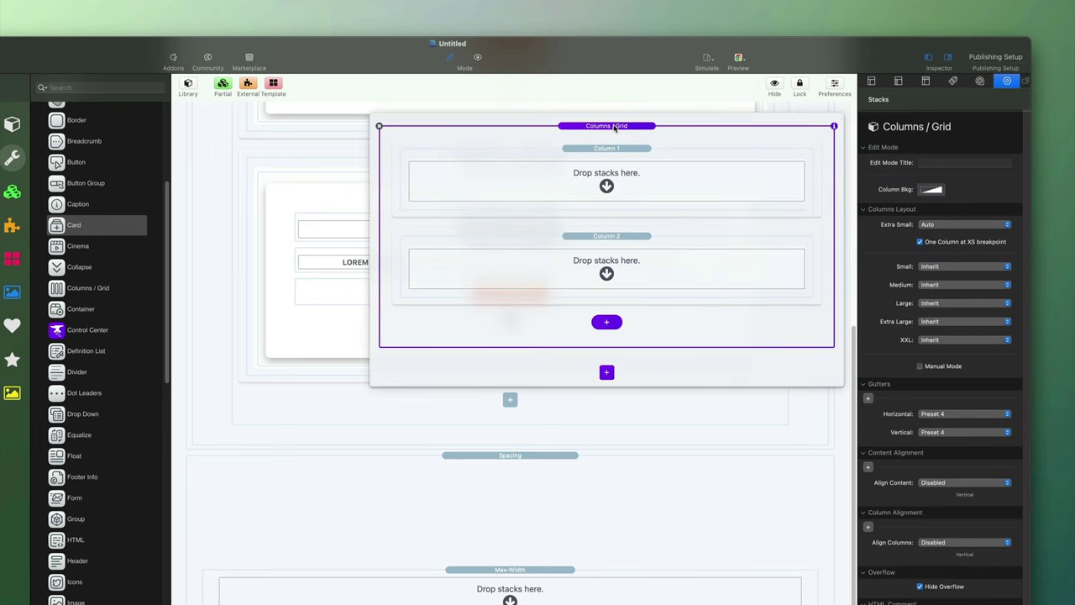
pyautogui.moveTo(615, 127); pyautogui.dragTo(509, 600)
pyautogui.scroll(-3, 559, 566)
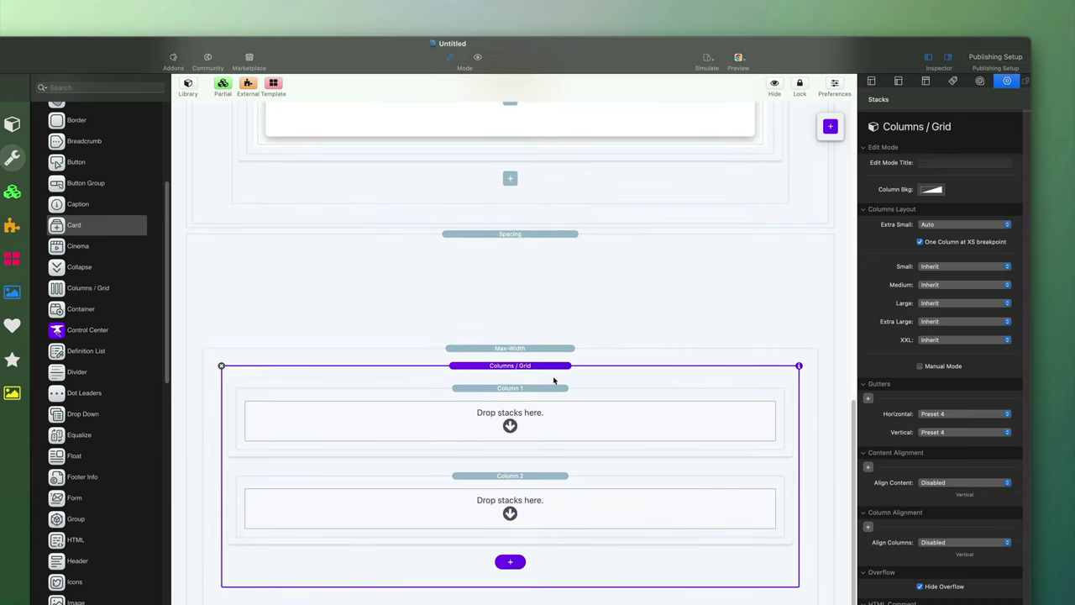
# - Nest a second Columns / Grid stack inside Column 2 of the grid in the Max-Width stack
pyautogui.click(831, 126)
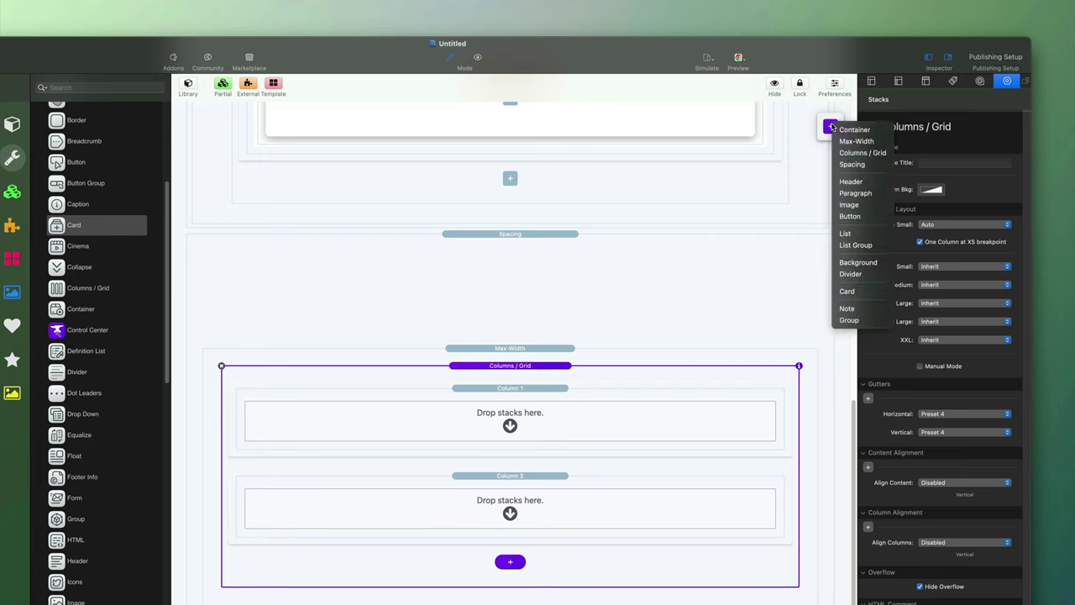
pyautogui.click(862, 152)
pyautogui.moveTo(612, 129); pyautogui.dragTo(532, 515)
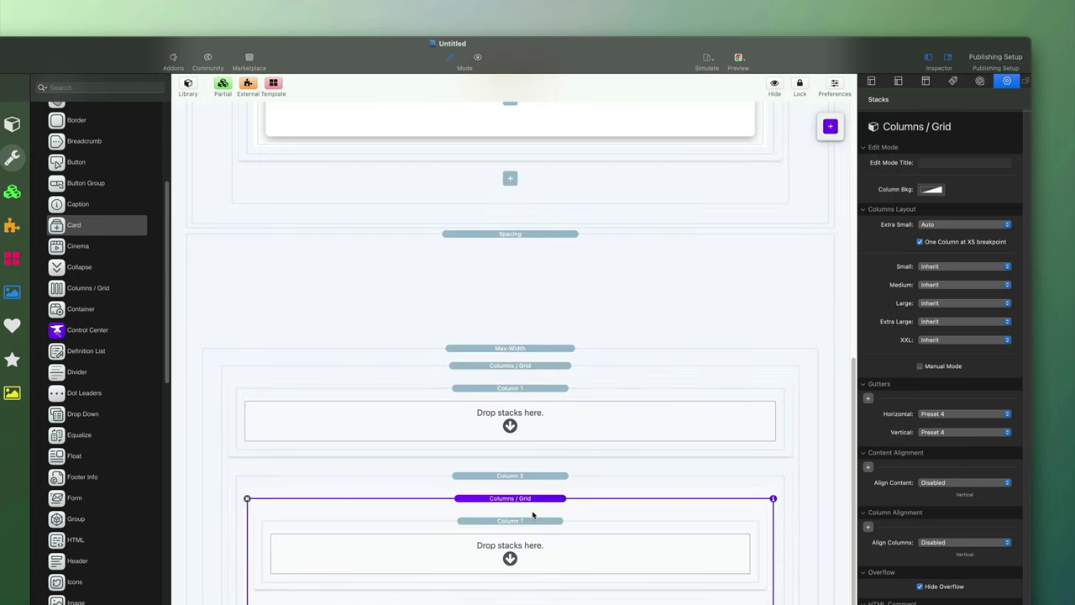
pyautogui.scroll(-3, 822, 482)
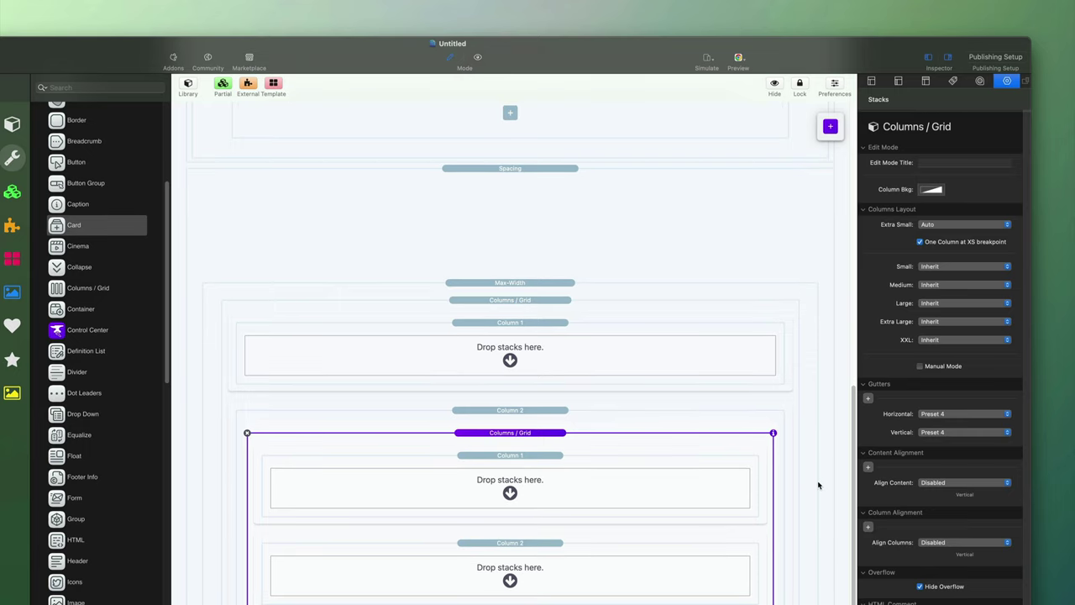
pyautogui.scroll(-1, 819, 485)
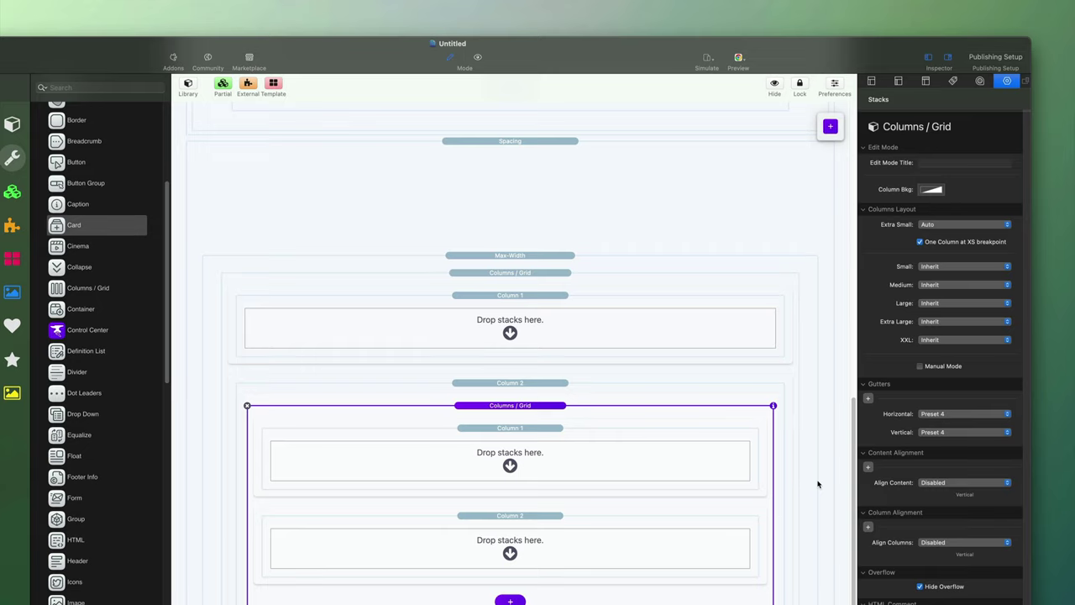
# - Place a Header stack in Column 1 of the nested Columns / Grid
pyautogui.click(536, 438)
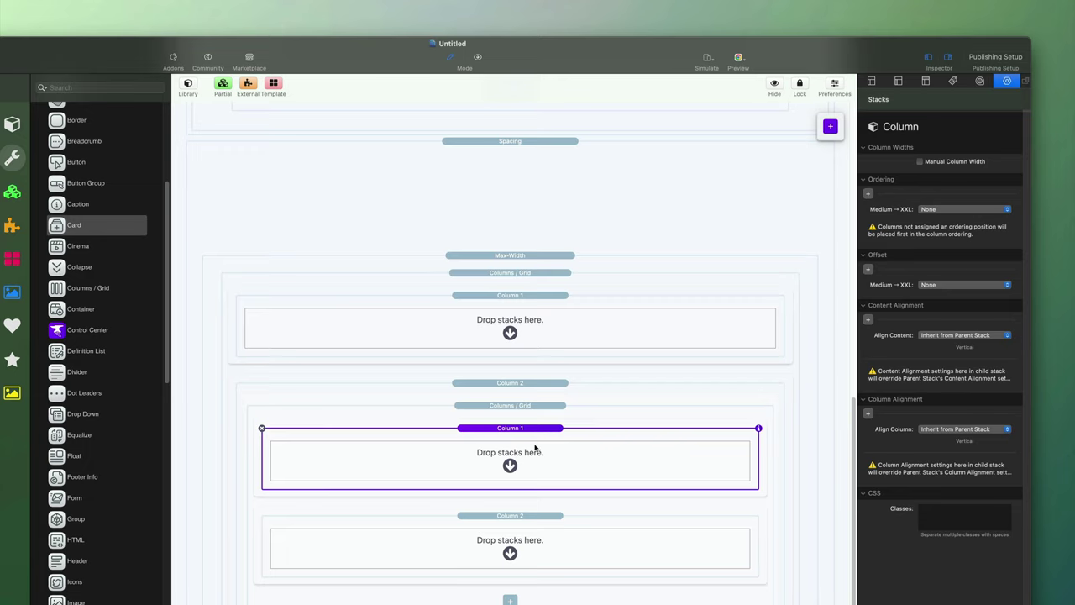
pyautogui.click(831, 126)
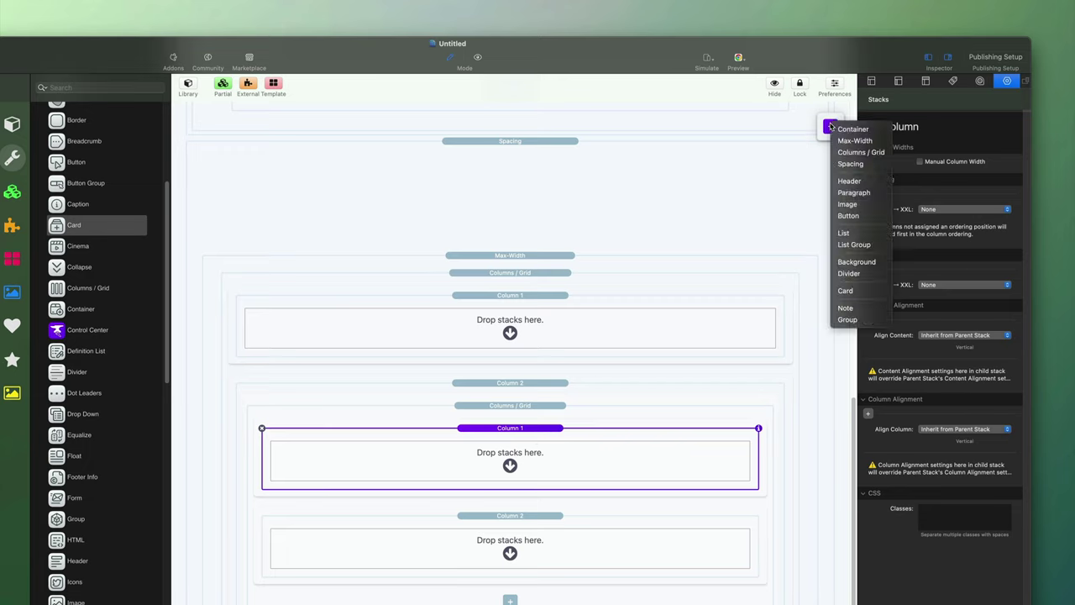
pyautogui.click(849, 180)
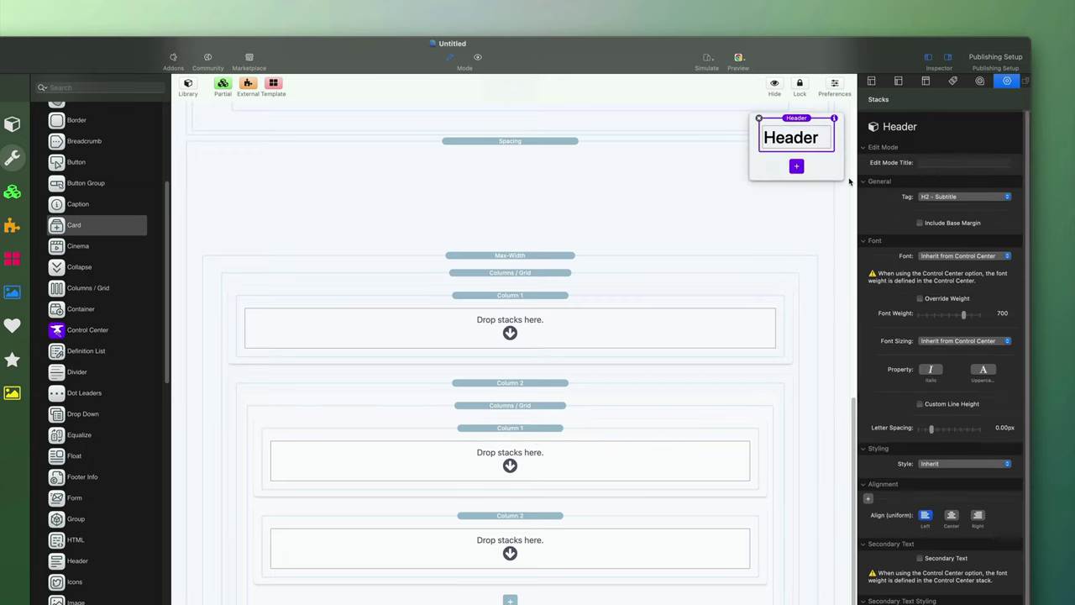
pyautogui.moveTo(793, 134); pyautogui.dragTo(529, 445)
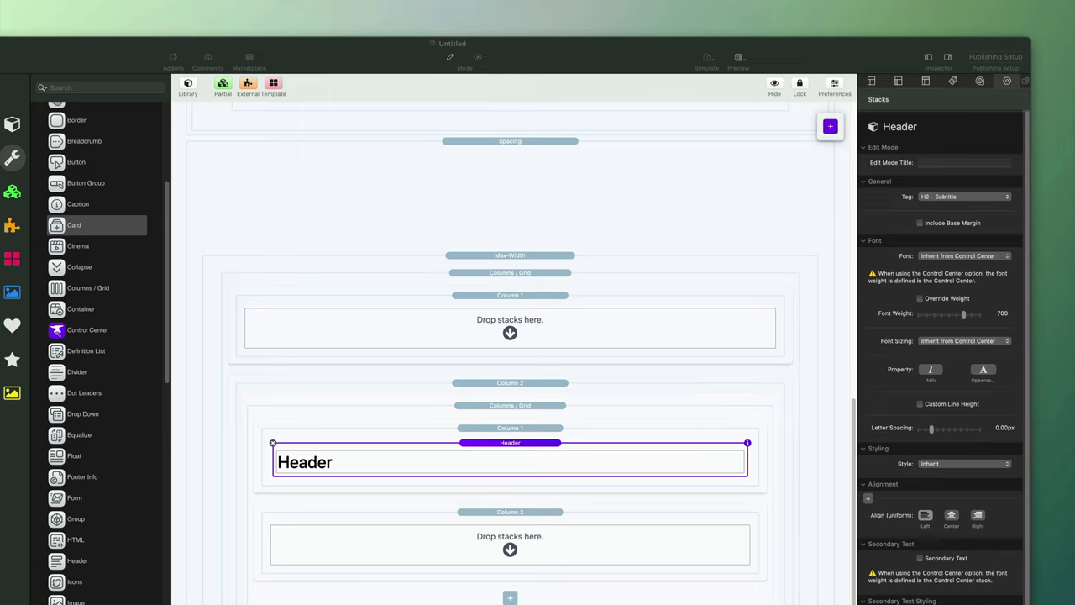
# - Paste the copied "End-to-end Solution" header, paragraph and button stacks after the placeholder Header, and delete the placeholder
pyautogui.click(514, 448)
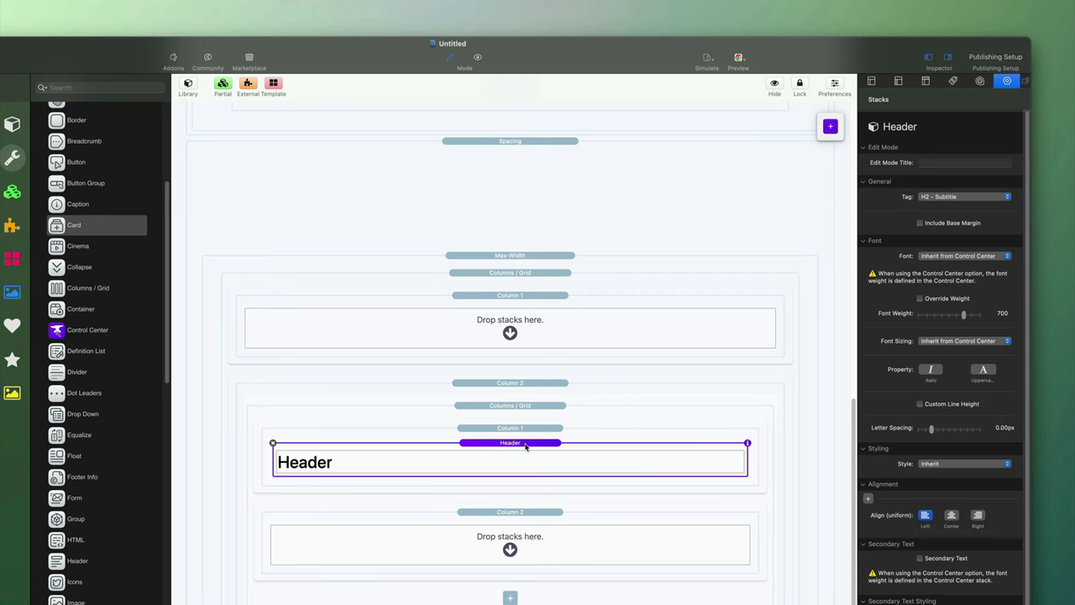
pyautogui.press('super+v')
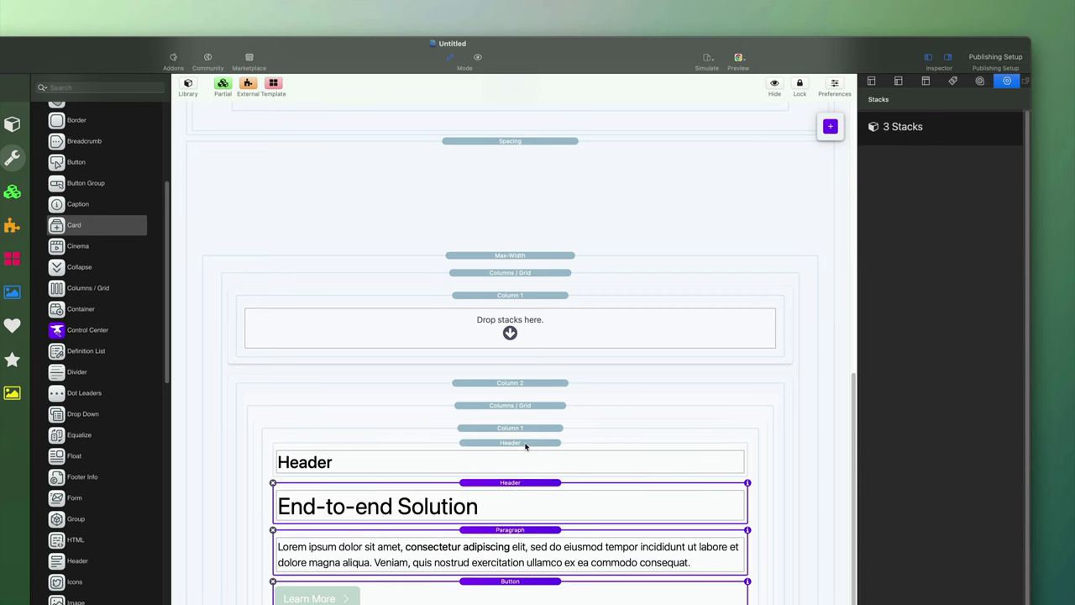
pyautogui.click(526, 445)
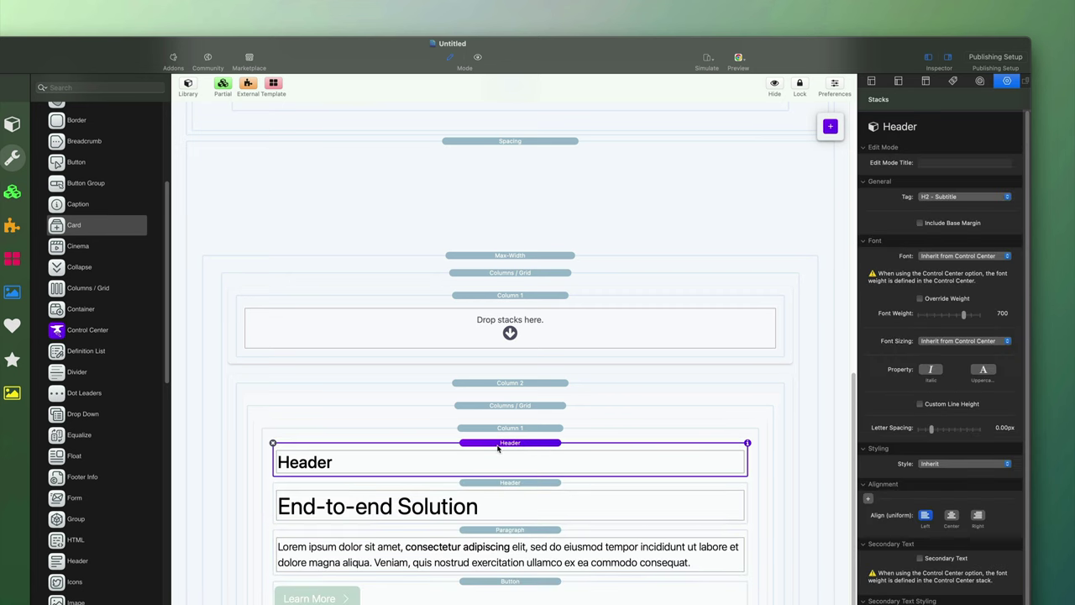
pyautogui.click(273, 443)
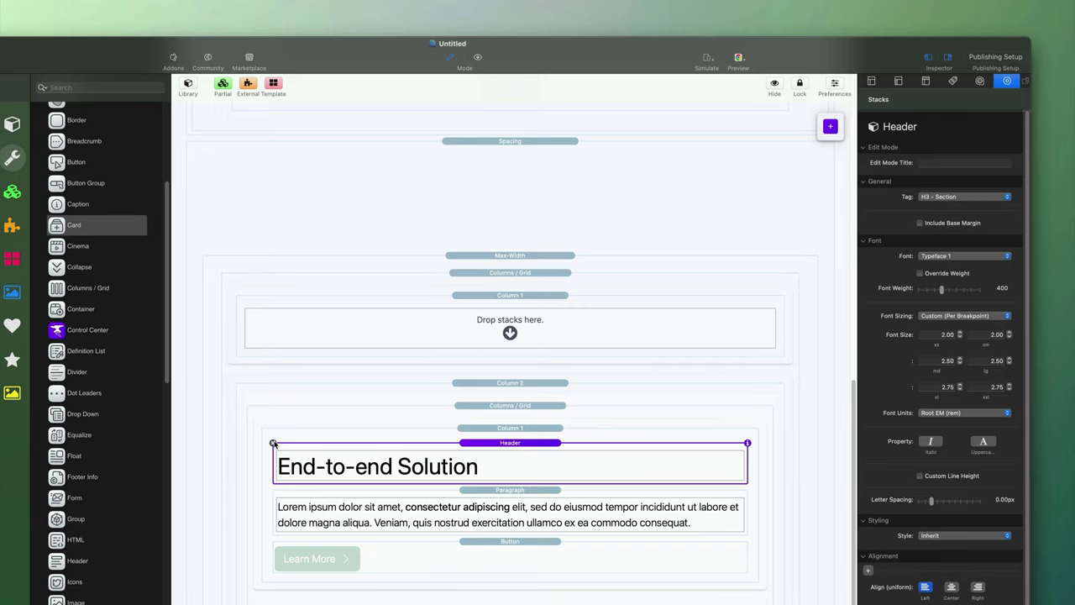
# - Move the "End-to-end Solution" header, paragraph and button together into Column 1 of the outer Columns / Grid
pyautogui.keyDown('shift'); pyautogui.click(523, 490); pyautogui.keyUp('shift')
pyautogui.keyDown('shift'); pyautogui.click(528, 546); pyautogui.keyUp('shift')
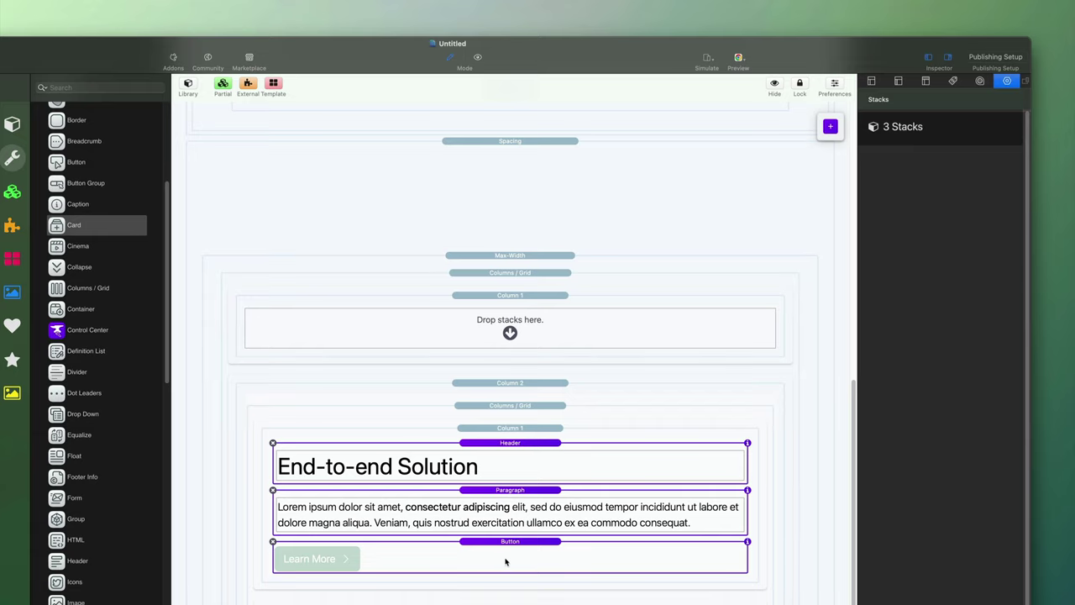
pyautogui.moveTo(521, 445); pyautogui.dragTo(524, 330)
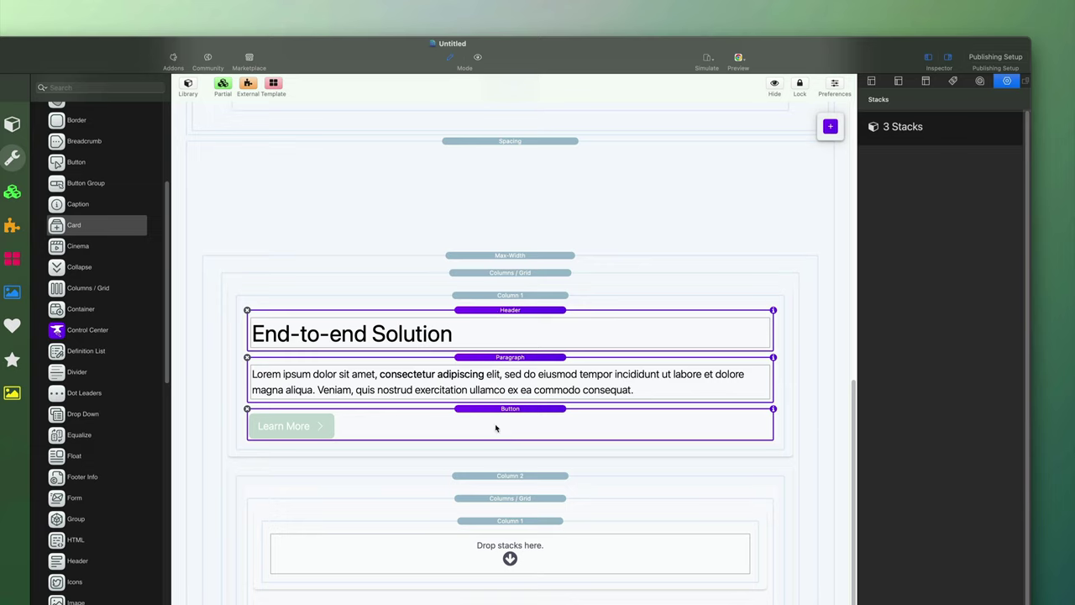
pyautogui.click(572, 309)
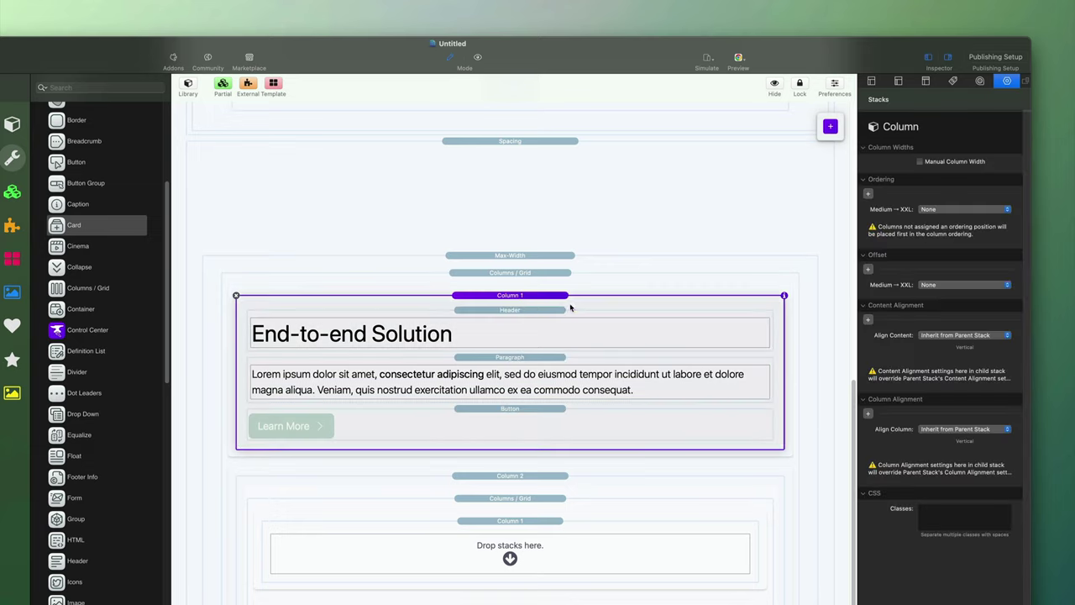
# - Place a copy of the "End-to-end Solution" header in Column 1 of the nested Columns / Grid as a placeholder
pyautogui.click(524, 311)
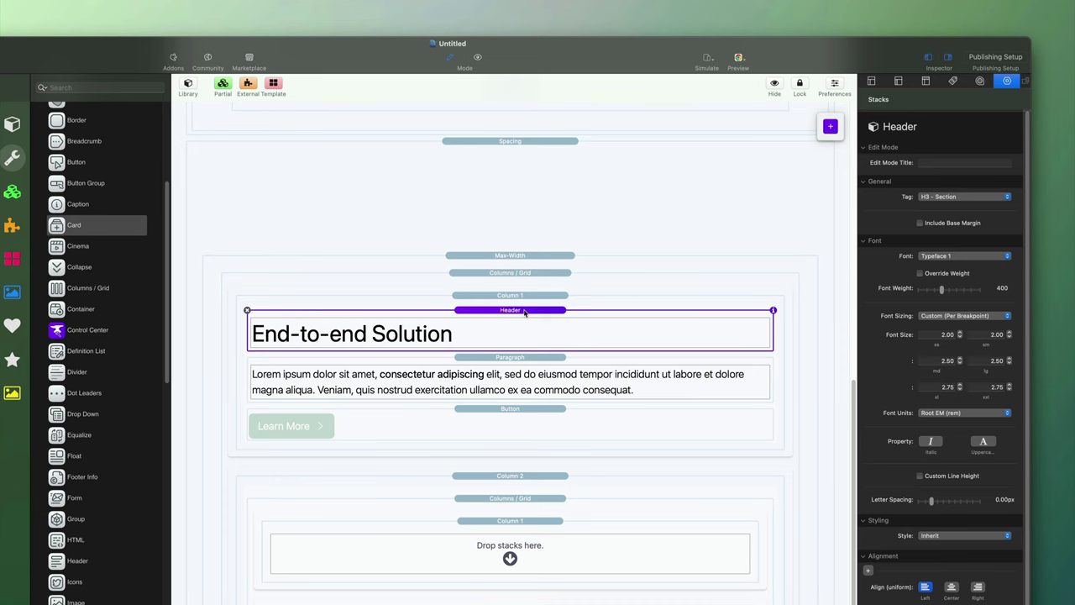
pyautogui.moveTo(524, 309); pyautogui.dragTo(514, 559)
pyautogui.scroll(-3, 514, 558)
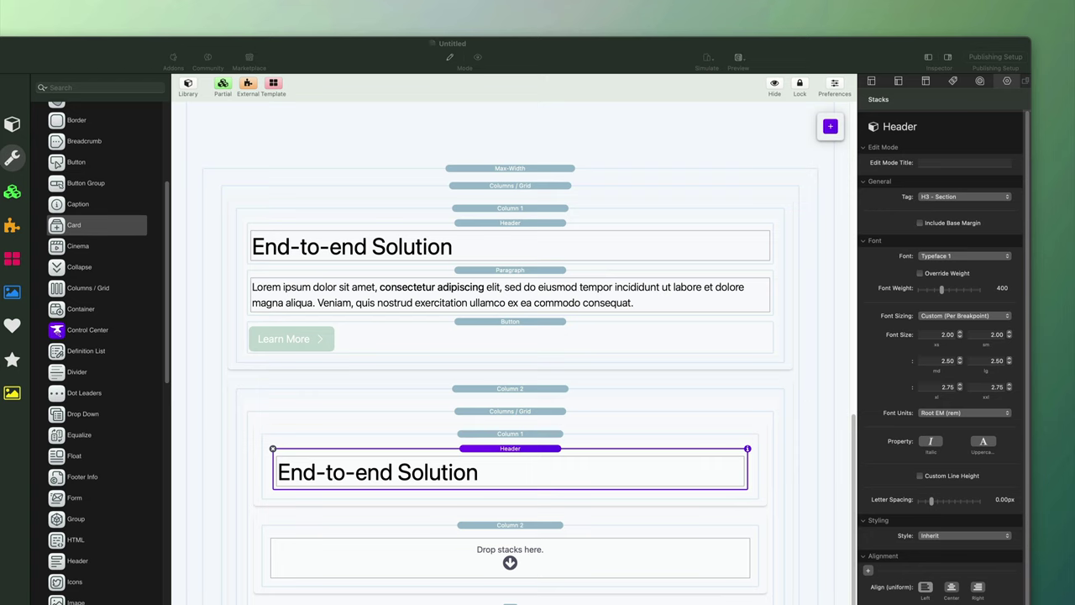
# - Paste the copied "Fully Customizable" header and paragraph after the placeholder header in nested Column 1, and delete the placeholder
pyautogui.click(500, 448)
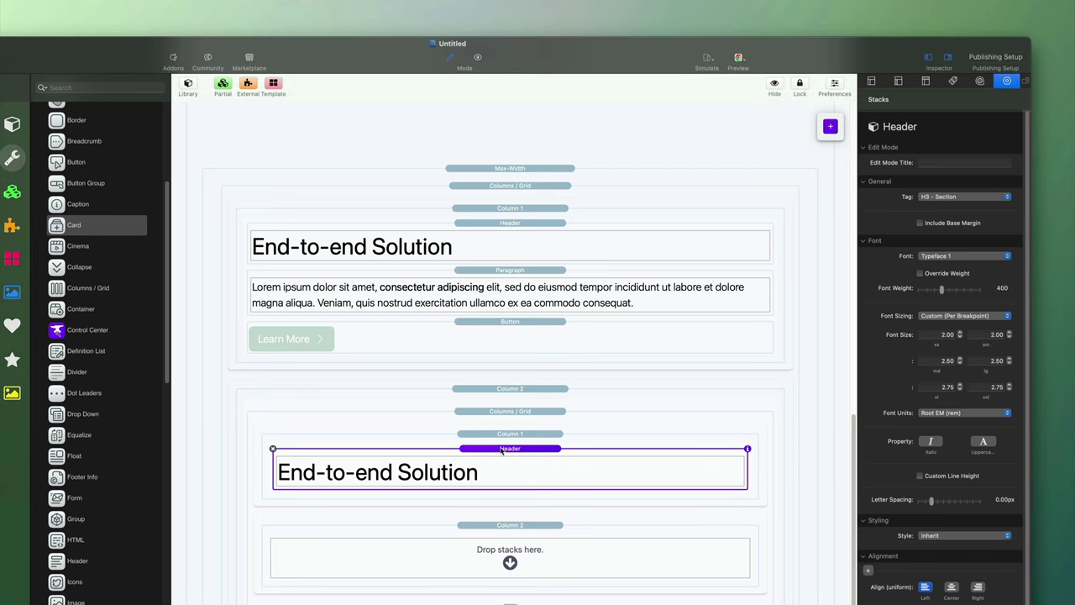
pyautogui.press('super+v')
pyautogui.click(330, 448)
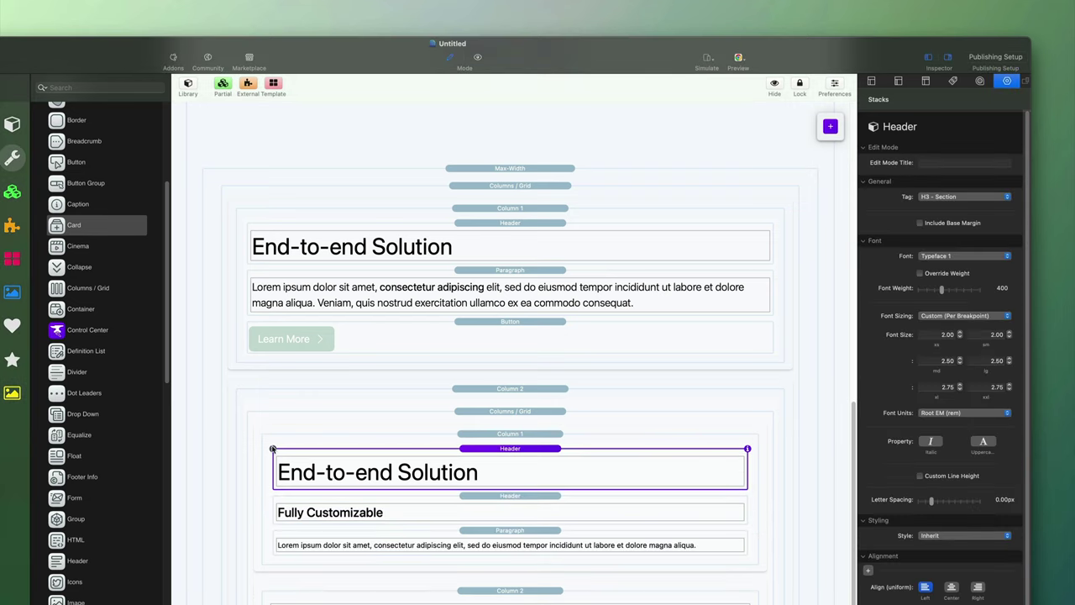
pyautogui.press('BackSpace')
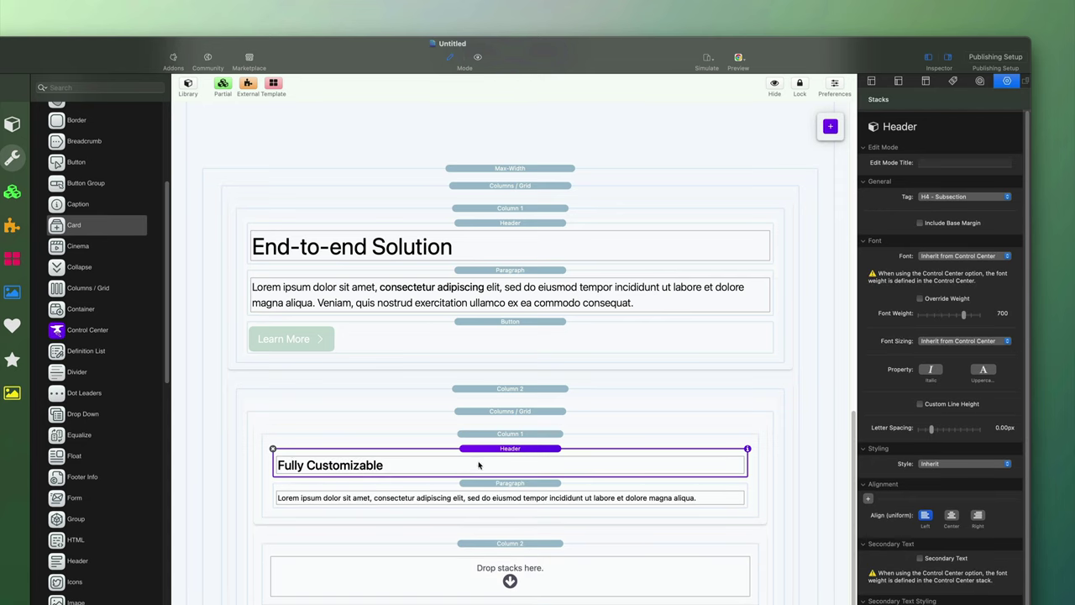
# - Copy the "Fully Customizable" header and paragraph together from nested Column 1 into nested Column 2
pyautogui.click(521, 484)
pyautogui.keyDown('shift'); pyautogui.click(520, 459); pyautogui.keyUp('shift')
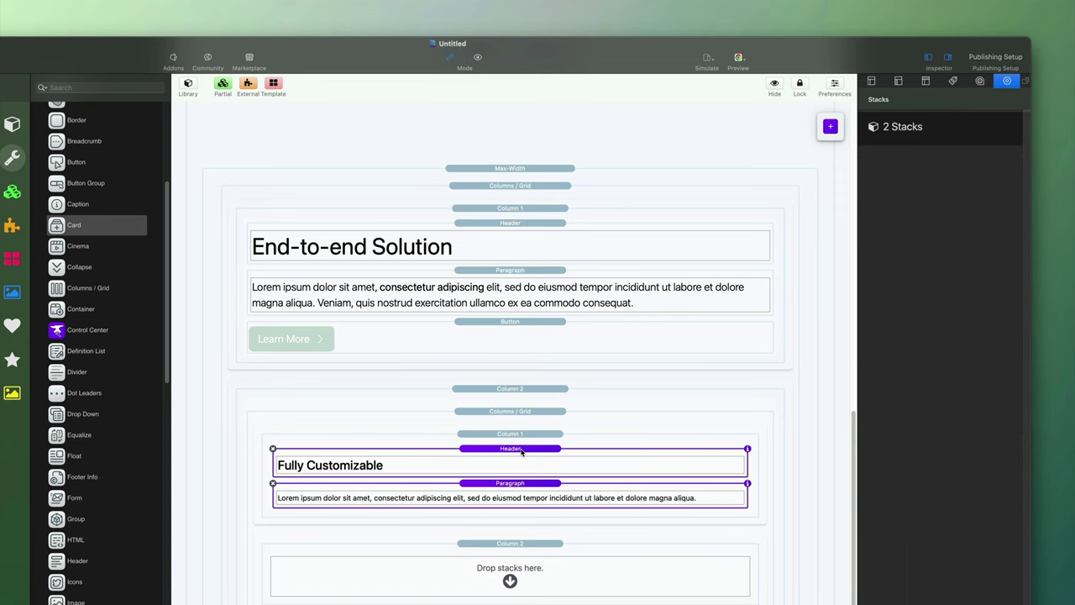
pyautogui.moveTo(521, 459); pyautogui.dragTo(516, 576)
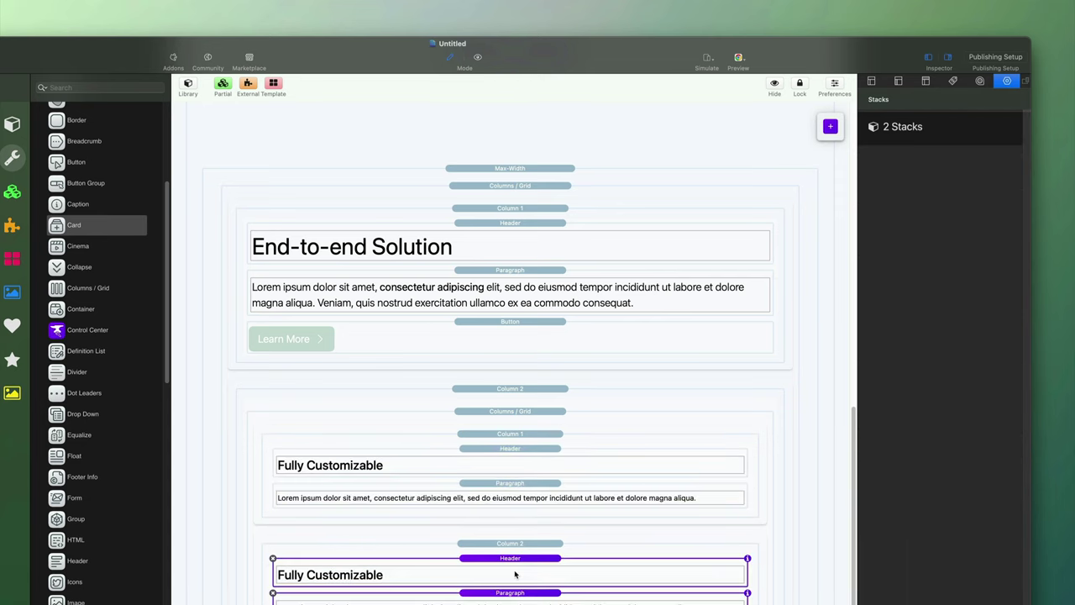
# - Add a third column to the nested Columns / Grid and copy the "Fully Customizable" header and paragraph into it
pyautogui.scroll(-2, 514, 567)
pyautogui.click(510, 557)
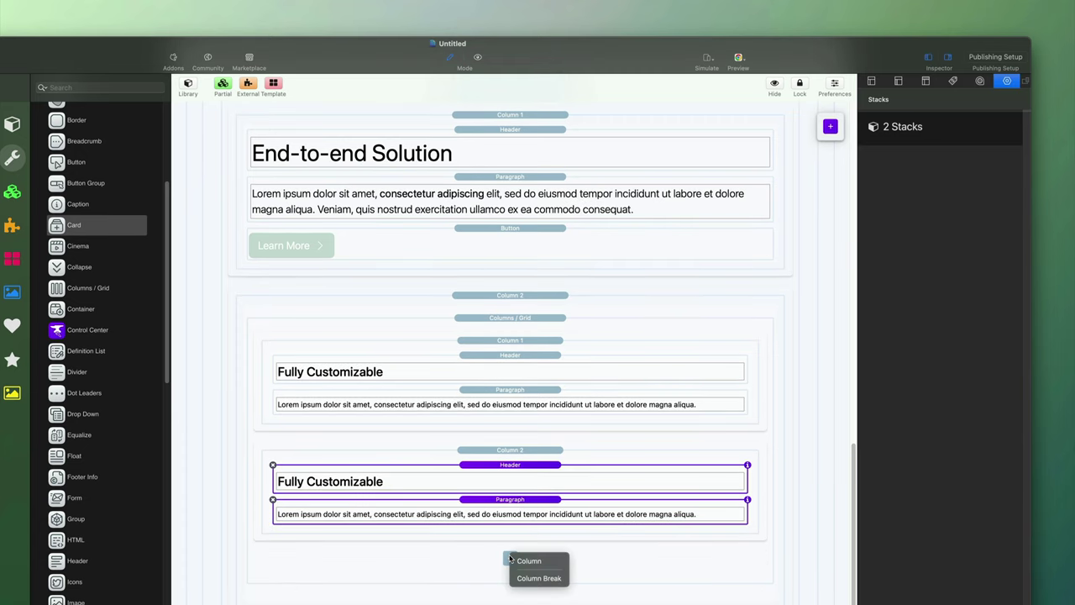
pyautogui.click(528, 561)
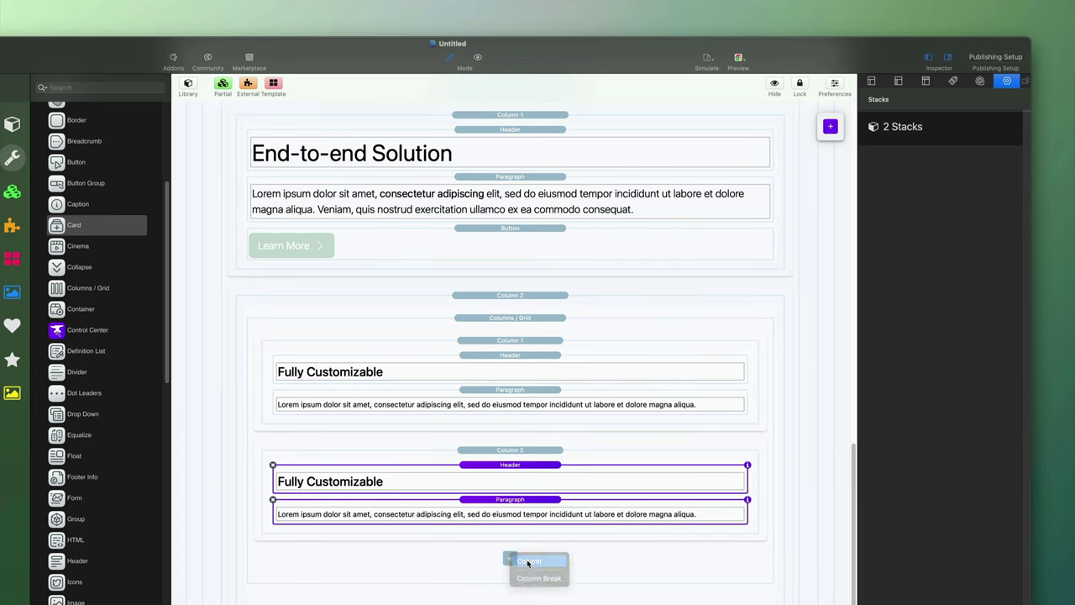
pyautogui.click(508, 463)
pyautogui.click(510, 499)
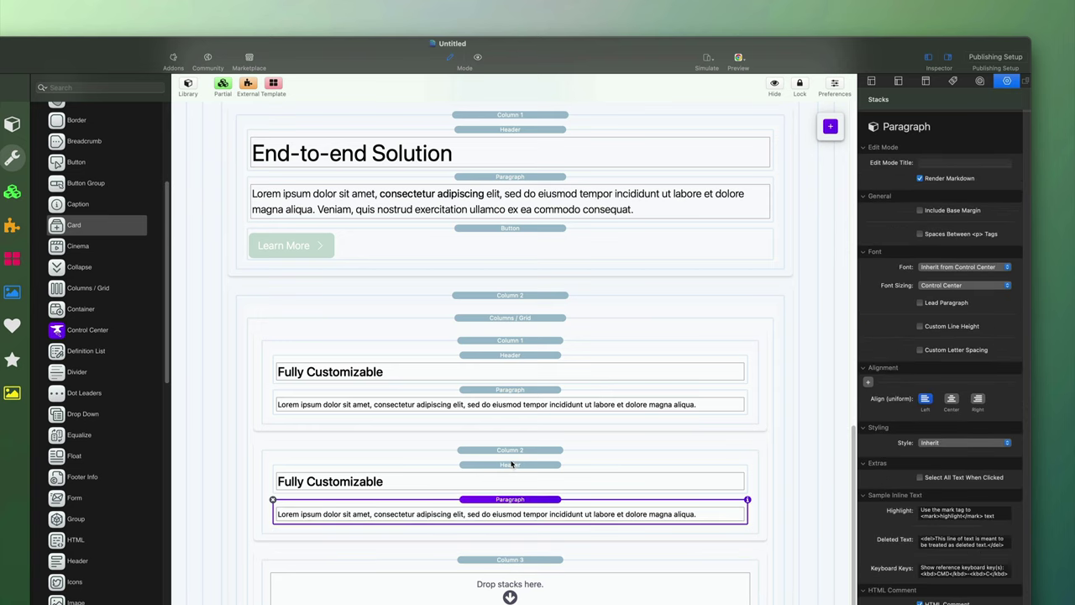
pyautogui.keyDown('shift'); pyautogui.click(510, 464); pyautogui.keyUp('shift')
pyautogui.moveTo(510, 465); pyautogui.dragTo(507, 588)
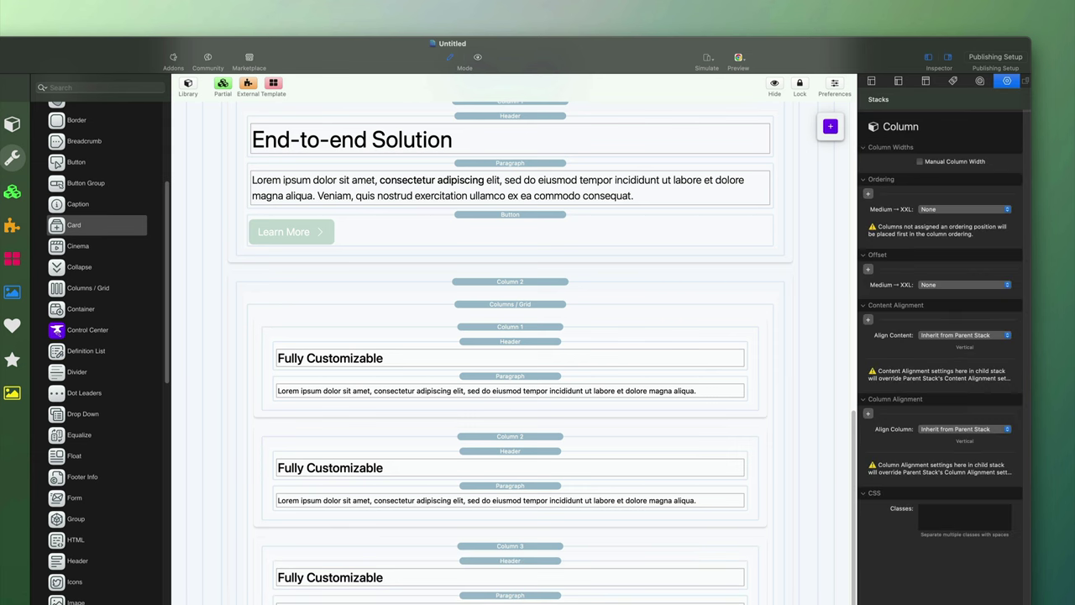
# - Add a fourth column to the nested Columns / Grid and copy the header and paragraph from Column 3 into it
pyautogui.click(521, 446)
pyautogui.click(518, 477)
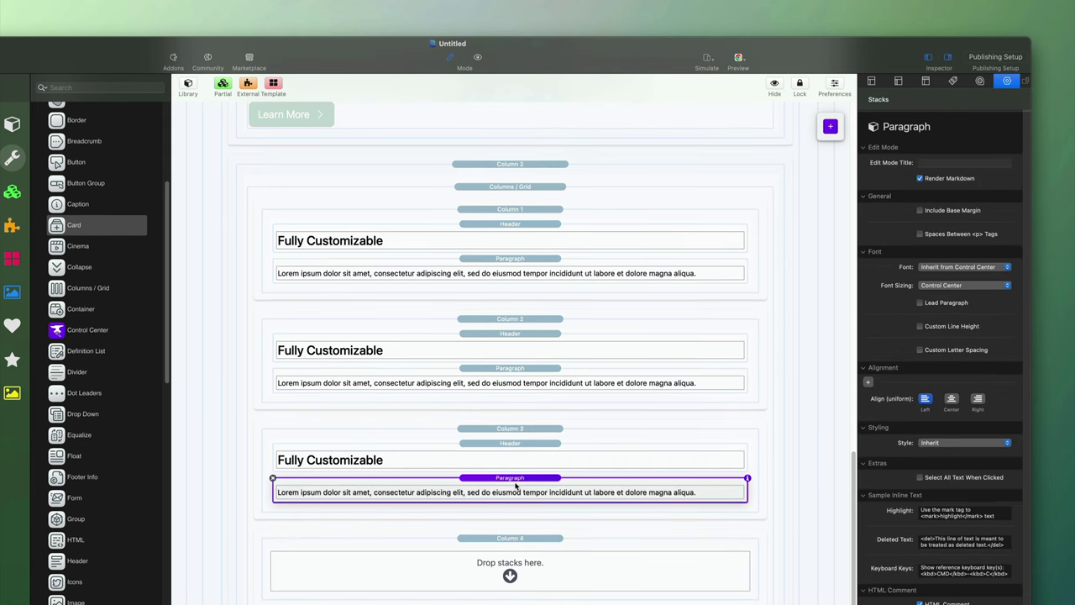
pyautogui.keyDown('shift'); pyautogui.click(514, 443); pyautogui.keyUp('shift')
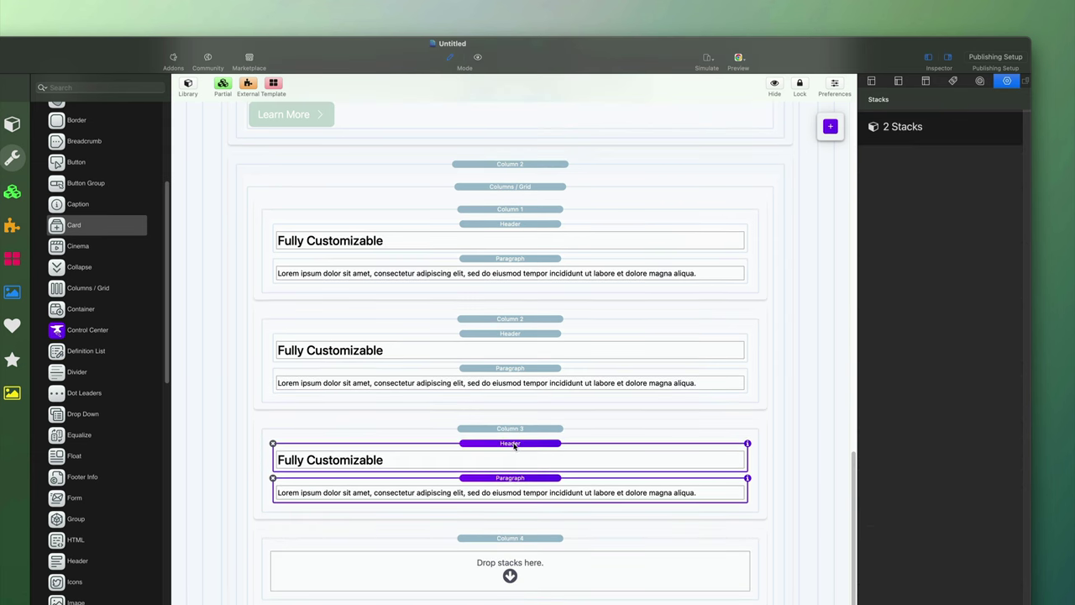
pyautogui.moveTo(514, 445); pyautogui.dragTo(513, 568)
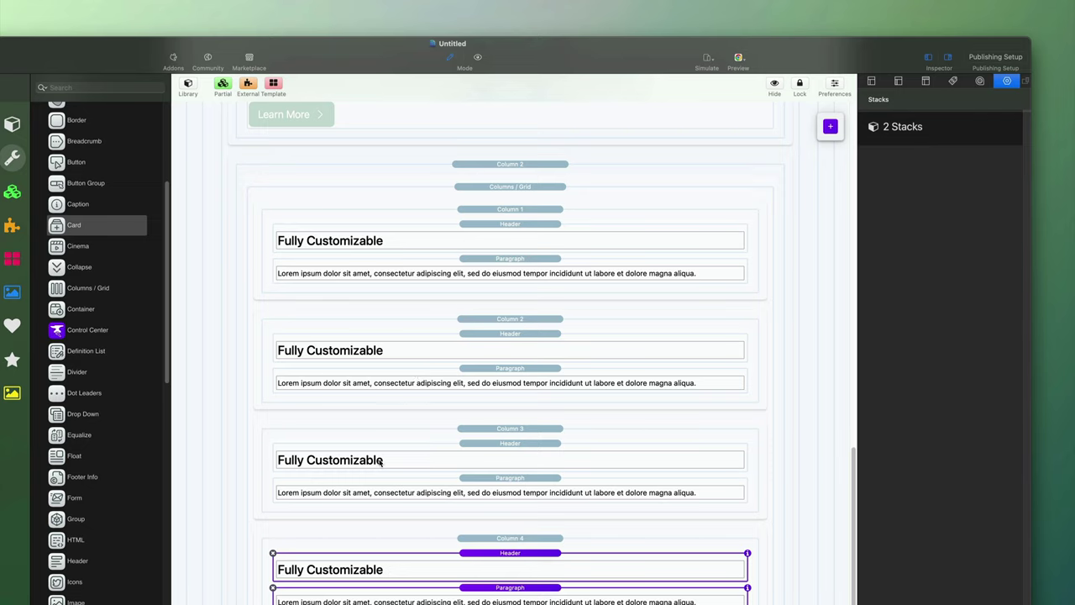
# - Preview the page, examine how the four nested columns are laid out, and return to editing
pyautogui.scroll(3, 382, 460)
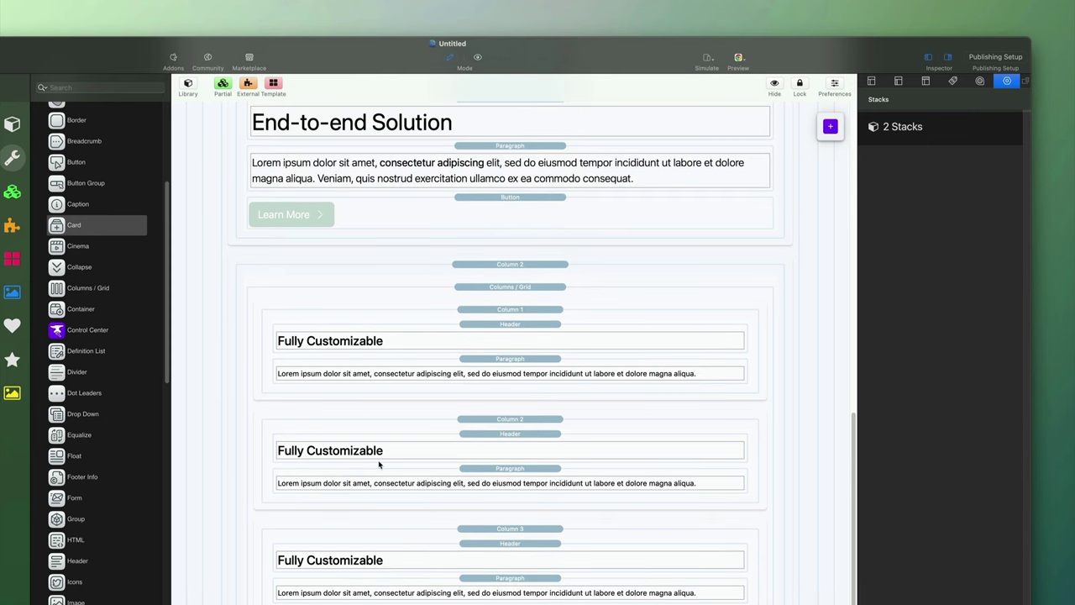
pyautogui.click(477, 57)
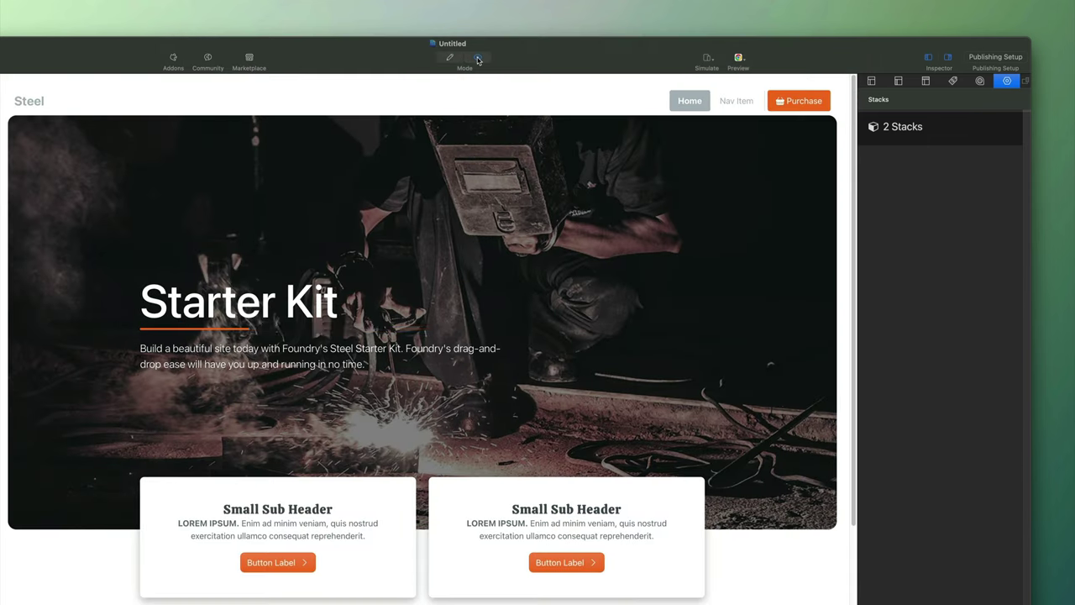
pyautogui.scroll(-5, 739, 412)
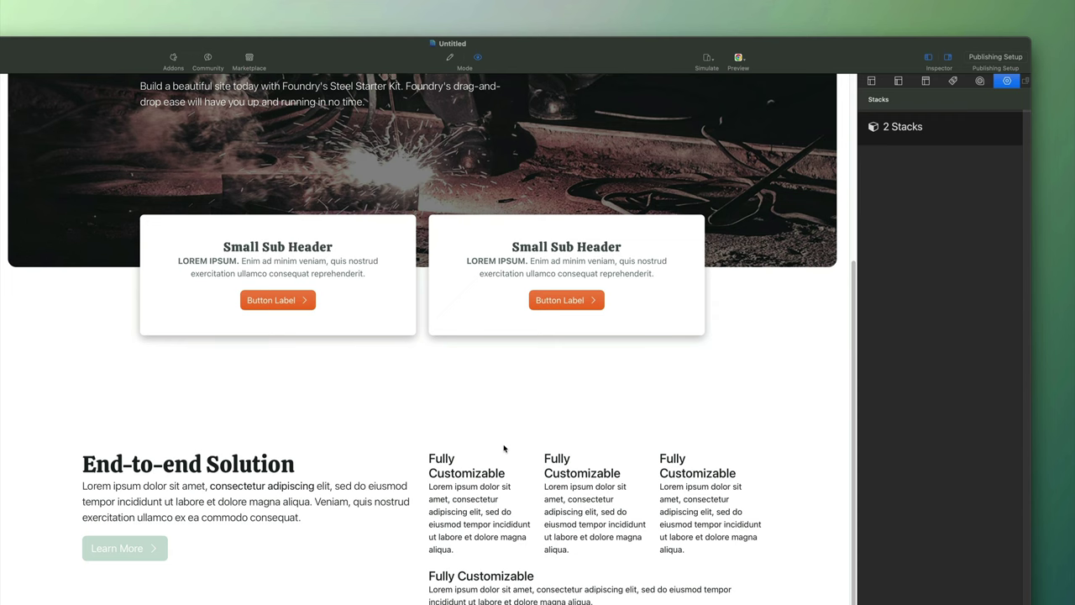
pyautogui.click(448, 60)
# - Enable manual column width for Column 1 of the nested Columns / Grid and set its Medium width to 6 Units
pyautogui.scroll(-3, 669, 428)
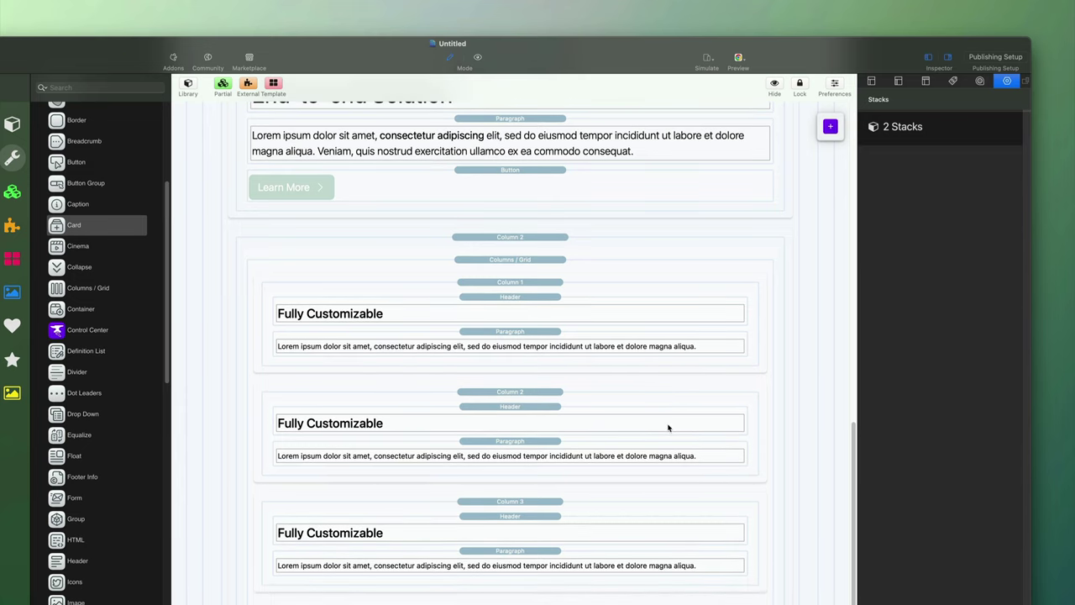
pyautogui.scroll(-1, 668, 427)
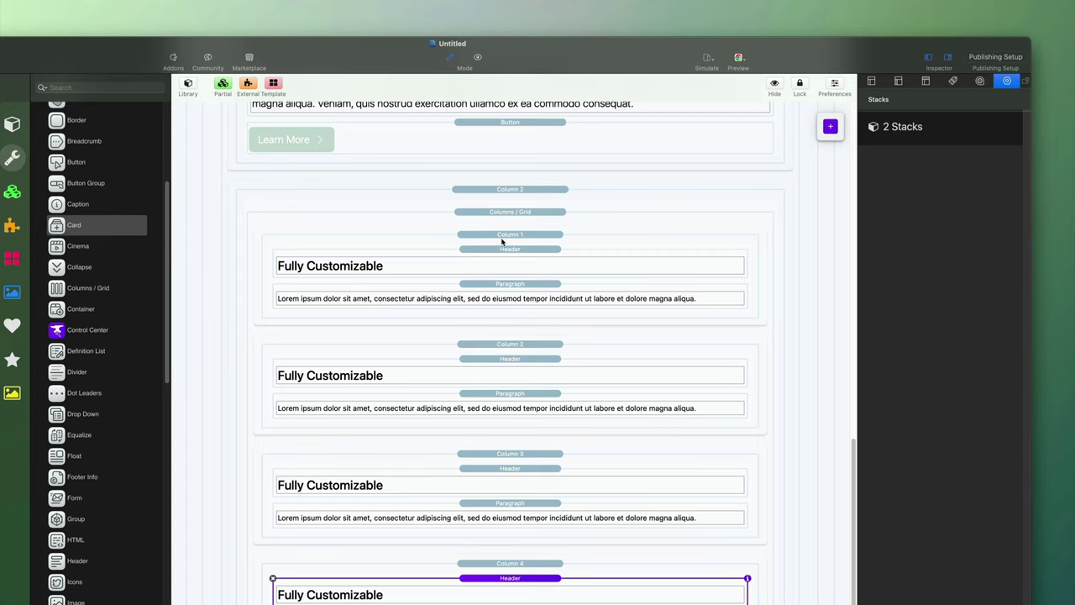
pyautogui.click(499, 190)
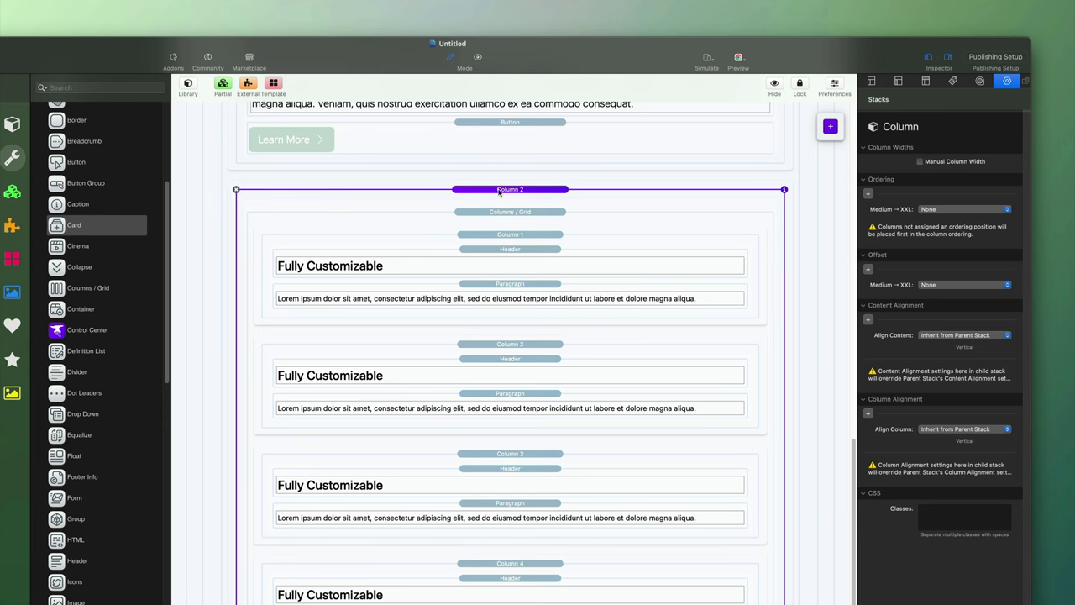
pyautogui.scroll(5, 511, 219)
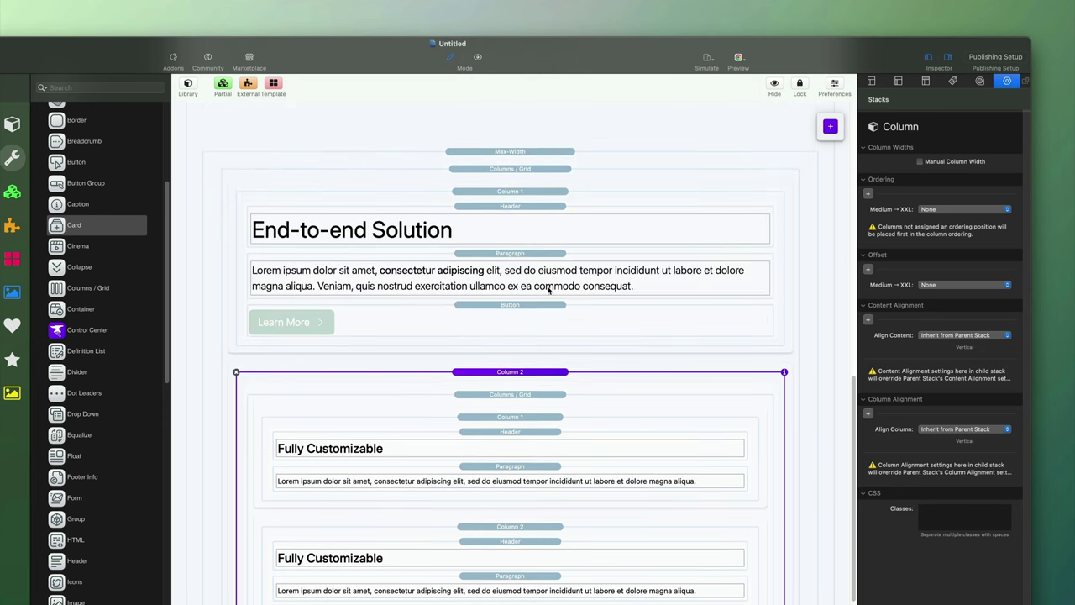
pyautogui.scroll(-4, 516, 311)
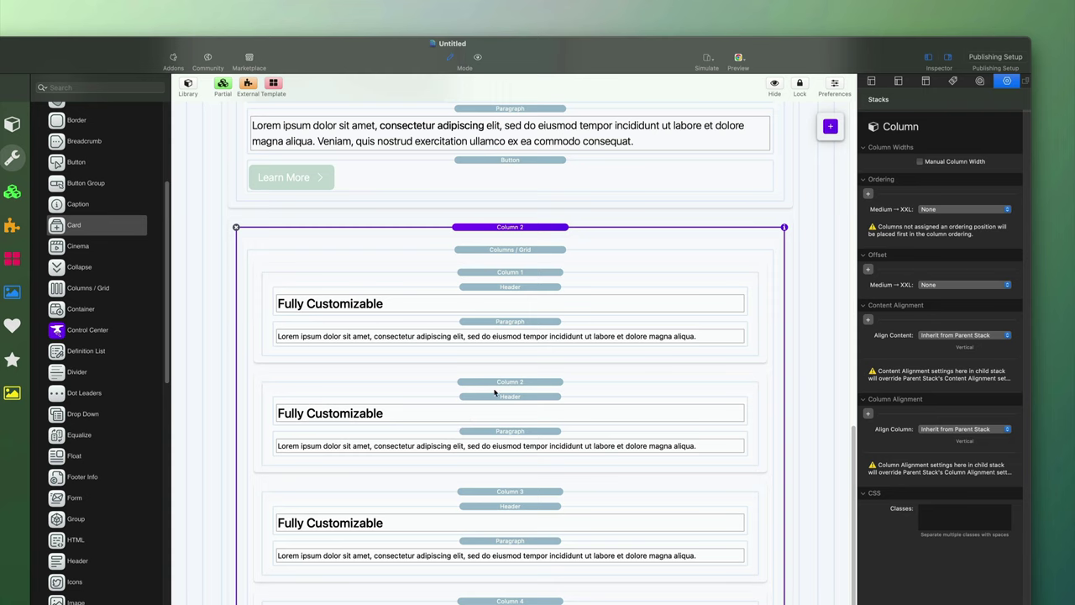
pyautogui.click(526, 252)
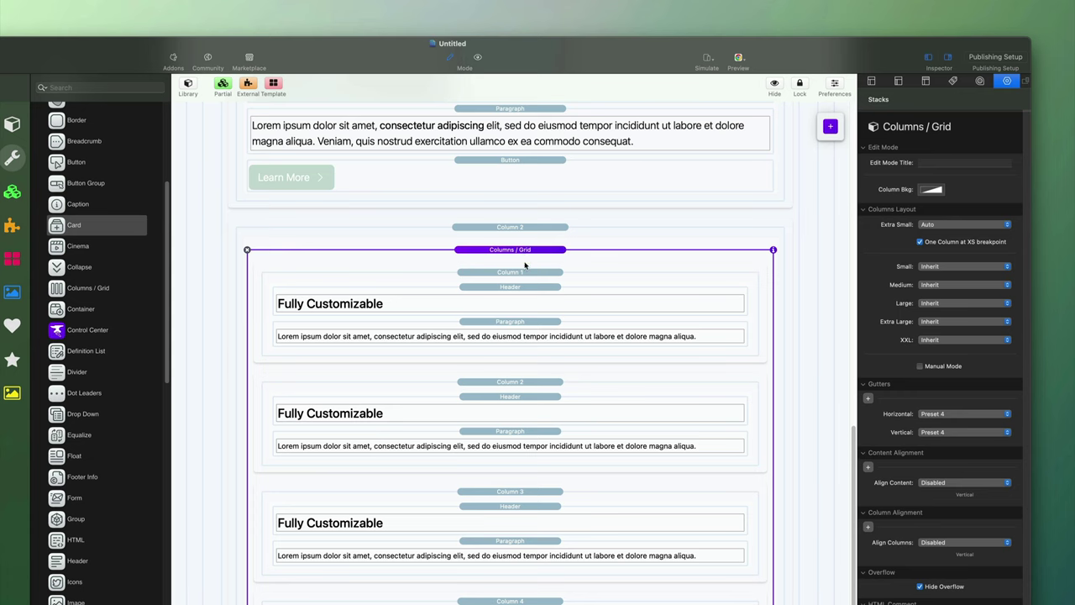
pyautogui.click(523, 273)
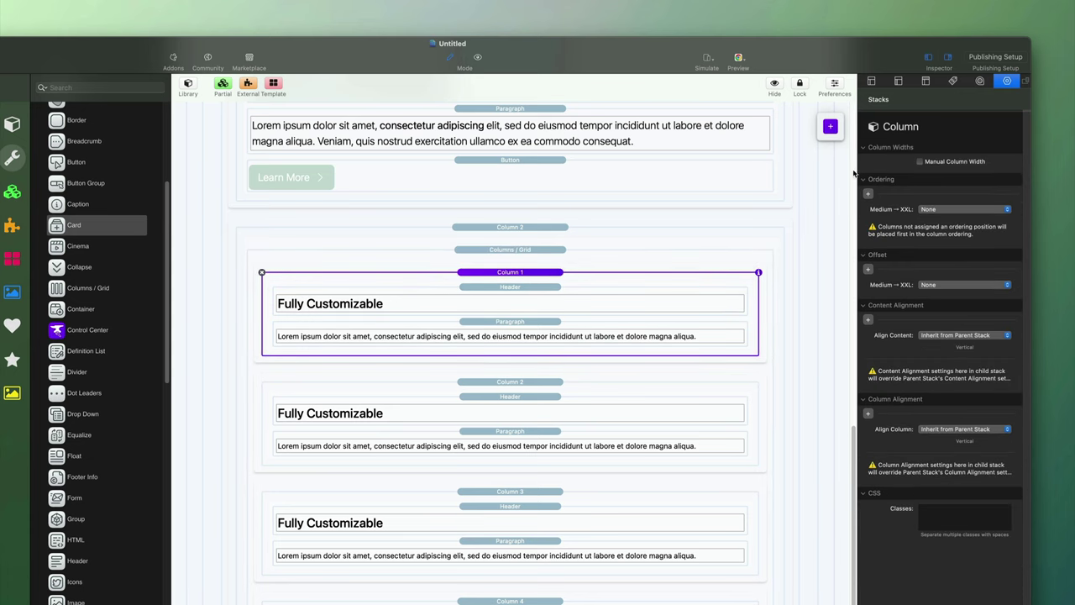
pyautogui.click(949, 161)
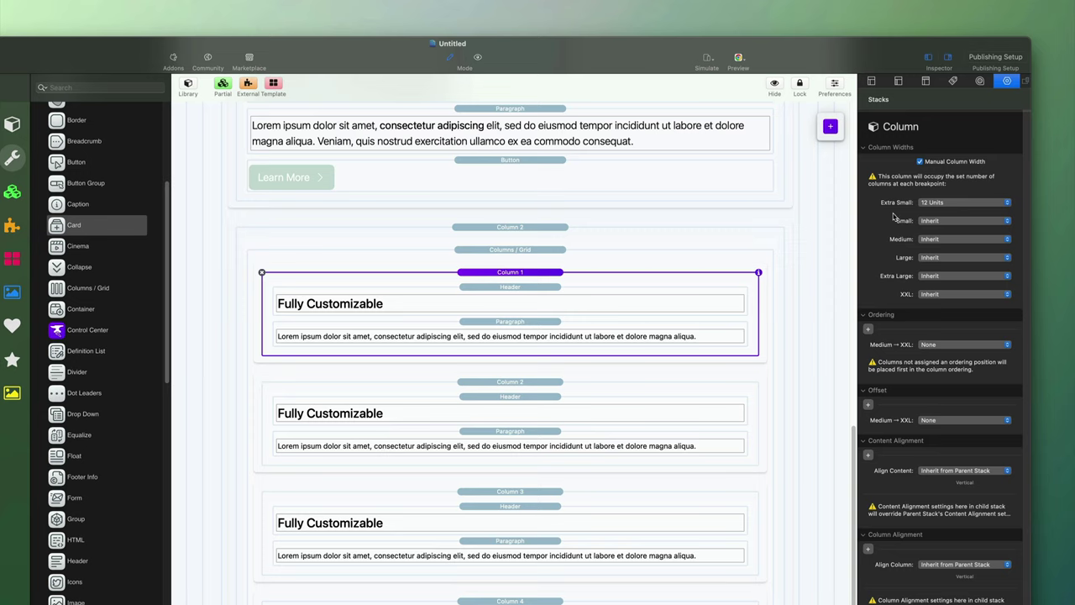
pyautogui.click(923, 239)
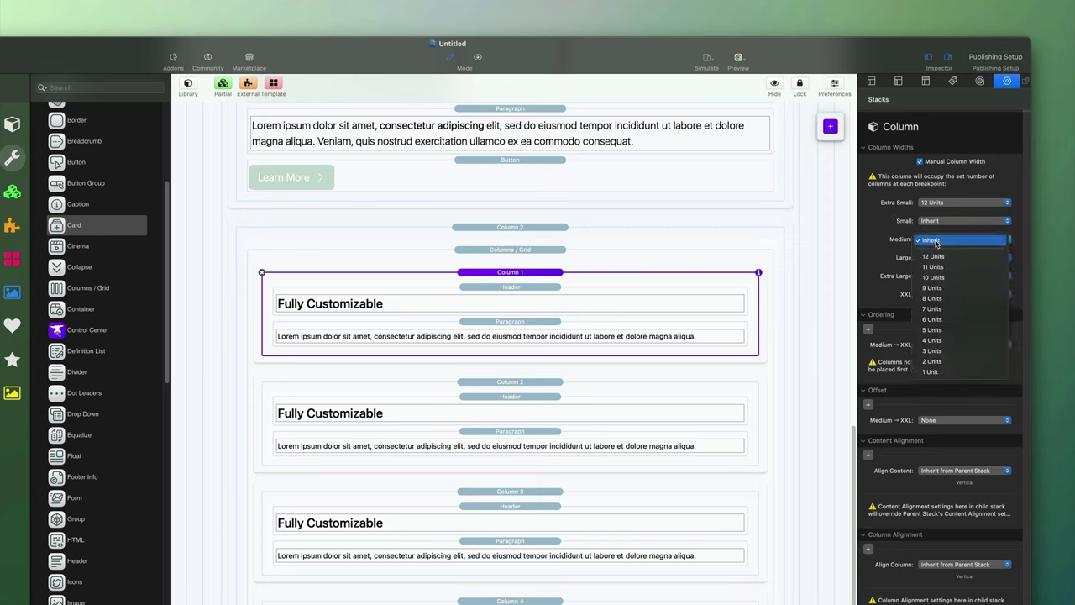
pyautogui.click(946, 319)
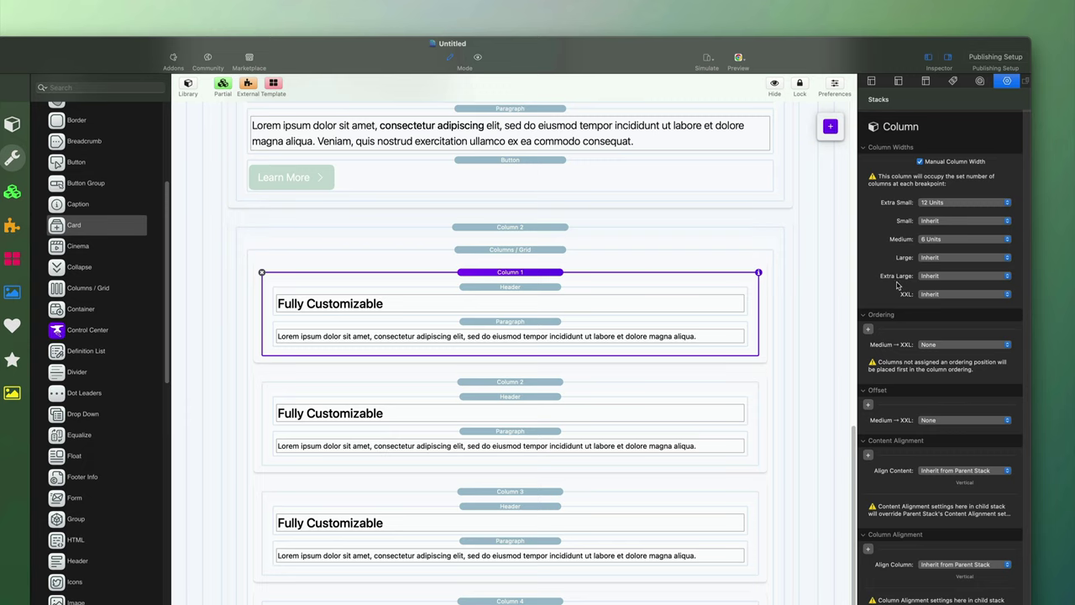
# - Enable manual column width for nested Column 2 and set its Medium width to 6 Units
pyautogui.click(530, 389)
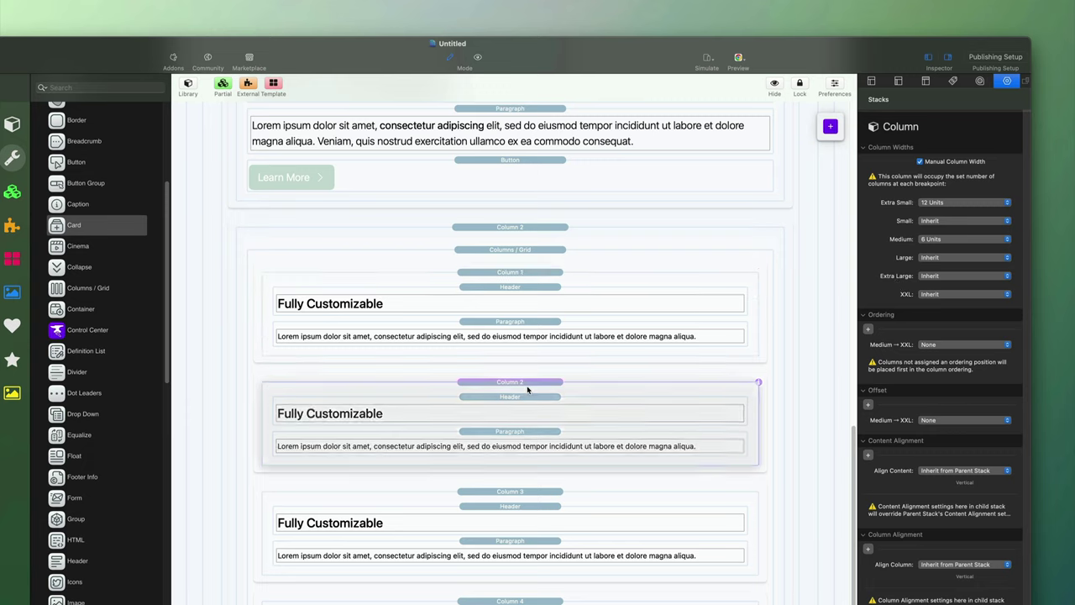
pyautogui.click(935, 167)
pyautogui.click(938, 242)
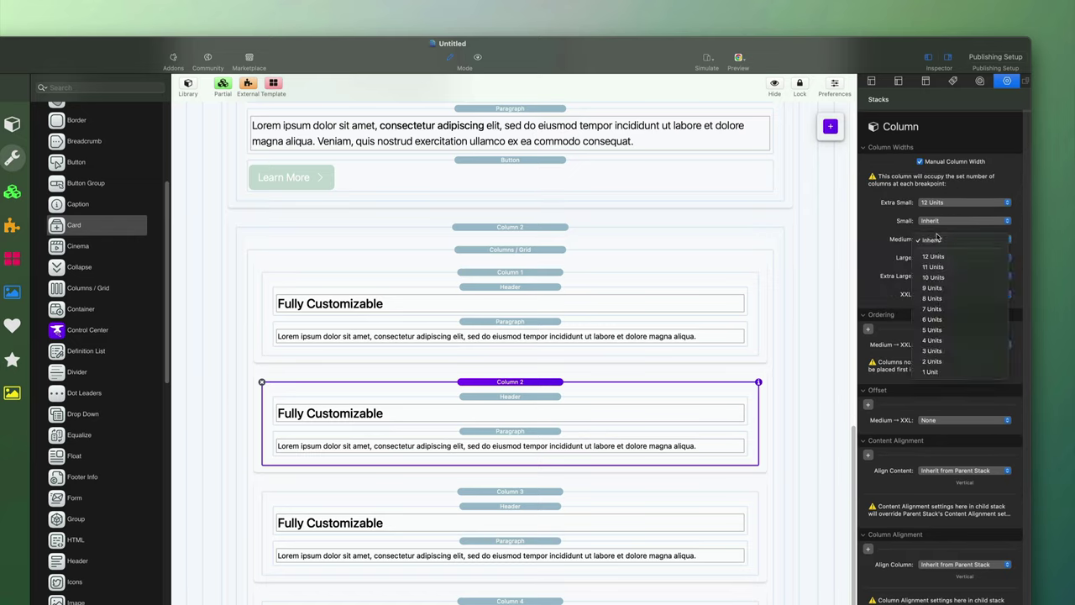
pyautogui.click(955, 320)
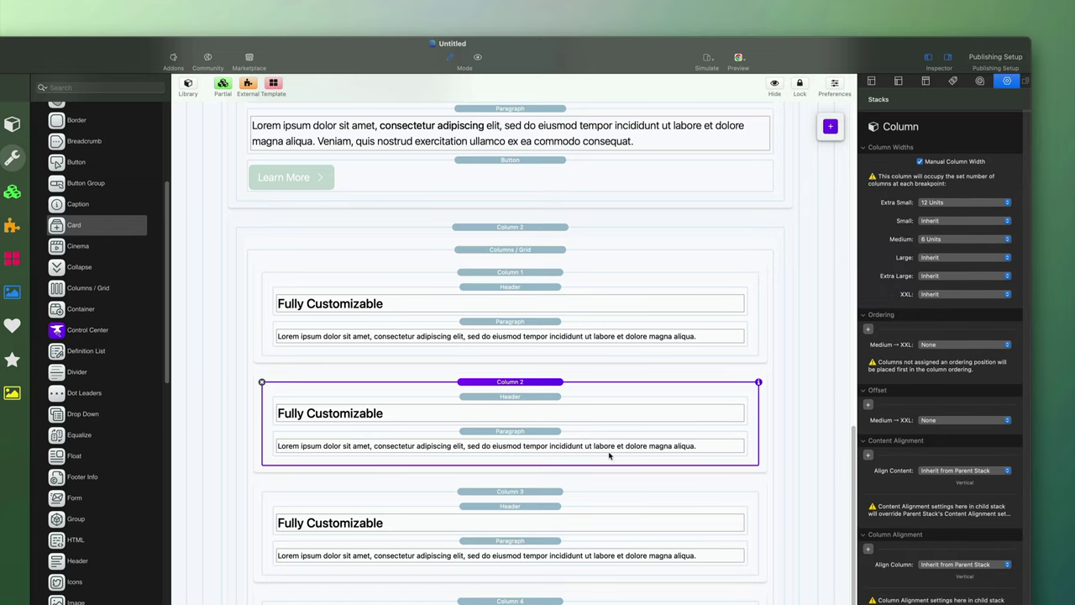
# - Enable manual column width for nested Column 3 and set its Medium width to 6 Units
pyautogui.click(511, 497)
pyautogui.click(920, 162)
pyautogui.click(940, 239)
pyautogui.click(944, 320)
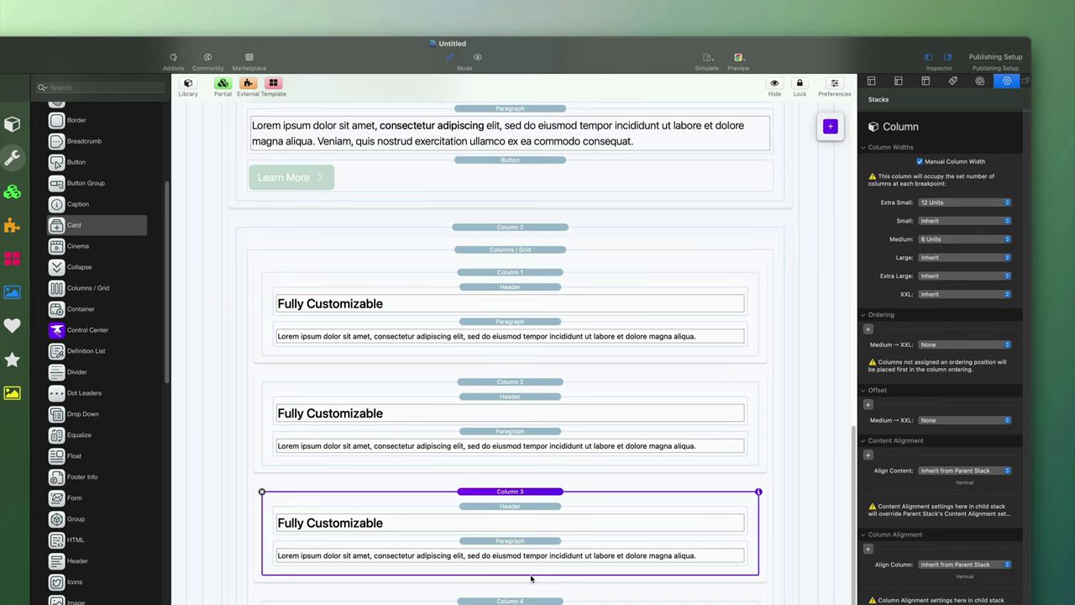
# - Give nested Column 4 a manual Medium width of 6 Units, check the layout in preview, and return to editing
pyautogui.click(527, 601)
pyautogui.click(919, 161)
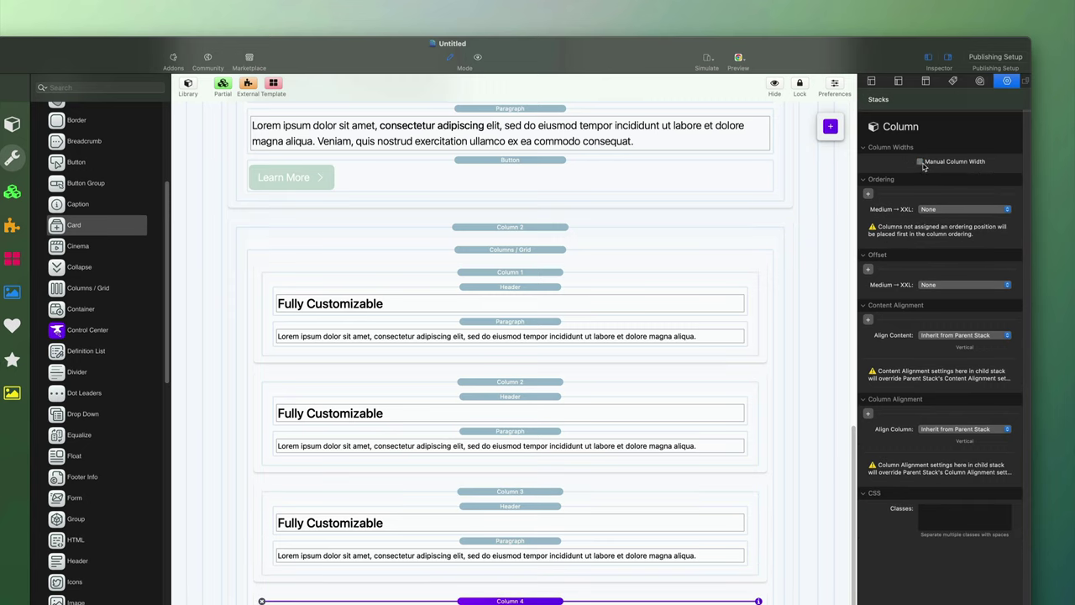
pyautogui.click(949, 241)
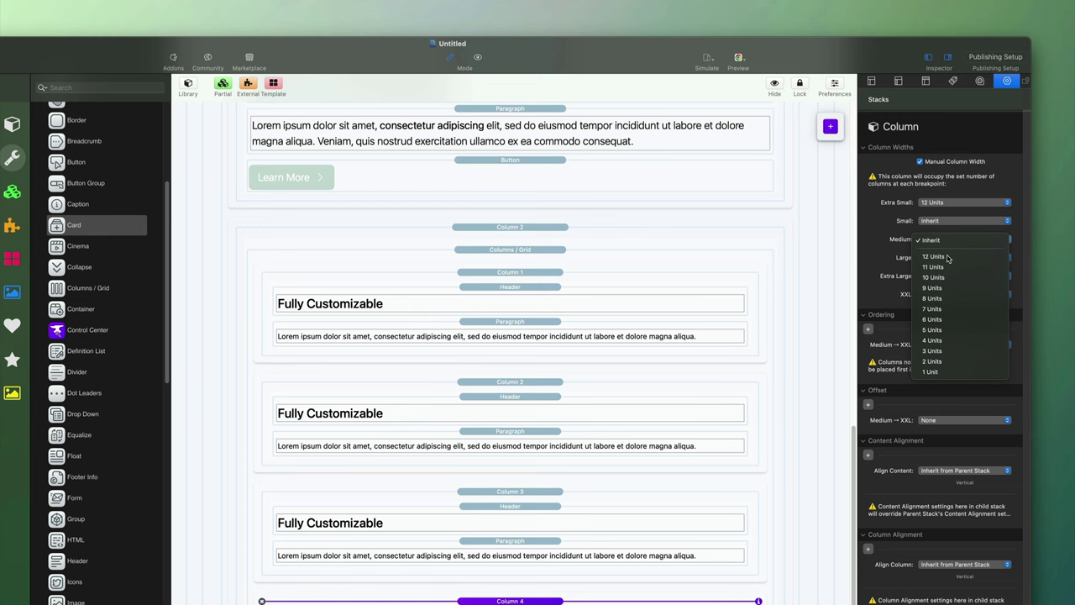
pyautogui.click(949, 320)
pyautogui.press('super+r')
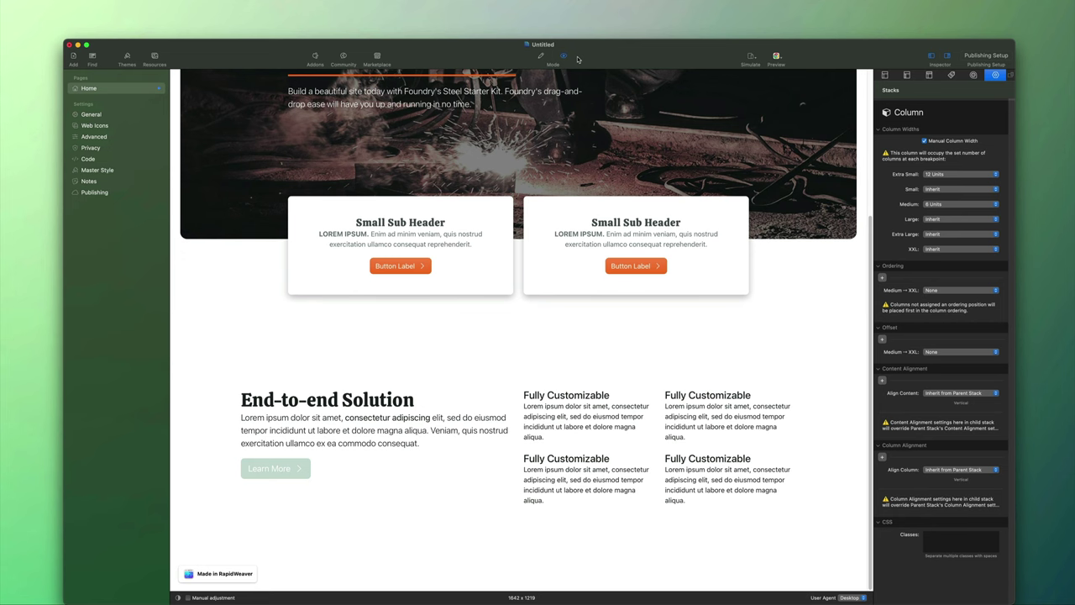
pyautogui.click(540, 56)
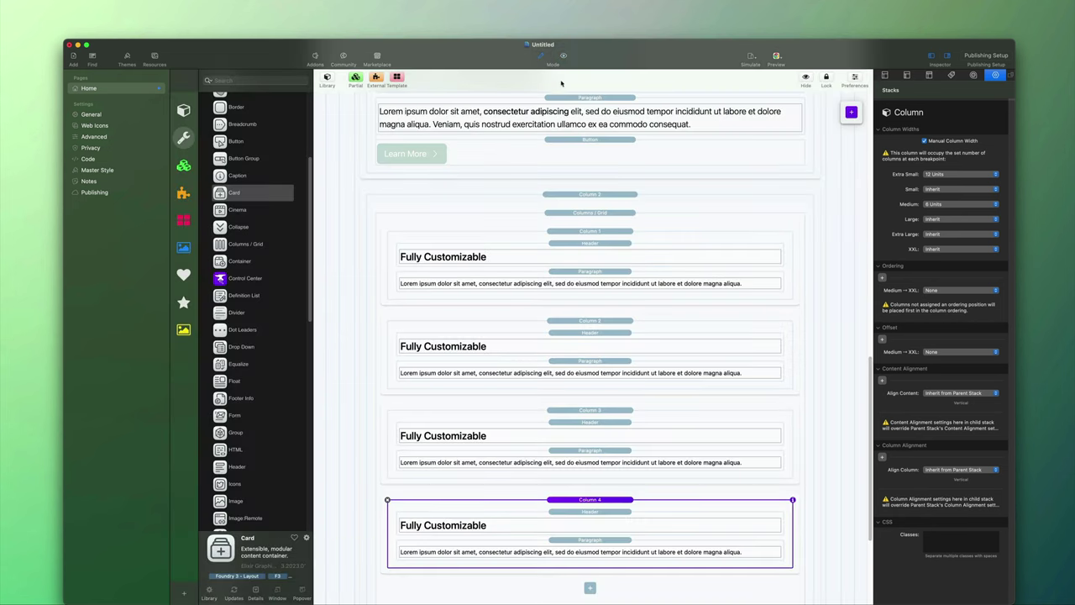
# - Add an image Background section headed "Power to Build What You Want, When You Want It" directly below the feature grid's Spacing section
pyautogui.scroll(-5, 675, 412)
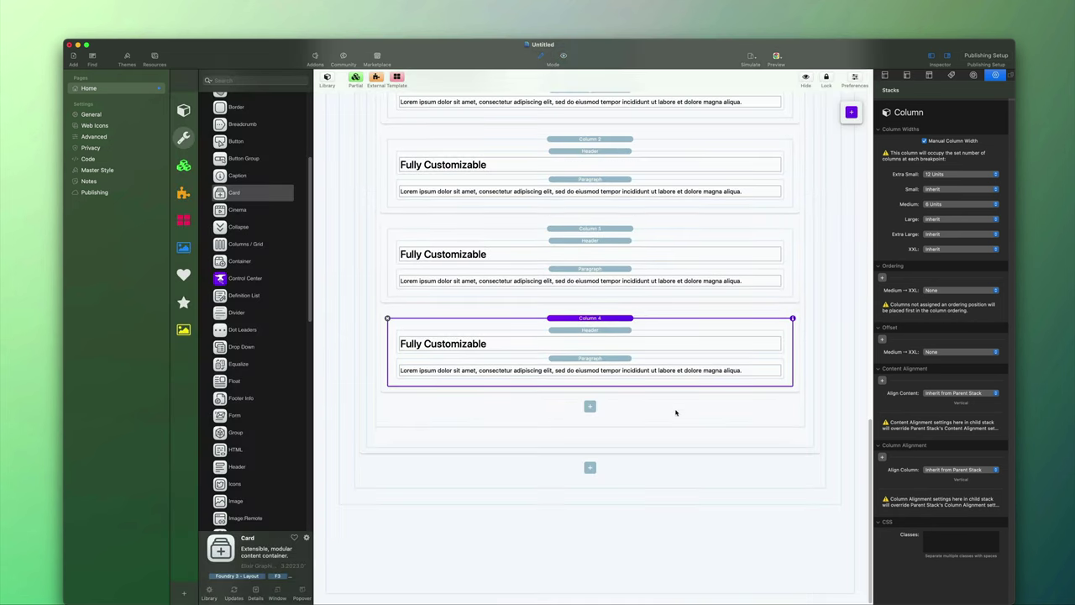
pyautogui.click(631, 502)
pyautogui.click(631, 547)
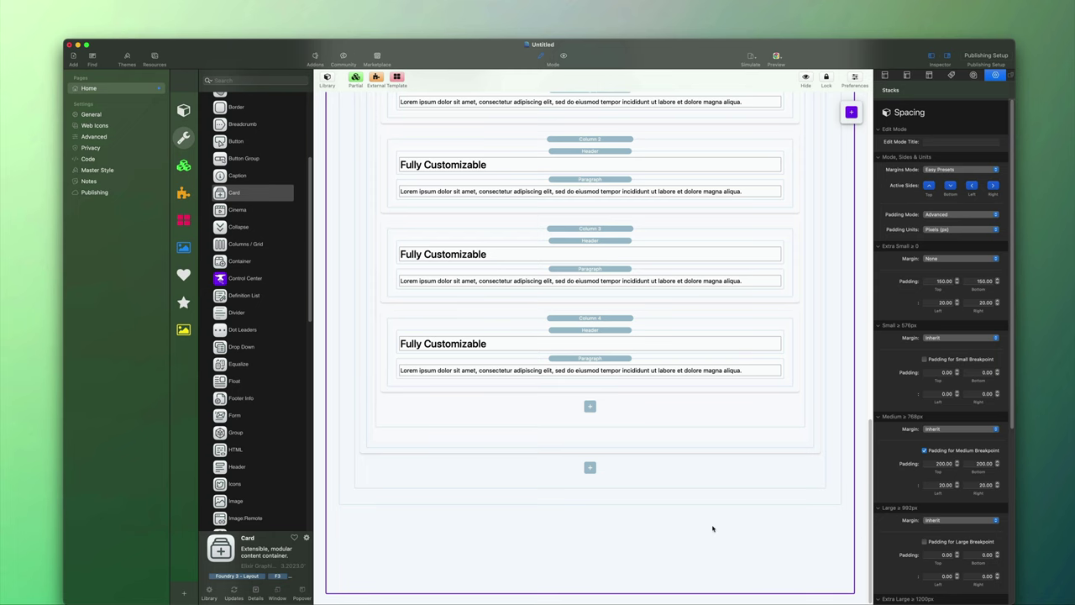
pyautogui.scroll(5, 714, 542)
pyautogui.scroll(-5, 714, 542)
pyautogui.click(714, 542)
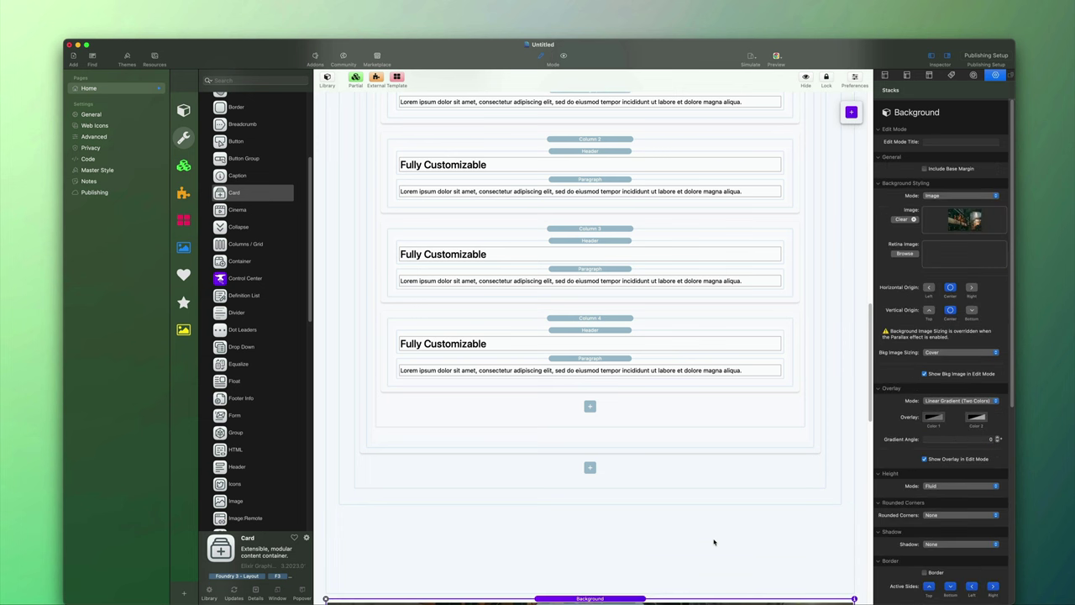
pyautogui.scroll(-3, 714, 542)
# - Preview the page from the Background section up to the banner, then return to editing
pyautogui.click(563, 55)
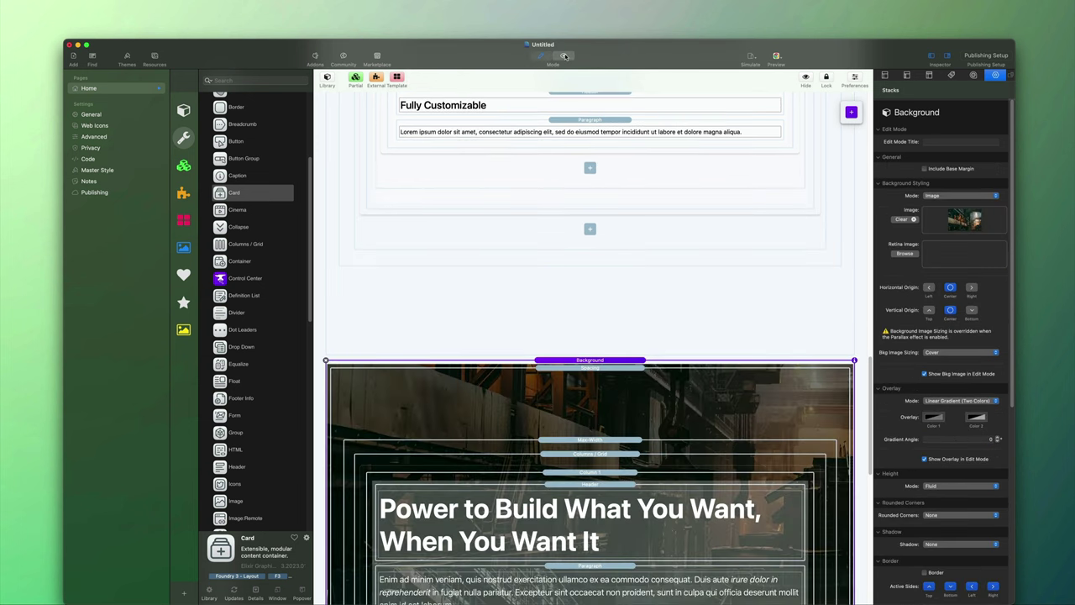
pyautogui.scroll(-2, 806, 314)
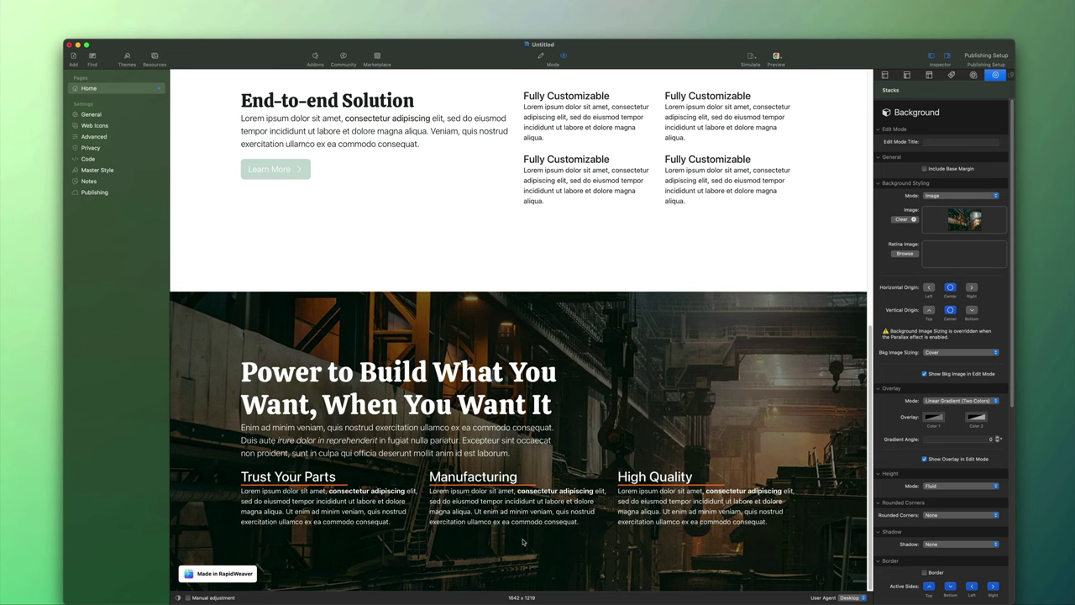
pyautogui.scroll(10, 652, 509)
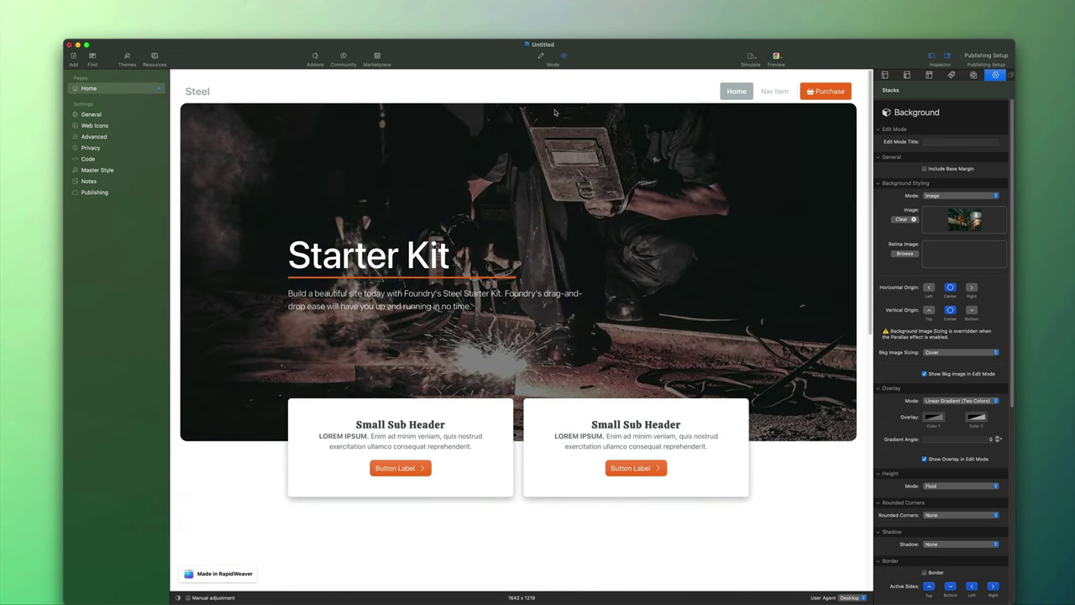
pyautogui.click(540, 55)
# - Examine the Background section's nesting: its Spacing, Max-Width and Columns / Grid stacks, with their headers, animated dividers and paragraphs
pyautogui.scroll(-2, 686, 405)
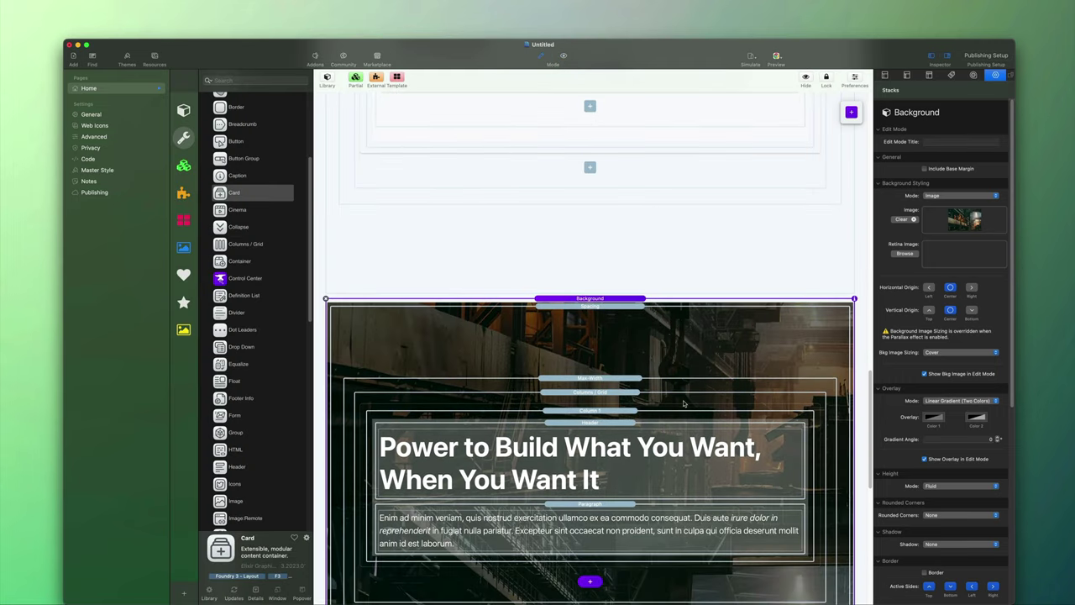
pyautogui.click(325, 313)
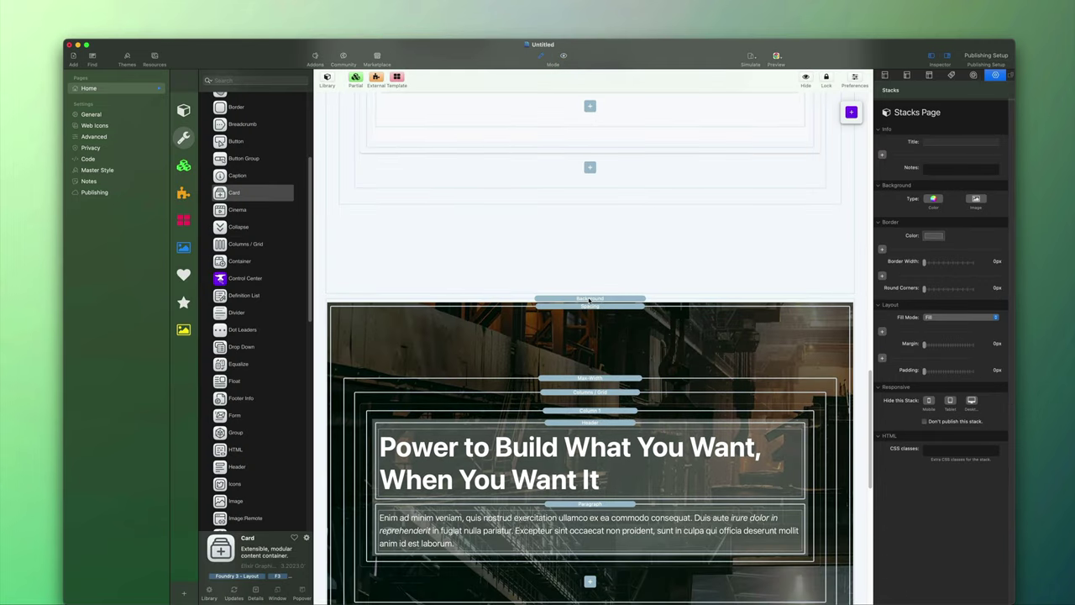
pyautogui.click(539, 299)
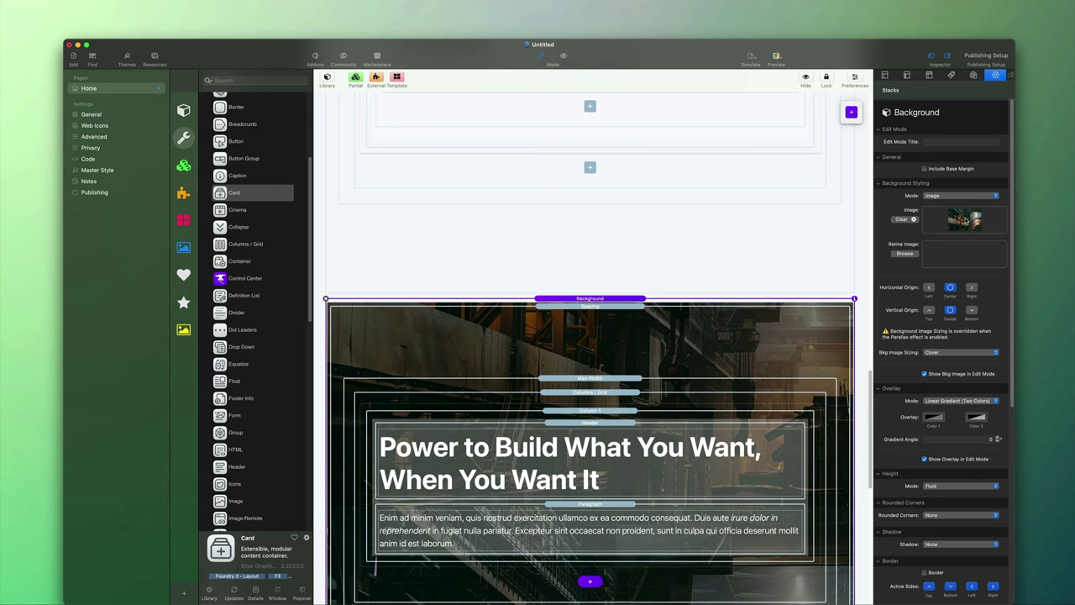
pyautogui.click(594, 334)
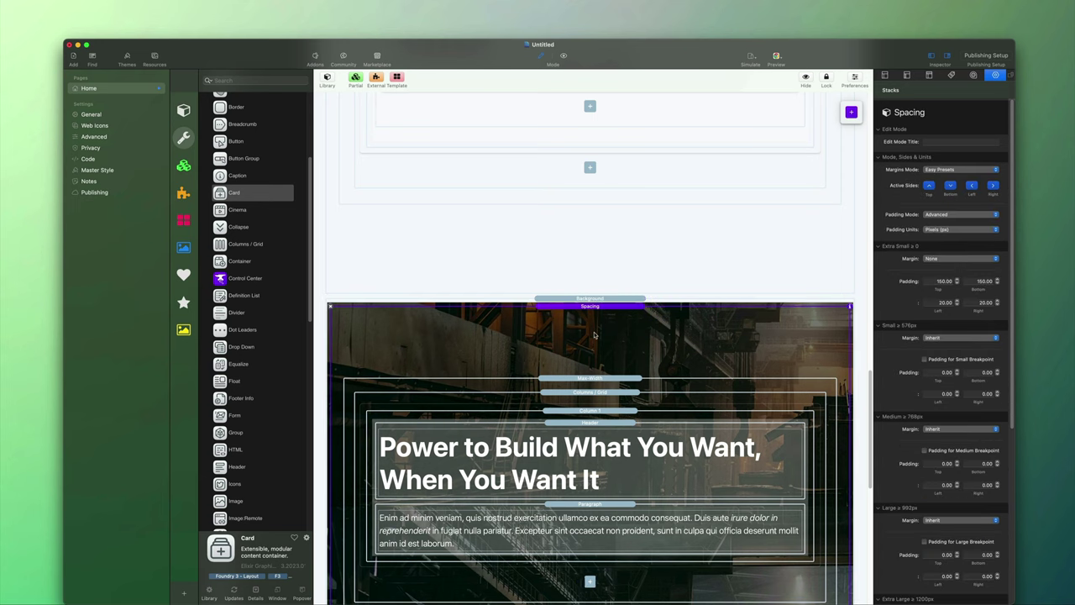
pyautogui.scroll(-3, 596, 340)
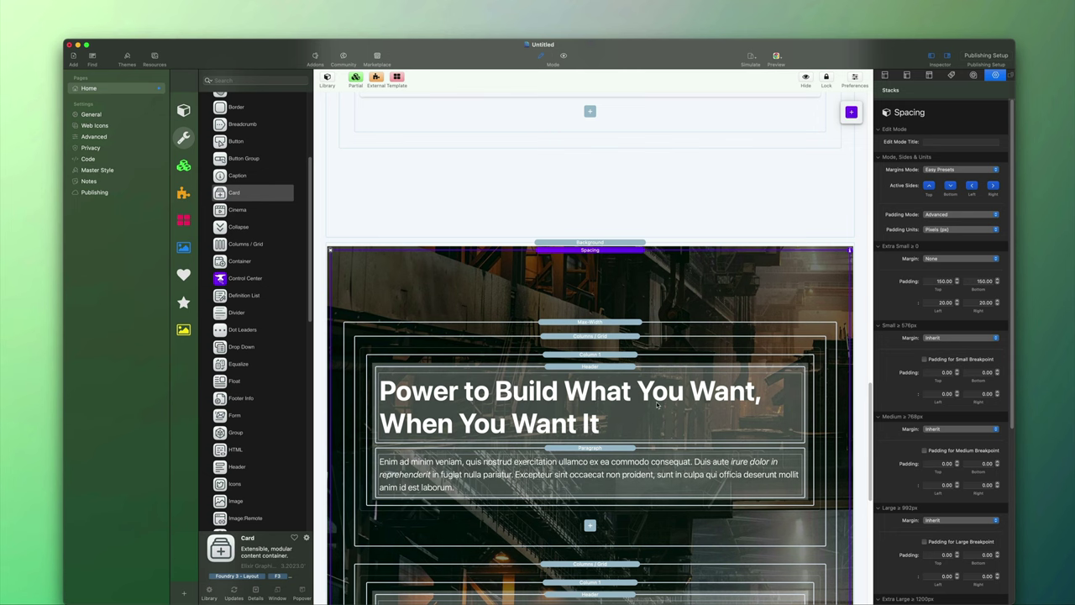
pyautogui.scroll(-12, 658, 406)
pyautogui.scroll(-6, 657, 409)
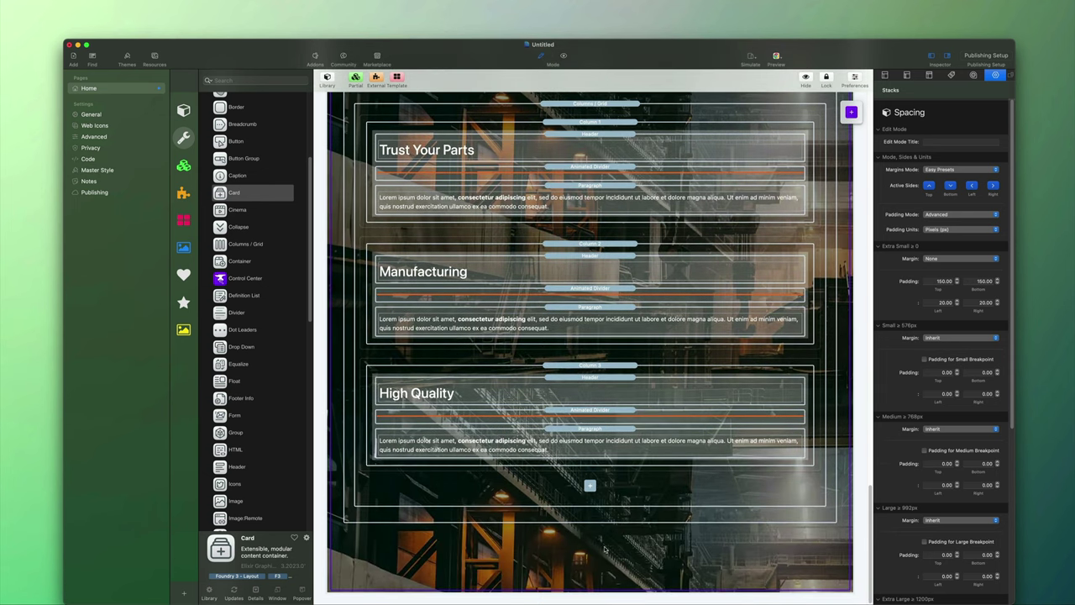
pyautogui.scroll(13, 605, 549)
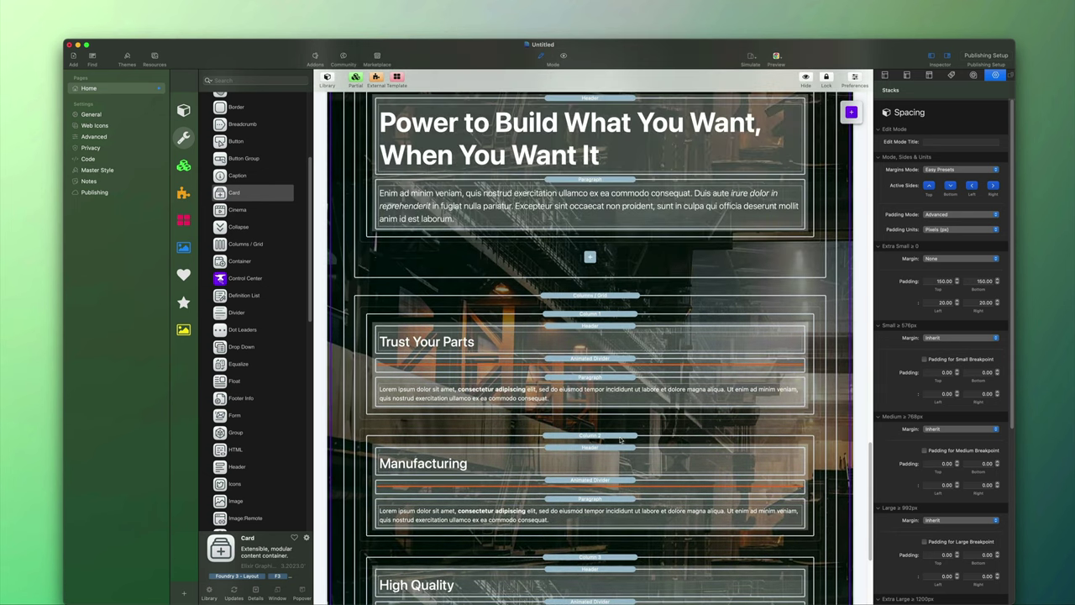
pyautogui.scroll(-3, 619, 443)
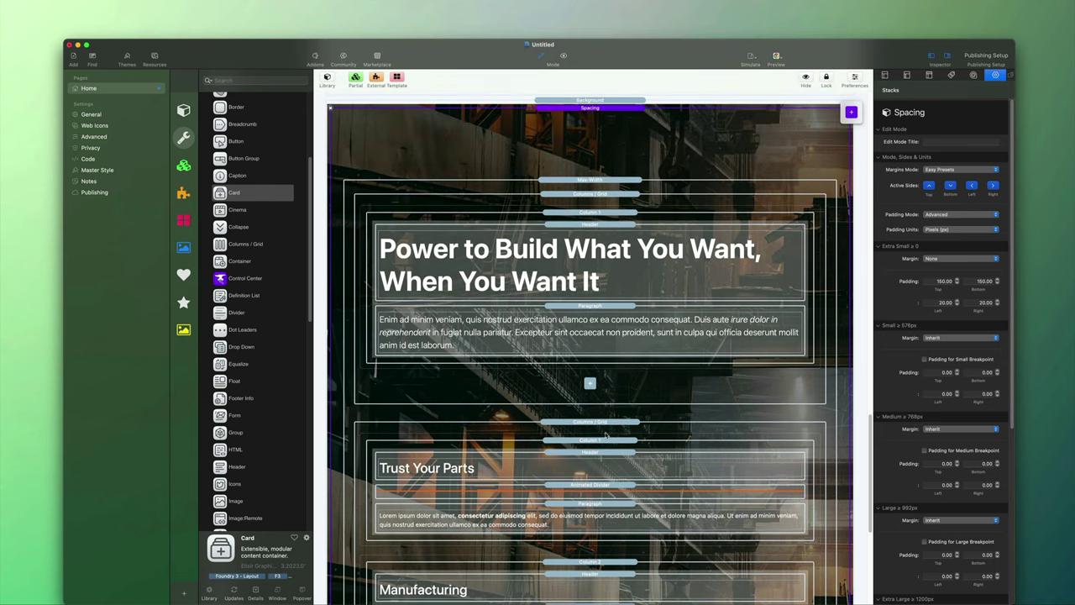
pyautogui.scroll(-4, 606, 433)
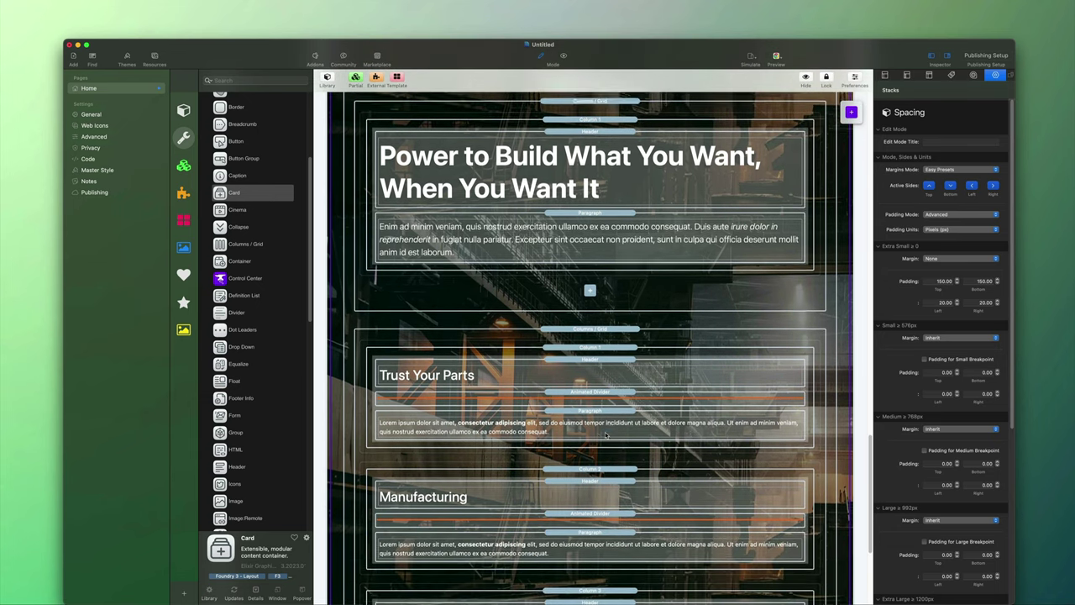
pyautogui.scroll(-7, 604, 434)
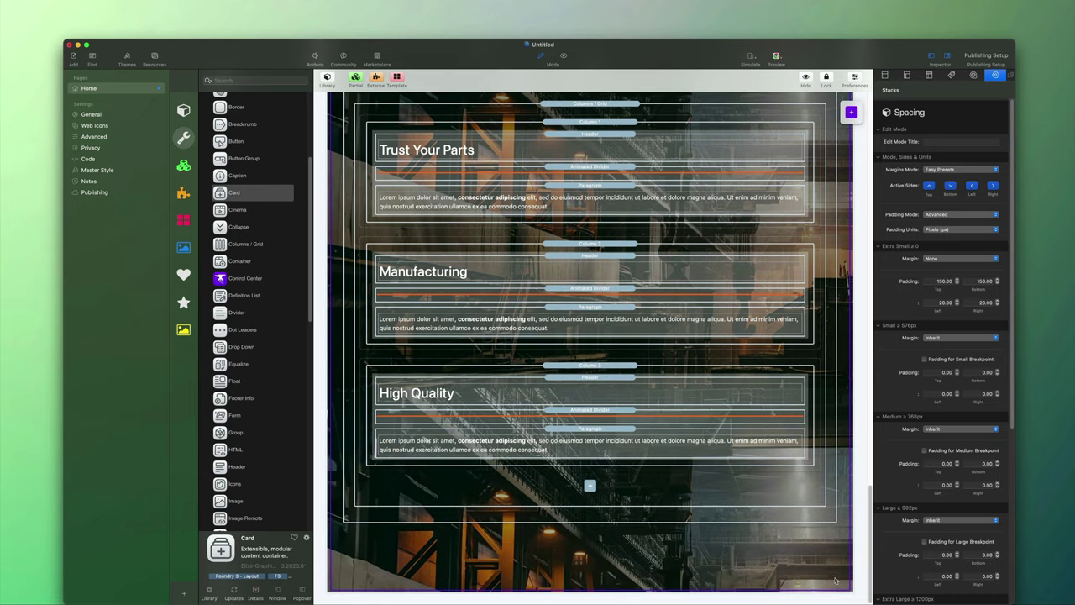
# - Add a Spacing section headed "Make Your Next Project Quick and Easy" below the Background section and review its columns
pyautogui.click(853, 586)
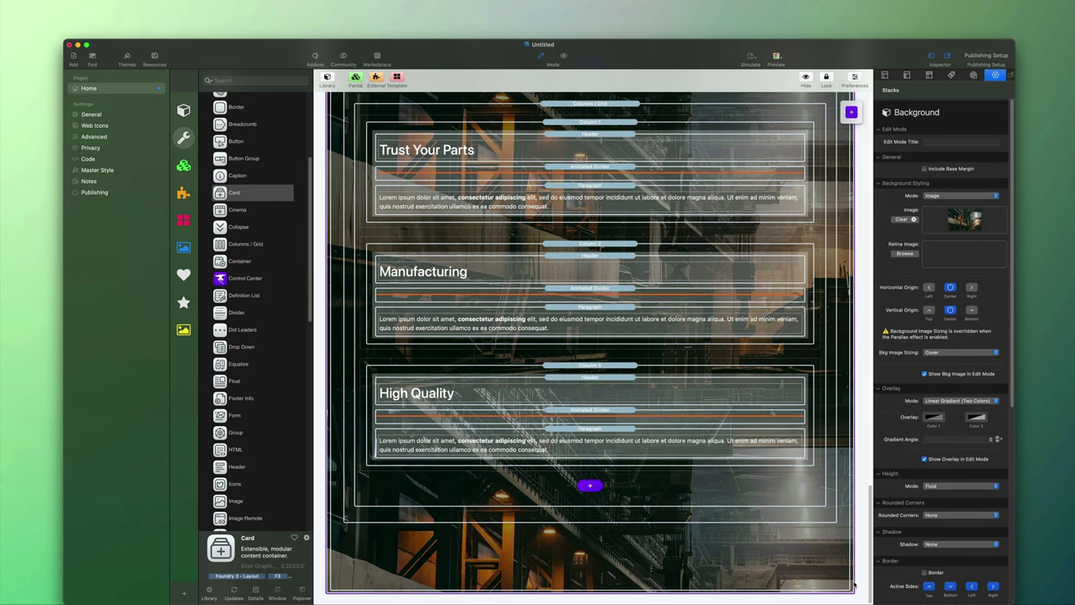
pyautogui.click(858, 573)
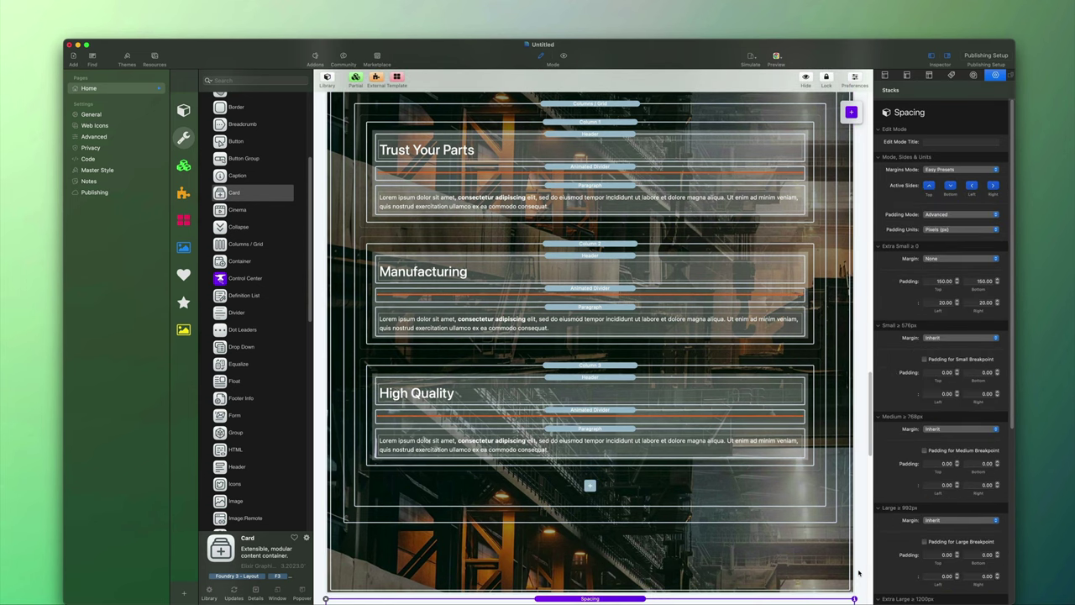
pyautogui.scroll(-4, 857, 574)
pyautogui.scroll(-5, 856, 574)
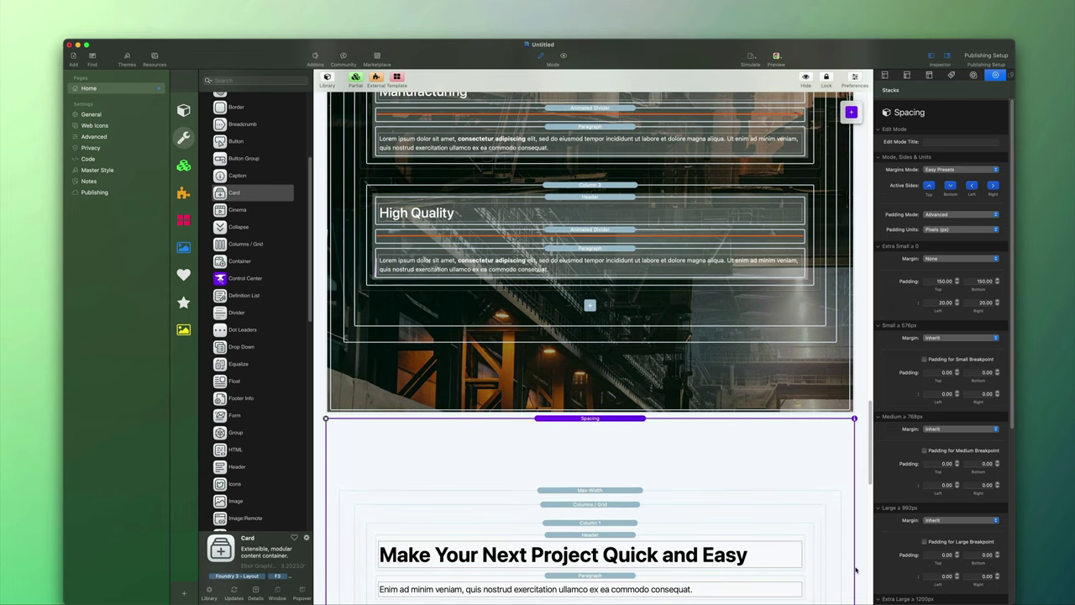
pyautogui.scroll(-4, 856, 570)
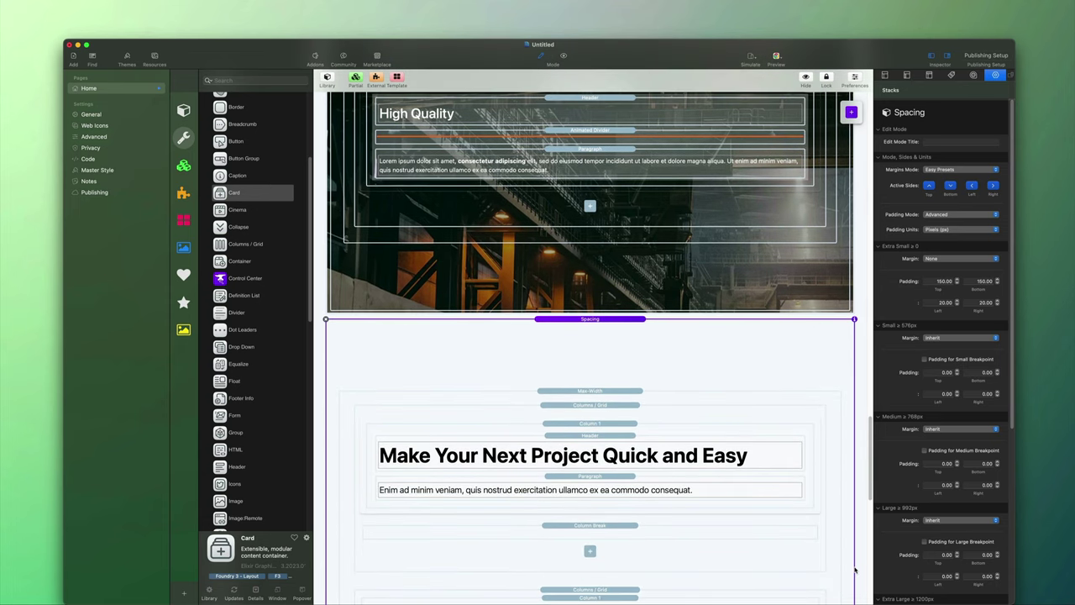
pyautogui.scroll(-3, 855, 570)
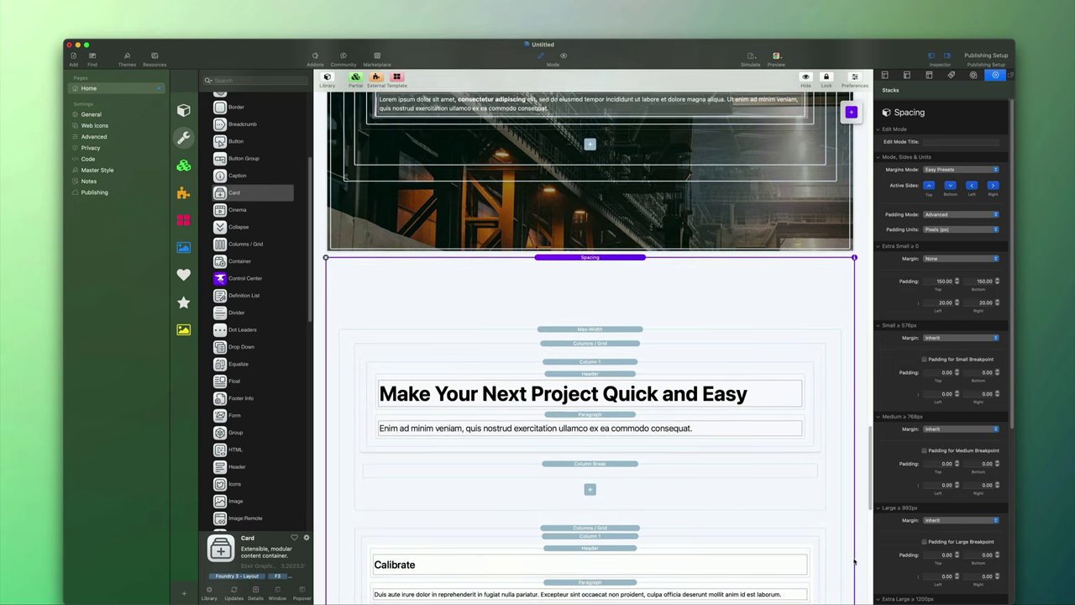
pyautogui.scroll(-6, 854, 561)
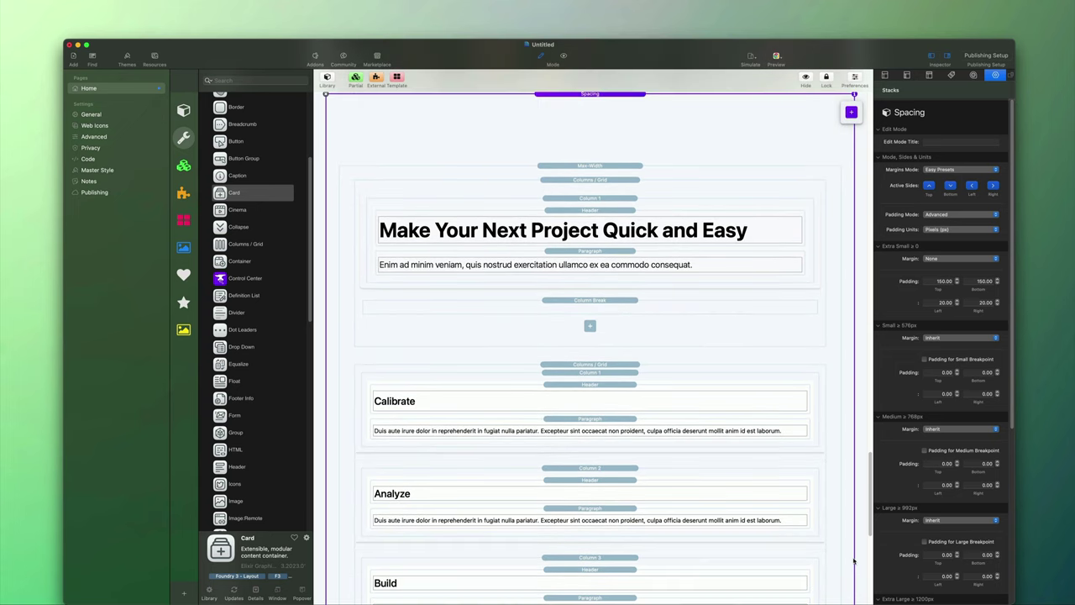
pyautogui.scroll(-2, 854, 561)
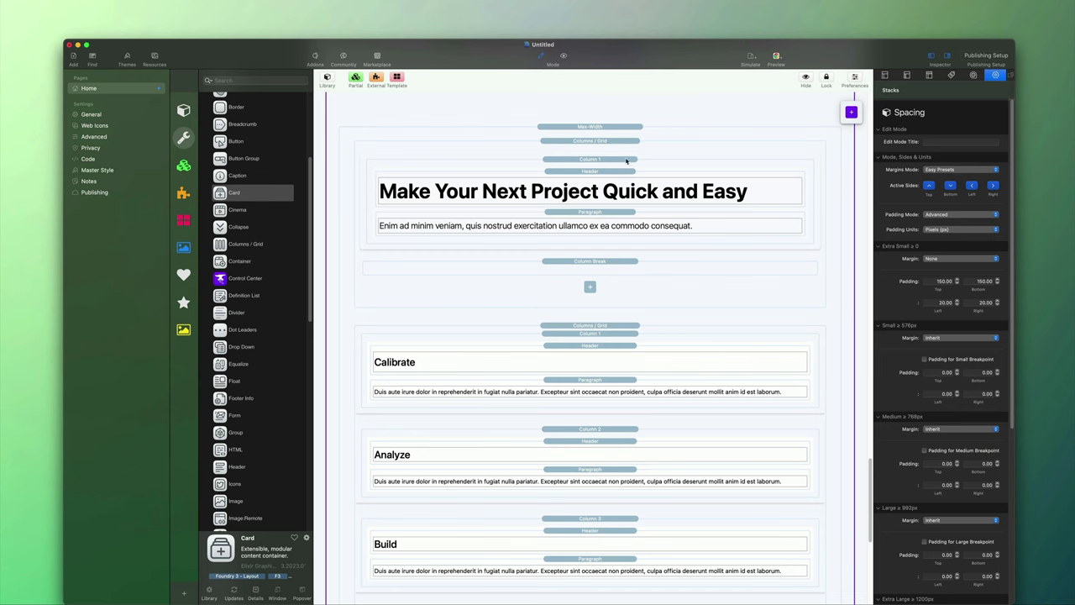
# - Preview the "Make Your Next Project Quick and Easy" section with its feature columns, then return to editing
pyautogui.click(568, 61)
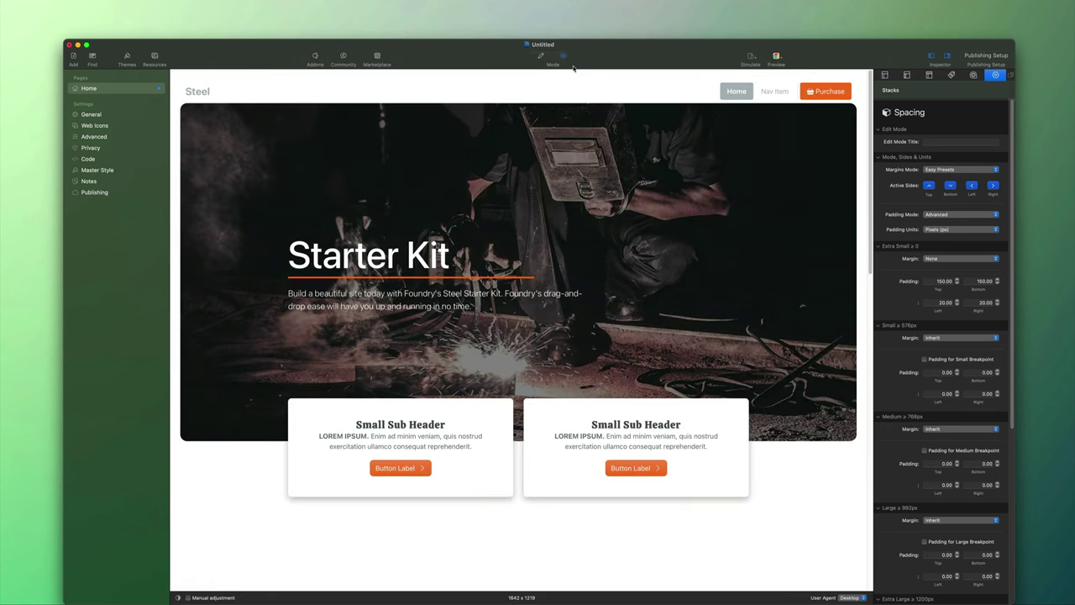
pyautogui.scroll(-15, 741, 384)
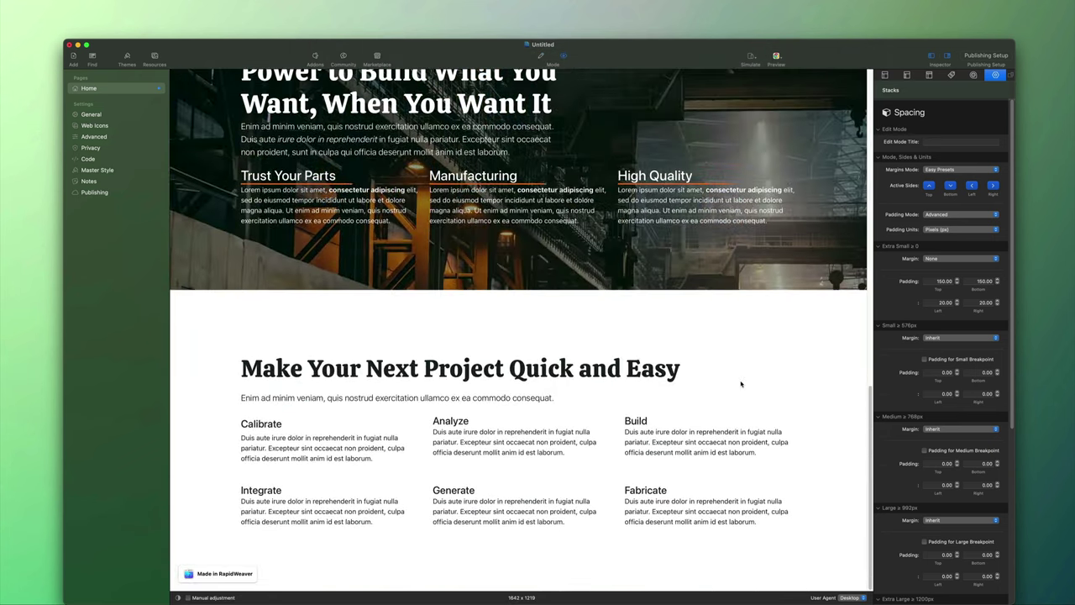
pyautogui.scroll(1, 542, 248)
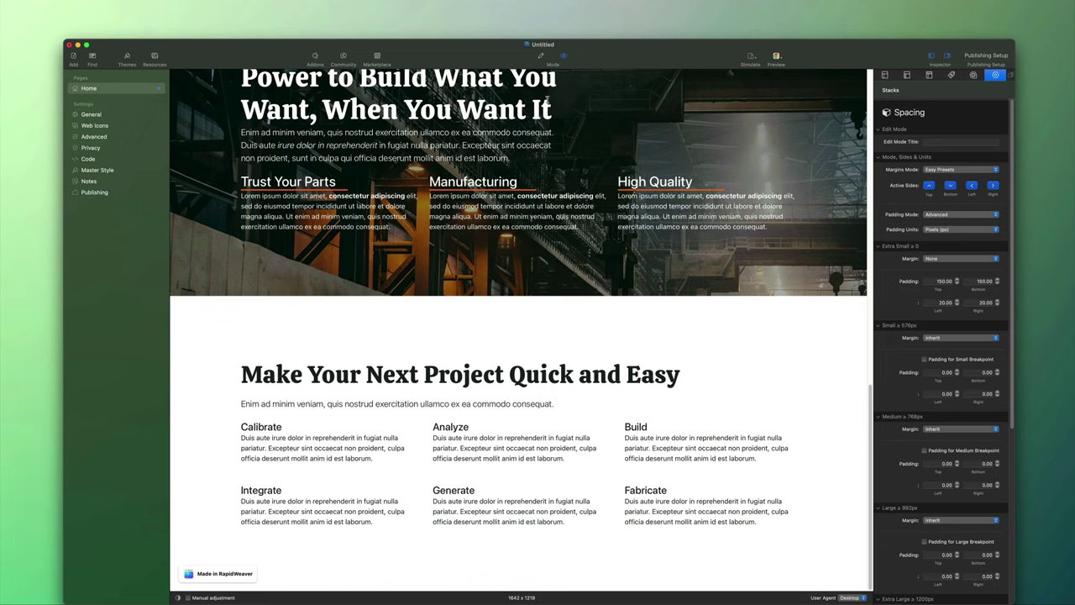
pyautogui.click(541, 56)
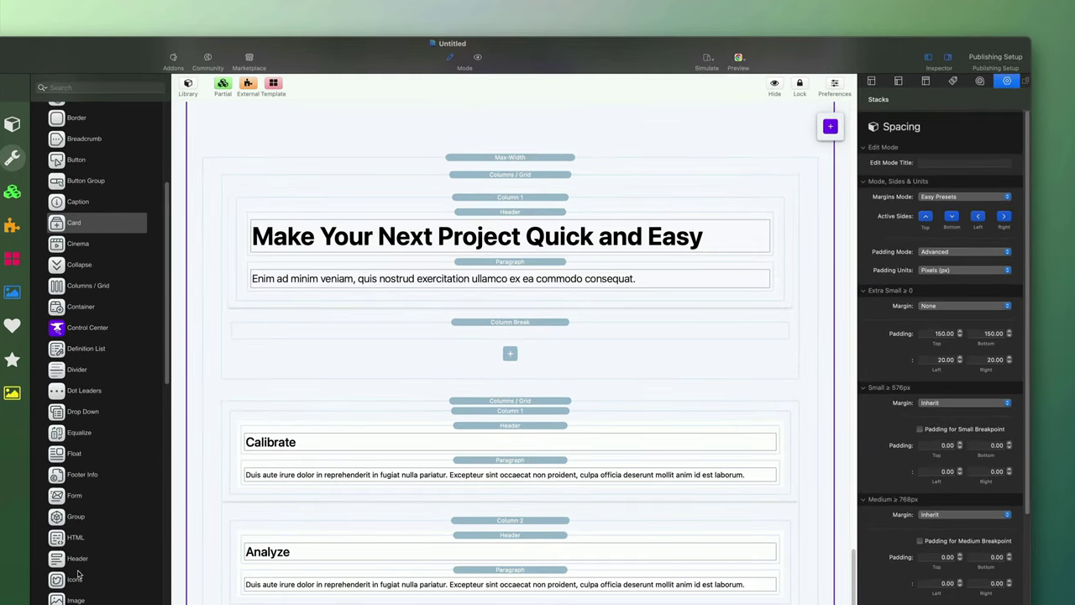
# - Insert an Icons stack above the Calibrate header with a Bootstrap Icons badge set to Heart, and check it in preview
pyautogui.click(236, 482)
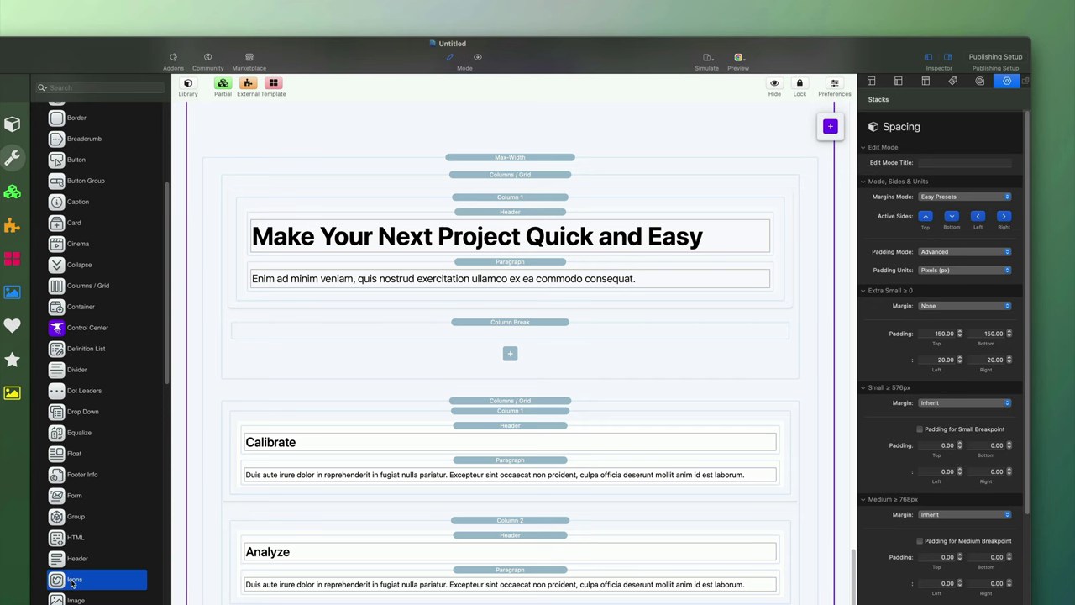
pyautogui.moveTo(76, 580); pyautogui.dragTo(512, 438)
pyautogui.click(510, 443)
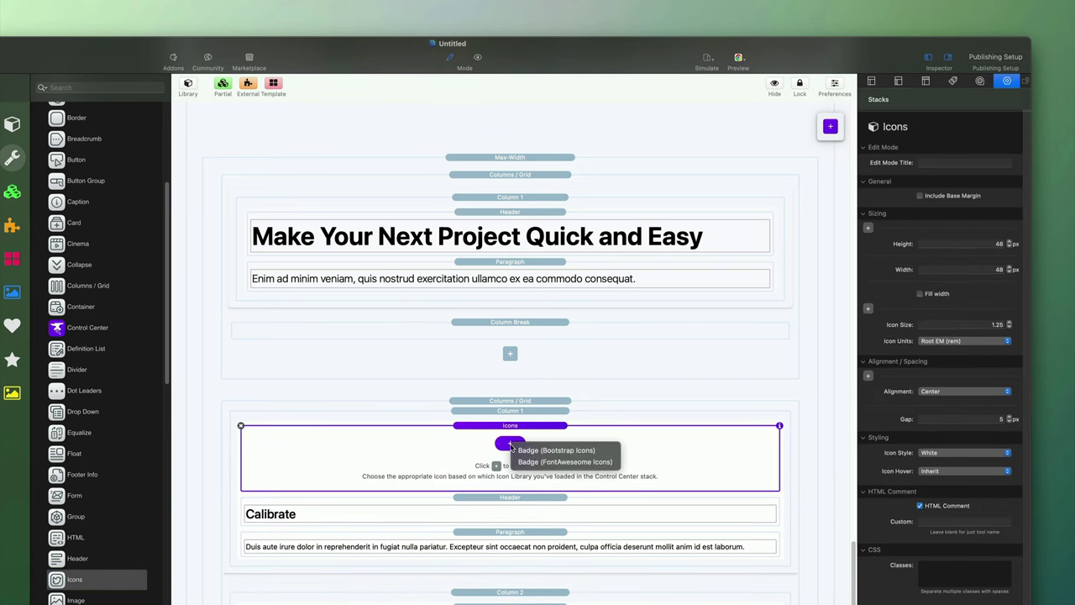
pyautogui.click(528, 444)
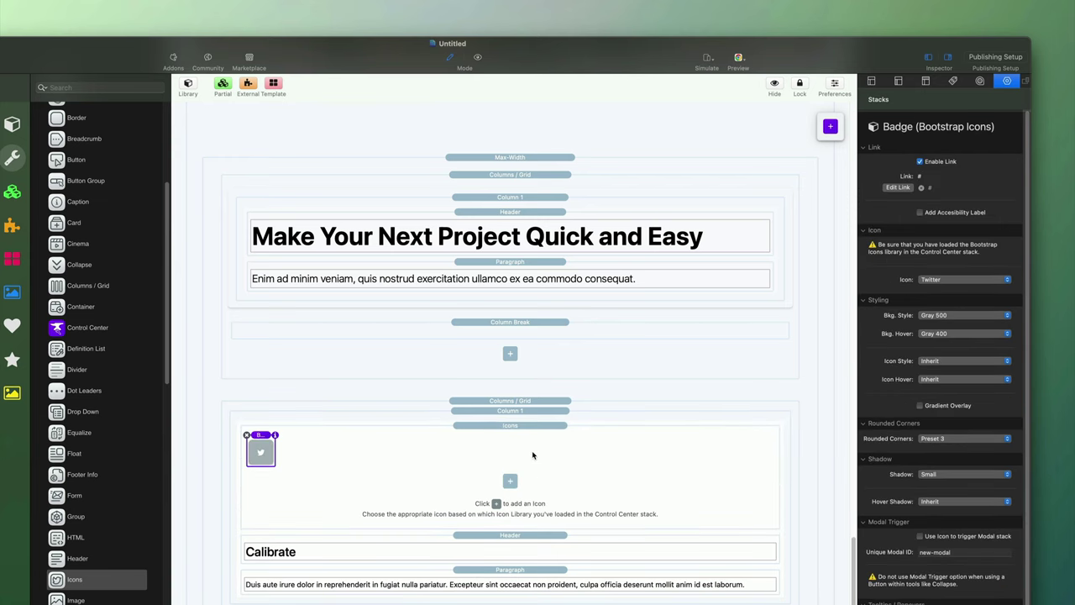
pyautogui.click(952, 283)
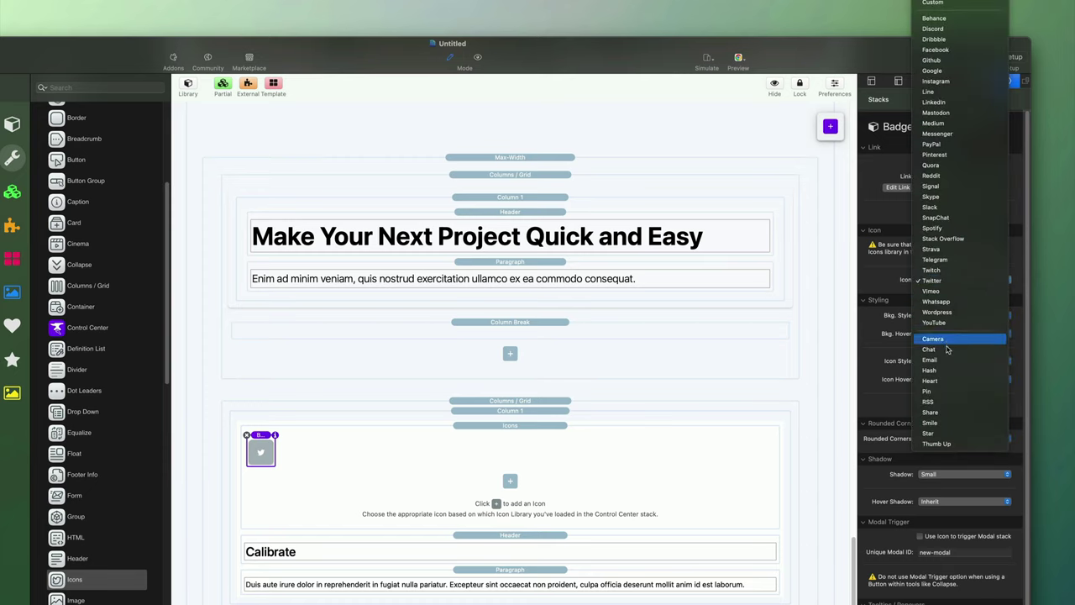
pyautogui.click(947, 380)
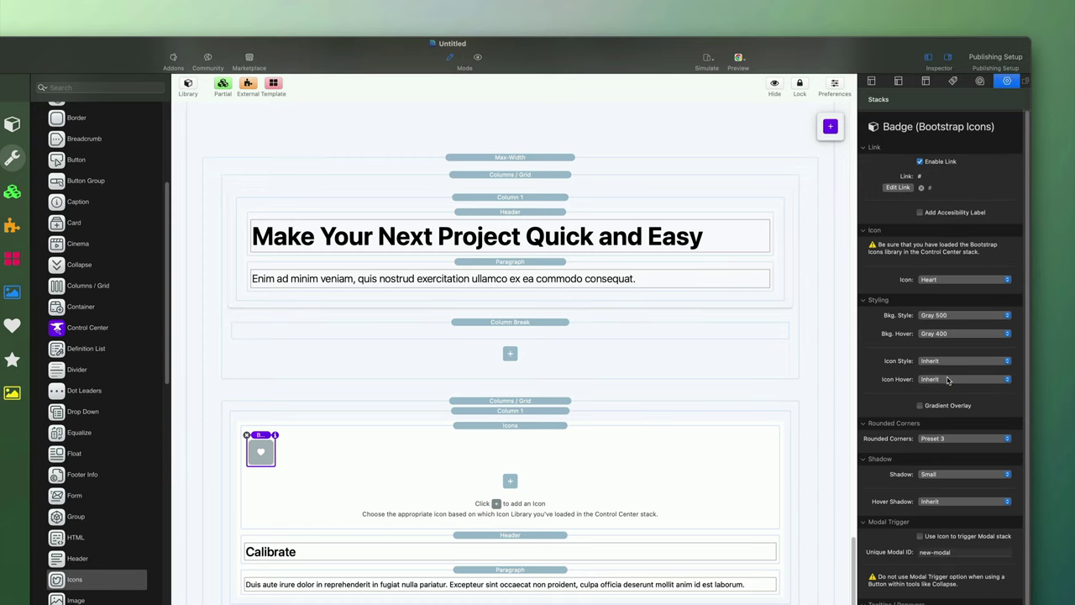
pyautogui.click(473, 56)
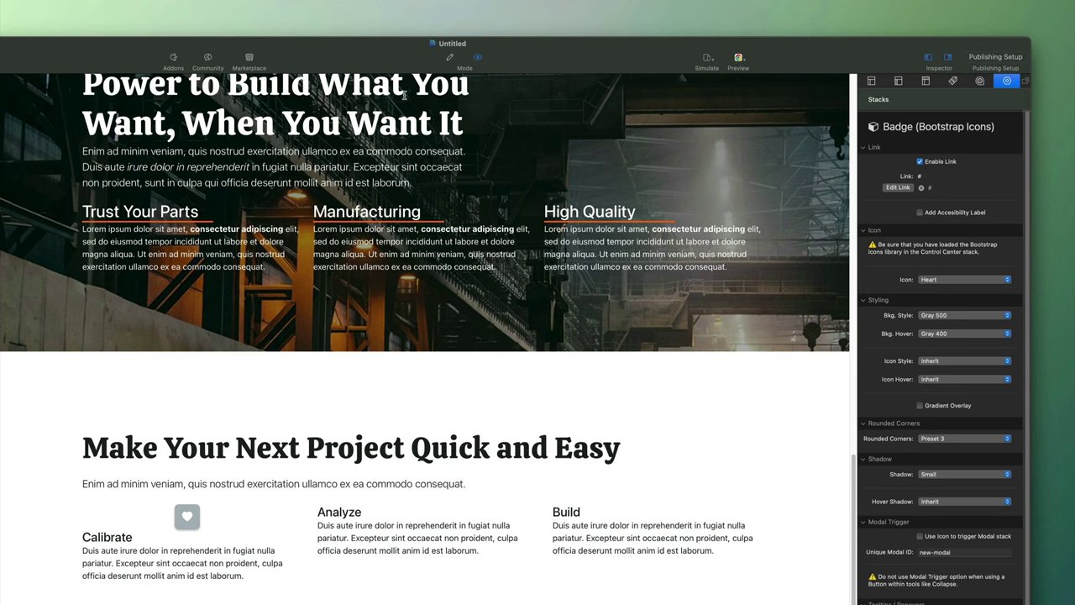
pyautogui.click(450, 58)
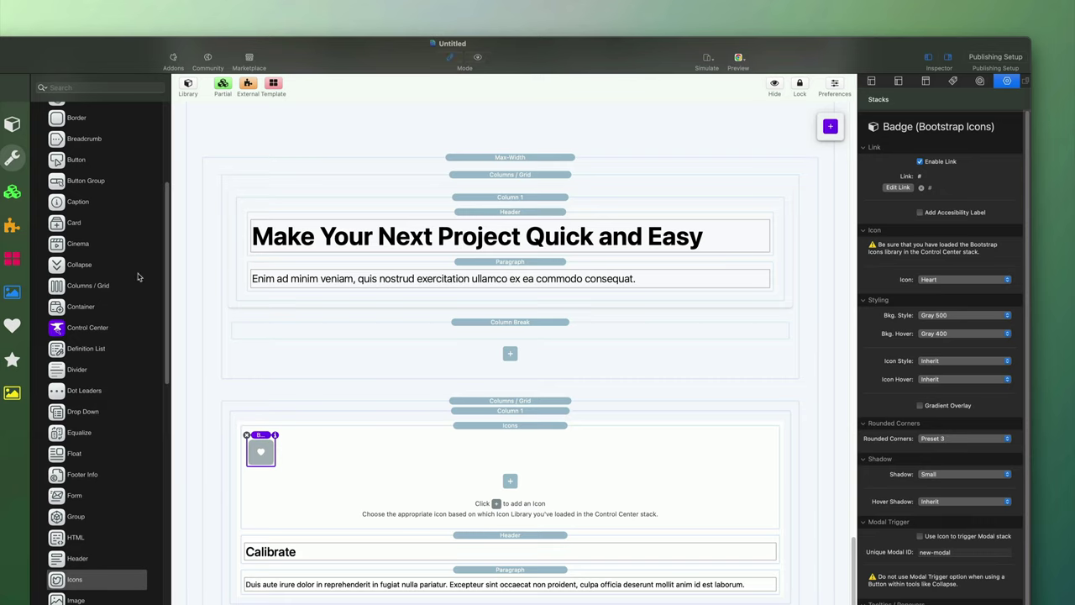
# - Add a Container stack at the start of Column 1 and move the Icons stack and Calibrate header into it together
pyautogui.click(92, 315)
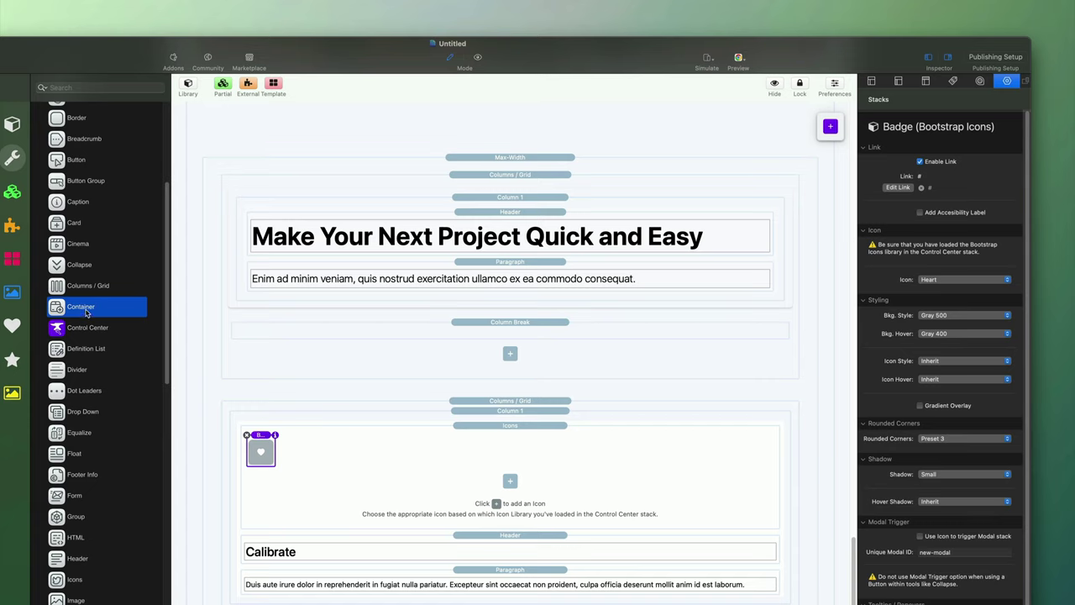
pyautogui.moveTo(83, 309); pyautogui.dragTo(541, 433)
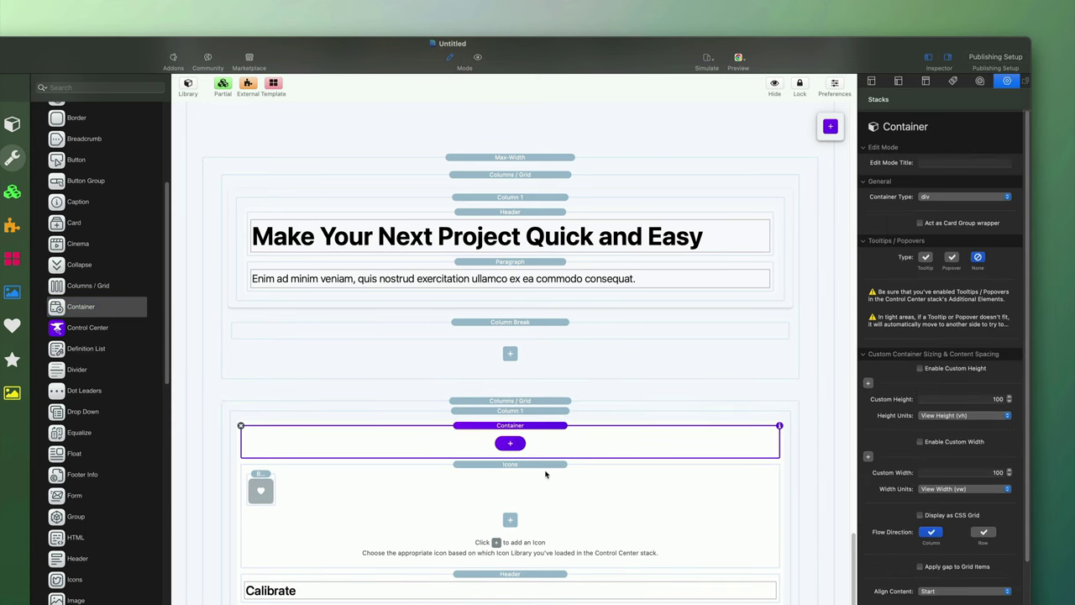
pyautogui.click(517, 445)
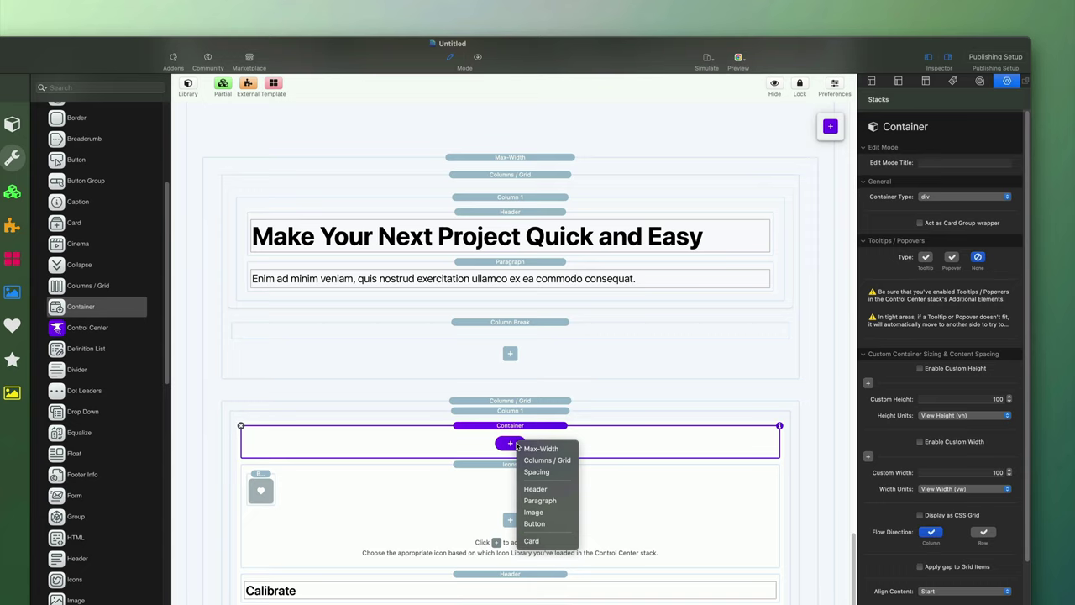
pyautogui.click(607, 445)
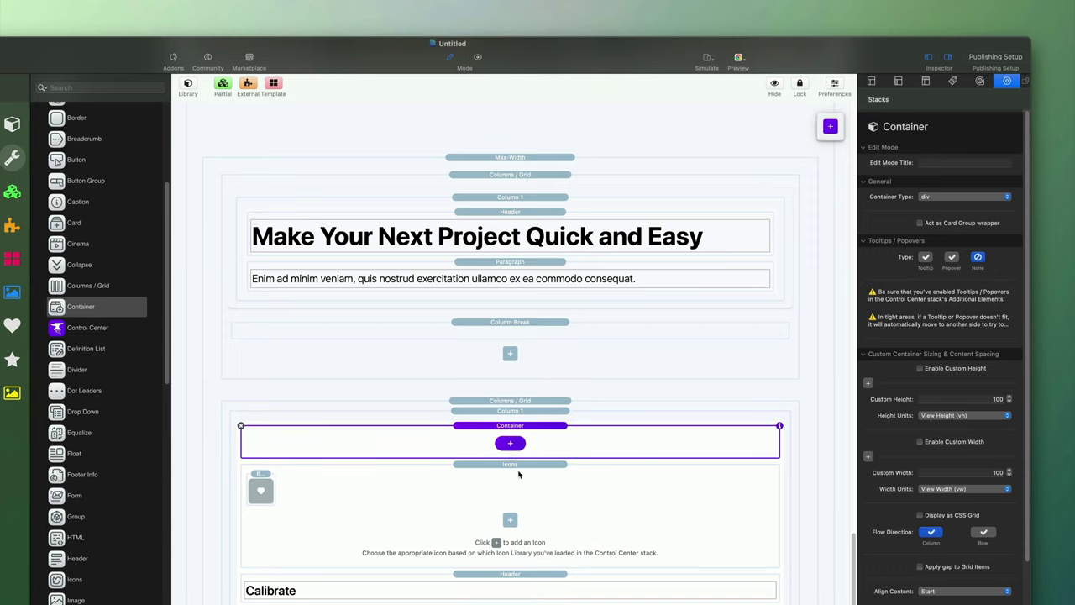
pyautogui.click(518, 472)
pyautogui.keyDown('shift'); pyautogui.click(515, 576); pyautogui.keyUp('shift')
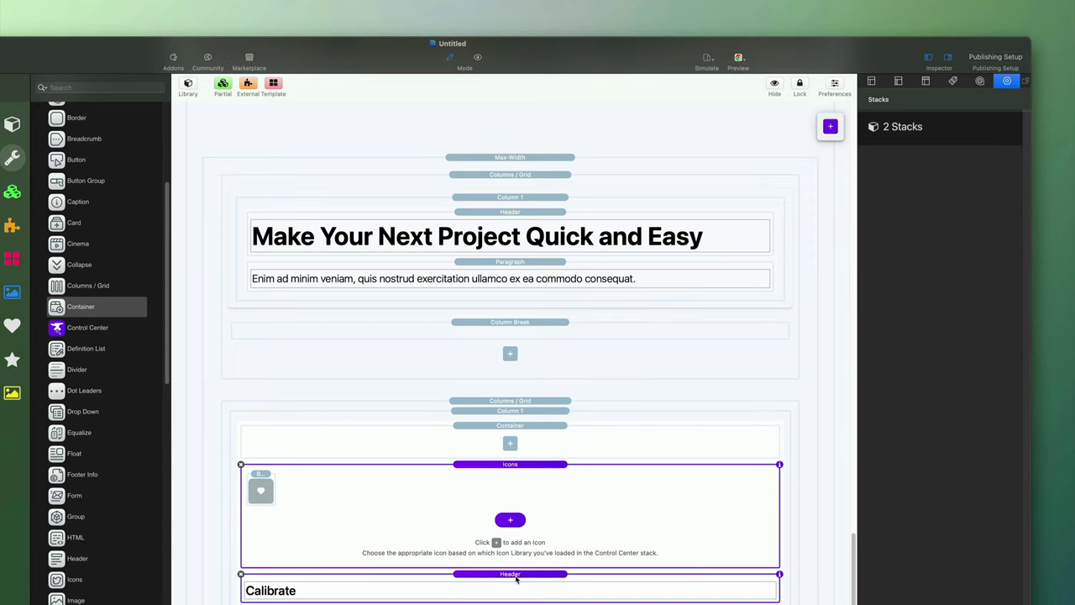
pyautogui.moveTo(512, 462); pyautogui.dragTo(513, 449)
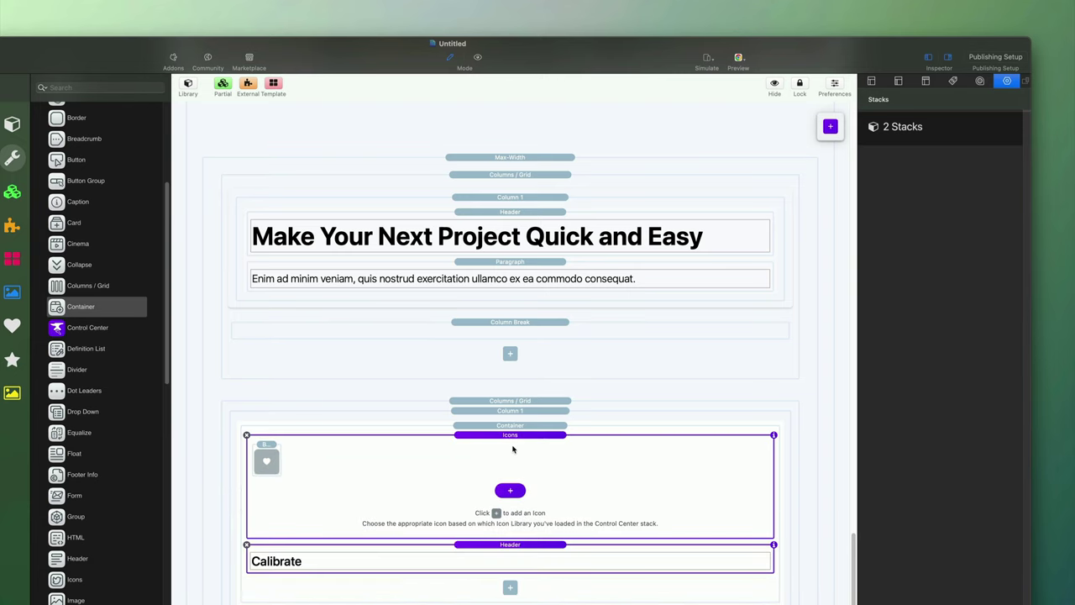
# - Display the Container as a CSS grid with Row flow and a Preset 2 gap between items, checking it in preview
pyautogui.click(515, 426)
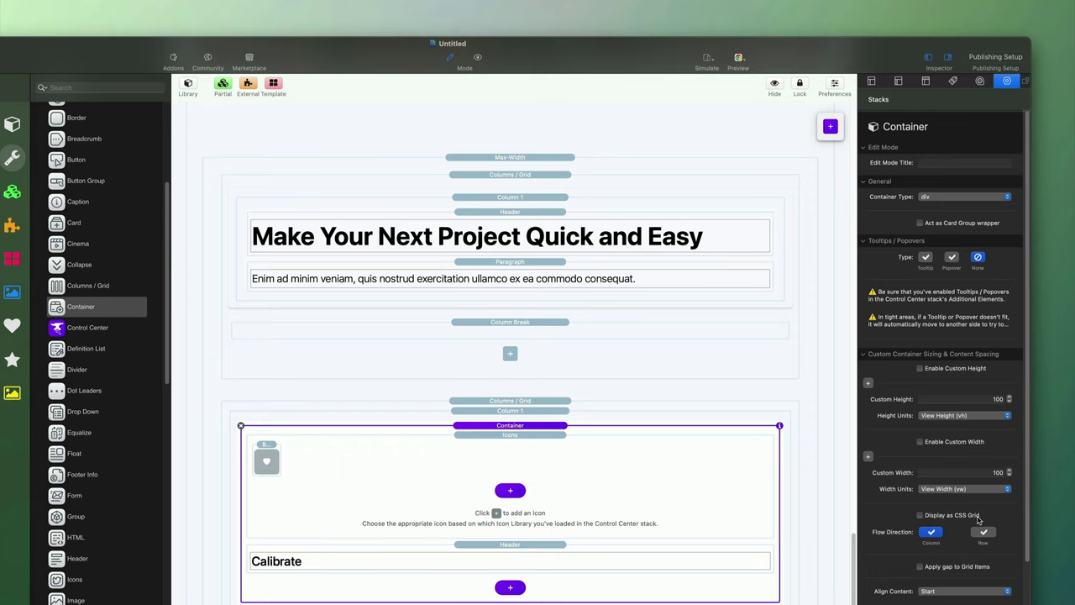
pyautogui.click(924, 515)
pyautogui.click(986, 533)
pyautogui.click(479, 58)
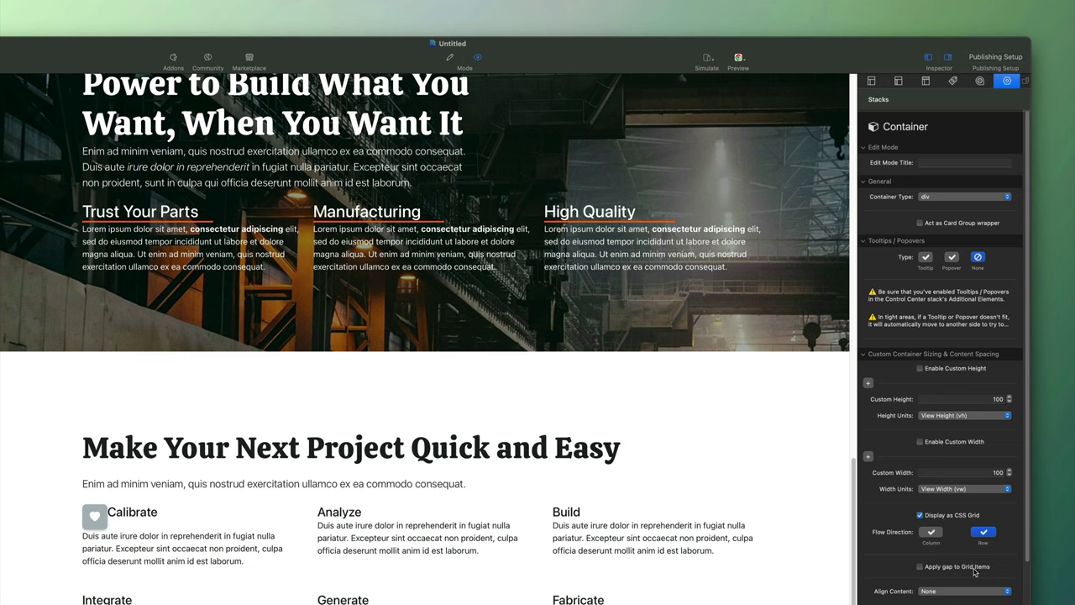
pyautogui.click(924, 567)
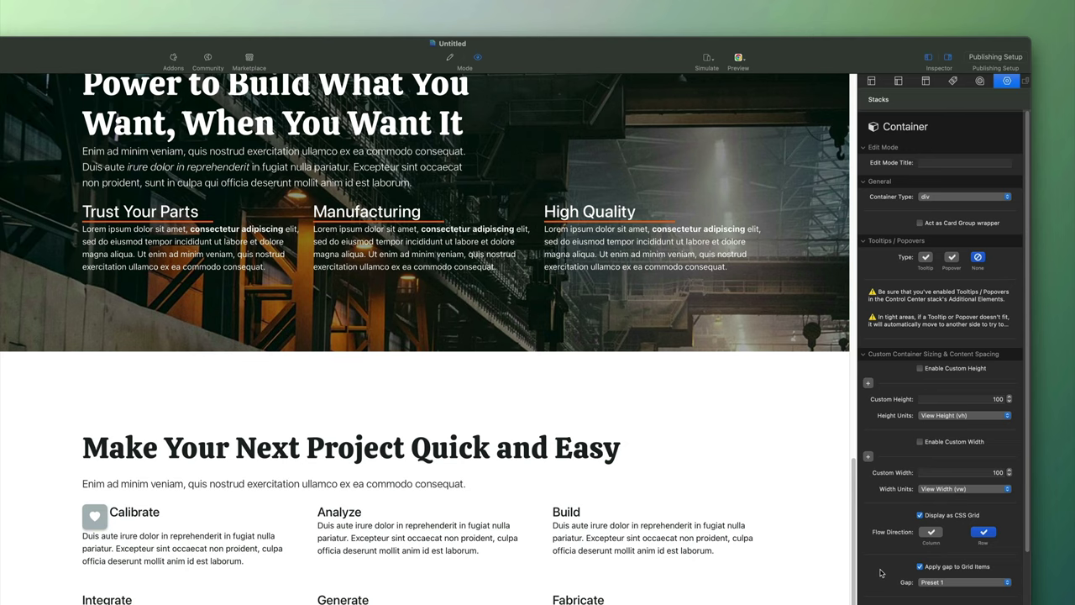
pyautogui.click(1006, 581)
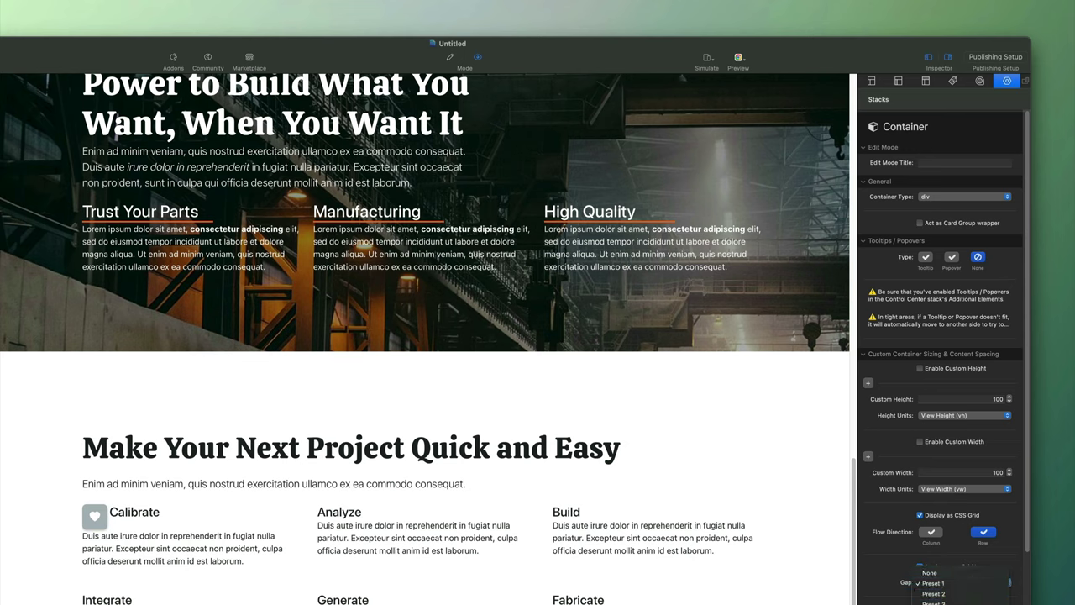
pyautogui.click(993, 597)
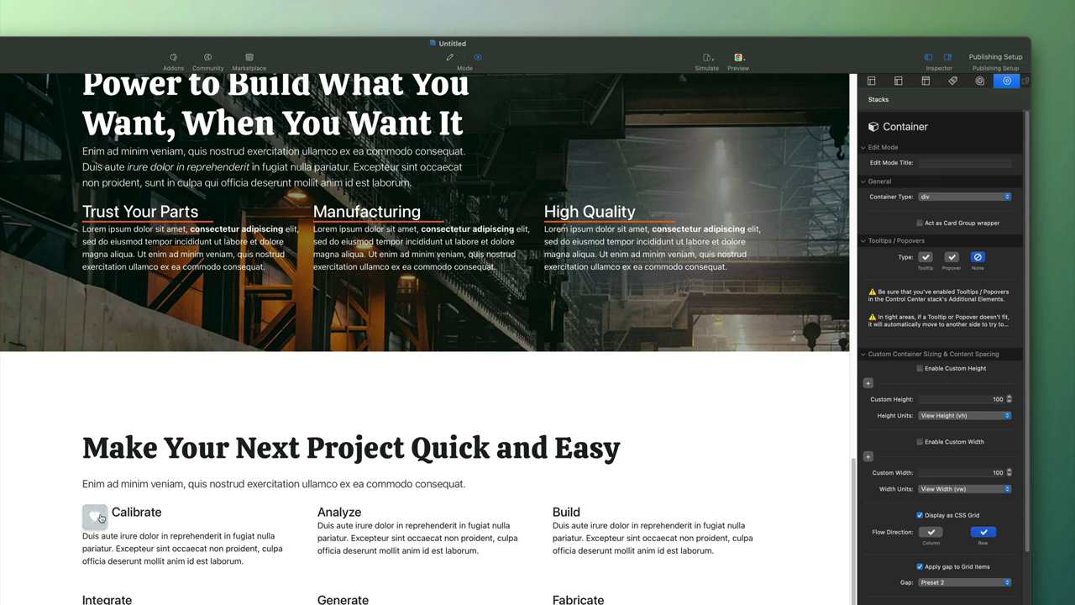
pyautogui.click(450, 58)
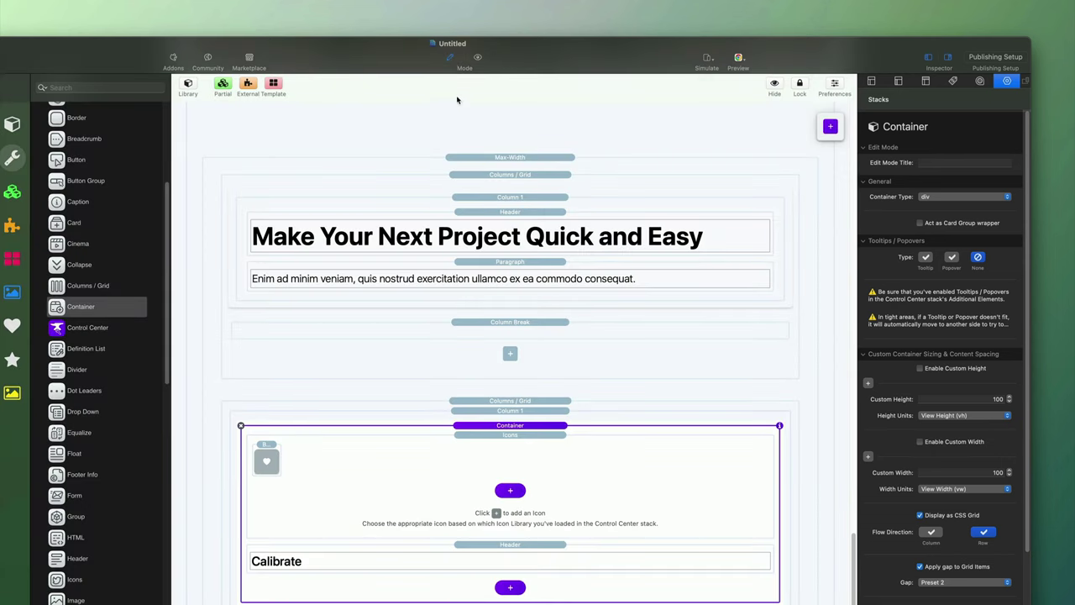
# - Give the Calibrate header a custom line height of 1.75 and check its alignment with the icon in preview
pyautogui.click(518, 551)
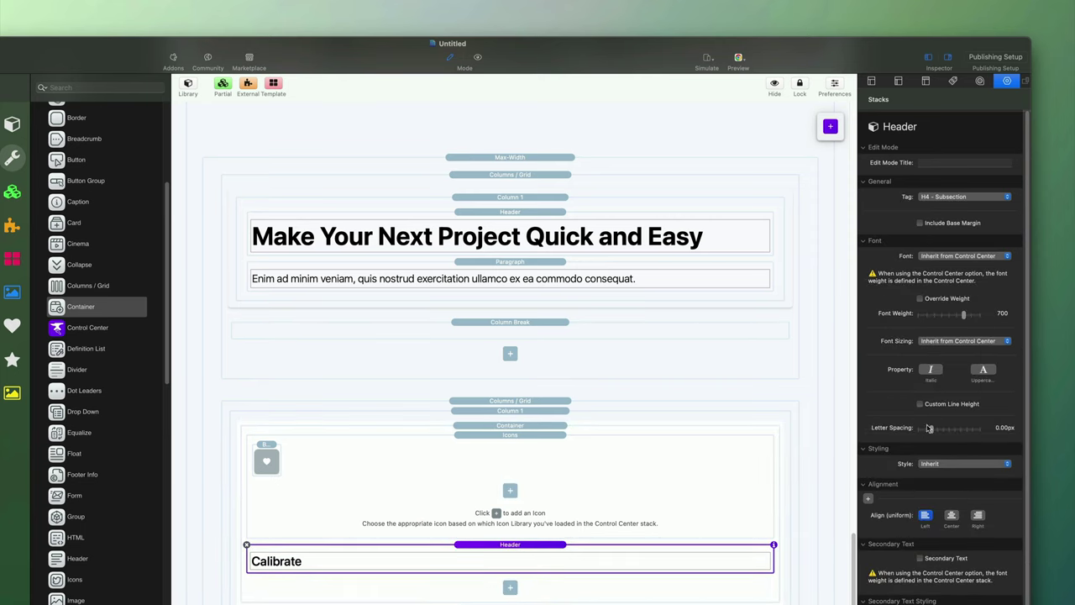
pyautogui.click(920, 404)
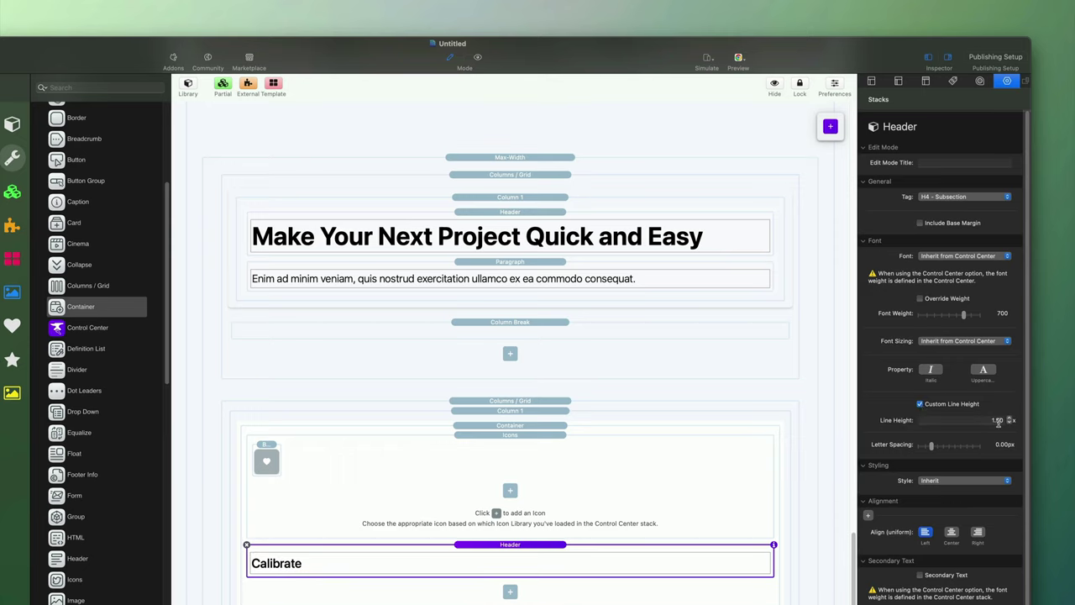
pyautogui.click(974, 420)
pyautogui.write('1.75')
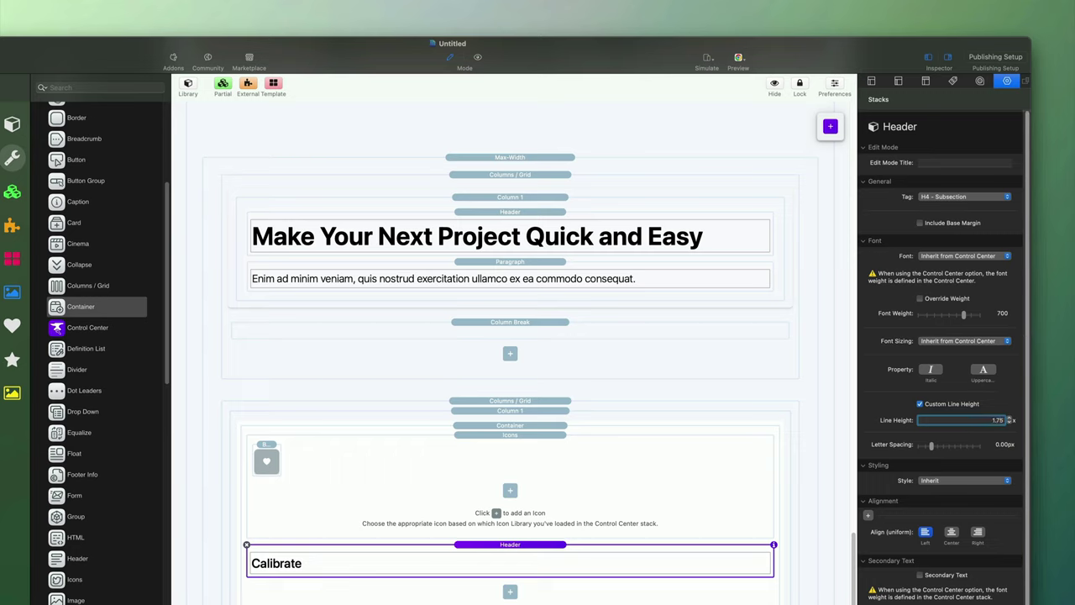
pyautogui.press('Return')
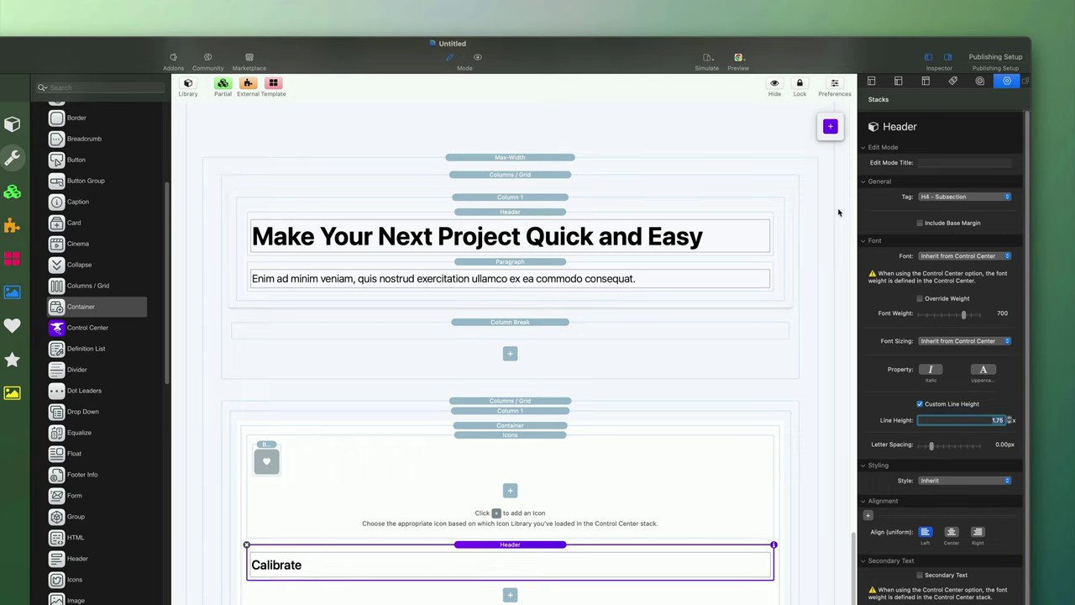
pyautogui.click(479, 58)
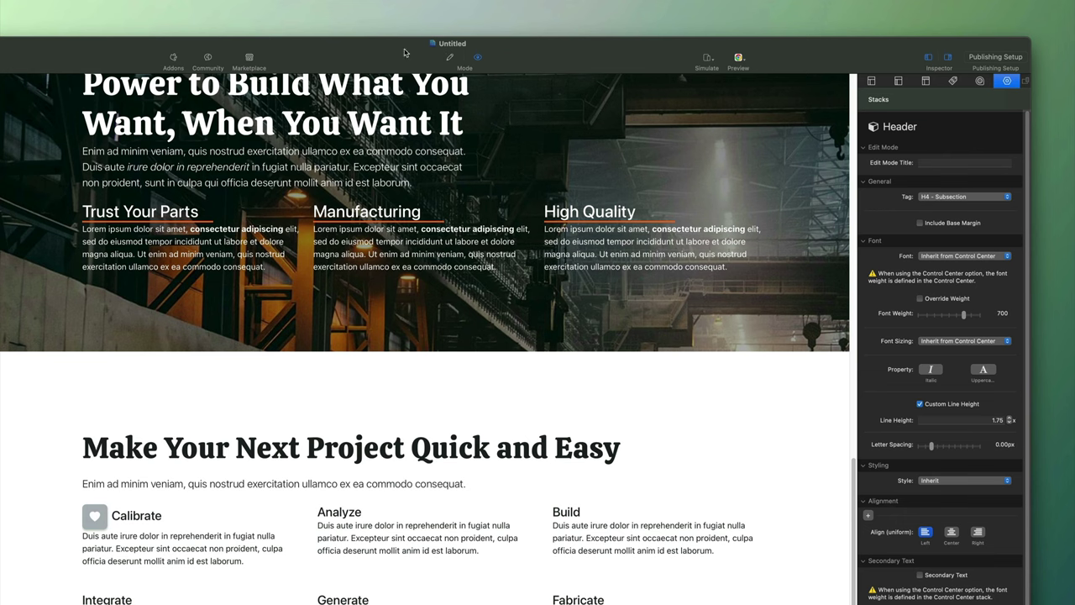
pyautogui.click(447, 57)
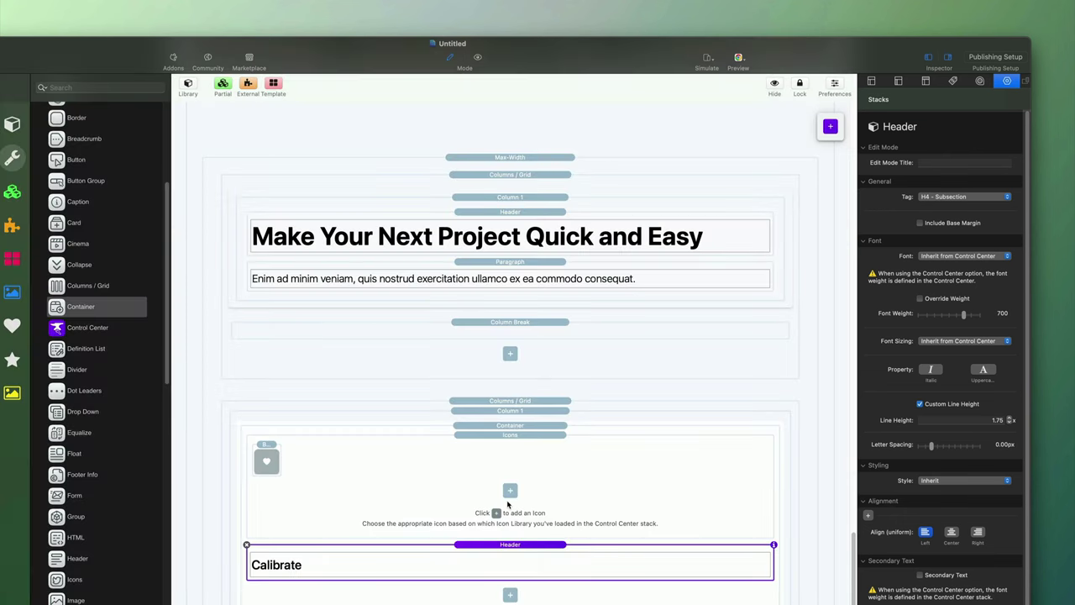
# - Try placing the Calibrate paragraph inside the Container below its header, and check the layout in preview
pyautogui.scroll(-2, 507, 504)
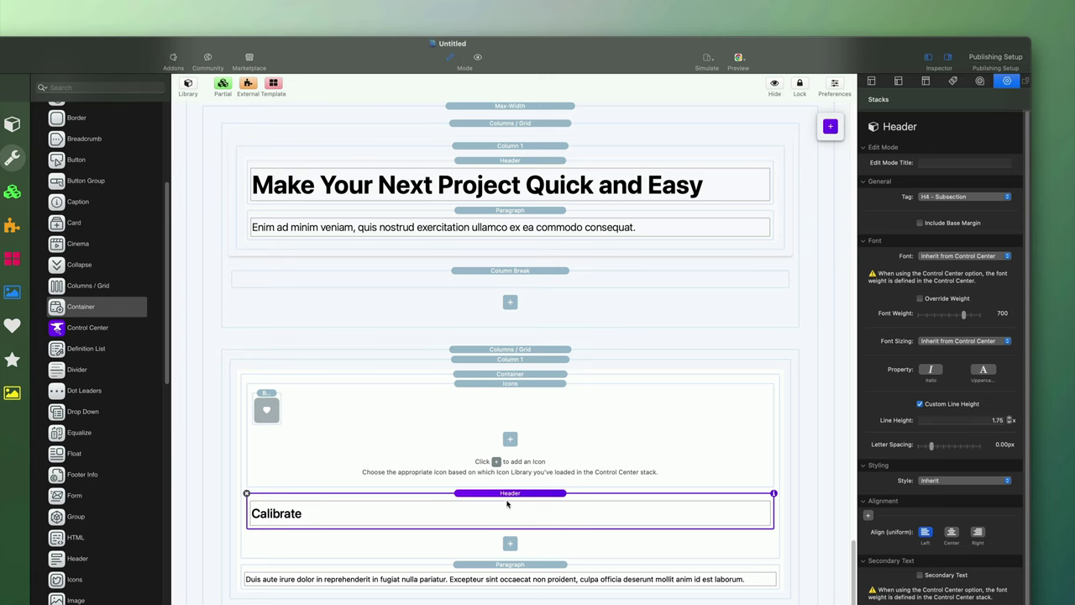
pyautogui.click(510, 374)
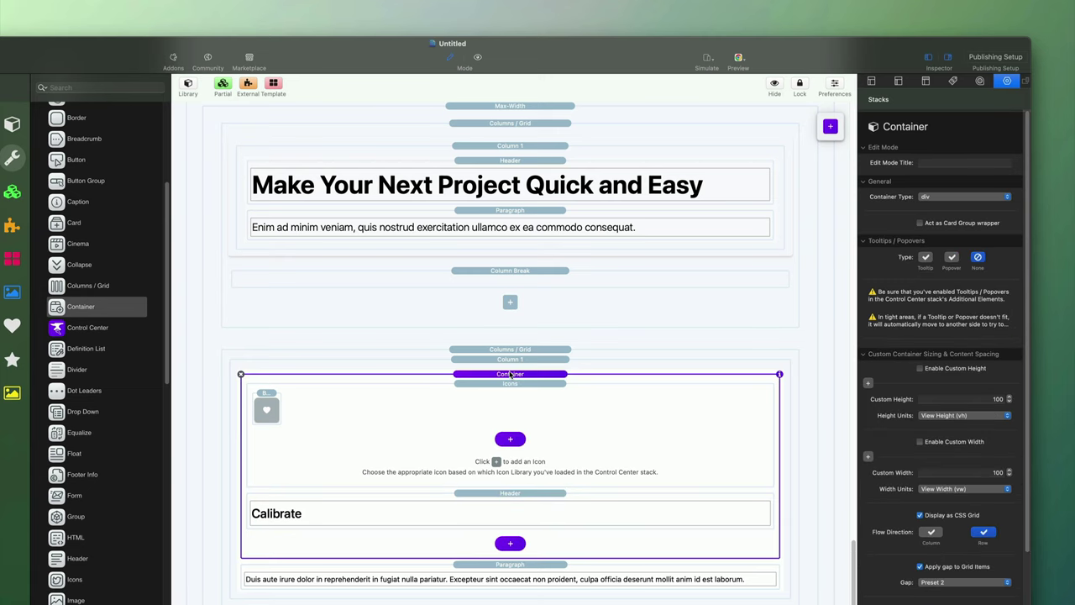
pyautogui.click(521, 564)
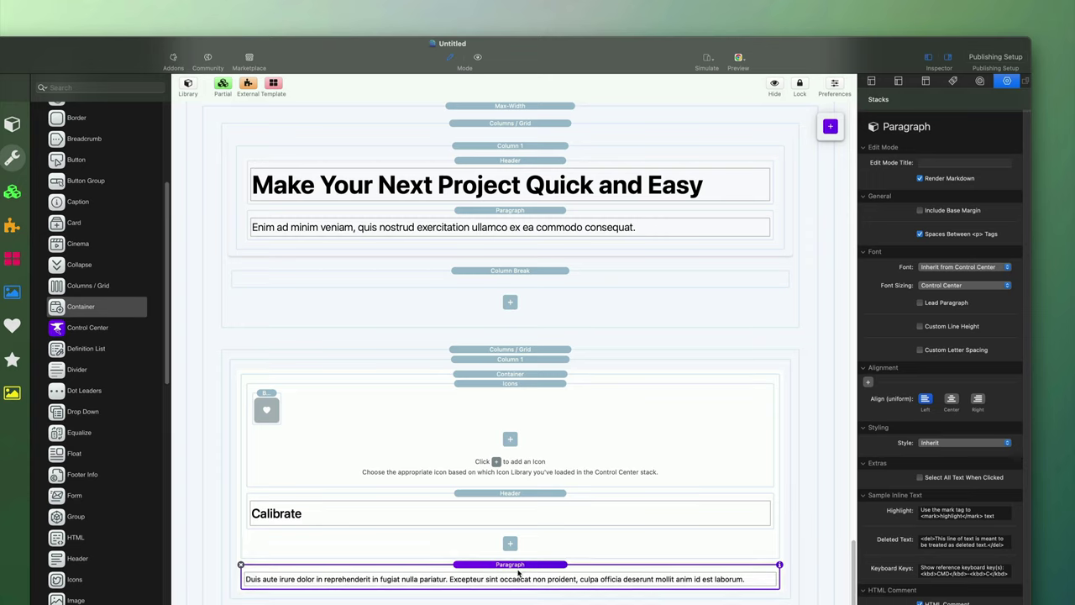
pyautogui.moveTo(516, 568); pyautogui.dragTo(516, 559)
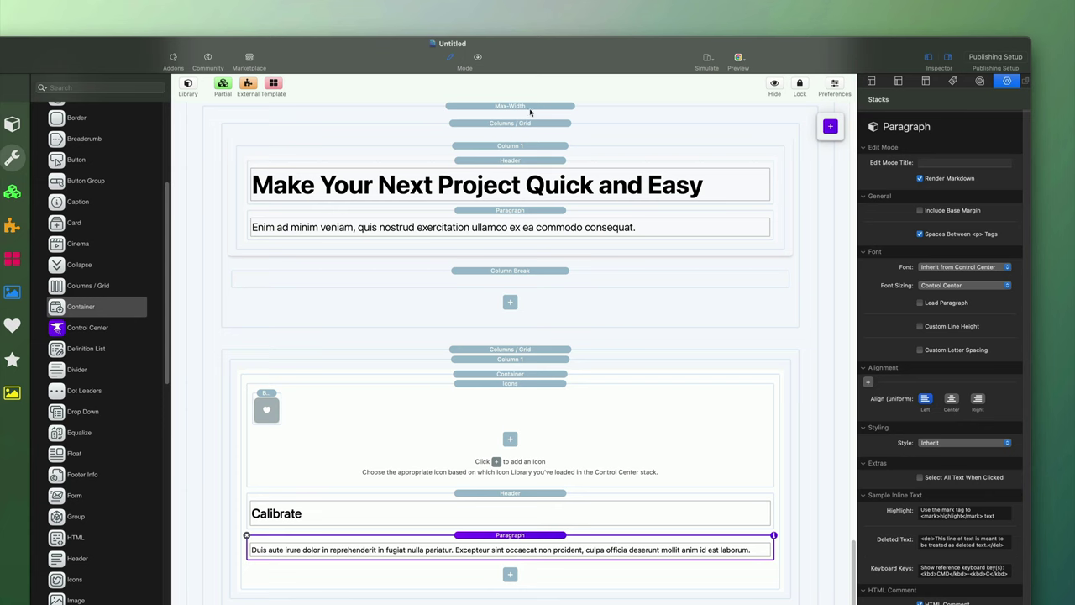
pyautogui.click(484, 54)
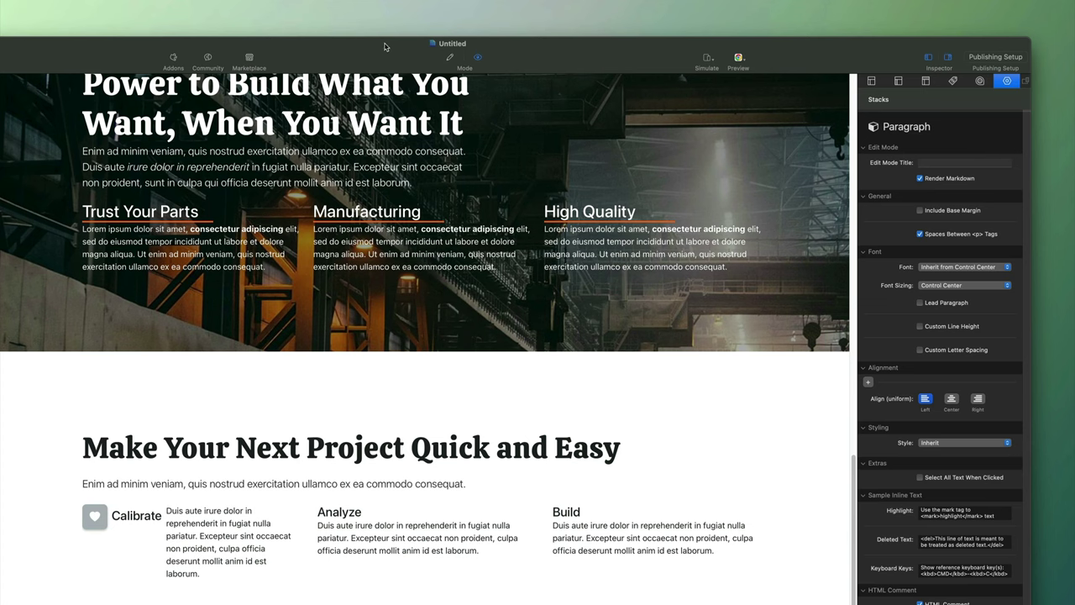
pyautogui.click(445, 60)
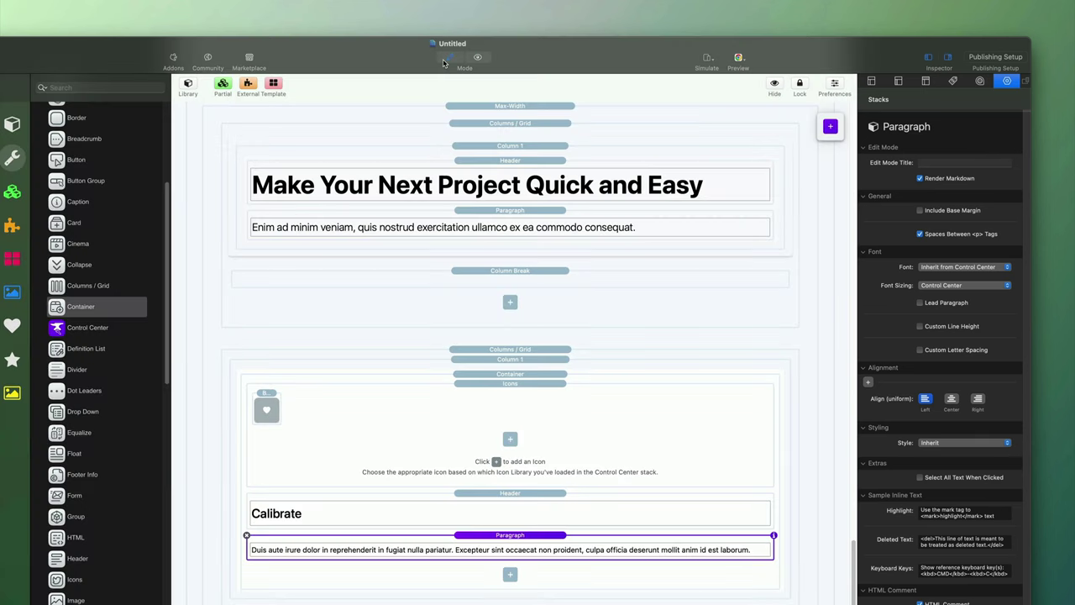
# - Move the Calibrate paragraph back out of the Container, directly below it in Column 1
pyautogui.click(510, 375)
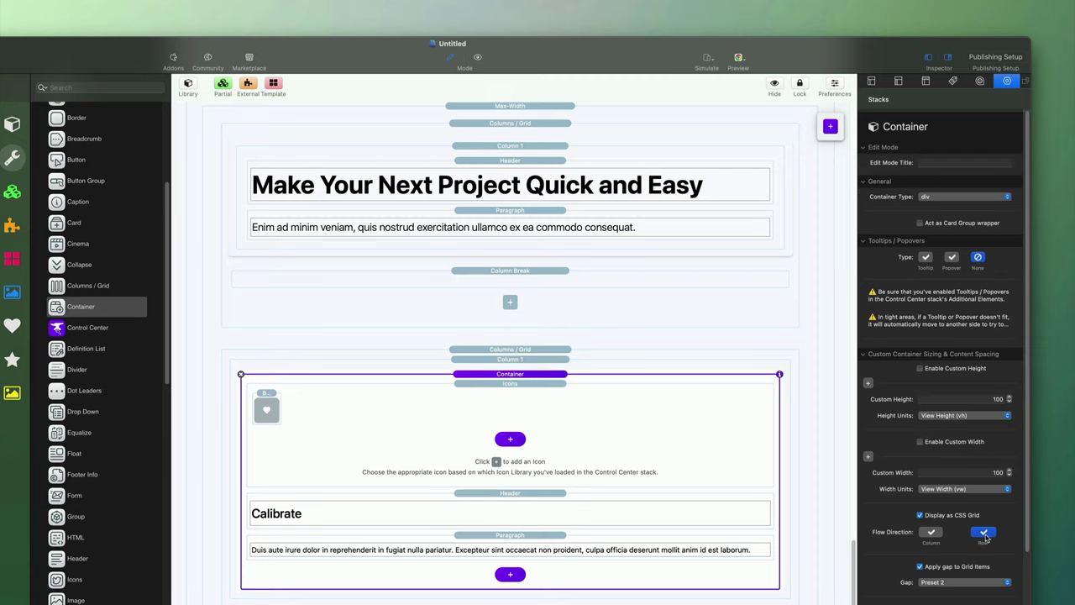
pyautogui.click(509, 539)
pyautogui.moveTo(510, 538); pyautogui.dragTo(510, 594)
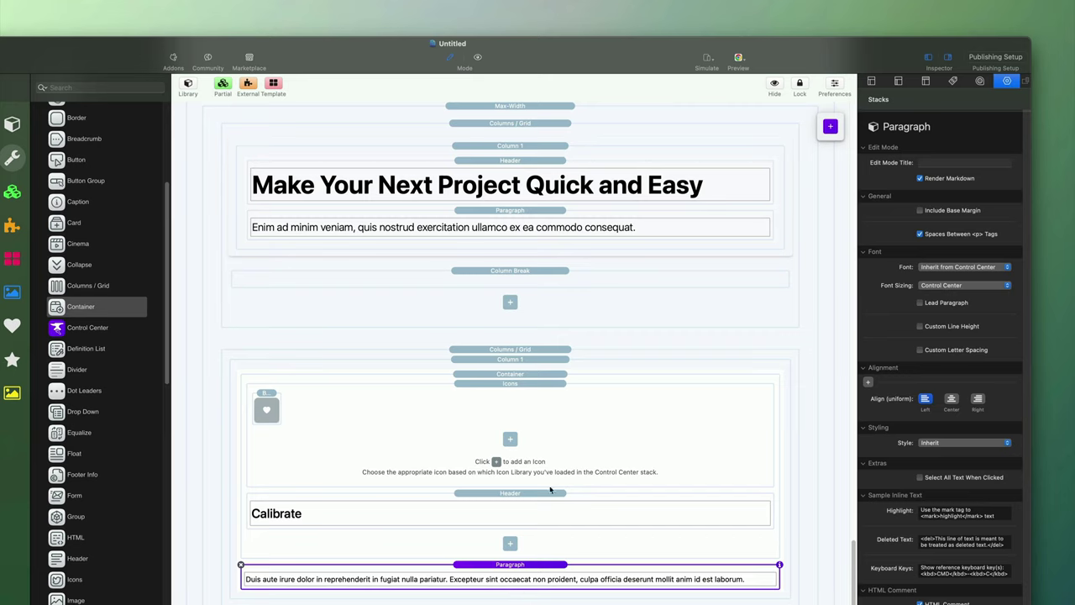
pyautogui.click(509, 375)
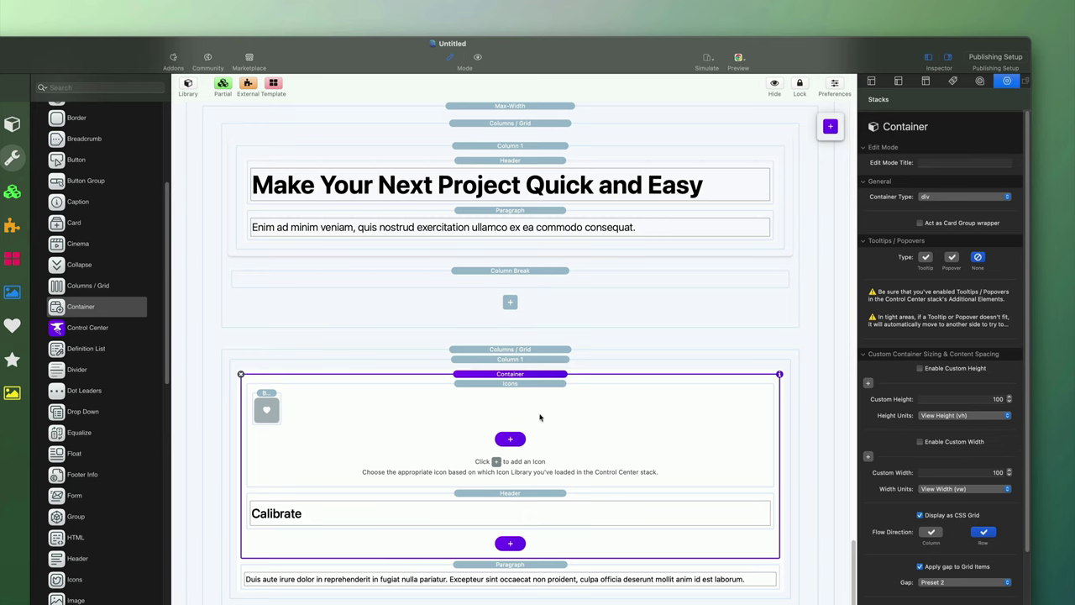
pyautogui.click(495, 576)
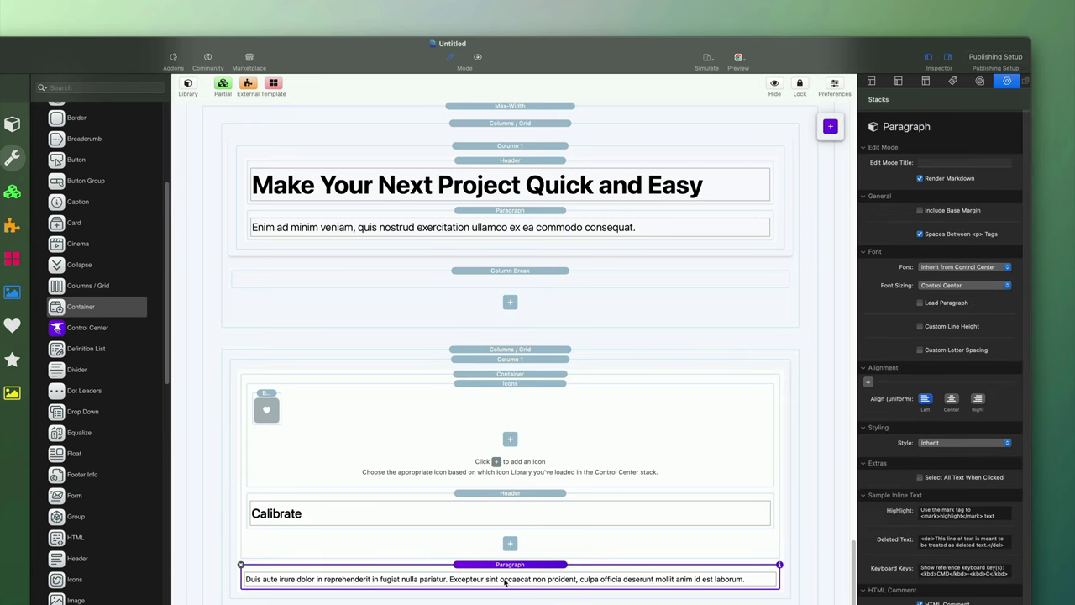
# - Add a Columns / Grid stack to the page below the "Make Your Next Project Quick and Easy" Spacing section
pyautogui.scroll(1, 505, 581)
pyautogui.scroll(-10, 509, 352)
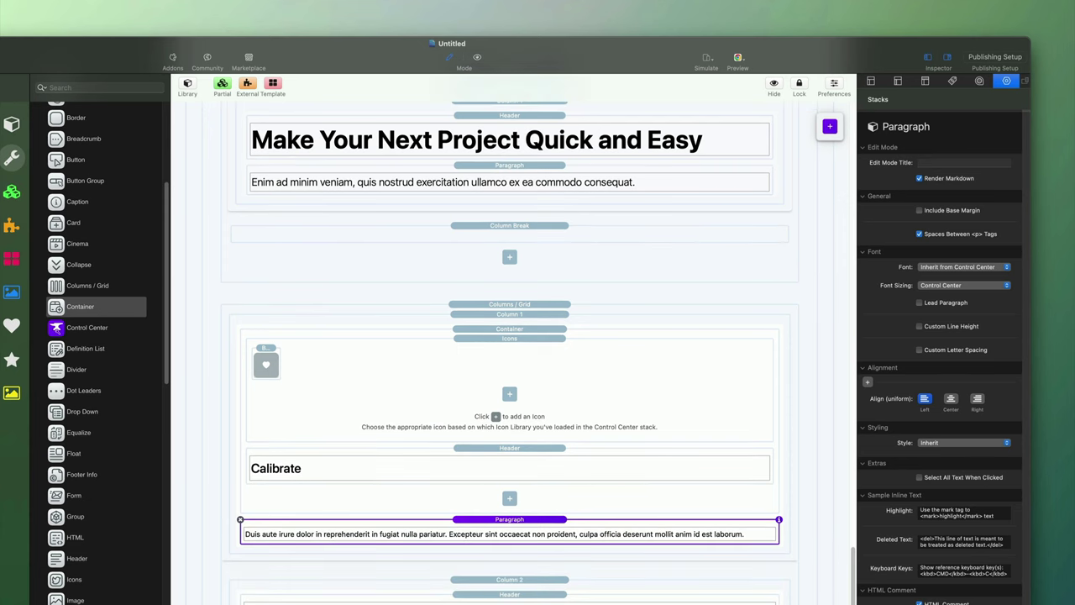
pyautogui.scroll(-3, 509, 352)
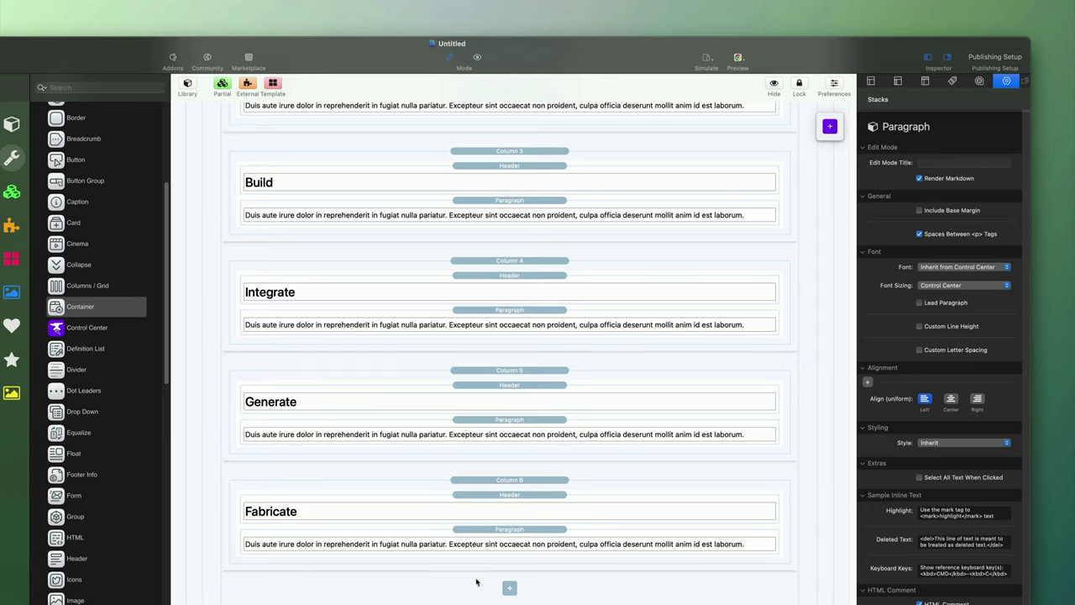
pyautogui.click(95, 290)
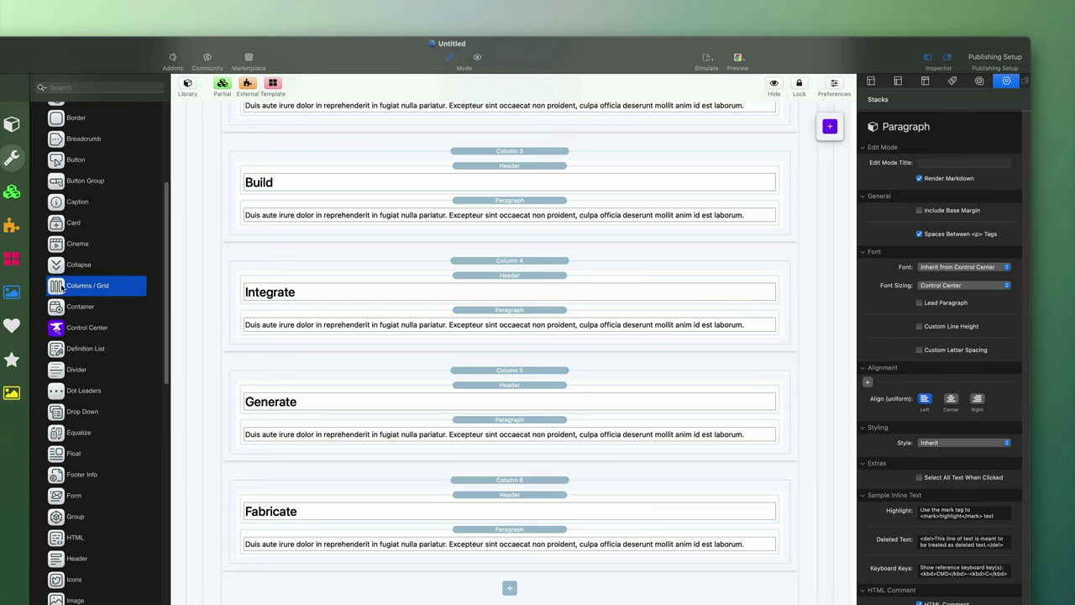
pyautogui.moveTo(51, 287); pyautogui.dragTo(336, 571)
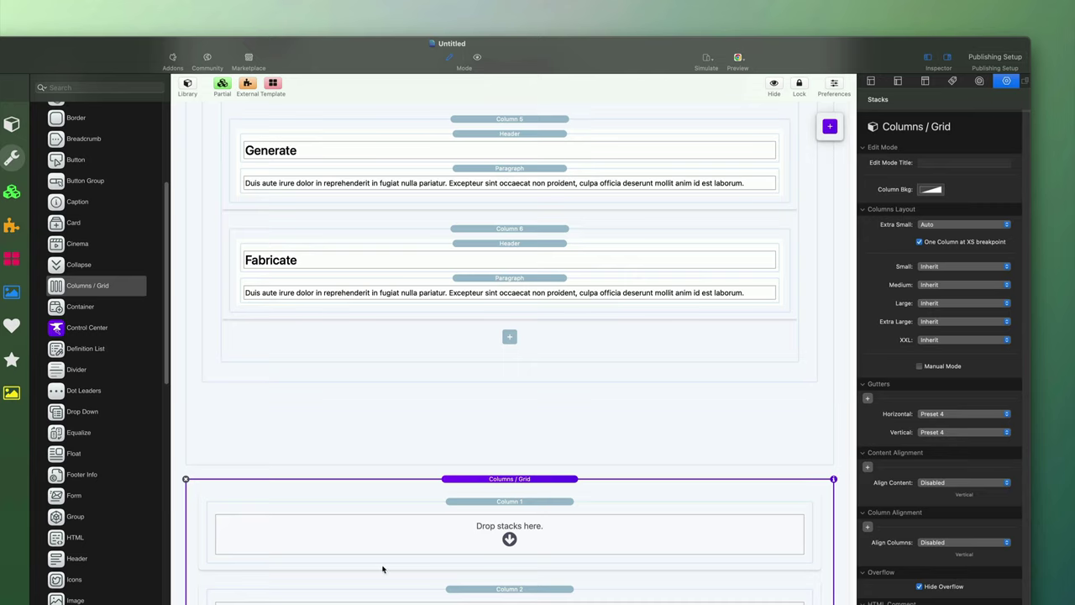
# - Place an Image stack in Column 1 of the new grid and assign it the stone workshop photo
pyautogui.click(829, 127)
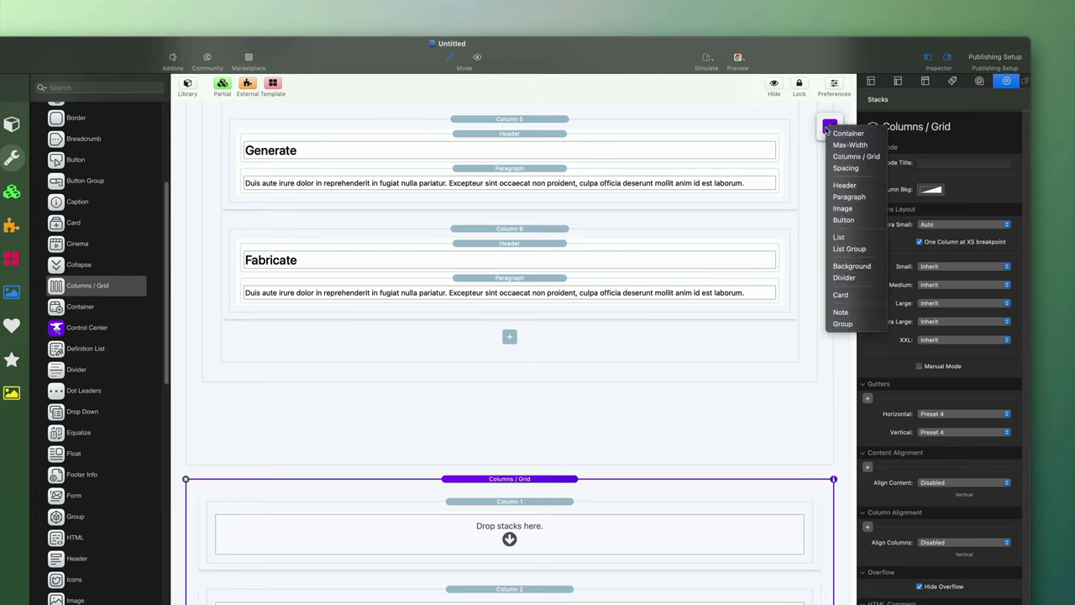
pyautogui.click(842, 208)
pyautogui.moveTo(760, 120); pyautogui.dragTo(556, 532)
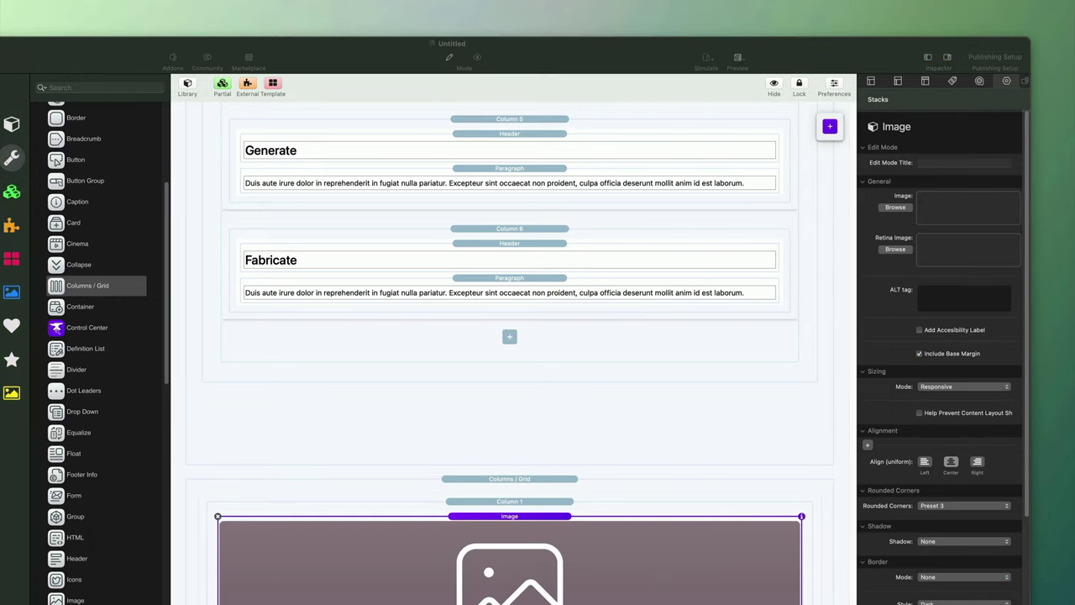
pyautogui.moveTo(1042, 265); pyautogui.dragTo(949, 217)
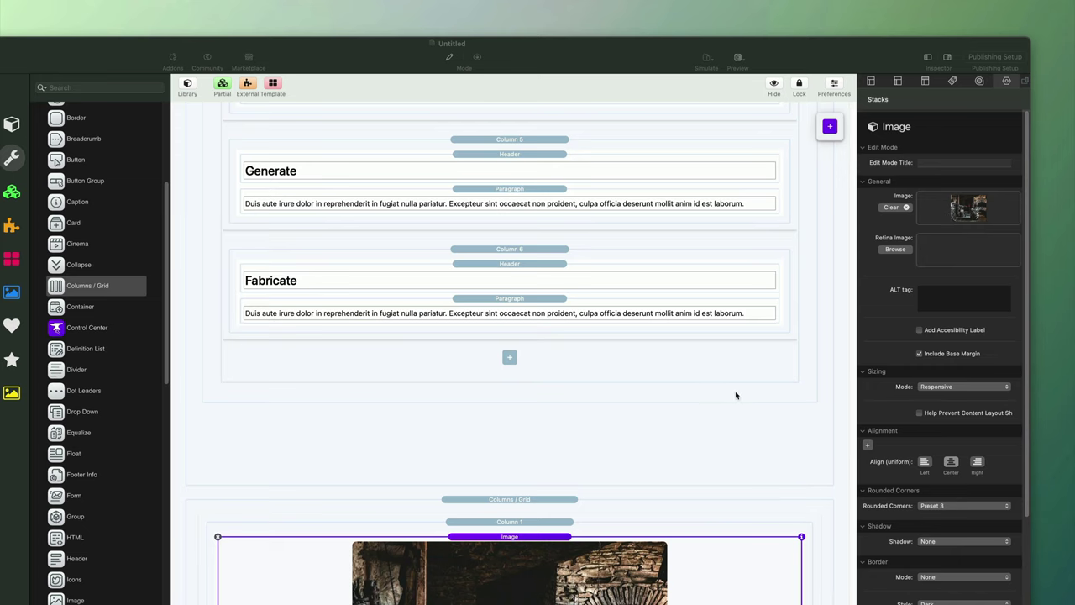
# - Place a Slider stack in Column 2 of the image grid, below the stone workshop photo
pyautogui.scroll(-5, 731, 397)
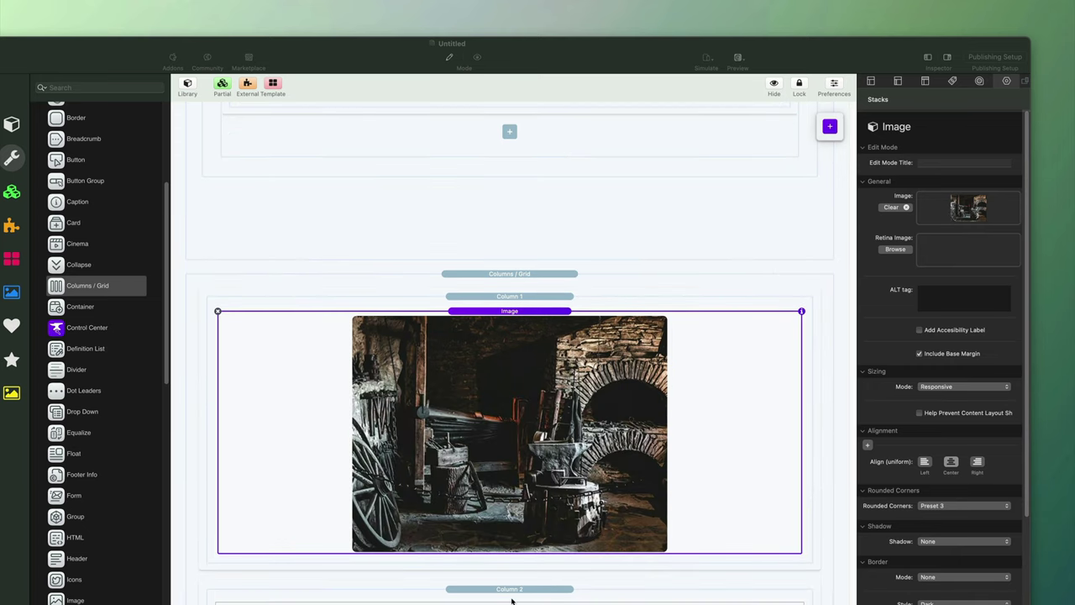
pyautogui.scroll(-10, 123, 475)
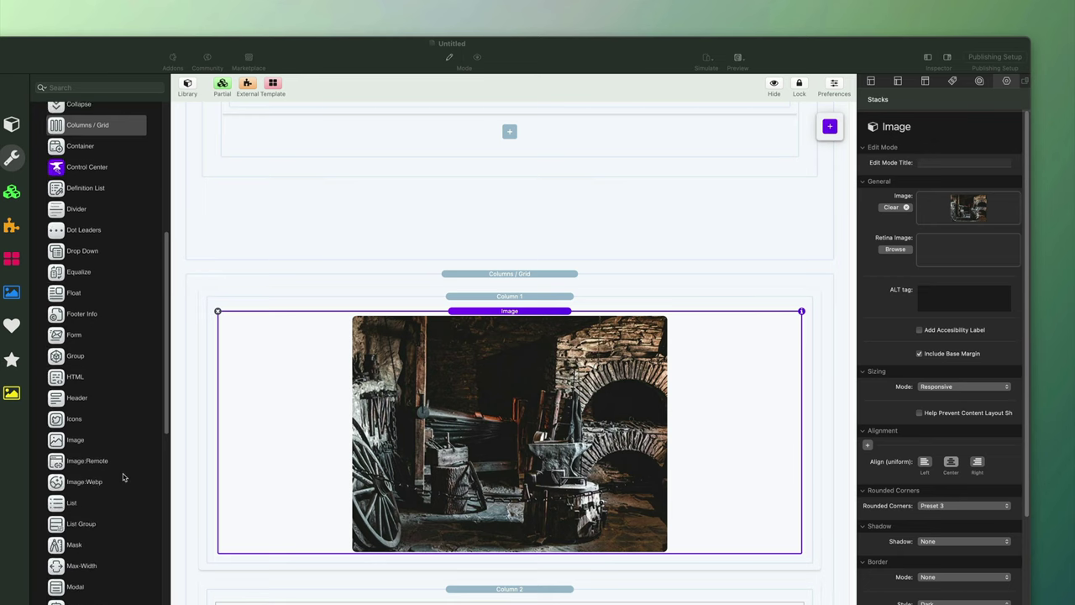
pyautogui.scroll(-3, 122, 477)
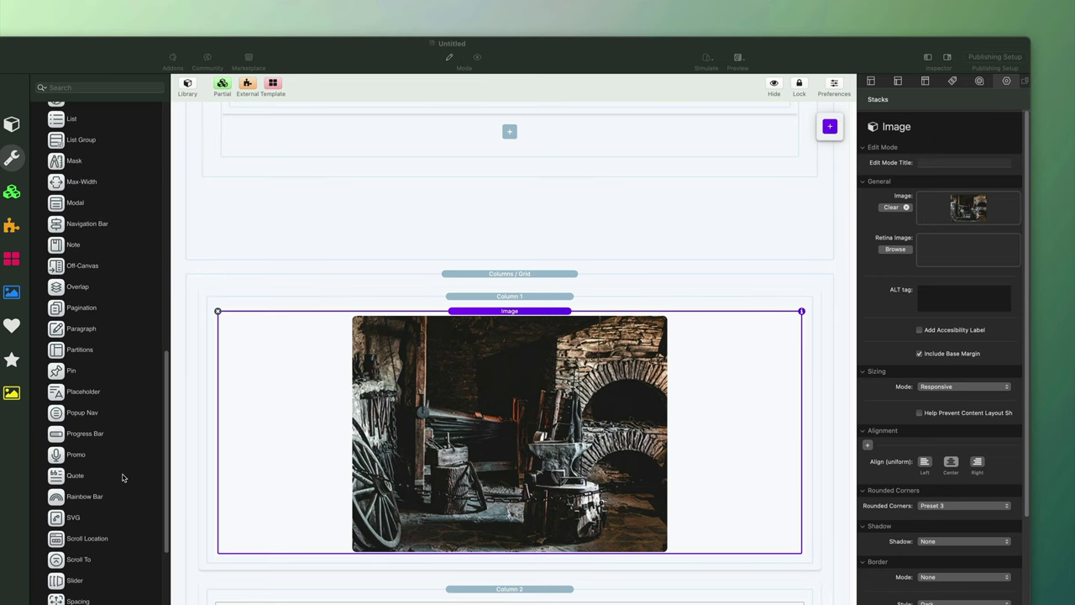
pyautogui.moveTo(90, 579); pyautogui.dragTo(484, 568)
pyautogui.scroll(-6, 496, 560)
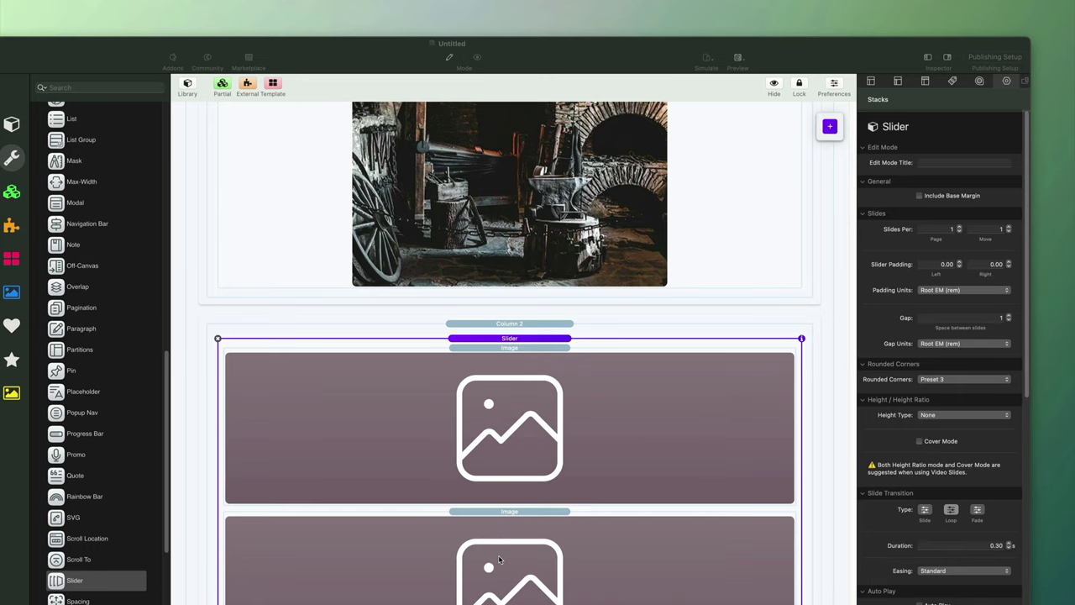
# - Assign the welder, workbench craftsman and axe-on-stump photos to the Slider's three Image slides, in that order
pyautogui.scroll(-5, 498, 558)
pyautogui.scroll(2, 498, 558)
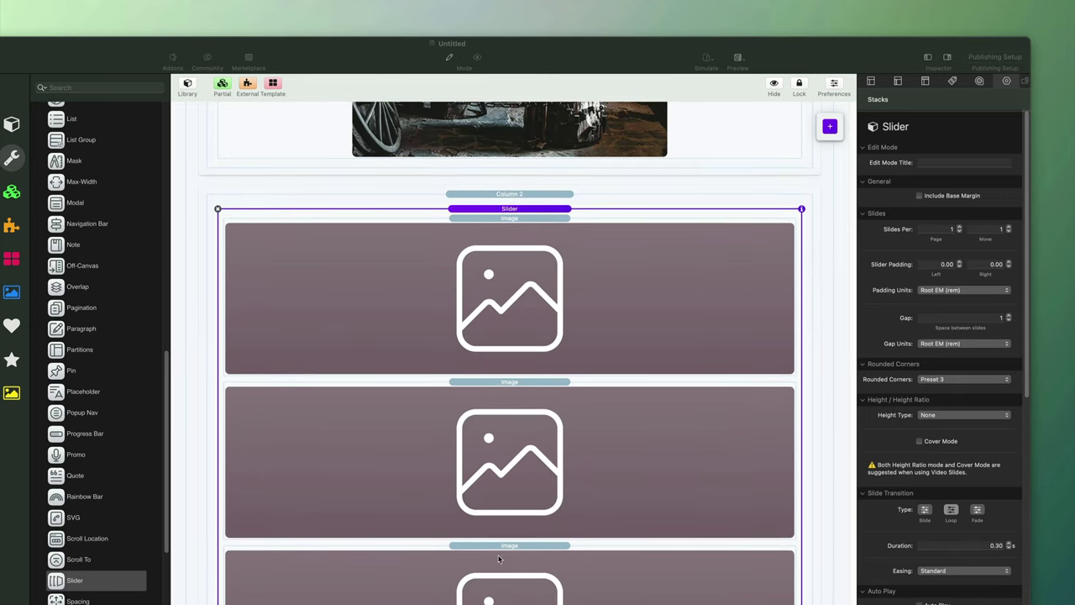
pyautogui.scroll(-1, 498, 558)
pyautogui.click(544, 307)
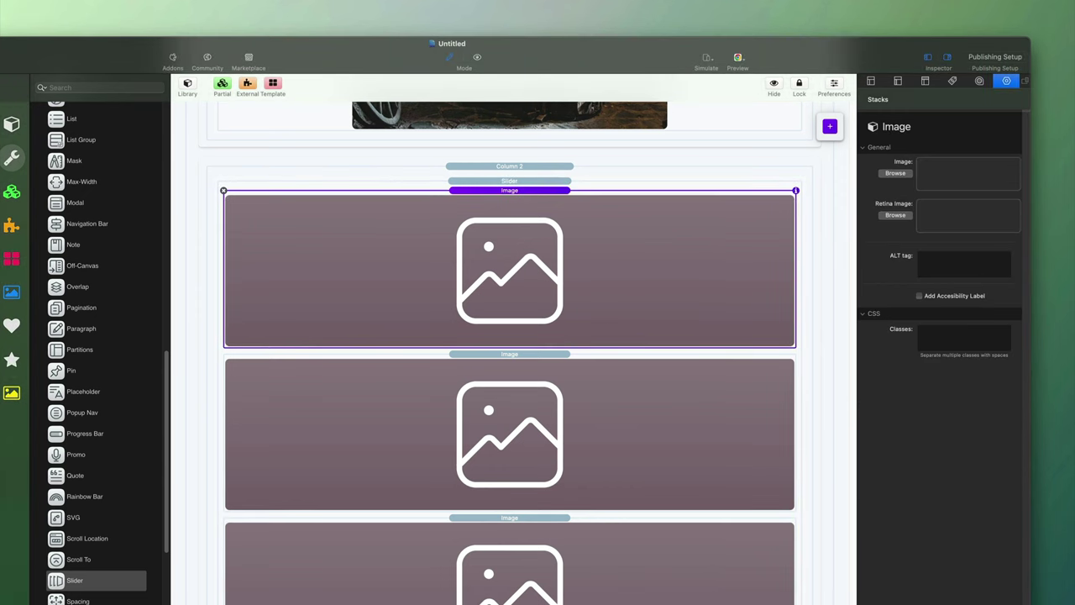
pyautogui.moveTo(994, 271); pyautogui.dragTo(957, 173)
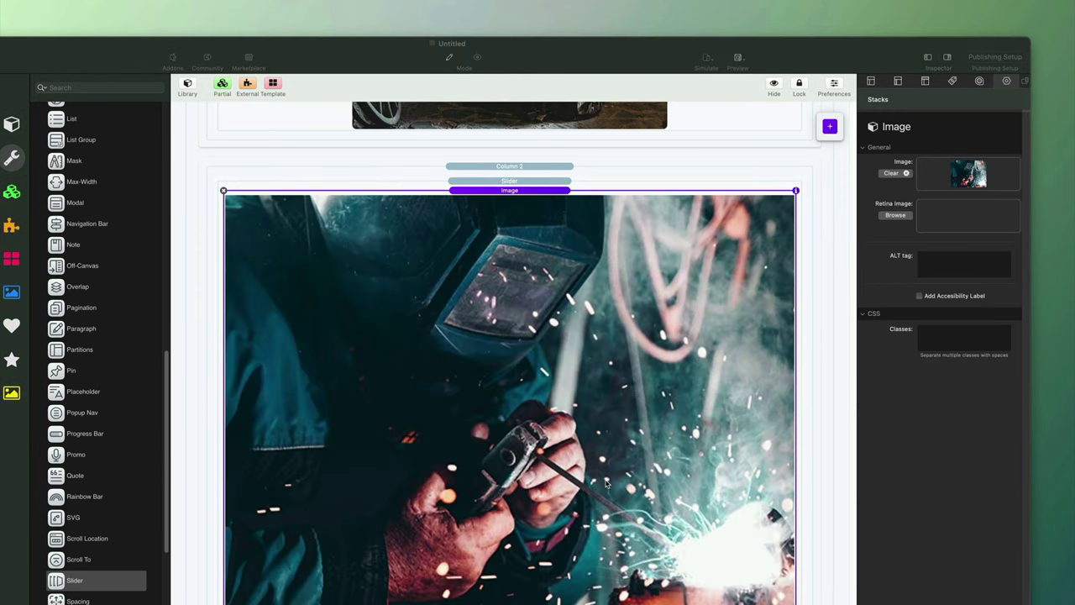
pyautogui.scroll(-4, 583, 533)
pyautogui.click(557, 437)
pyautogui.moveTo(836, 434); pyautogui.dragTo(957, 173)
pyautogui.scroll(-3, 646, 489)
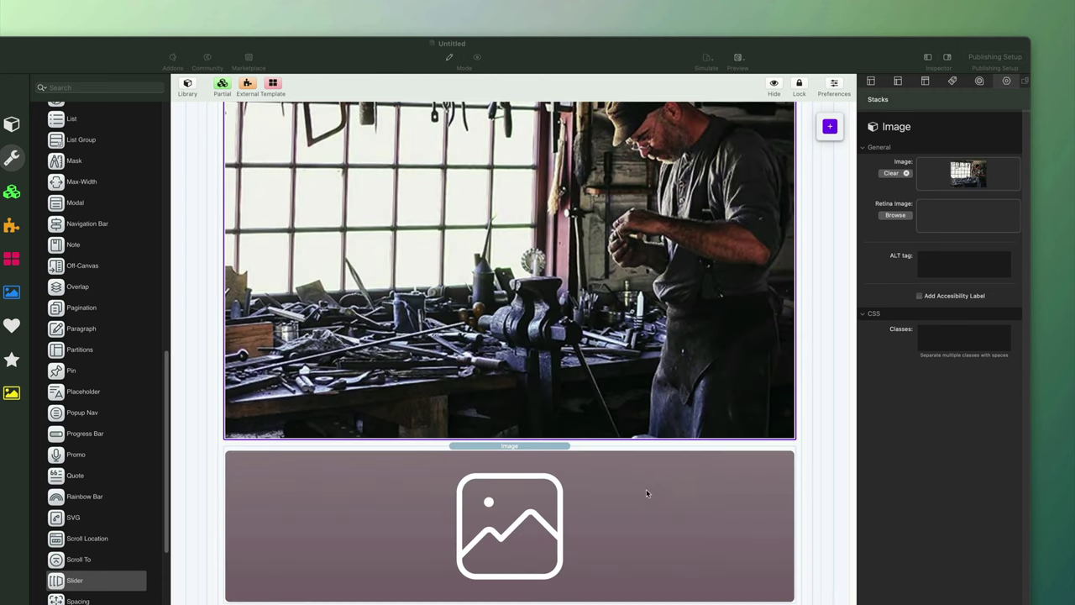
pyautogui.click(645, 488)
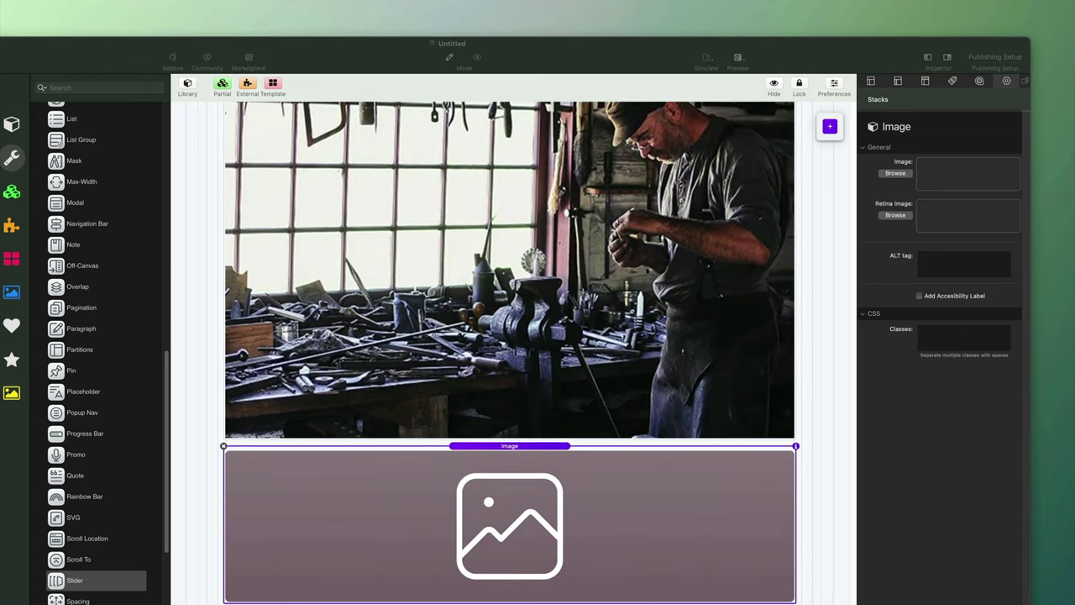
pyautogui.moveTo(974, 353); pyautogui.dragTo(955, 174)
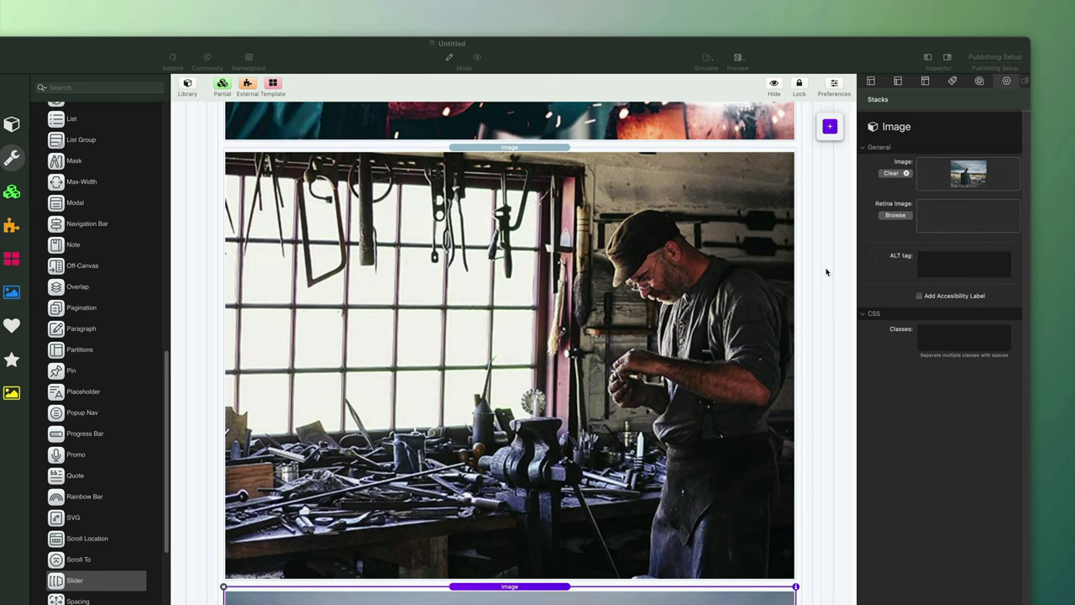
# - Add a third column to the image grid below the Slider's column
pyautogui.scroll(-5, 757, 347)
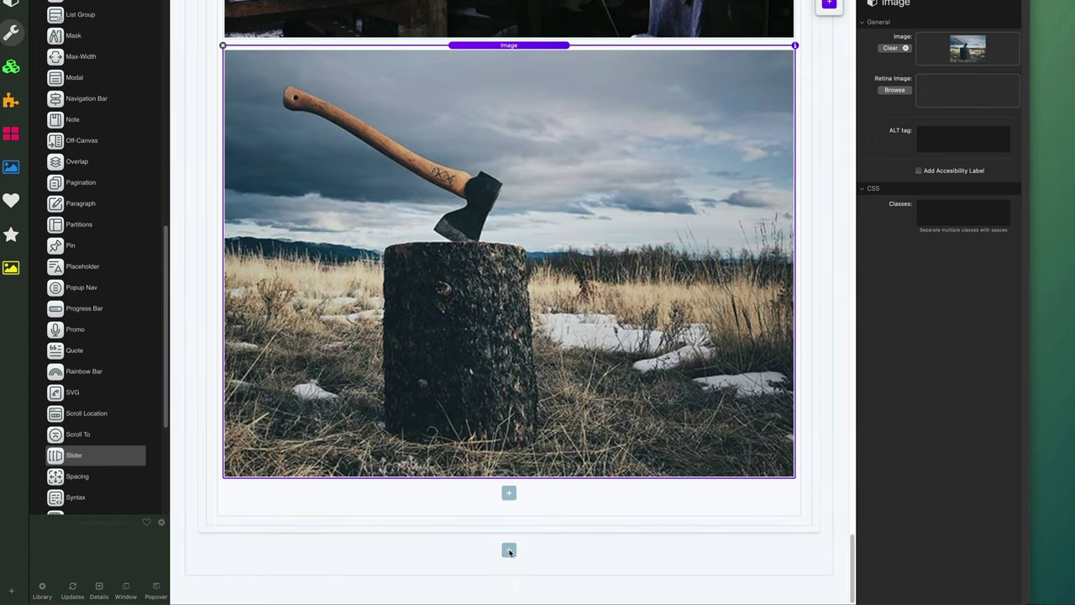
pyautogui.click(509, 494)
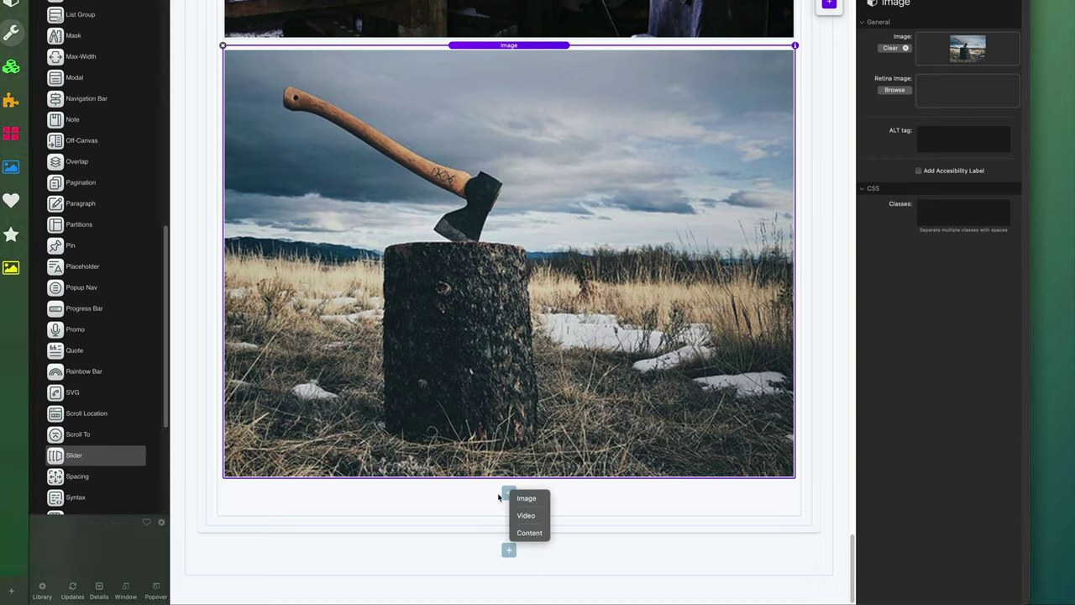
pyautogui.click(508, 551)
pyautogui.click(524, 558)
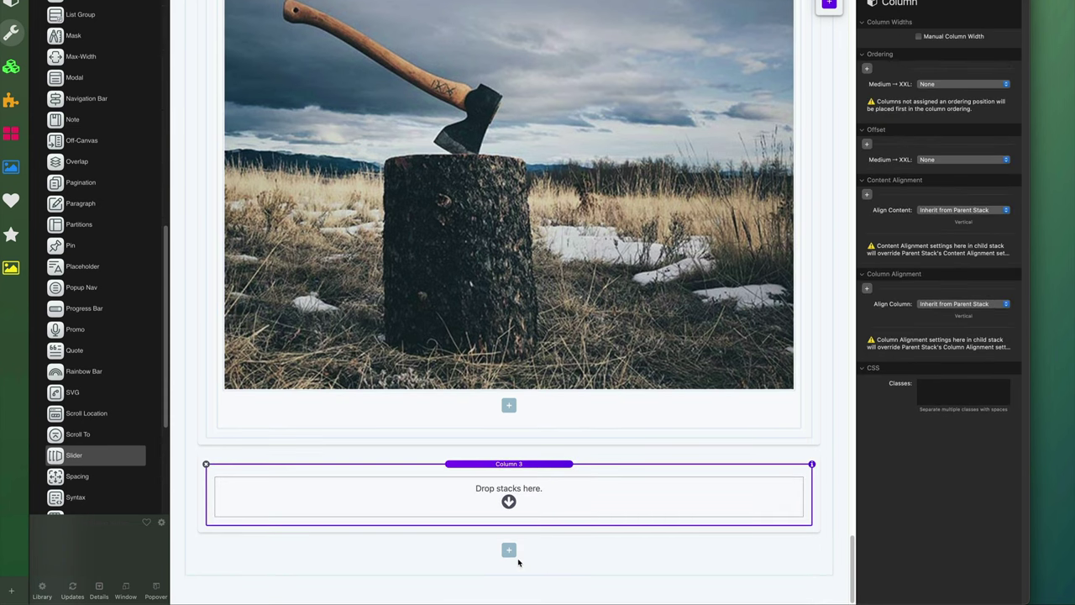
# - Place a Whimsy stack in Column 3 and assign it the photo of the woman with the raised welding helmet
pyautogui.scroll(-10, 134, 388)
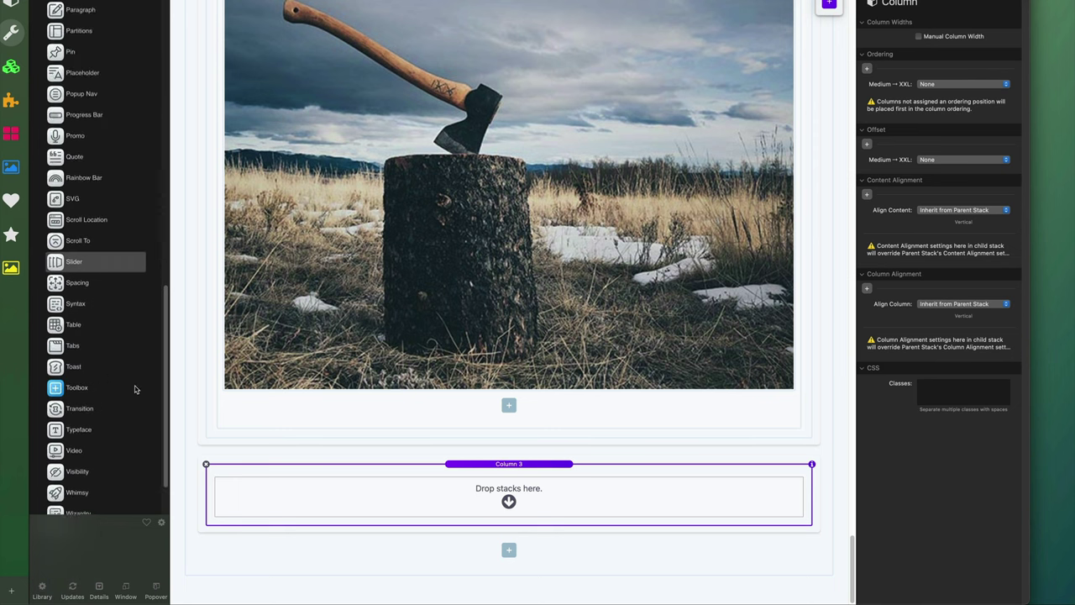
pyautogui.click(92, 420)
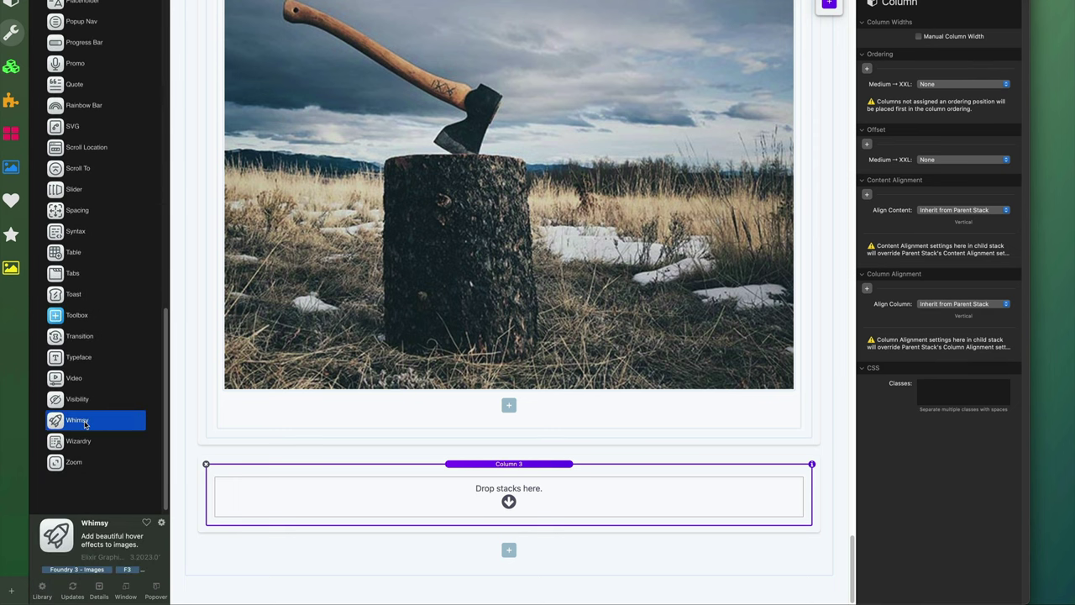
pyautogui.moveTo(73, 424); pyautogui.dragTo(470, 492)
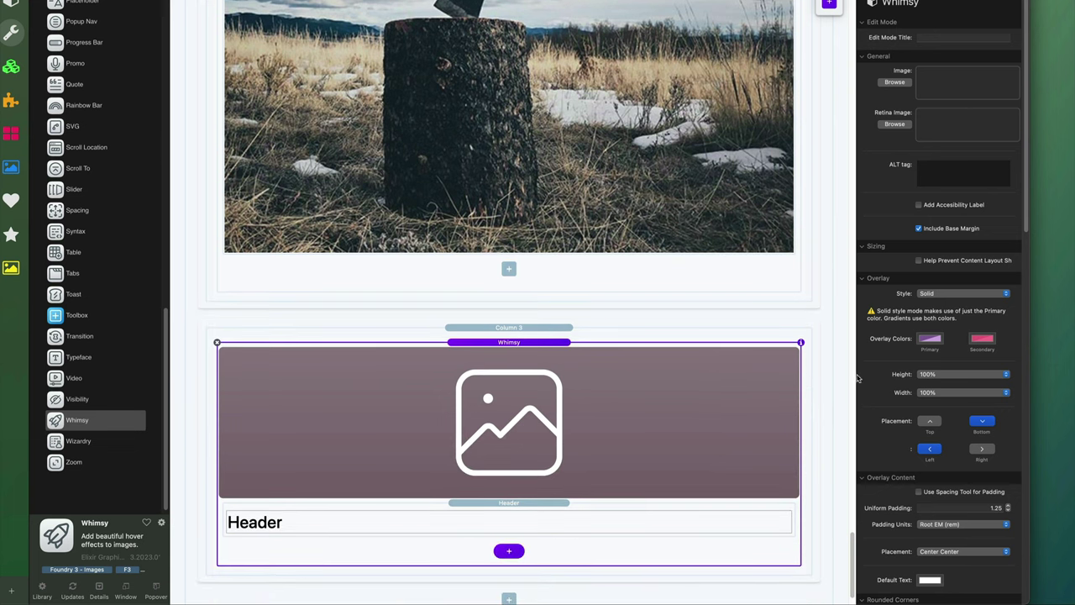
pyautogui.moveTo(1012, 168); pyautogui.dragTo(949, 99)
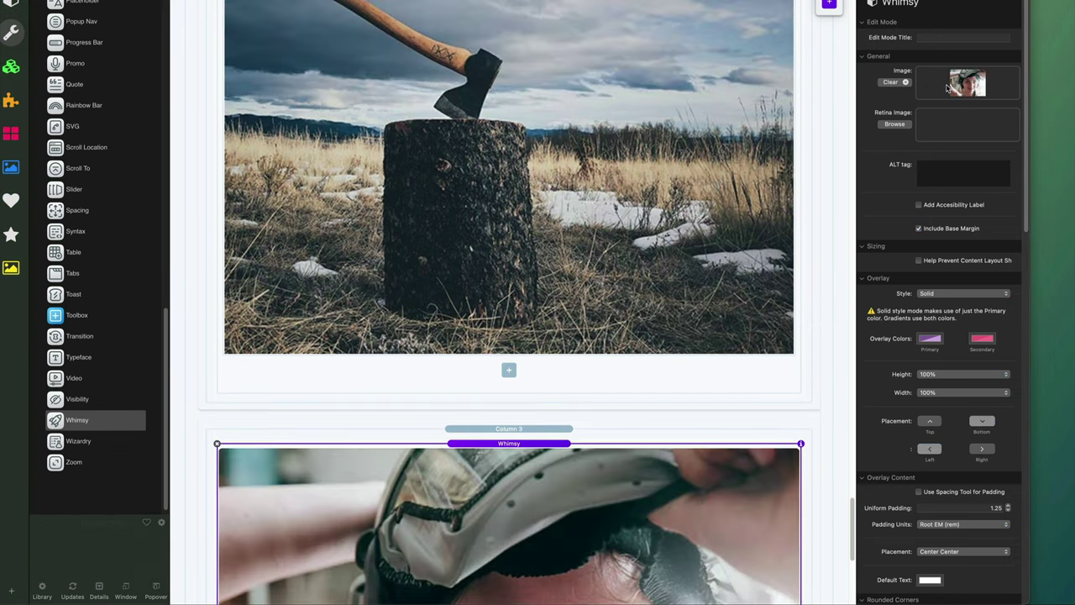
# - Add a Paragraph below the Header inside the Whimsy stack's overlay content
pyautogui.scroll(-5, 681, 315)
pyautogui.scroll(-5, 680, 315)
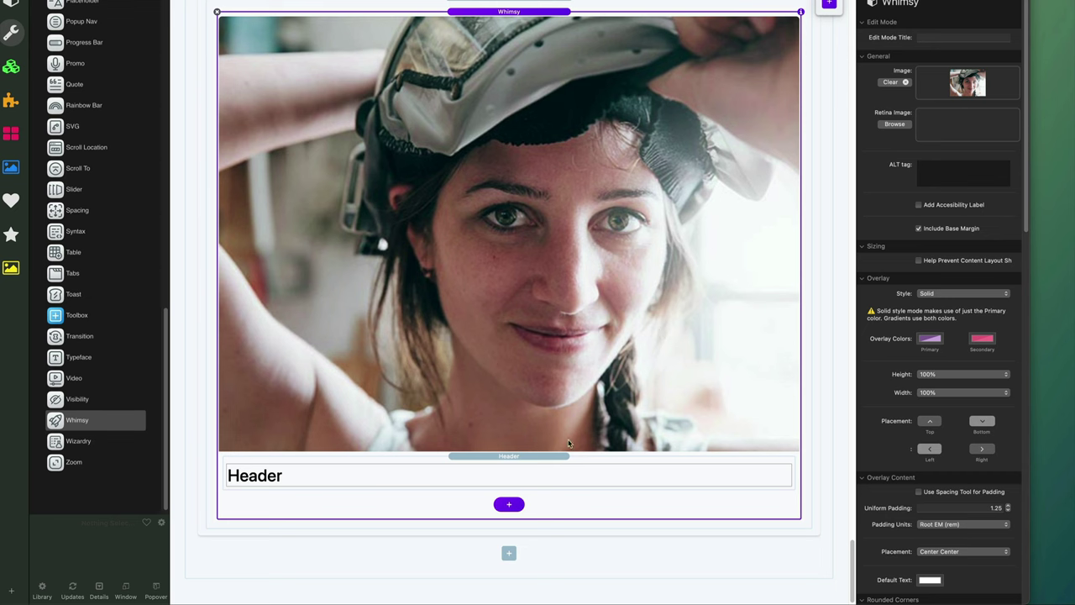
pyautogui.click(520, 465)
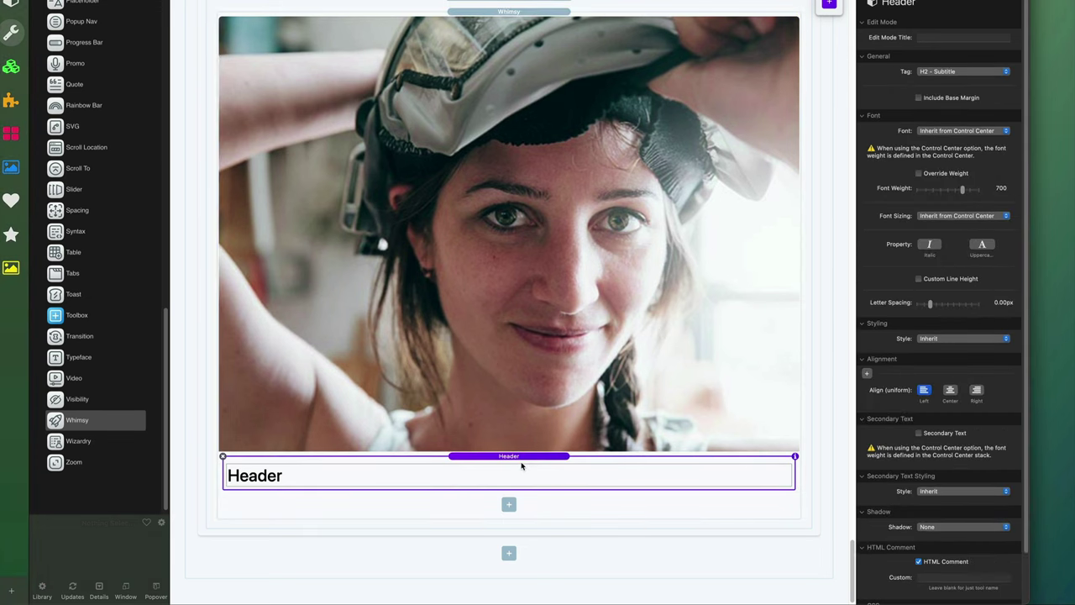
pyautogui.click(510, 505)
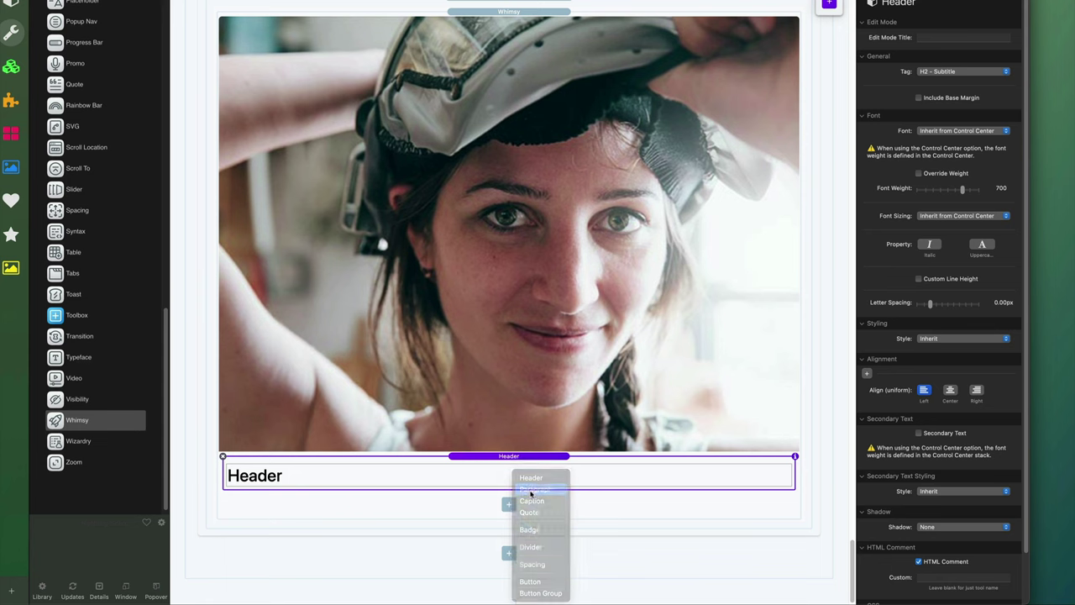
pyautogui.click(531, 489)
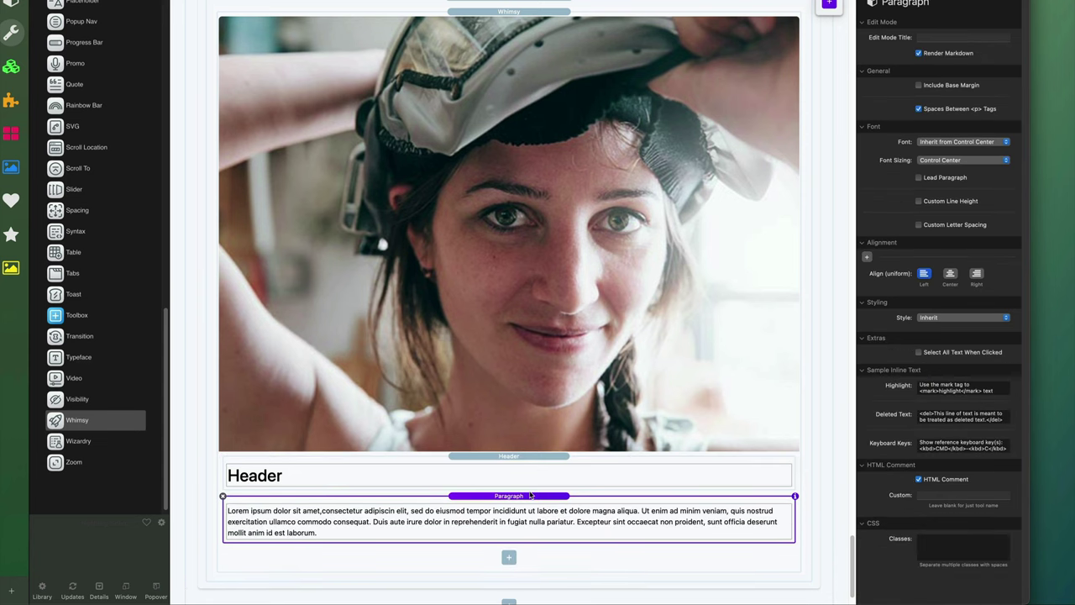
# - Add a fourth column to the image grid and place an Image stack with the axe-on-stump photo in it
pyautogui.scroll(-2, 531, 495)
pyautogui.click(509, 550)
pyautogui.click(528, 558)
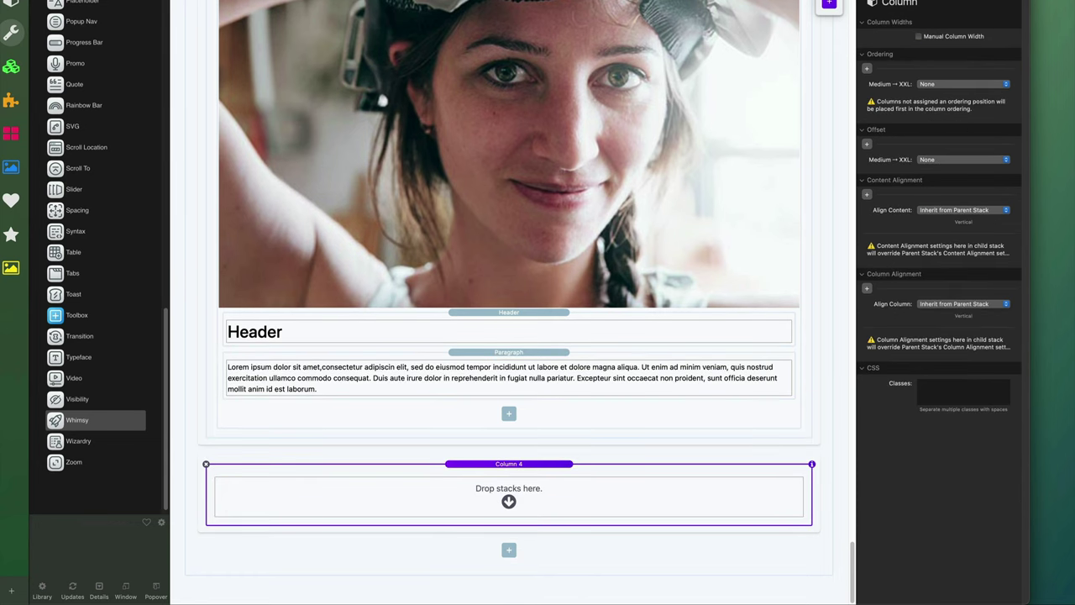
pyautogui.click(829, 4)
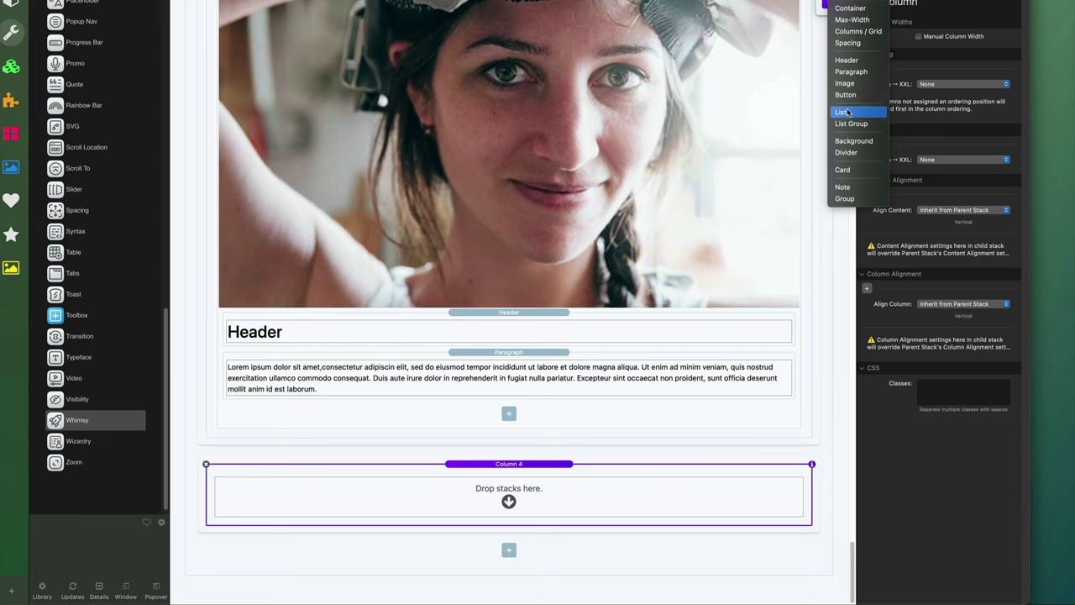
pyautogui.click(845, 84)
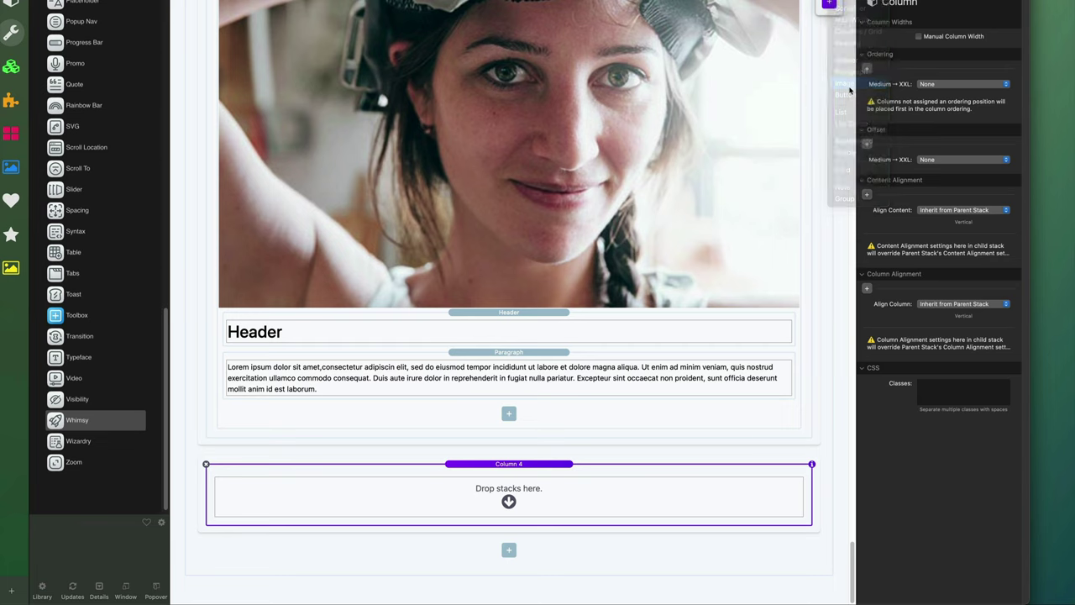
pyautogui.moveTo(767, 7); pyautogui.dragTo(559, 492)
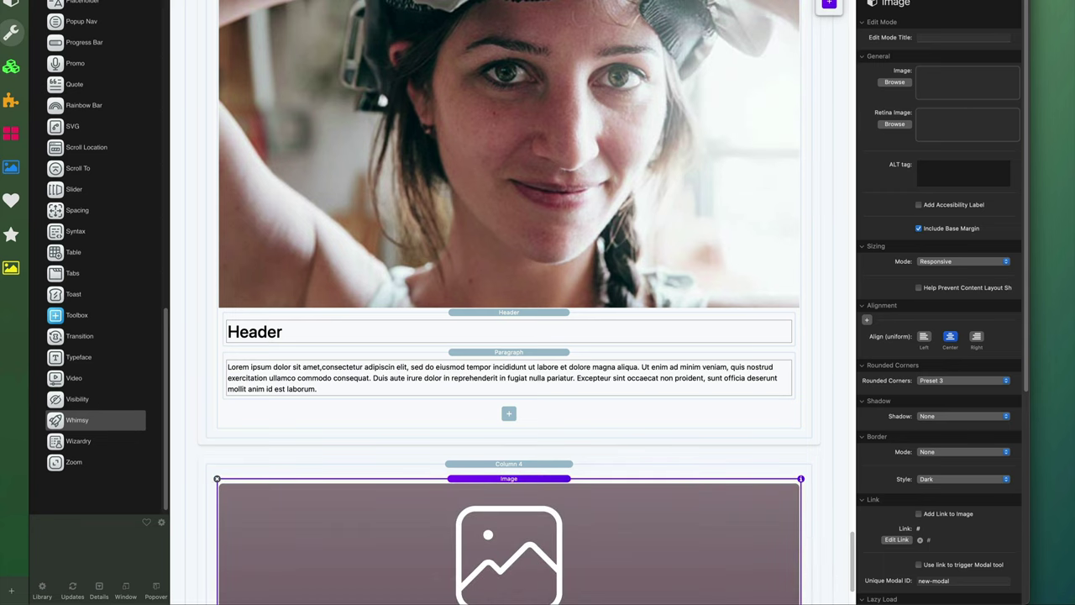
pyautogui.moveTo(1016, 281); pyautogui.dragTo(944, 94)
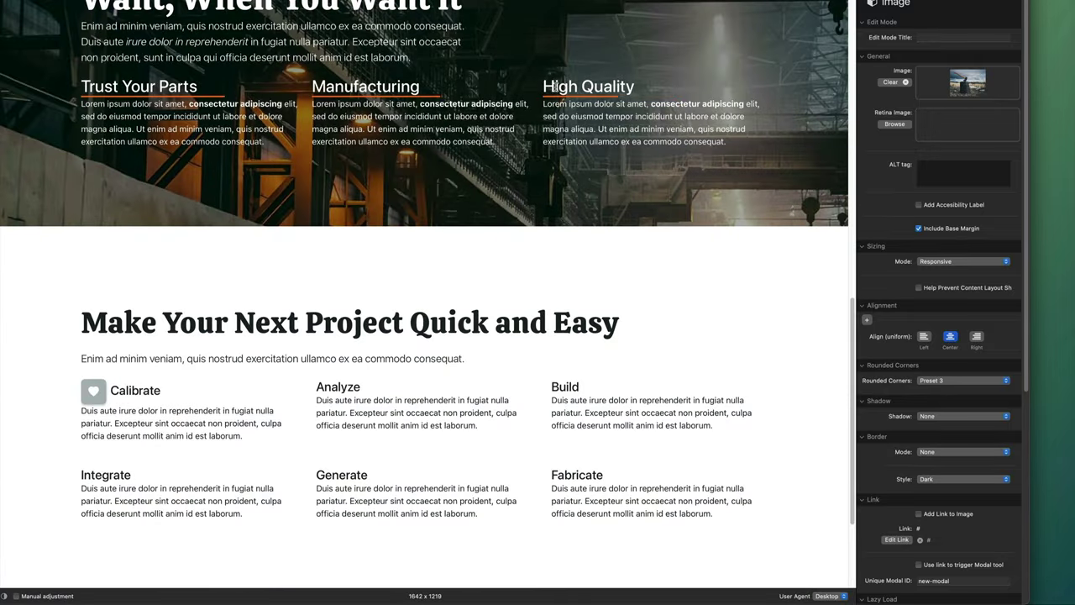
# - Check the image row in preview, cycling through the Slider's slides and revealing the Whimsy overlay
pyautogui.scroll(-3, 609, 203)
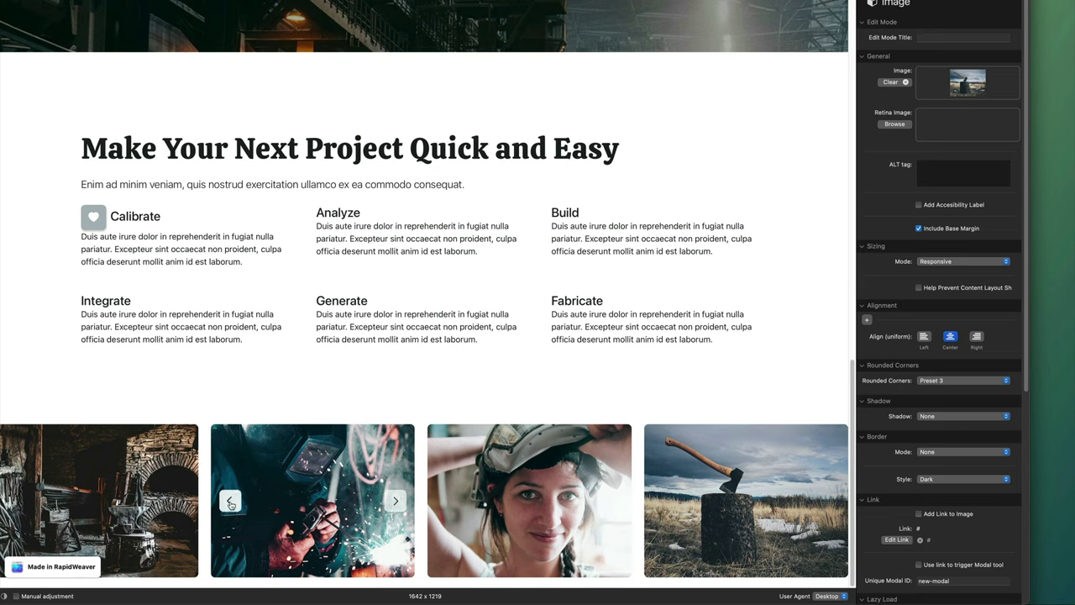
pyautogui.click(397, 502)
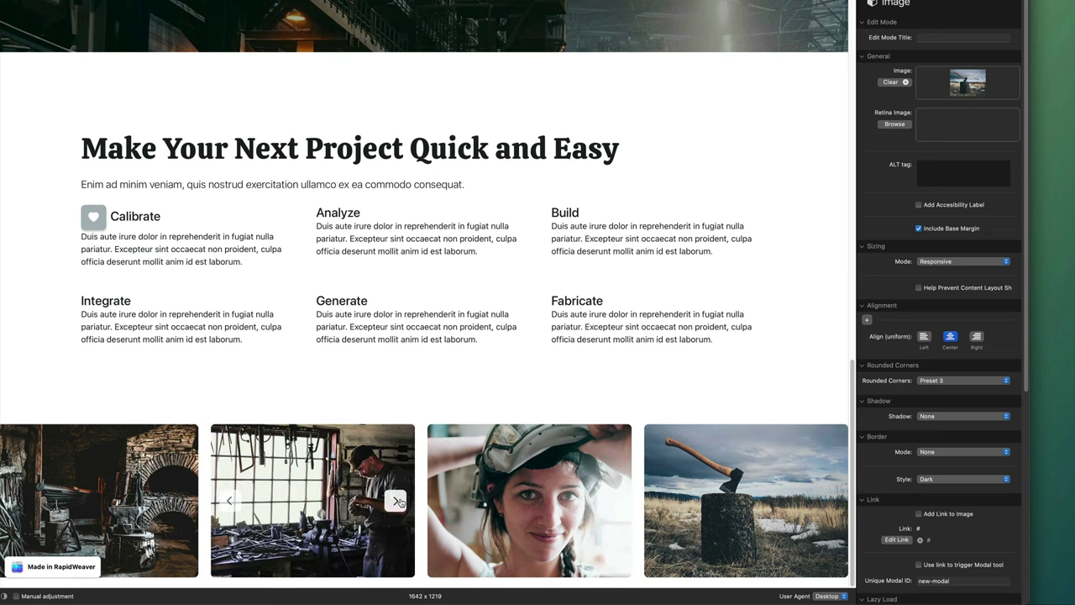
pyautogui.click(396, 502)
pyautogui.click(396, 501)
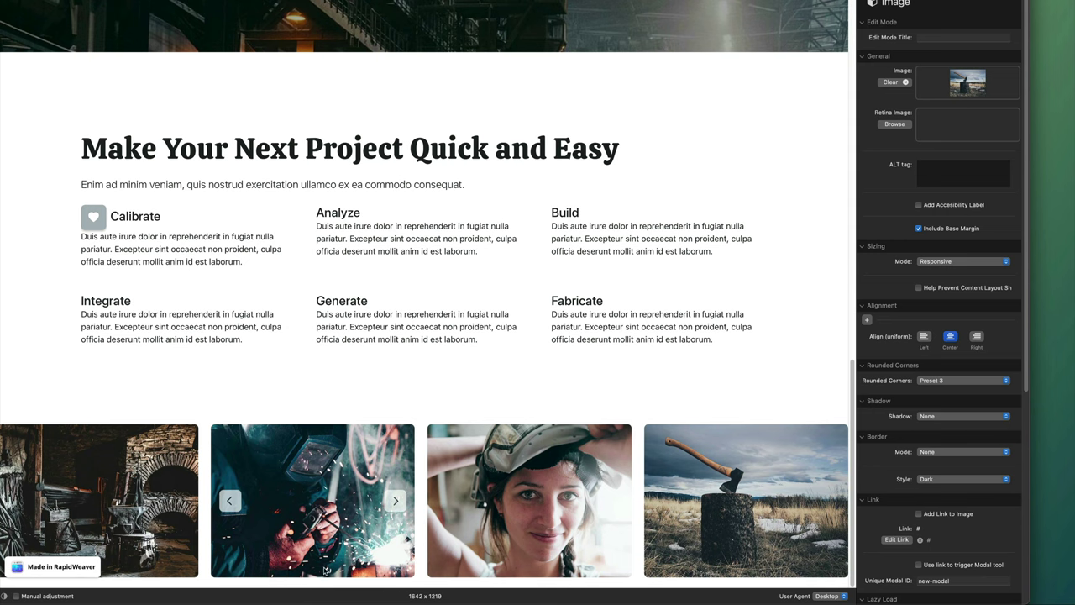
pyautogui.moveTo(558, 526)
pyautogui.moveTo(555, 502)
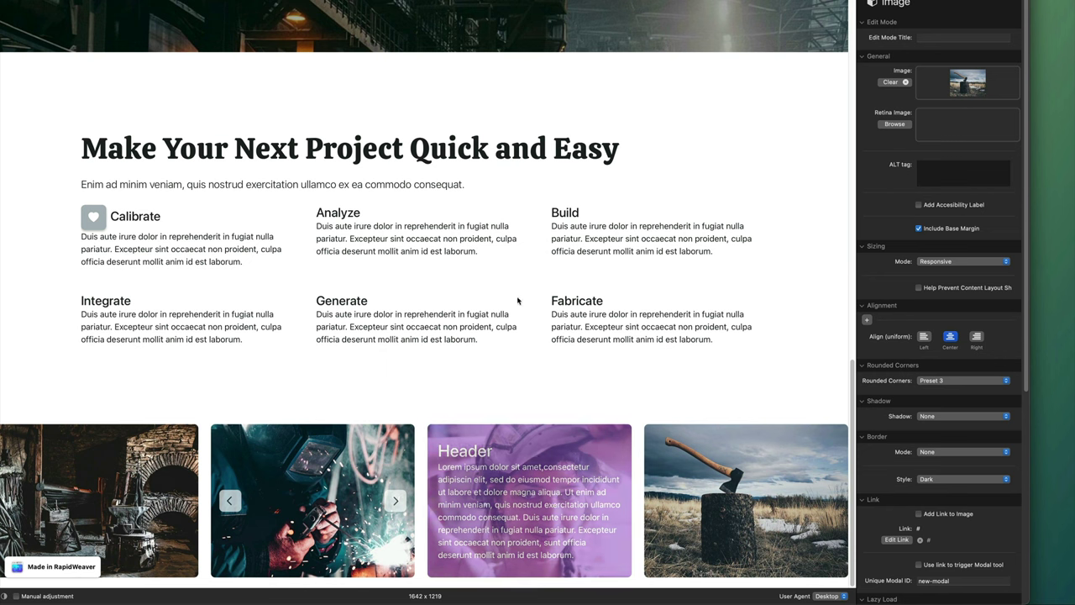
# - Review the Whimsy stack's overlay settings in edit mode and recheck the image row in preview
pyautogui.press('super+shift+p')
pyautogui.scroll(3, 596, 320)
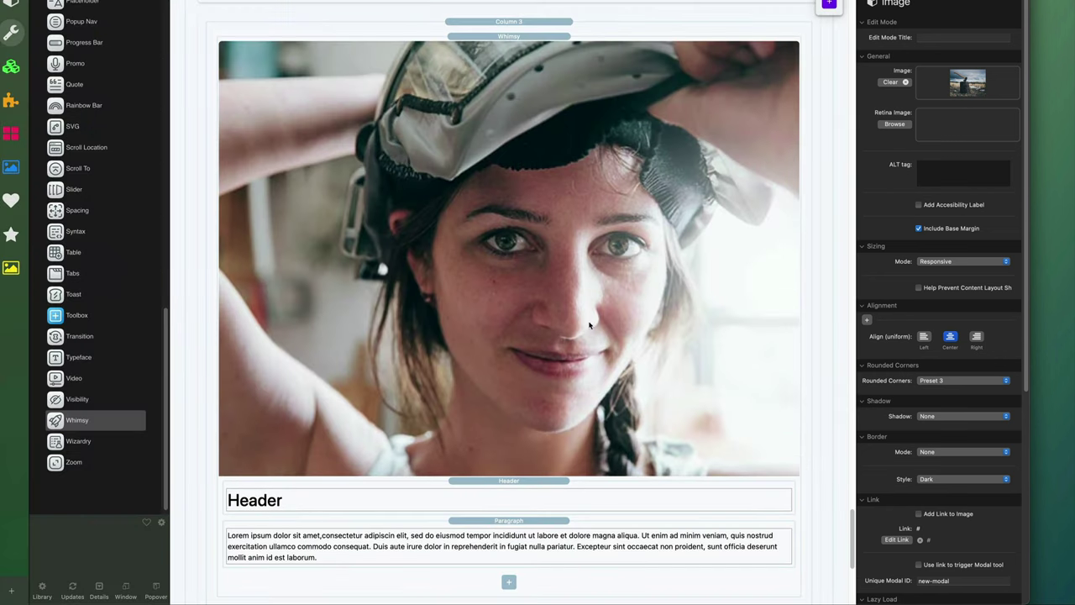
pyautogui.click(539, 58)
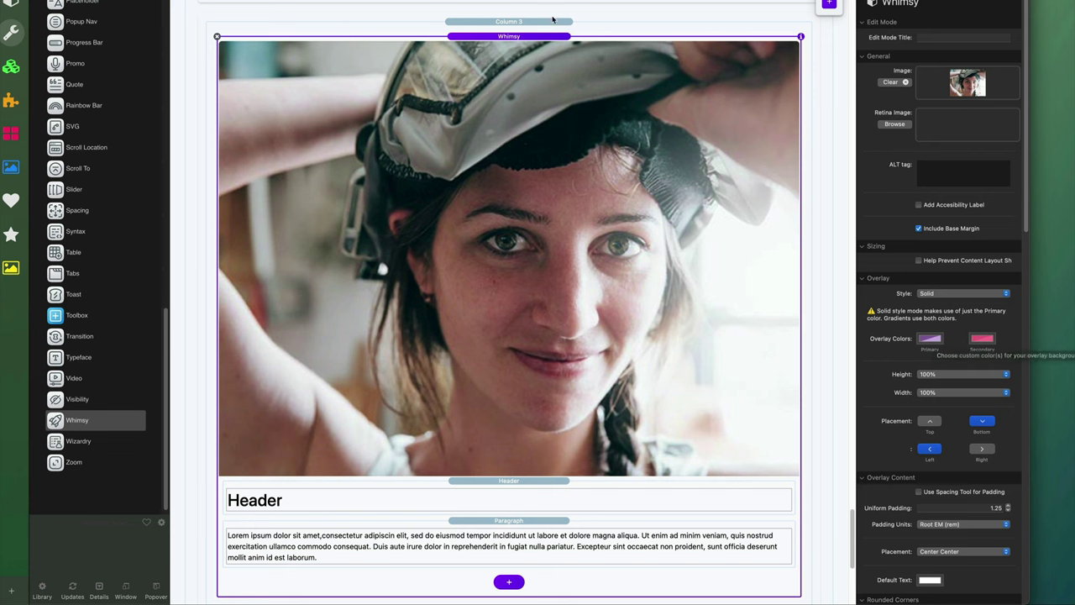
pyautogui.press('super+p')
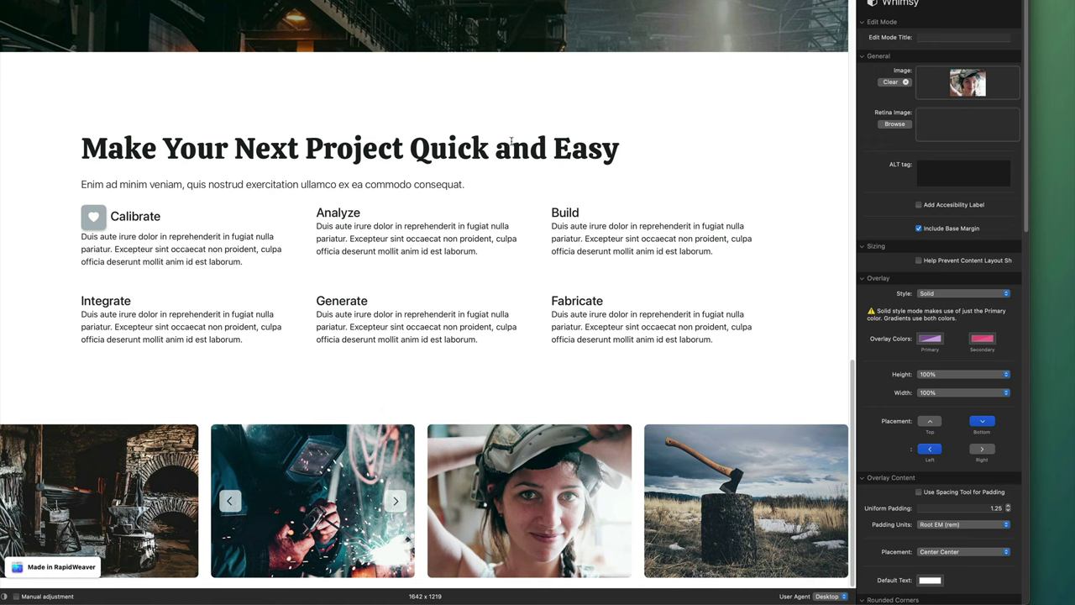
pyautogui.press('super+e')
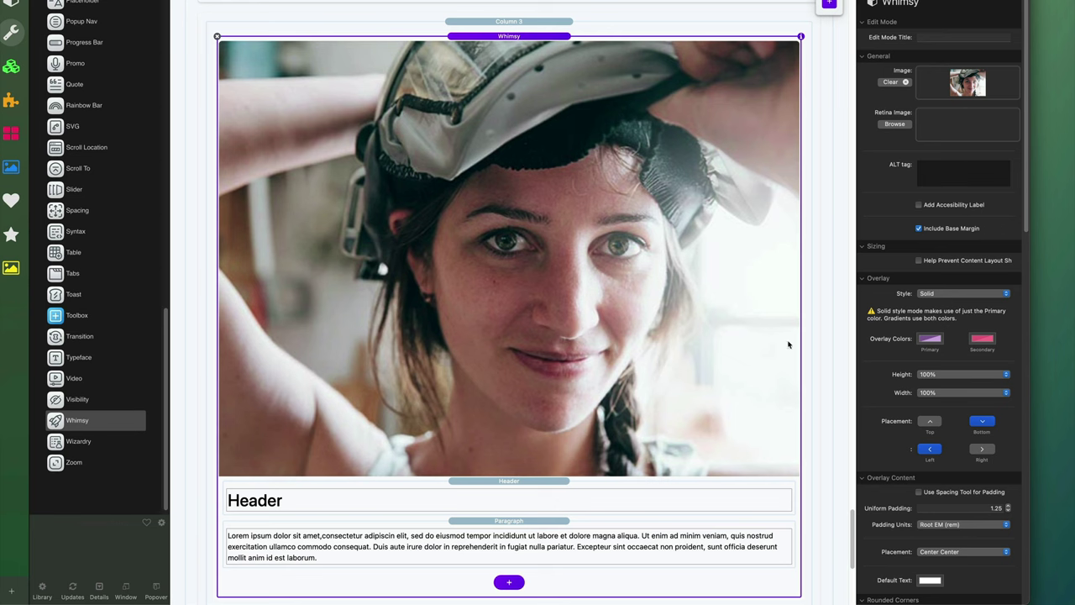
pyautogui.moveTo(857, 525); pyautogui.dragTo(827, 70)
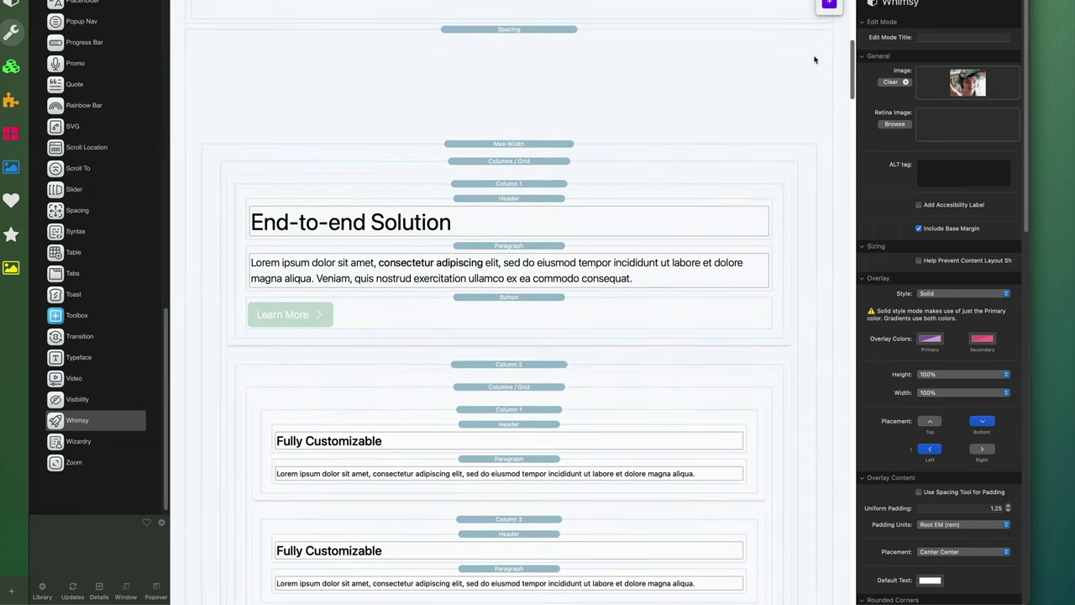
# - Duplicate the End-to-end Solution section's Spacing stack and its contents at the end of the page
pyautogui.click(596, 52)
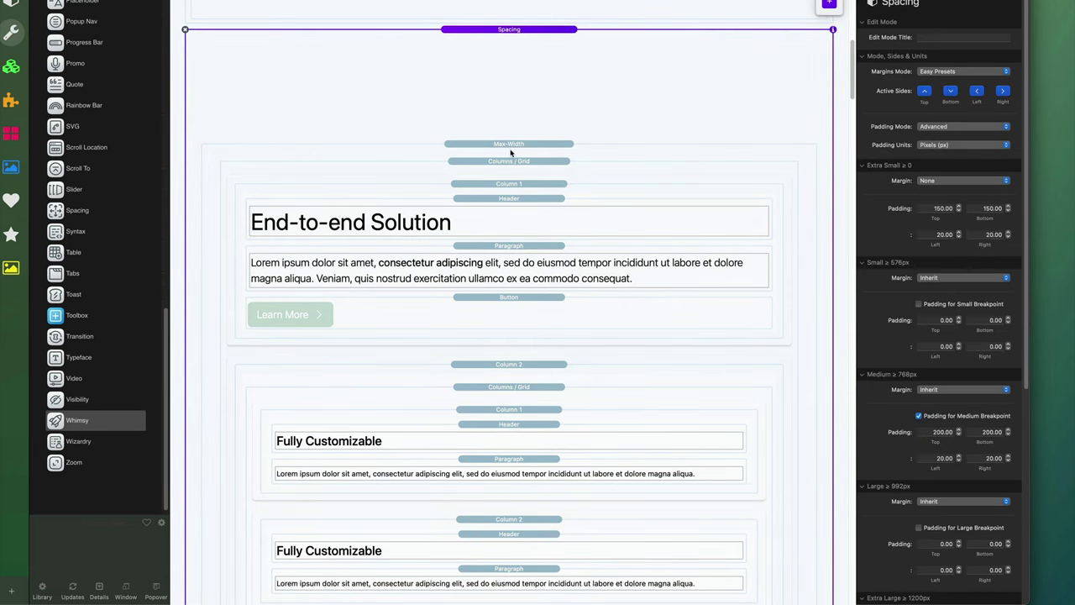
pyautogui.moveTo(855, 59); pyautogui.dragTo(845, 566)
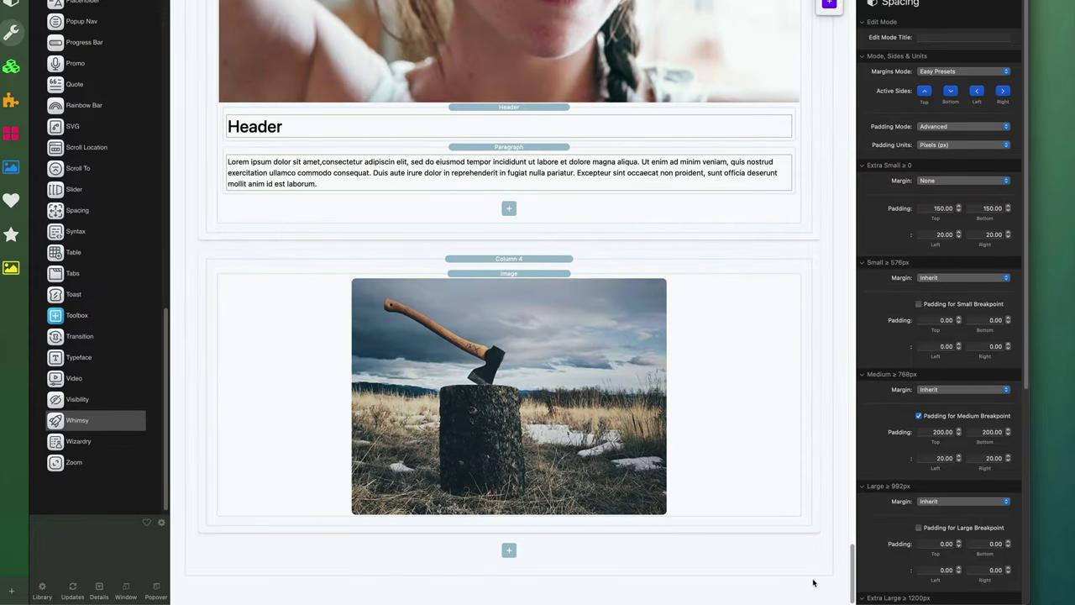
pyautogui.click(811, 579)
pyautogui.click(810, 579)
pyautogui.scroll(-7, 799, 557)
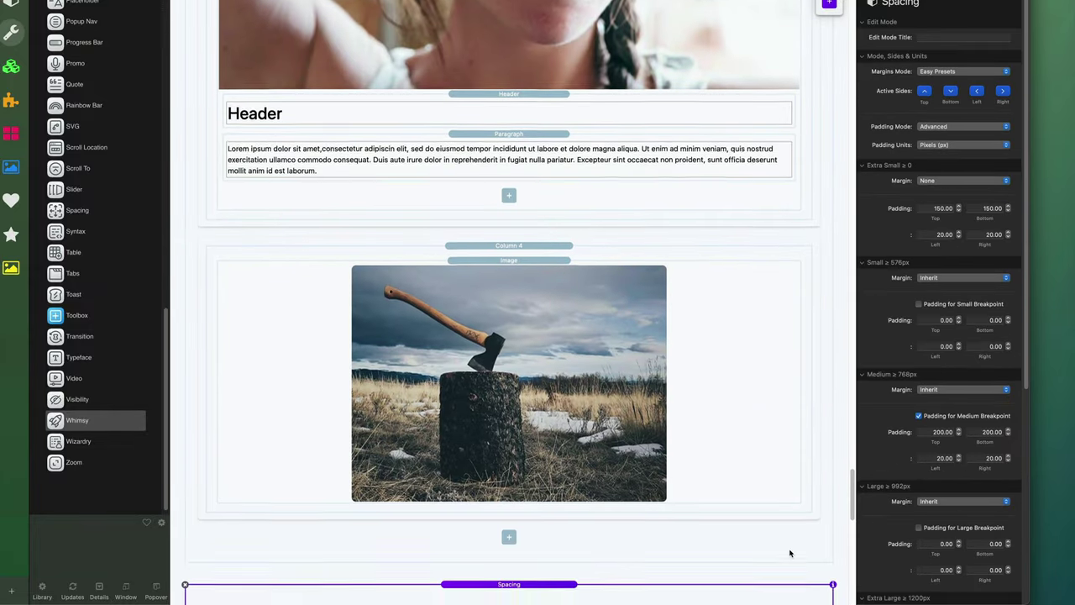
pyautogui.scroll(-5, 788, 551)
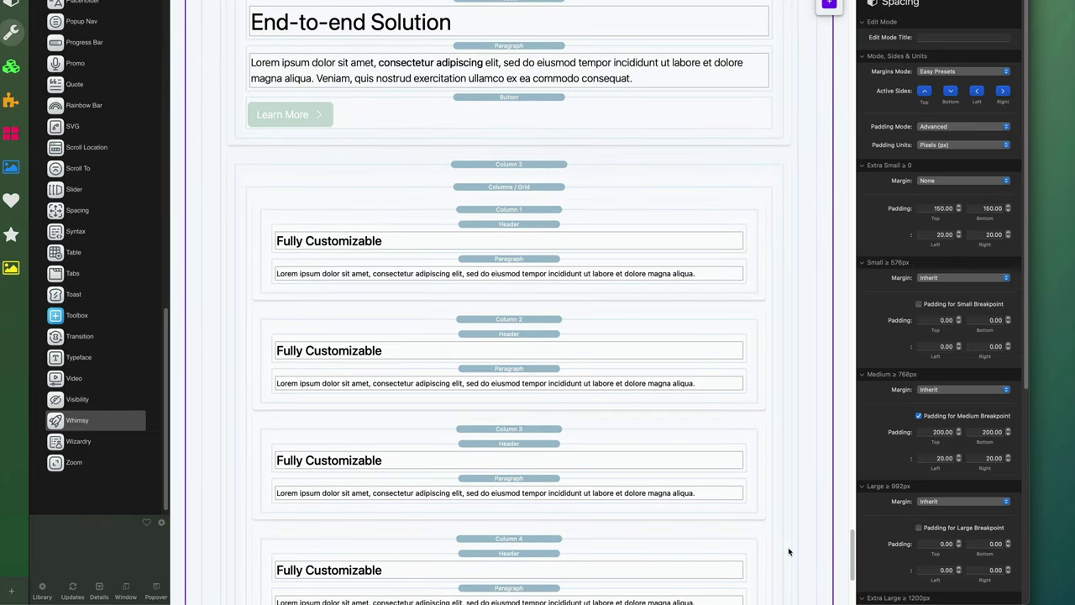
# - In the copied section, delete Column 2's nested feature grid and move the Header, Paragraph and Button from Column 1 into Column 2
pyautogui.click(522, 187)
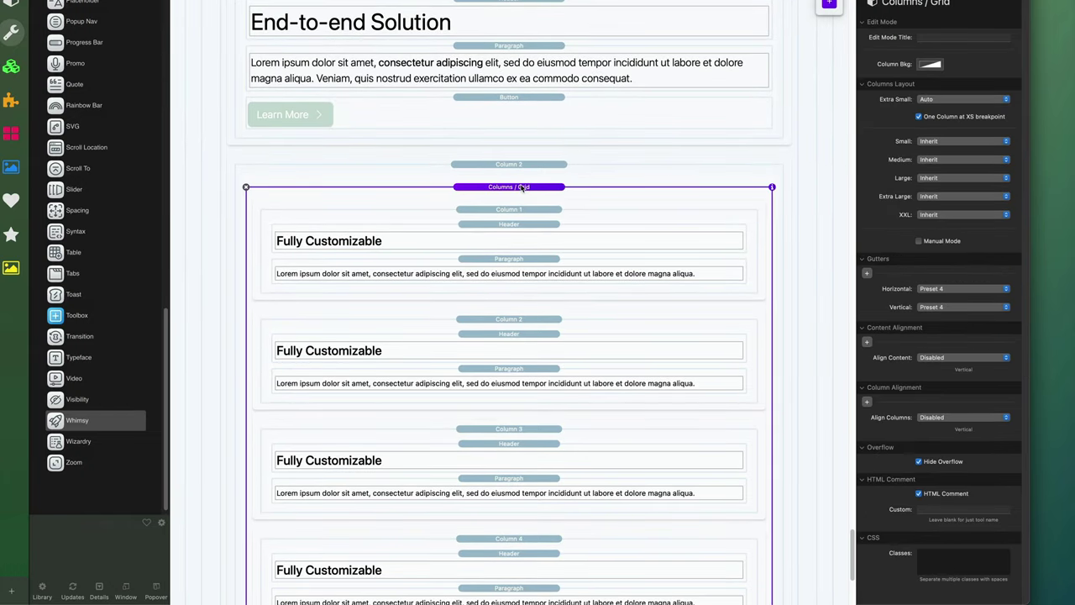
pyautogui.press('Delete')
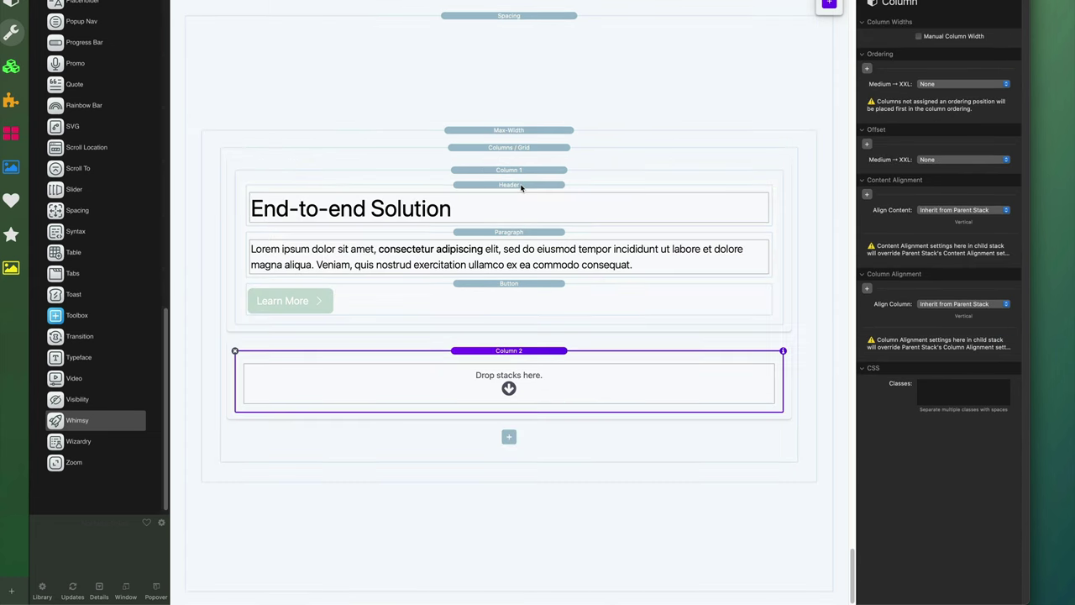
pyautogui.click(520, 187)
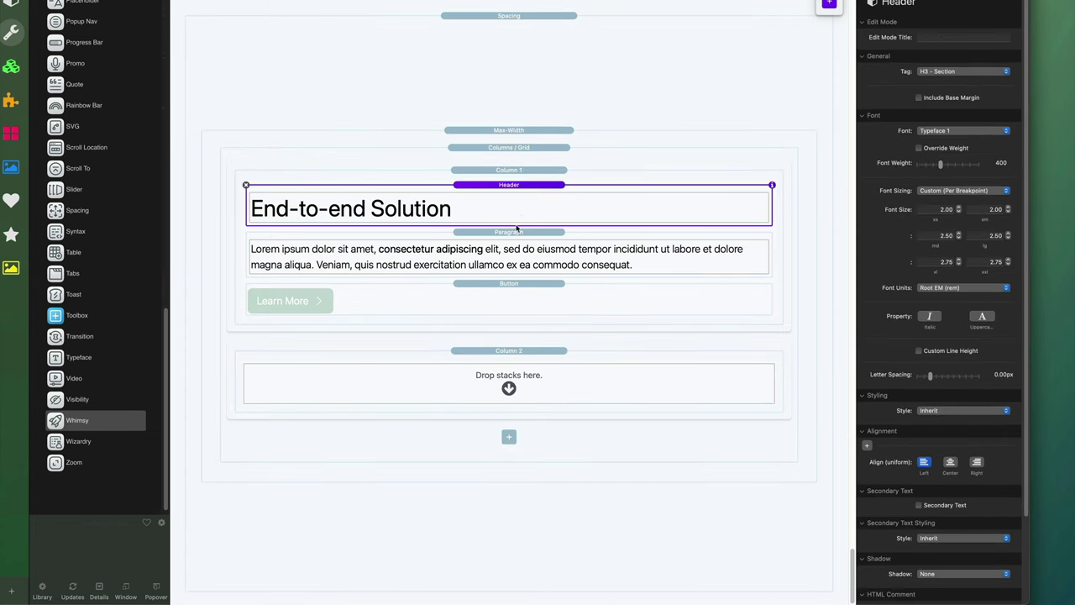
pyautogui.keyDown('shift'); pyautogui.click(518, 237); pyautogui.keyUp('shift')
pyautogui.keyDown('shift'); pyautogui.click(518, 300); pyautogui.keyUp('shift')
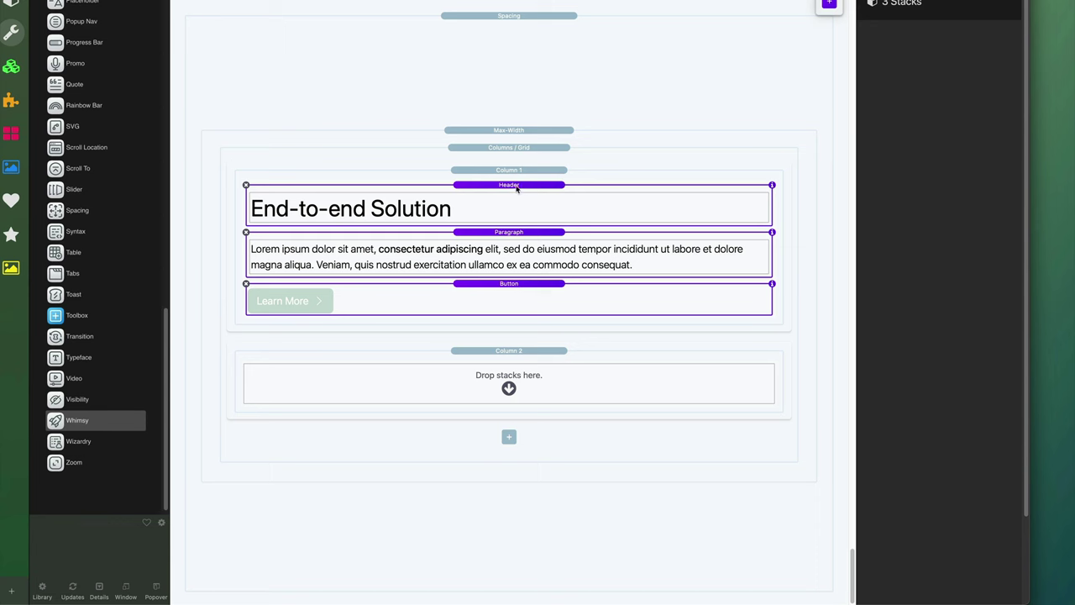
pyautogui.moveTo(513, 184); pyautogui.dragTo(516, 386)
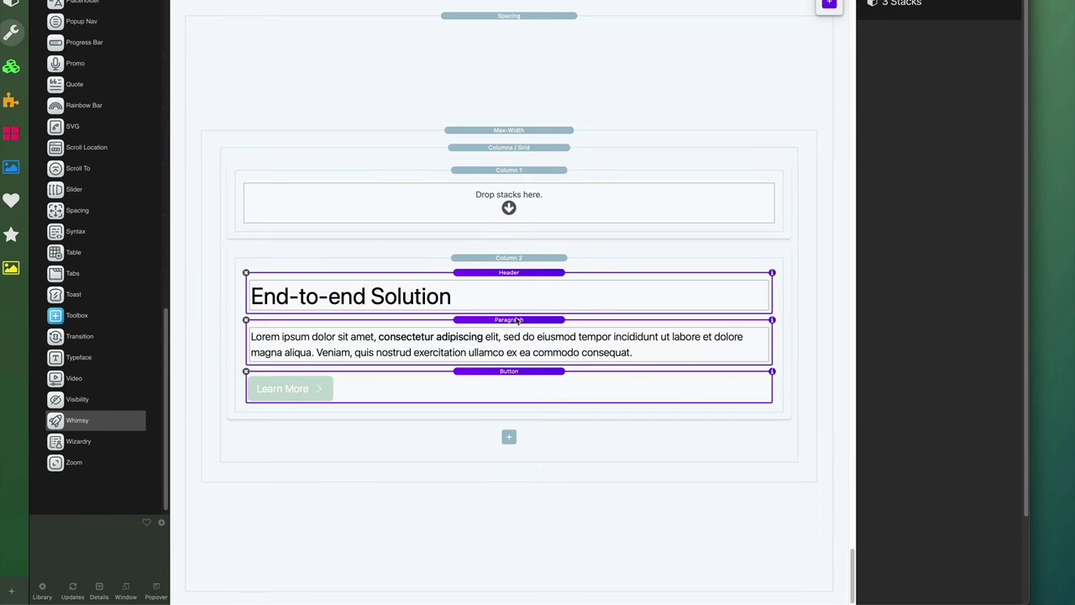
# - Place a Badge Box in the empty Column 1 and add Icons with a Bootstrap Icons badge to its Badge area
pyautogui.click(525, 192)
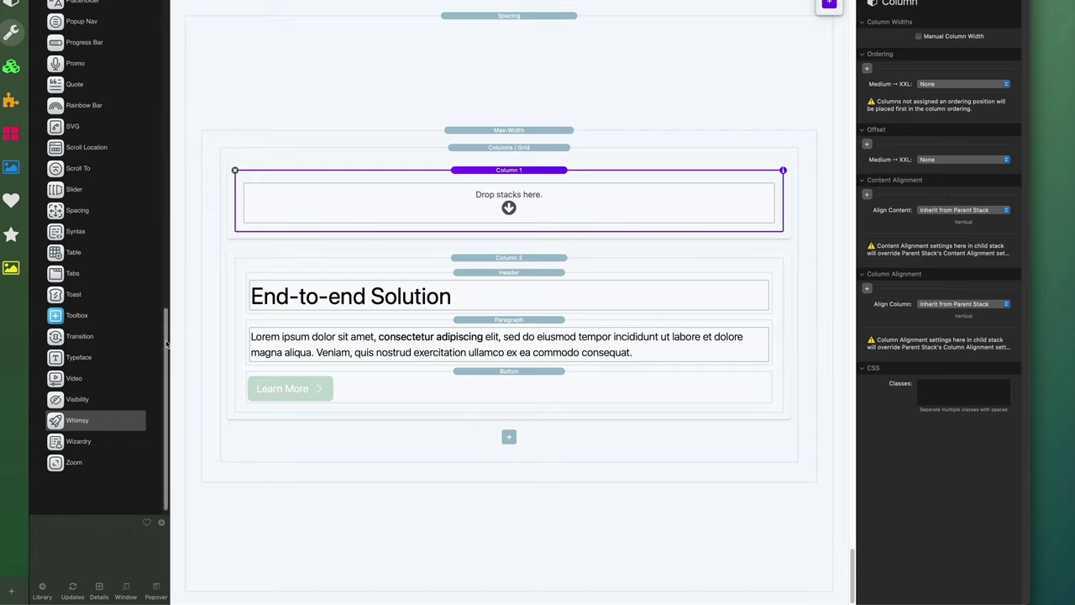
pyautogui.moveTo(166, 343); pyautogui.dragTo(166, 43)
pyautogui.click(98, 94)
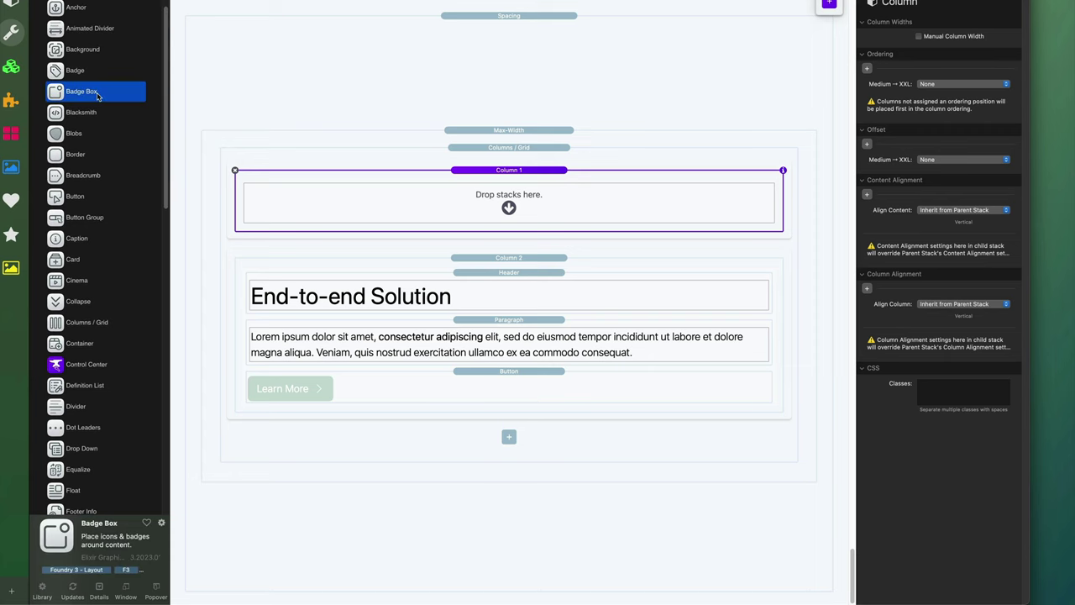
pyautogui.moveTo(98, 95); pyautogui.dragTo(438, 213)
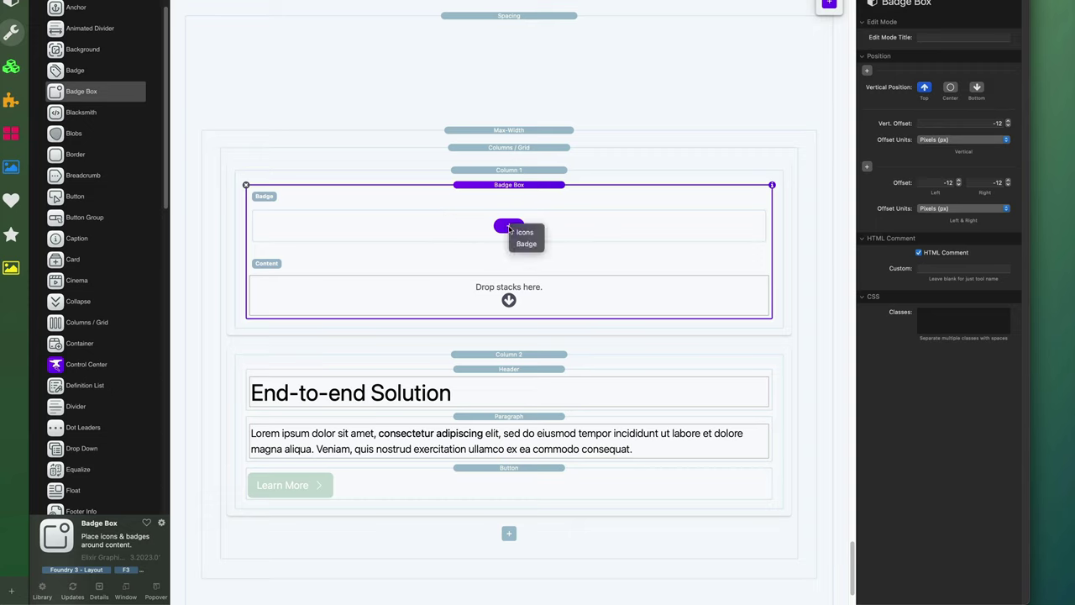
pyautogui.click(519, 231)
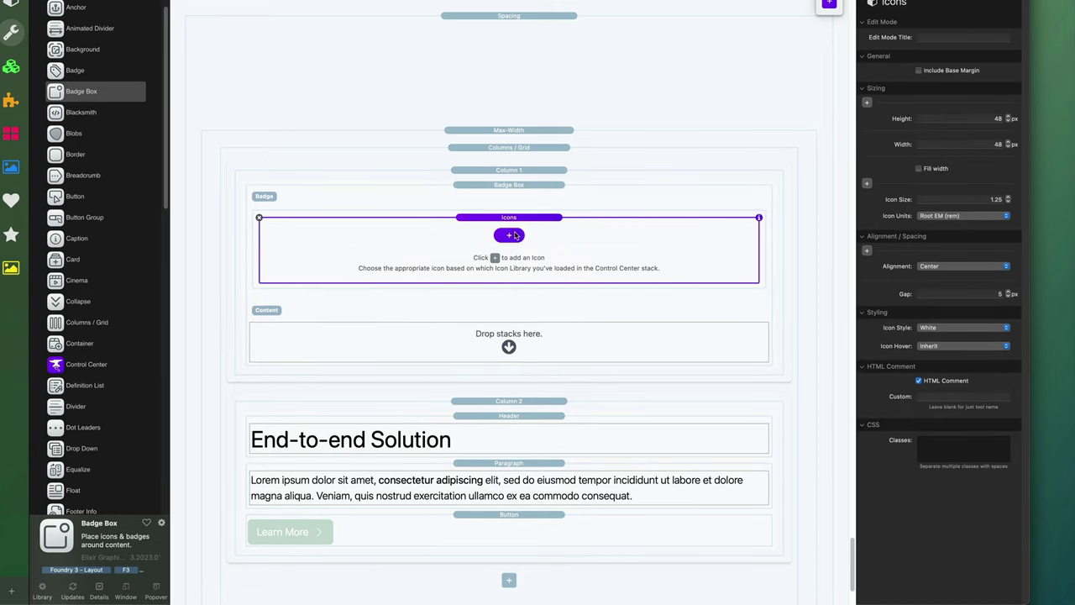
pyautogui.click(513, 235)
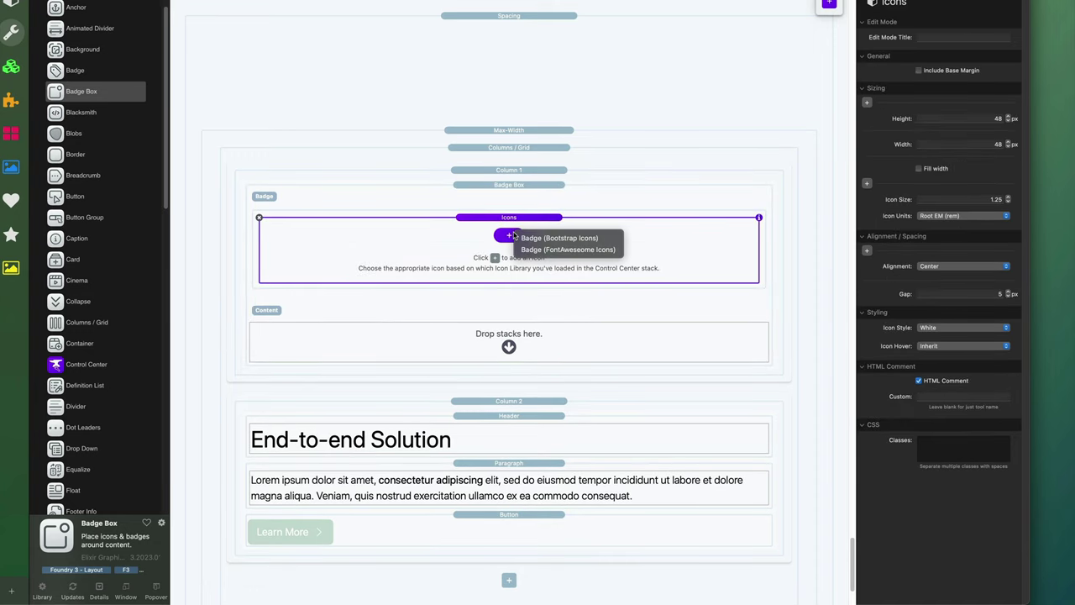
pyautogui.click(569, 240)
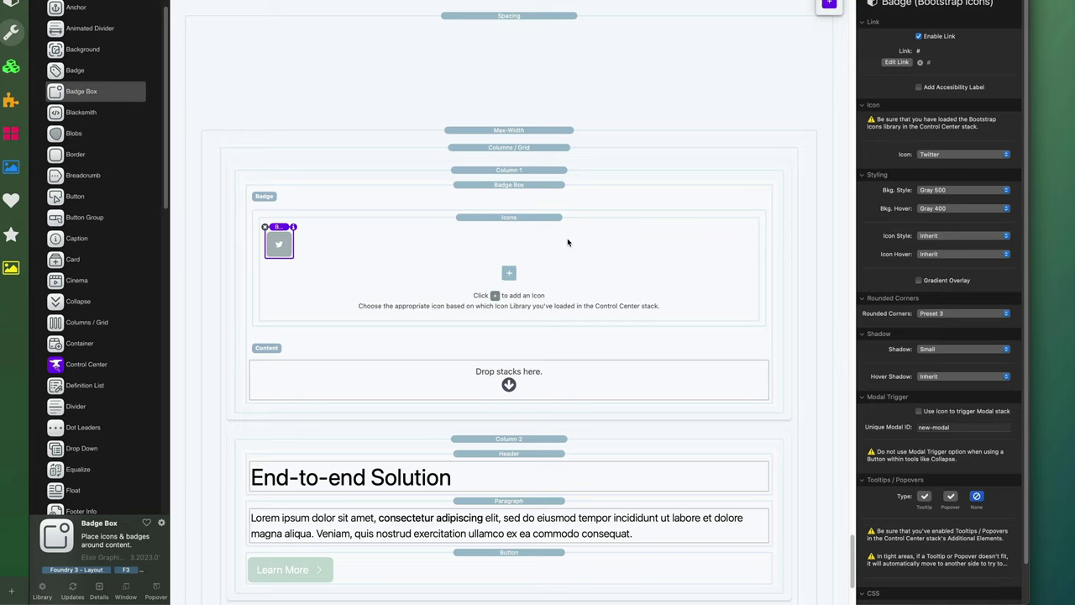
# - Set the badge's icon to Star and its background style to Secondary
pyautogui.click(965, 155)
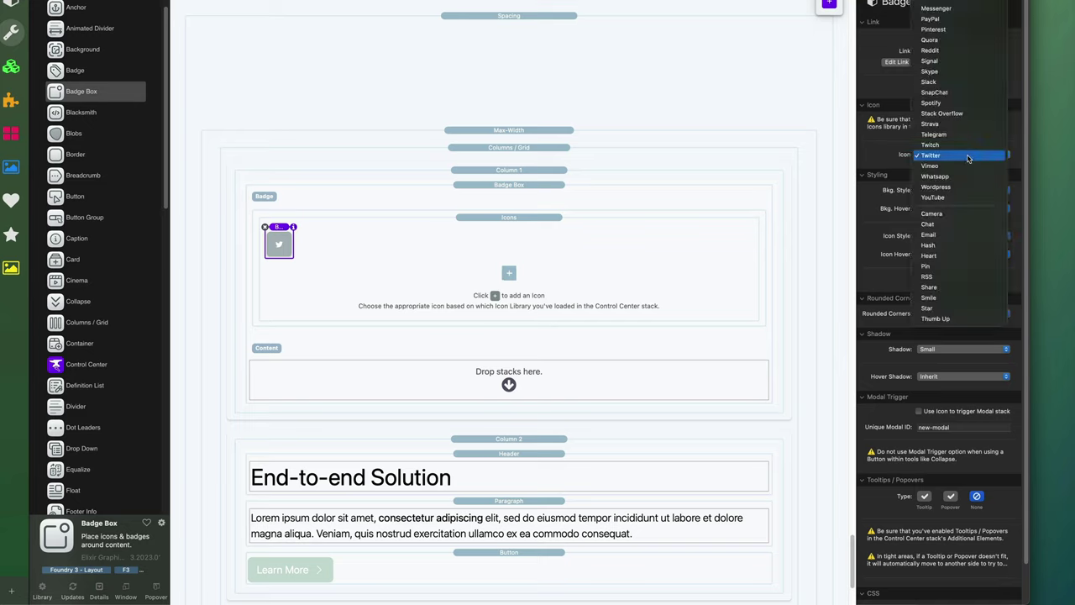
pyautogui.click(945, 308)
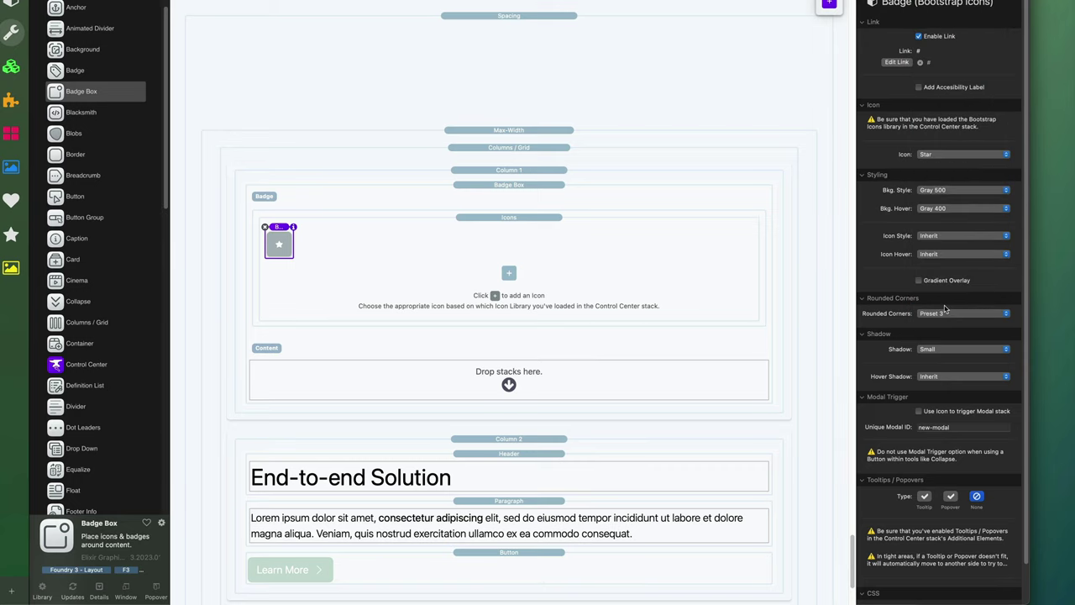
pyautogui.click(947, 191)
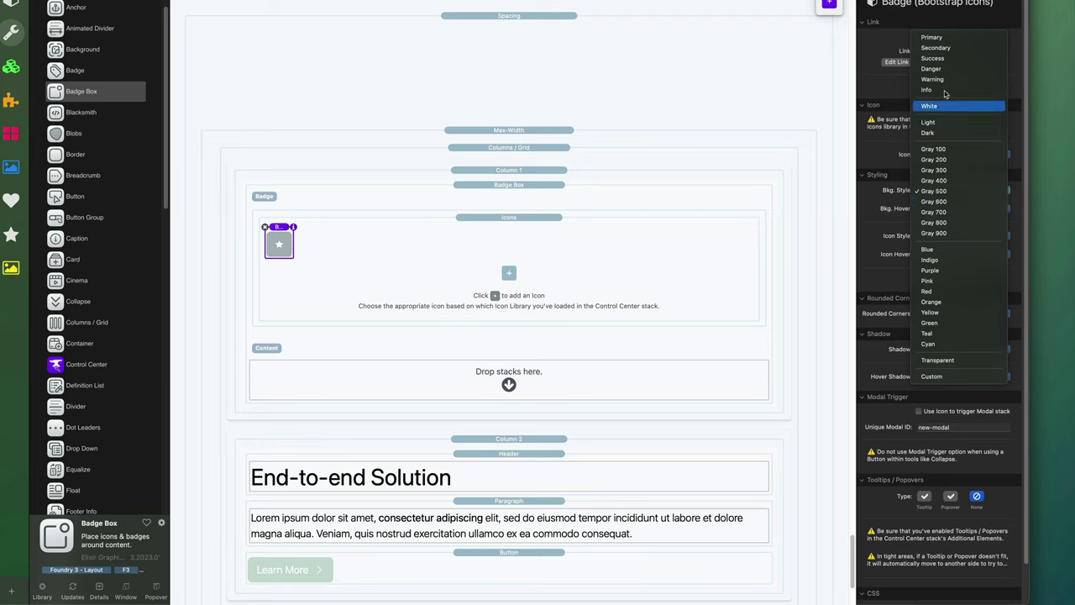
pyautogui.click(941, 38)
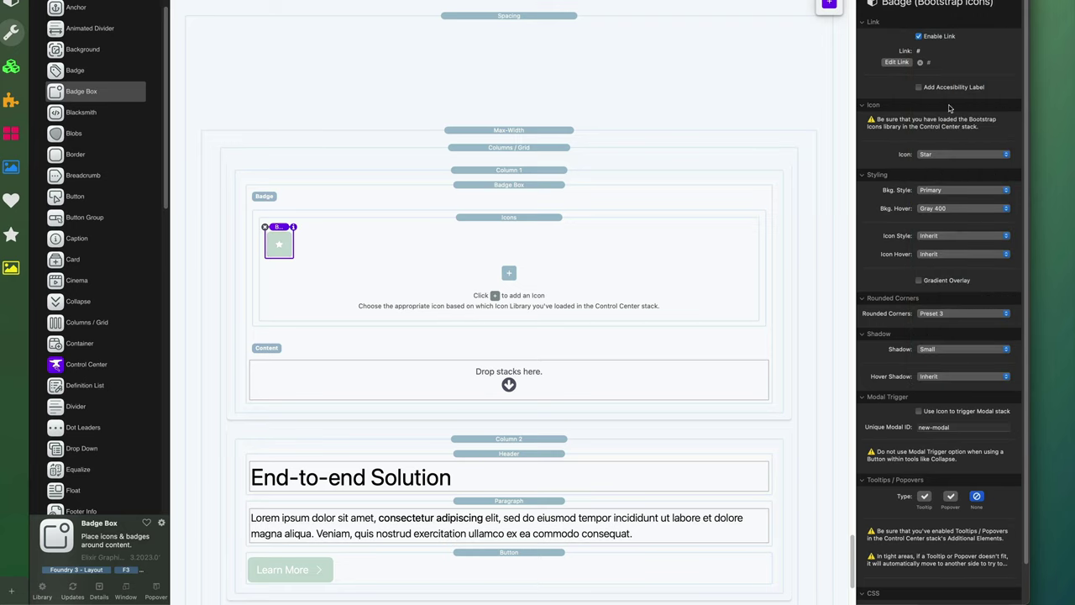
pyautogui.click(949, 192)
pyautogui.click(953, 208)
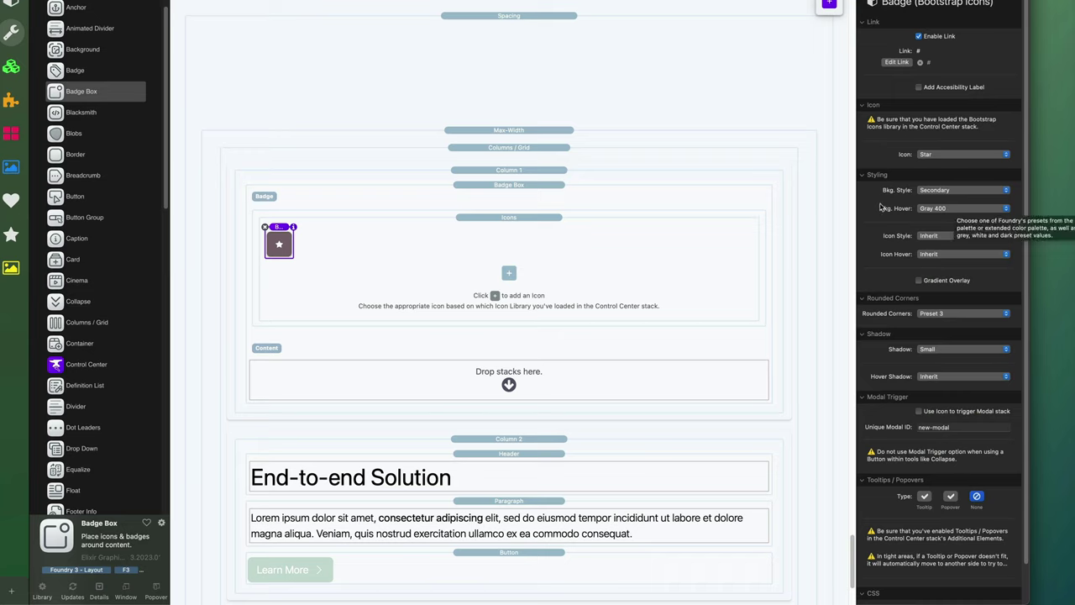
# - Set the Icons stack to 64 px height and width with a 2 rem icon size, and the Badge Box's vertical offset to -10 px
pyautogui.click(495, 223)
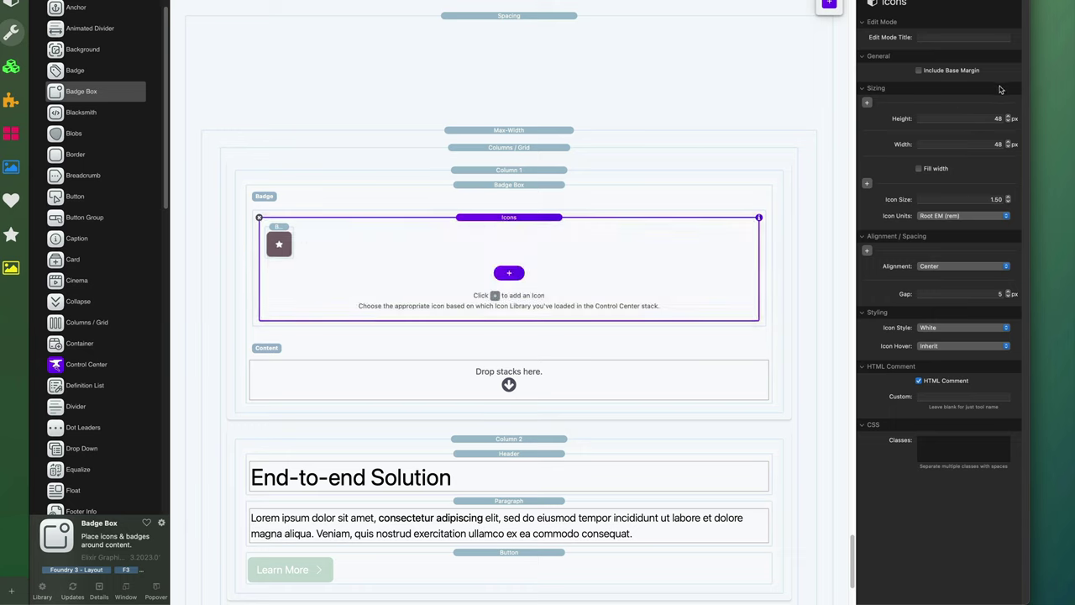
pyautogui.click(965, 122)
pyautogui.write('64')
pyautogui.press('Tab')
pyautogui.write('64')
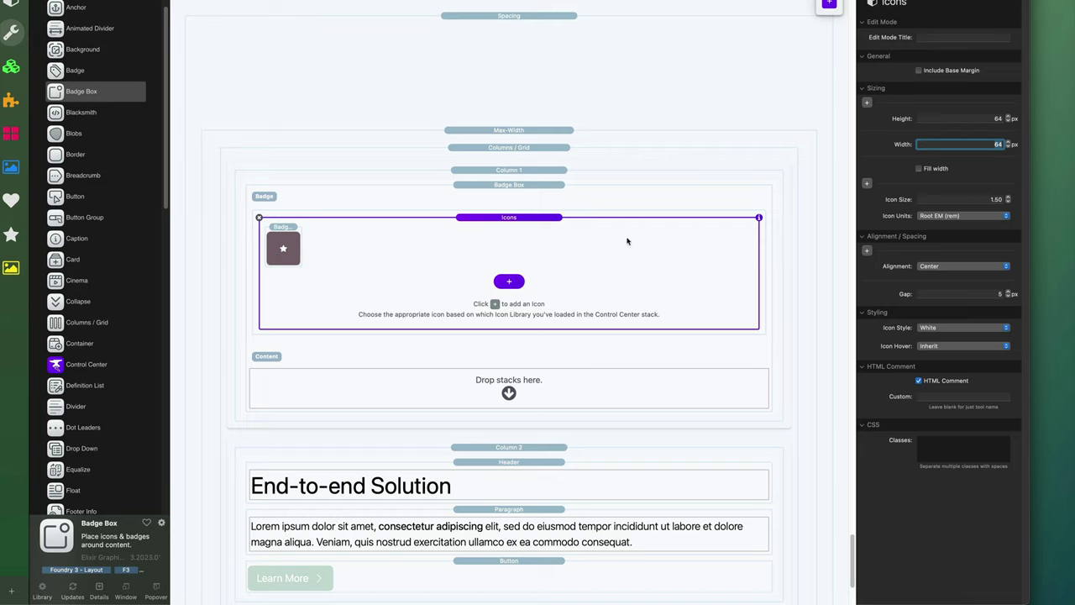
pyautogui.click(984, 198)
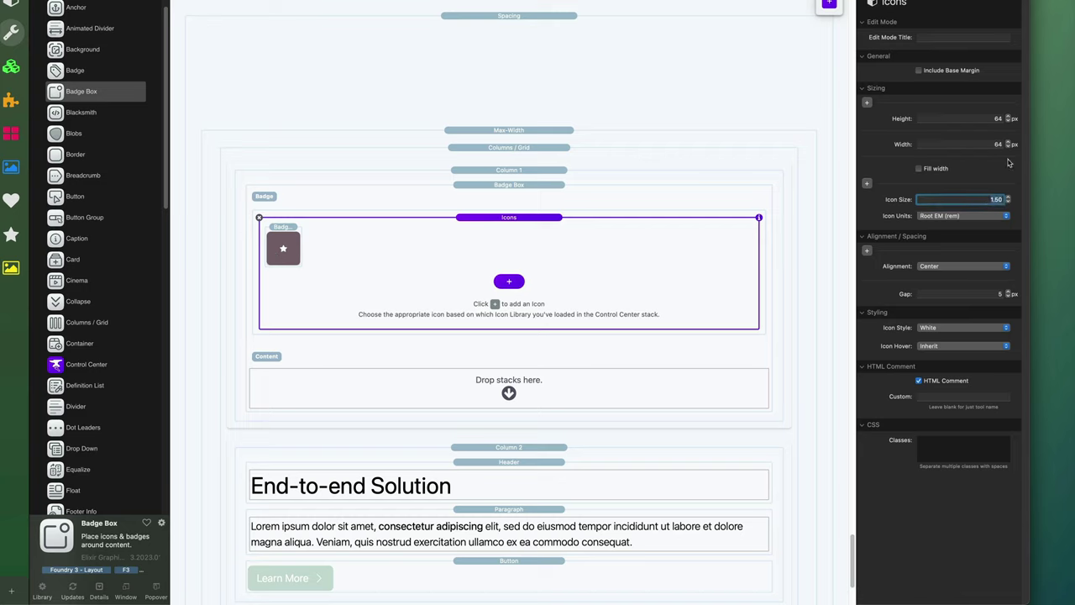
pyautogui.write('2')
pyautogui.press('Return')
pyautogui.click(504, 185)
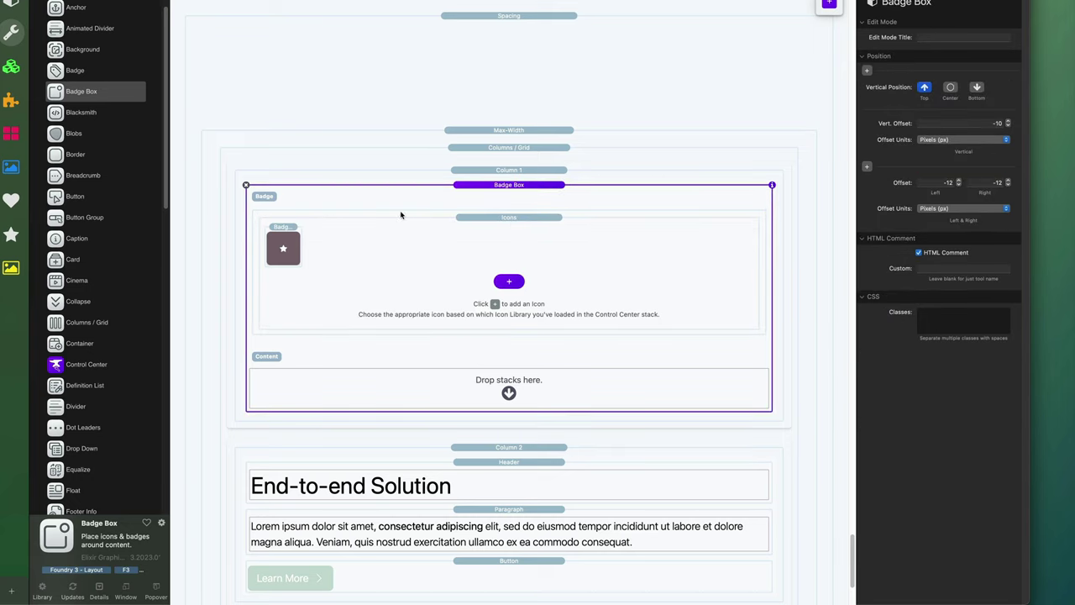
# - Paste the drill photo's Image stack into the Badge Box's Content area and check the section in preview
pyautogui.click(477, 222)
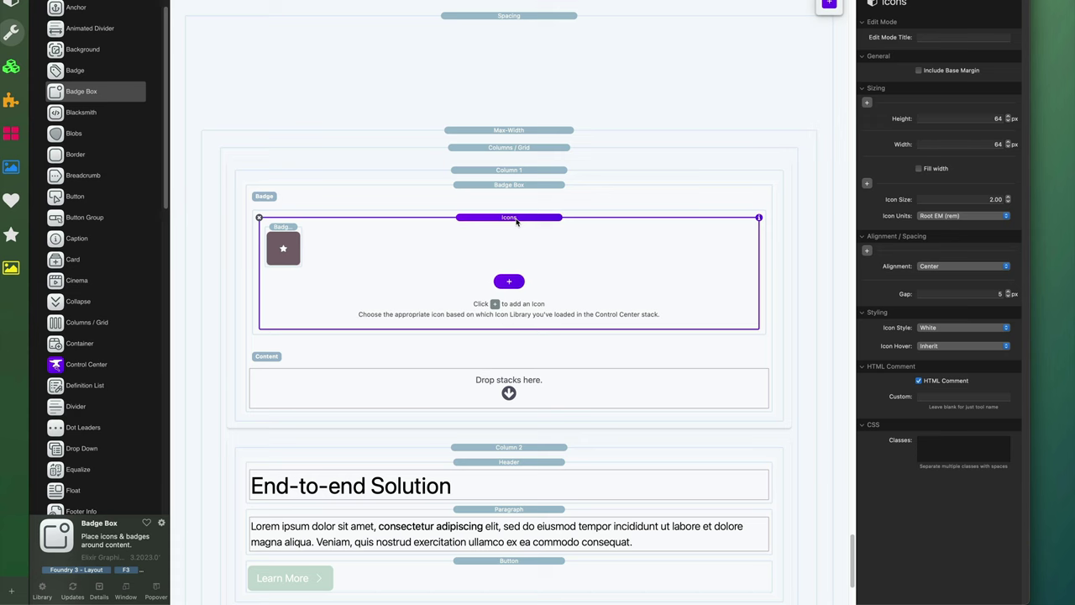
pyautogui.press('super+v')
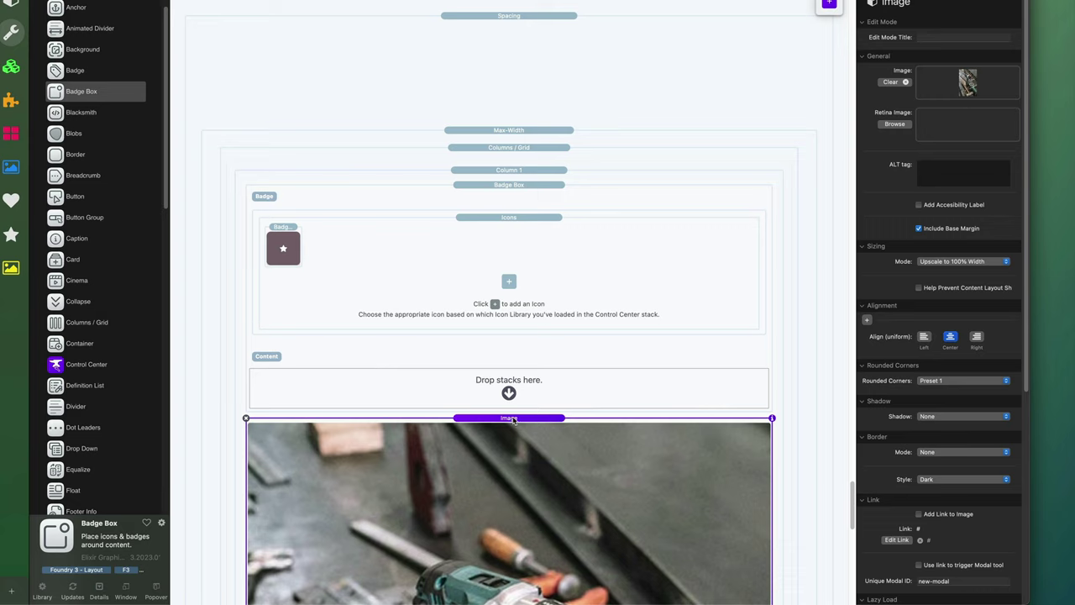
pyautogui.moveTo(512, 418); pyautogui.dragTo(512, 391)
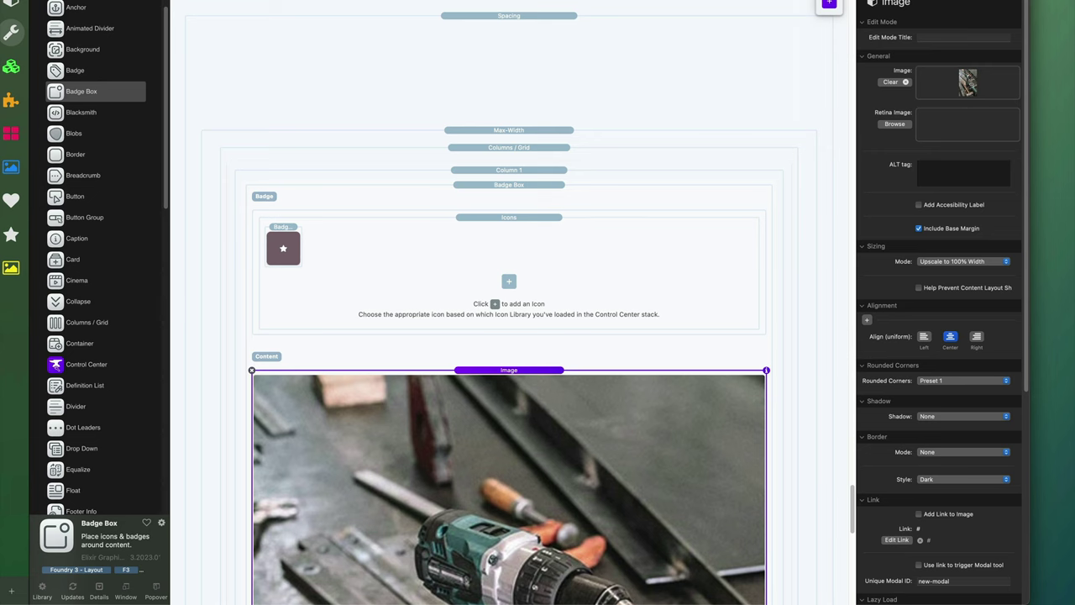
pyautogui.press('super+r')
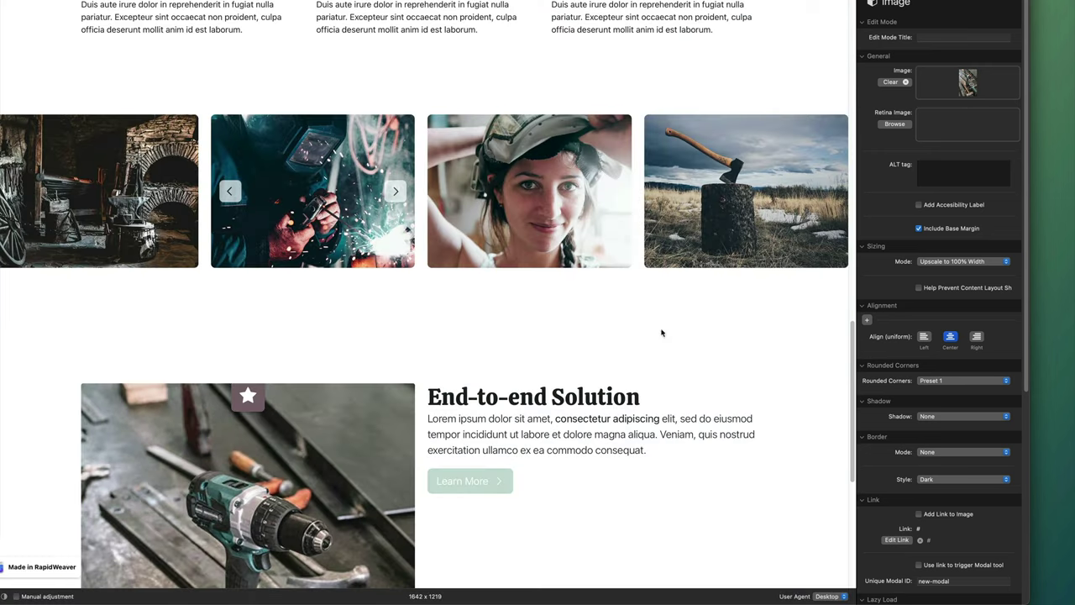
pyautogui.scroll(-5, 661, 332)
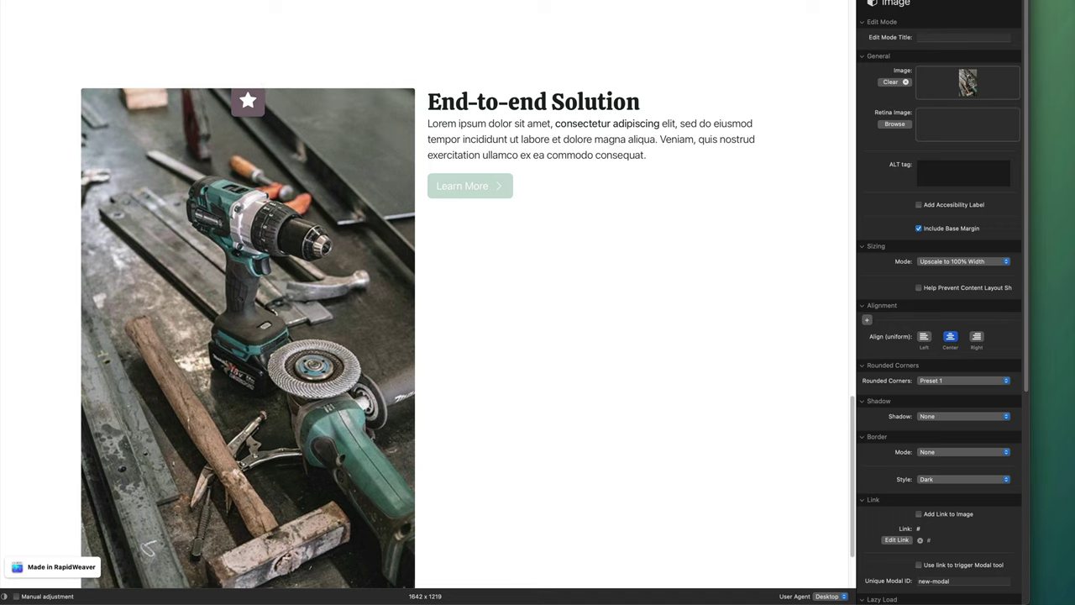
pyautogui.press('super+r')
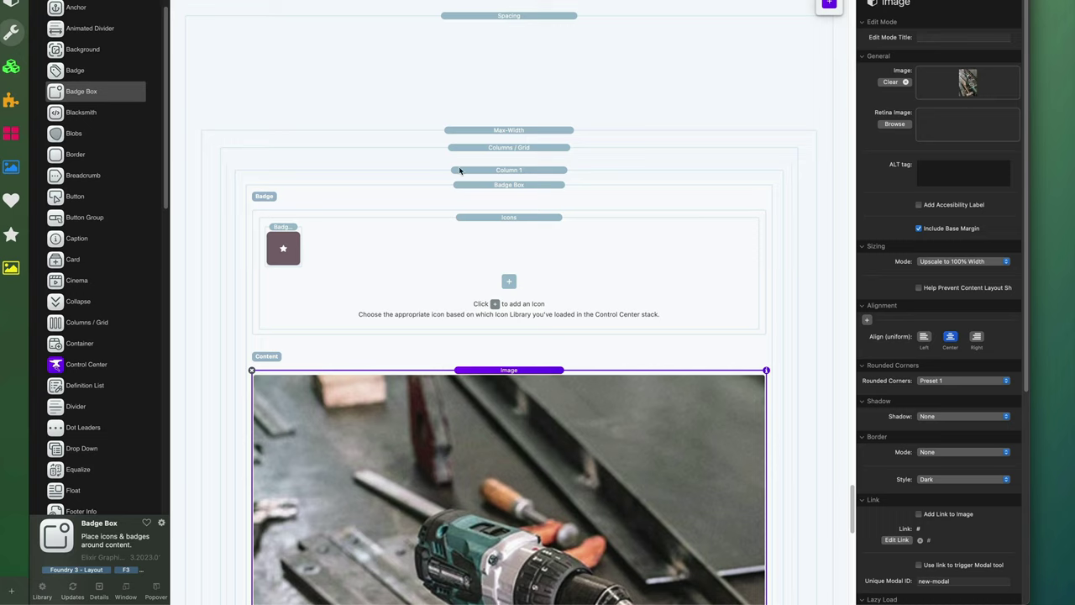
# - Review the settings of the Badge Box, its enclosing Columns / Grid and the drill photo's Image stack
pyautogui.click(483, 229)
pyautogui.click(528, 203)
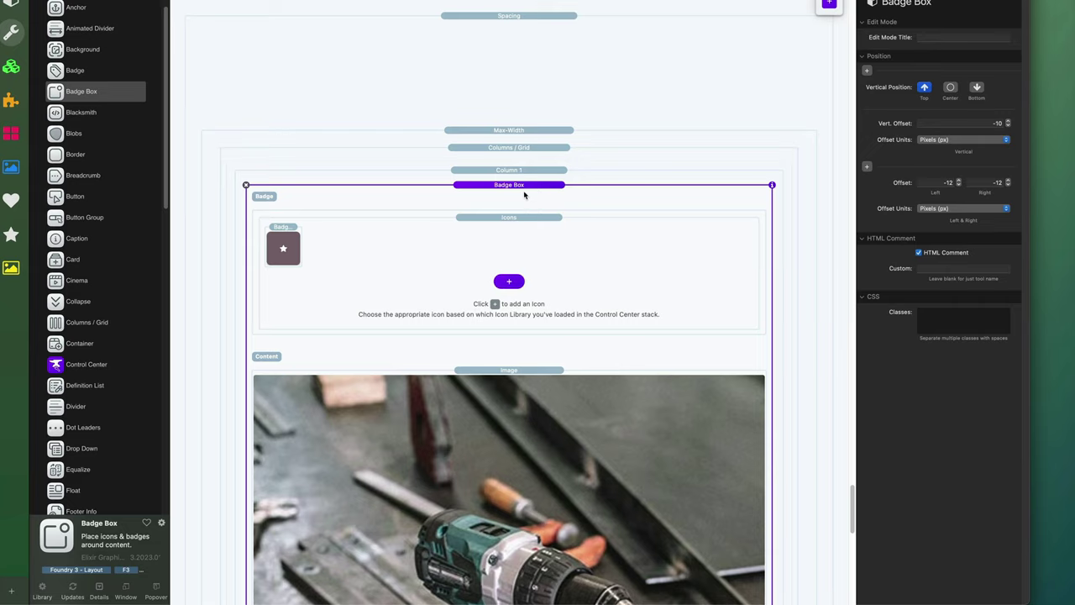
pyautogui.click(500, 150)
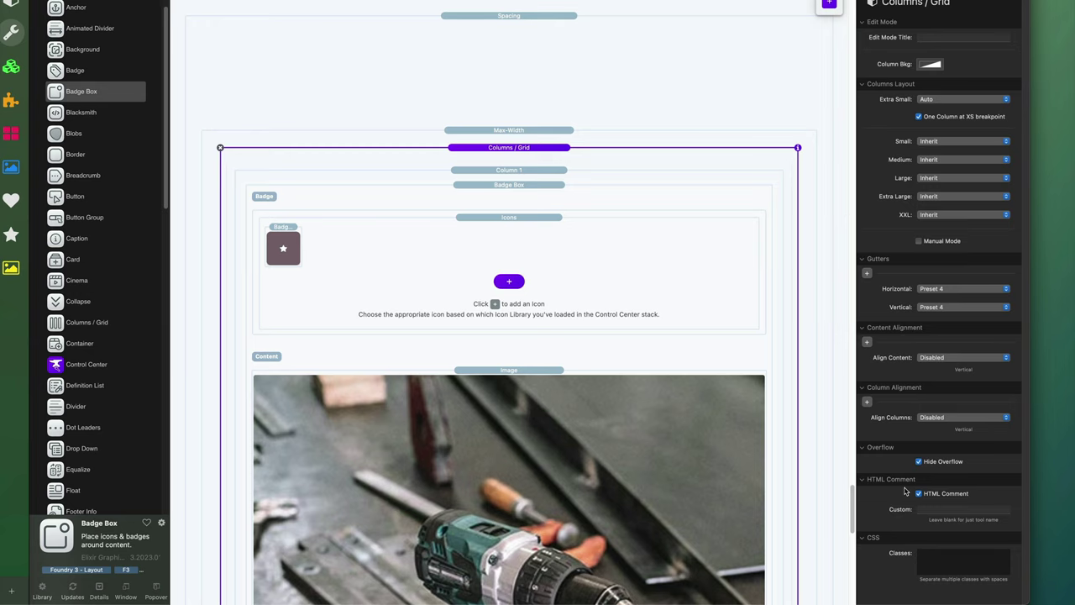
pyautogui.scroll(-5, 531, 252)
pyautogui.click(531, 234)
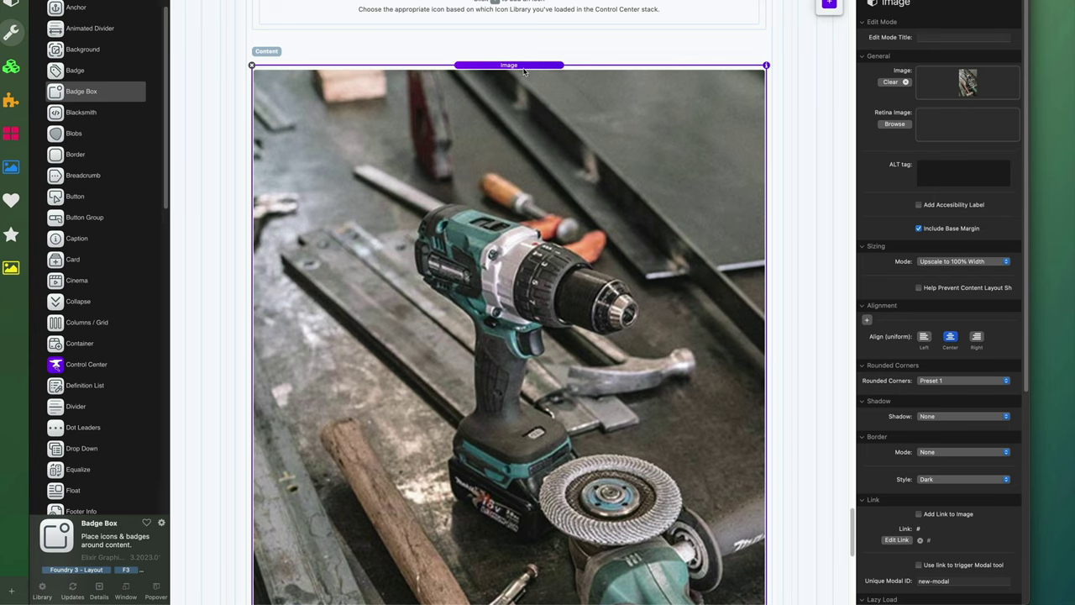
pyautogui.scroll(5, 517, 276)
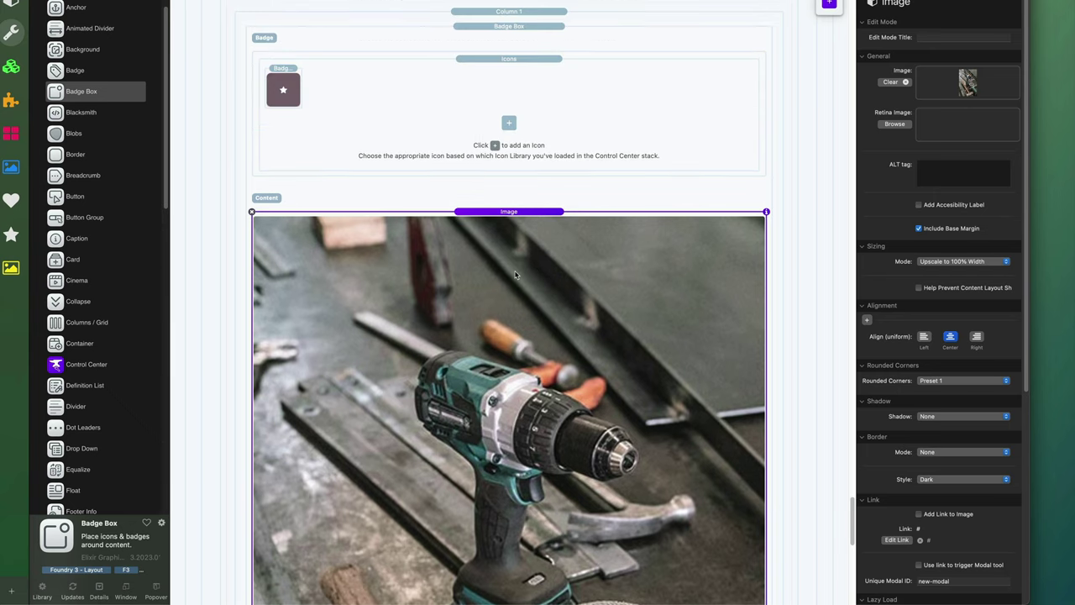
pyautogui.scroll(1, 517, 276)
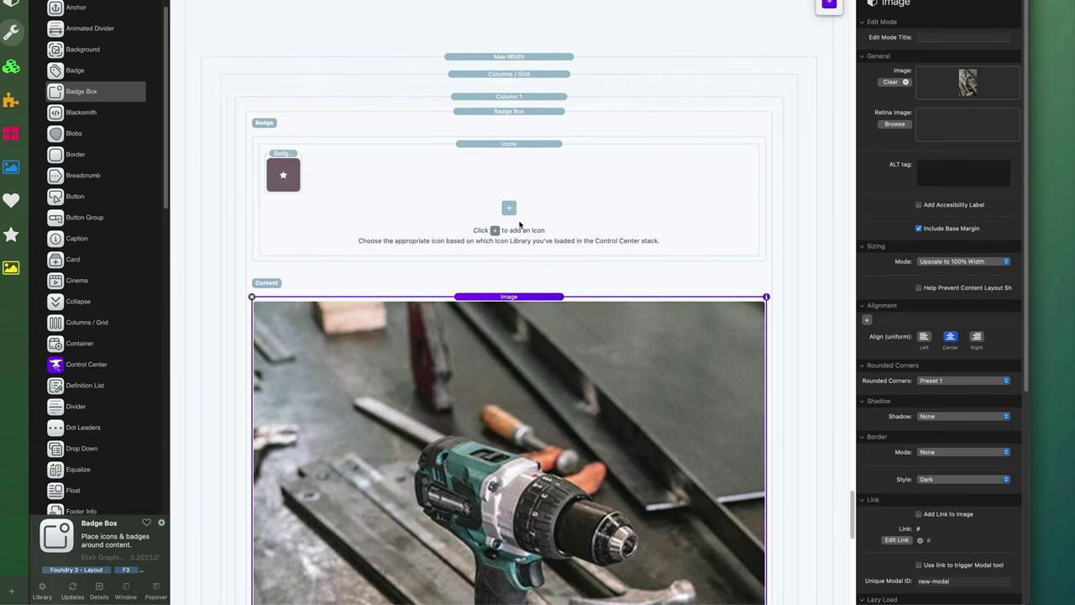
# - Turn off Hide Overflow for the Columns / Grid enclosing the Badge Box and check the badge in preview
pyautogui.click(522, 74)
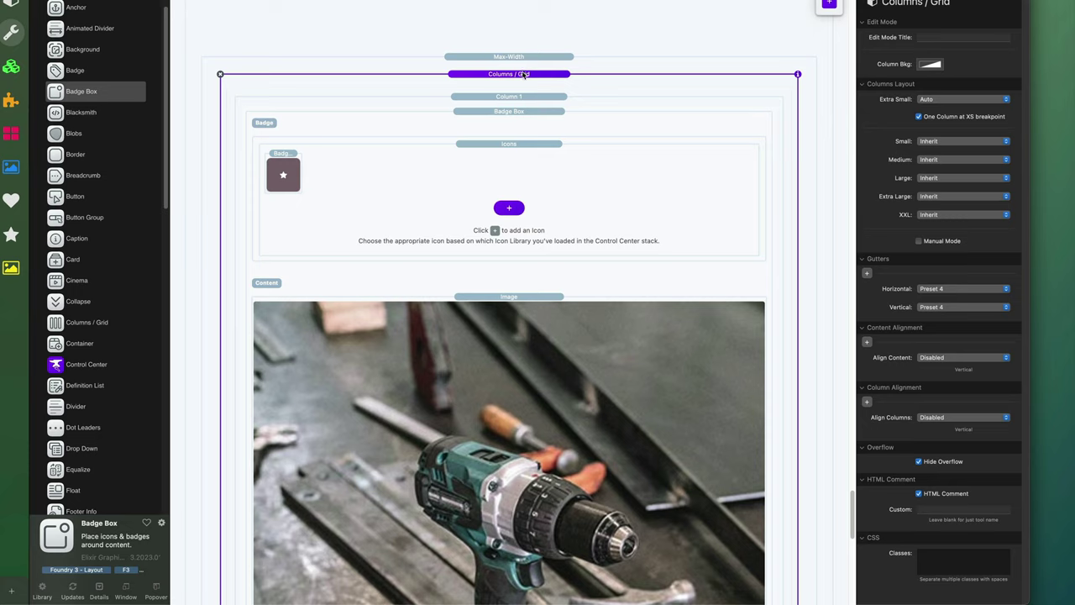
pyautogui.click(920, 462)
pyautogui.press('super+r')
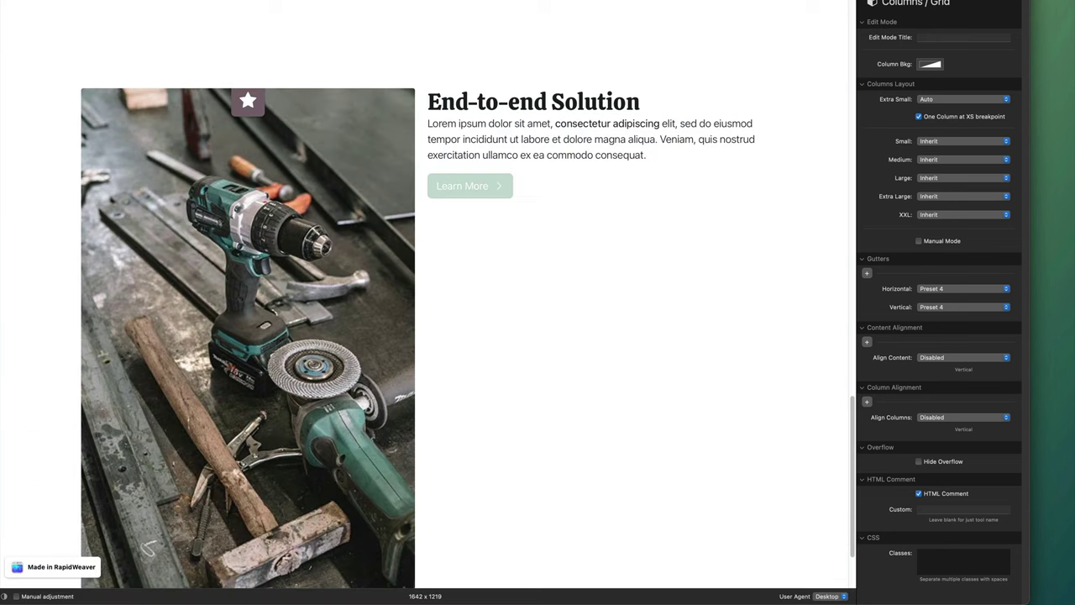
pyautogui.scroll(5, 570, 340)
pyautogui.scroll(-5, 570, 340)
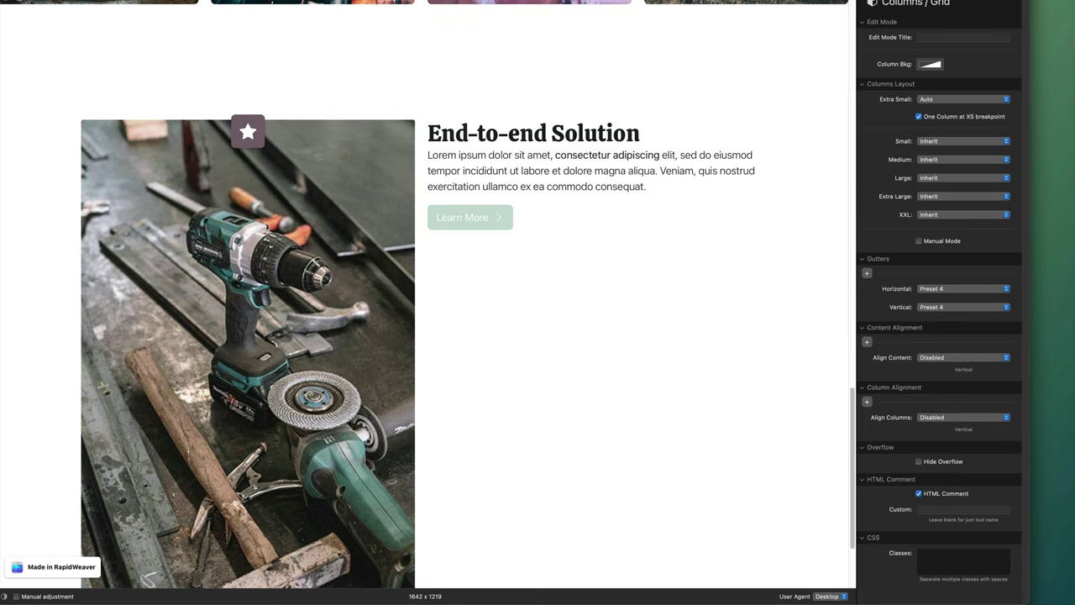
pyautogui.click(588, 1)
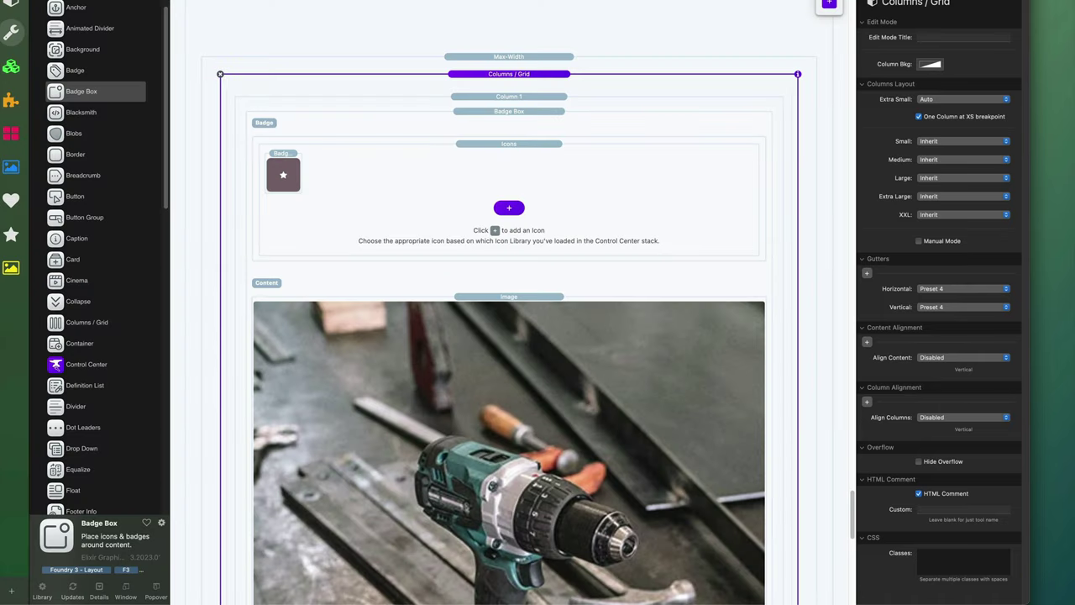
# - Set the Icons stack's alignment to Right and check the badge's placement over the drill photo in preview
pyautogui.click(477, 152)
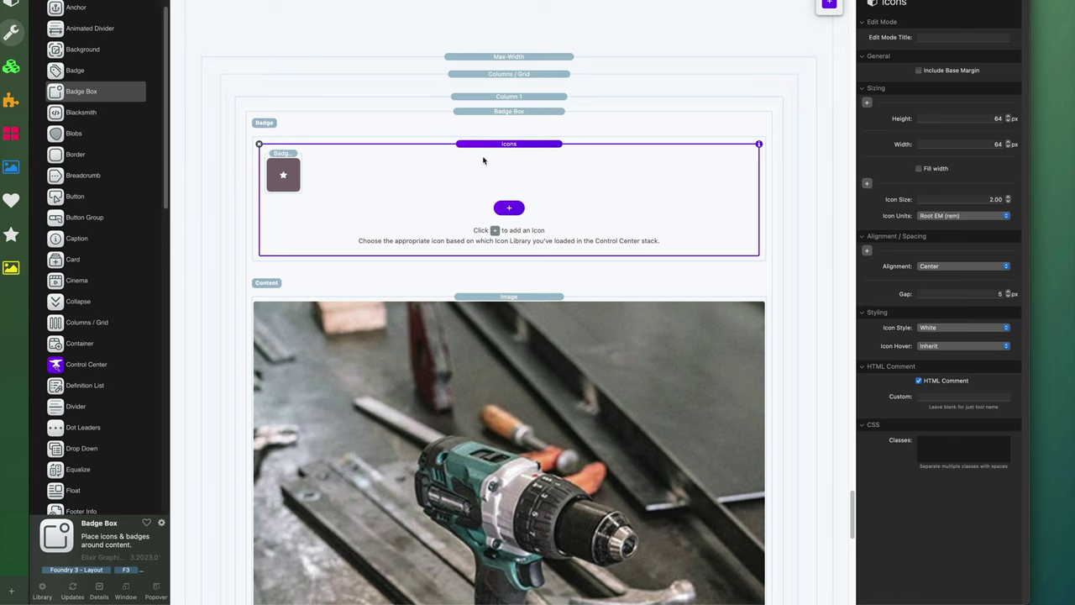
pyautogui.click(923, 266)
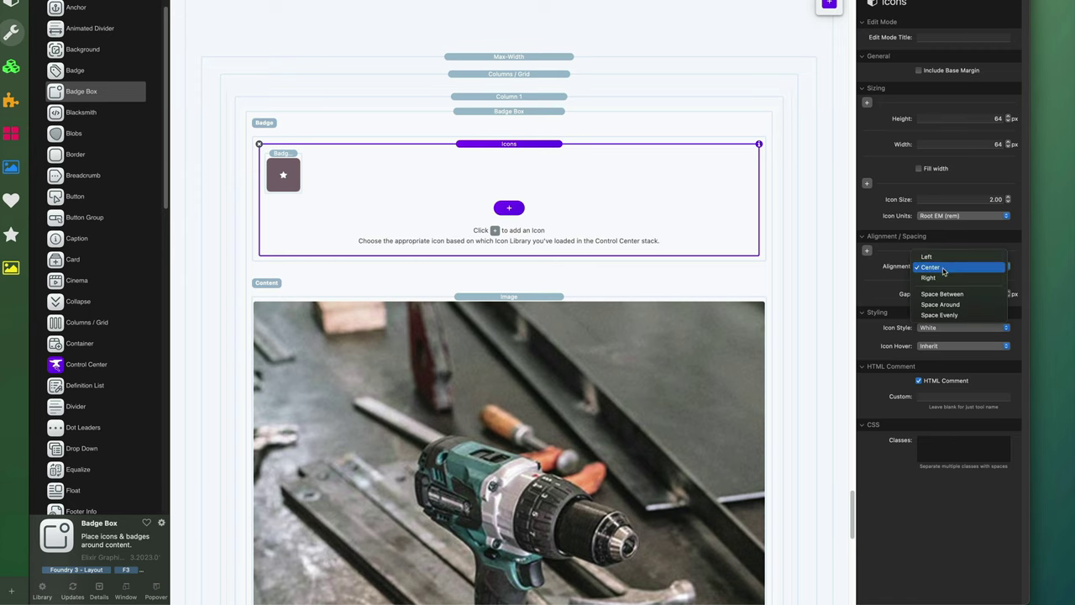
pyautogui.click(942, 277)
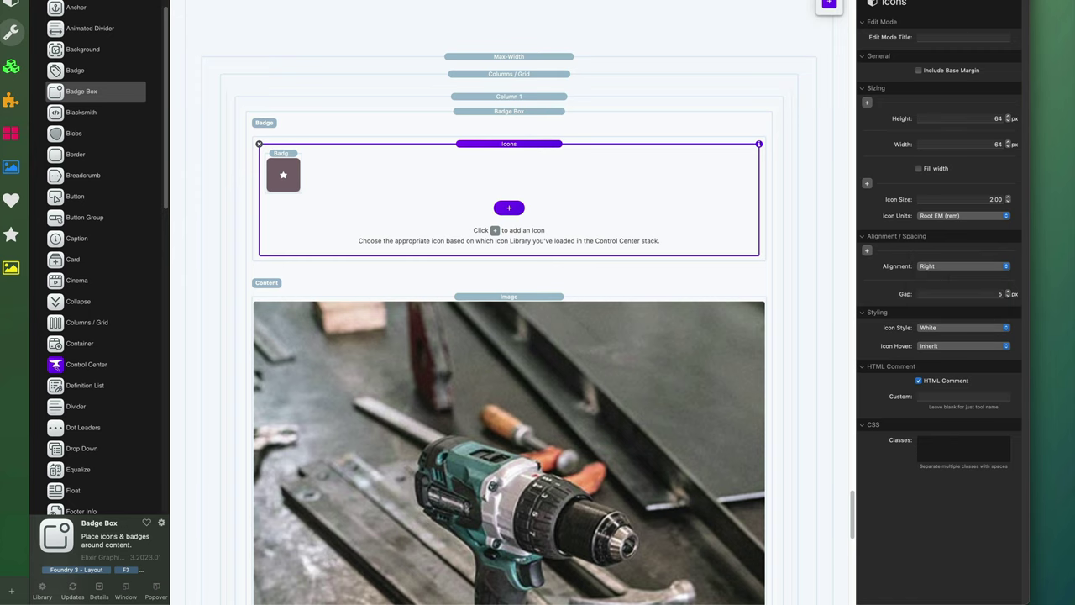
pyautogui.press('super+r')
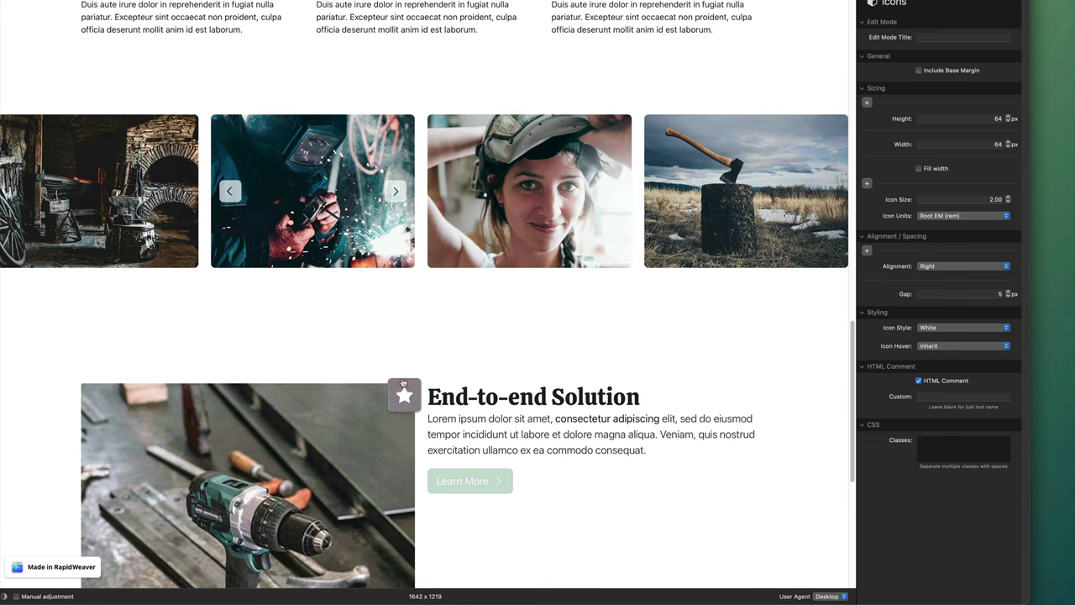
pyautogui.scroll(-4, 388, 198)
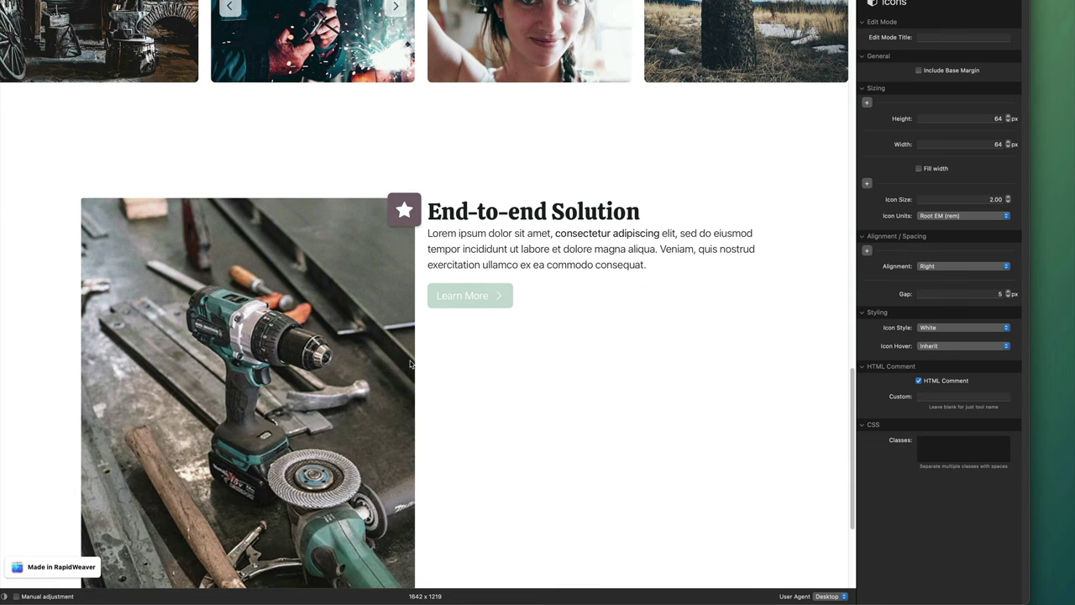
pyautogui.press('super+r')
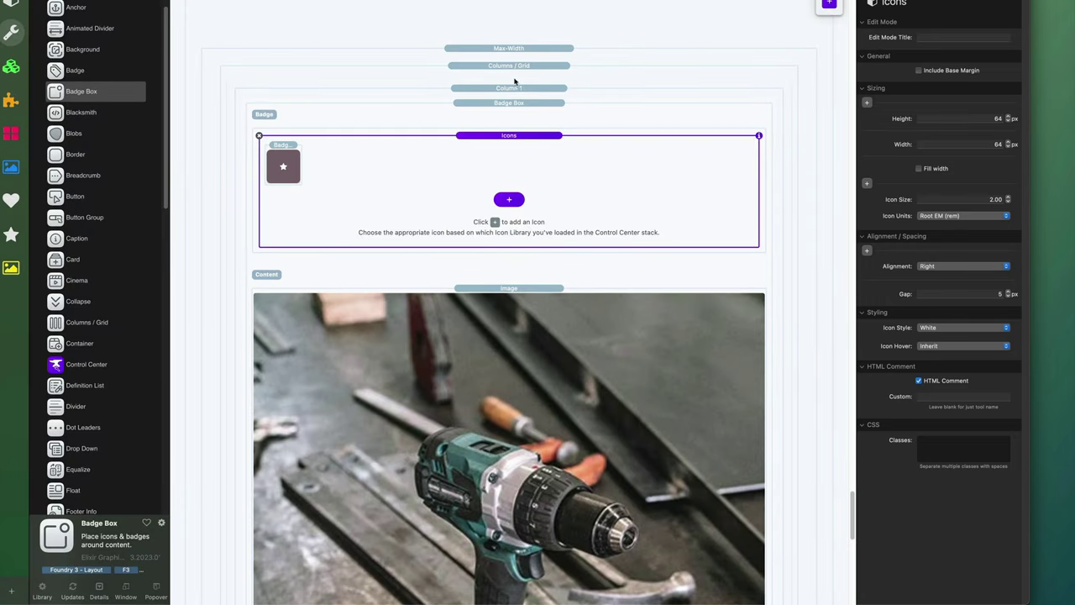
# - Enable Manual Column Width for Column 1, which holds the Badge Box, and set its Medium width to 4 Units
pyautogui.click(518, 88)
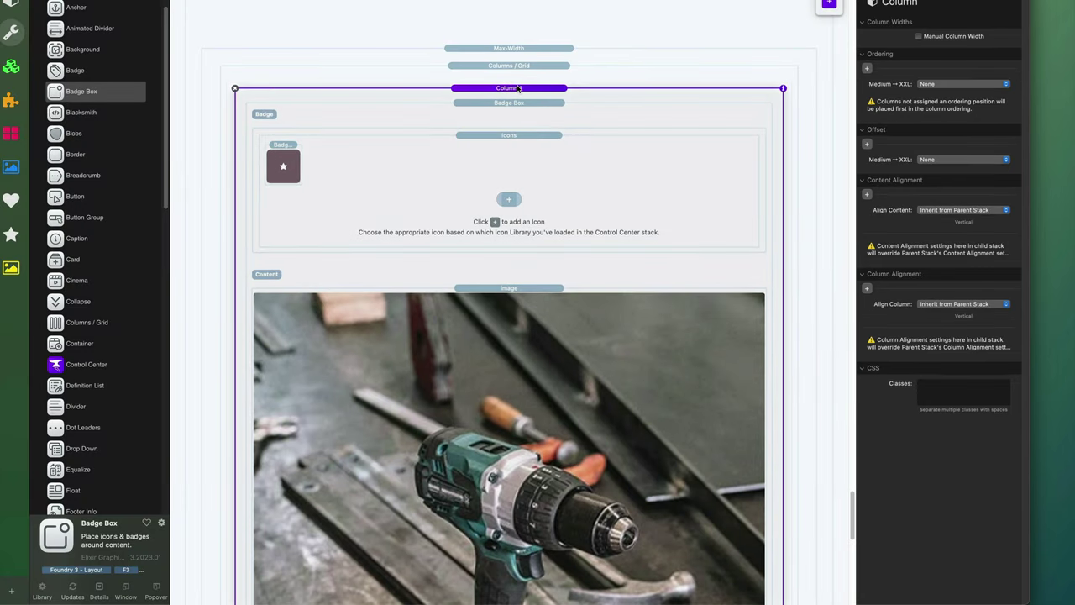
pyautogui.click(932, 36)
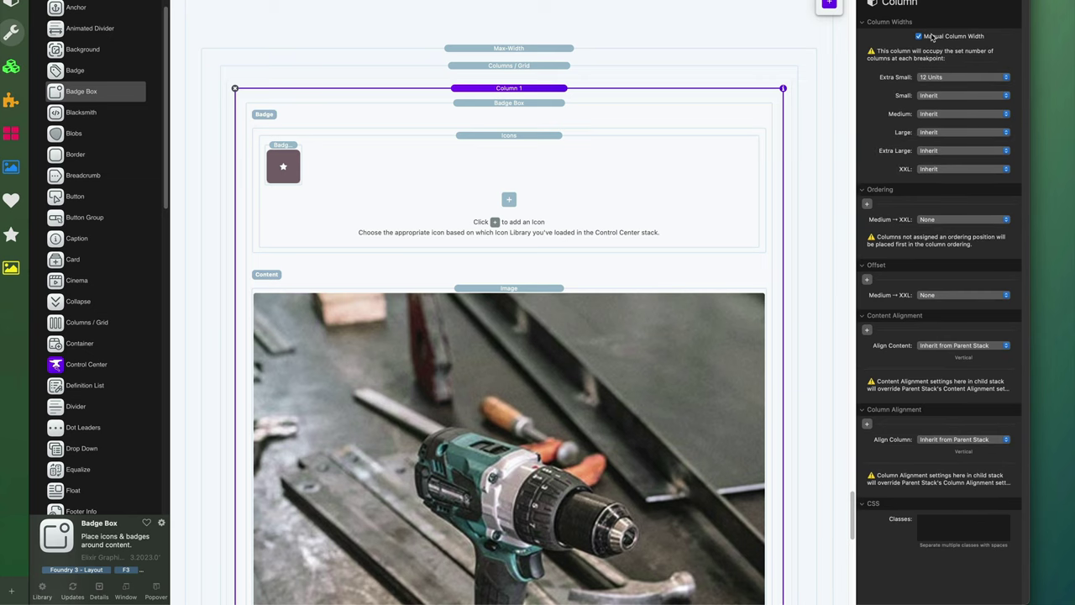
pyautogui.click(935, 114)
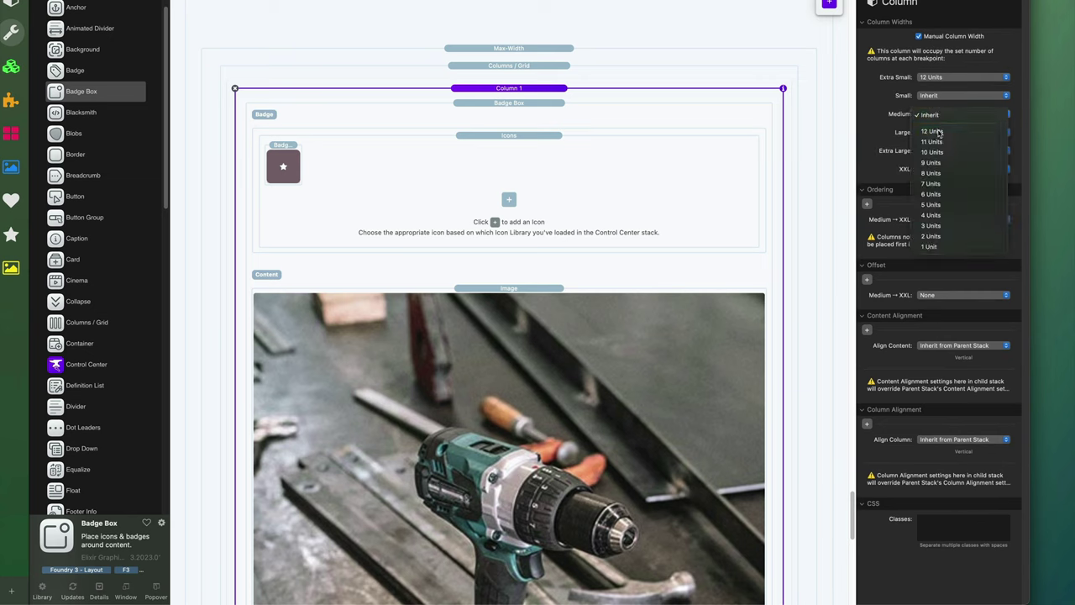
pyautogui.click(944, 215)
# - Enable Manual Column Width for Column 2 with the End-to-end Solution text, set Medium to 8 Units, and preview the layout
pyautogui.scroll(-10, 562, 290)
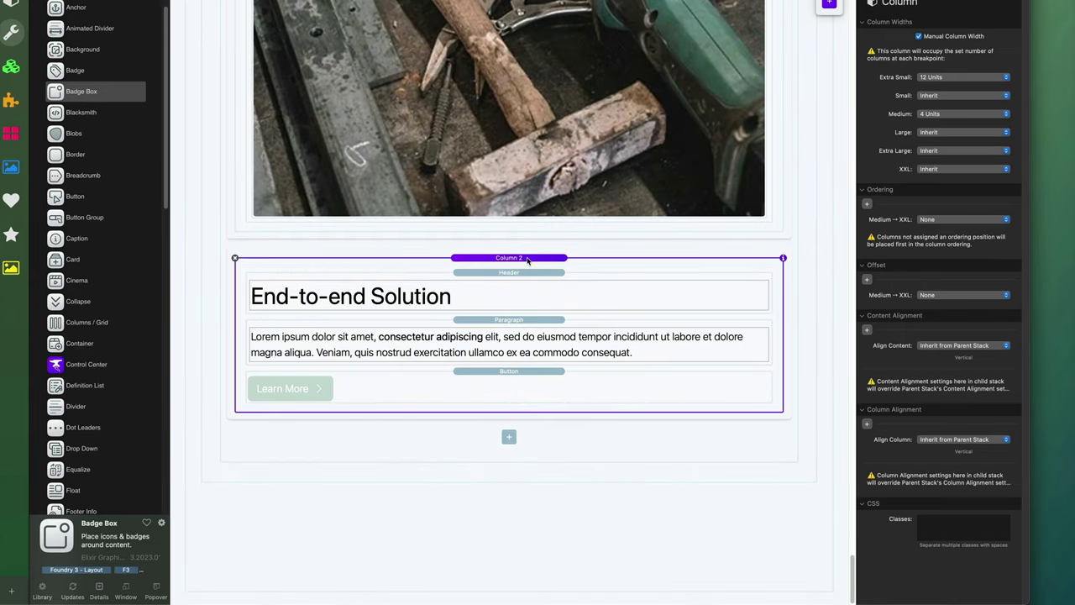
pyautogui.click(527, 261)
pyautogui.click(951, 38)
pyautogui.click(931, 117)
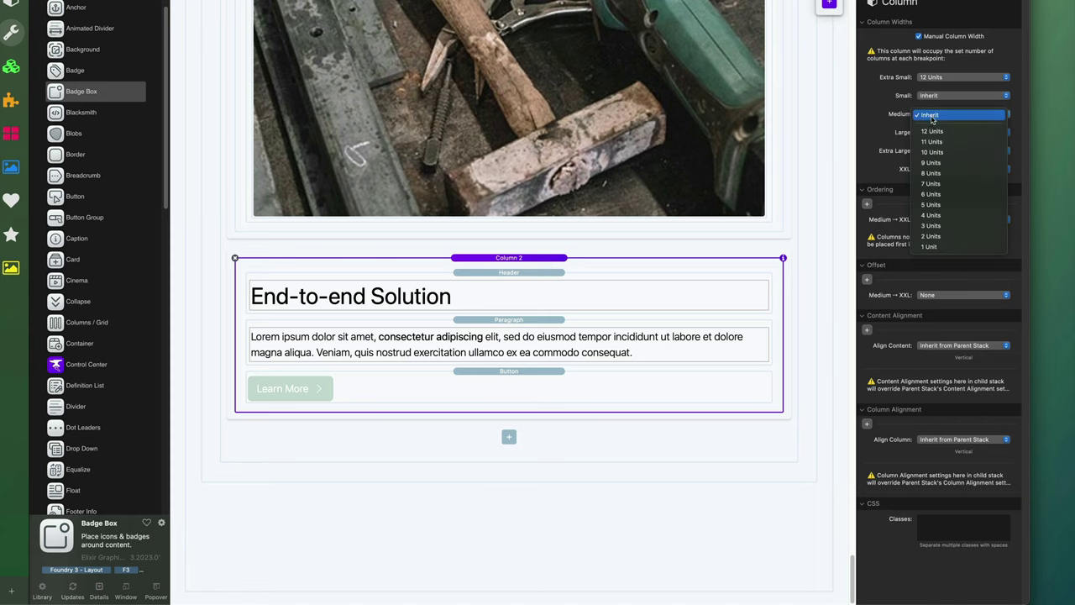
pyautogui.click(934, 174)
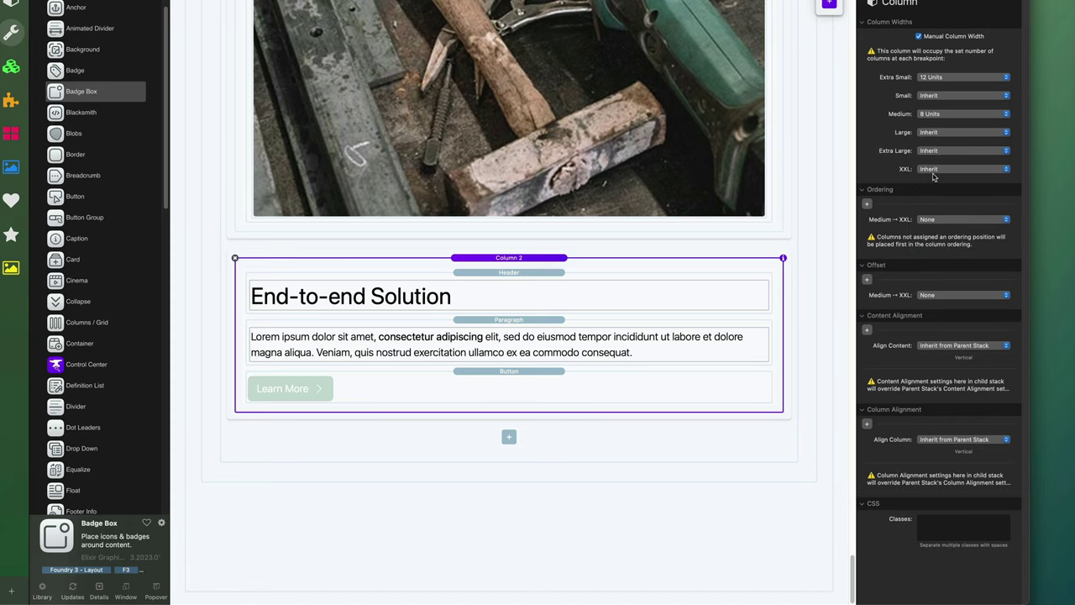
pyautogui.press('super+r')
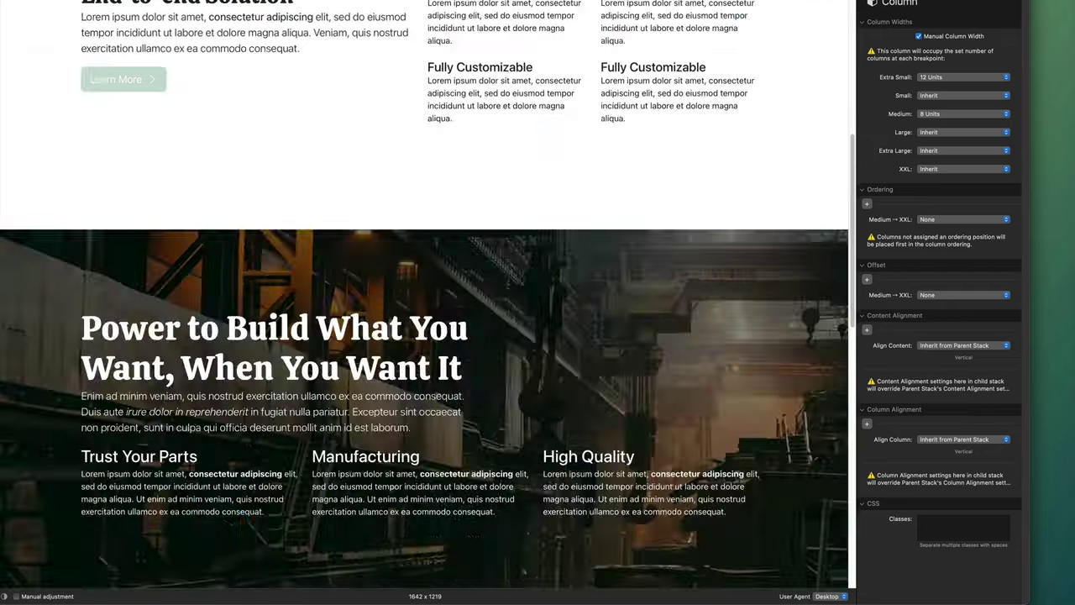
pyautogui.scroll(-3, 252, 319)
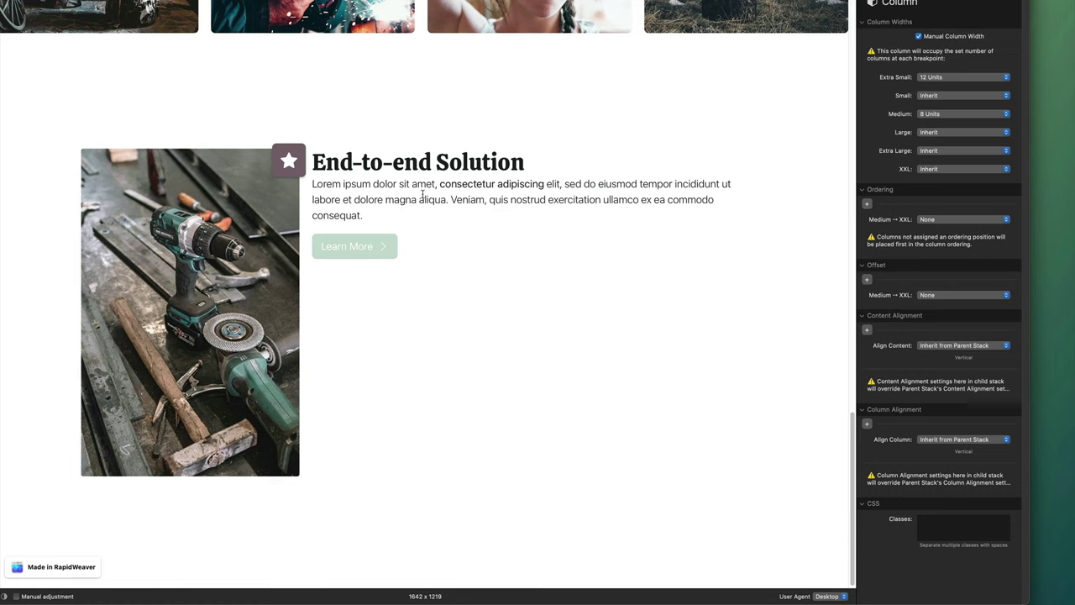
pyautogui.press('super+r')
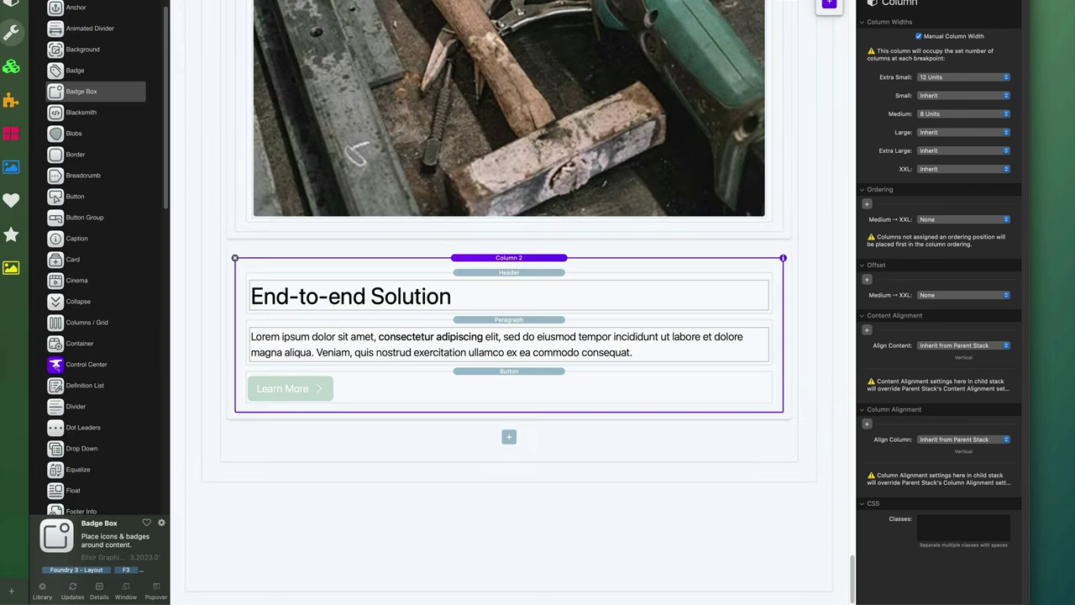
# - Set Align Content to Center for the Columns / Grid around the drill photo and text, and preview the section
pyautogui.scroll(10, 531, 361)
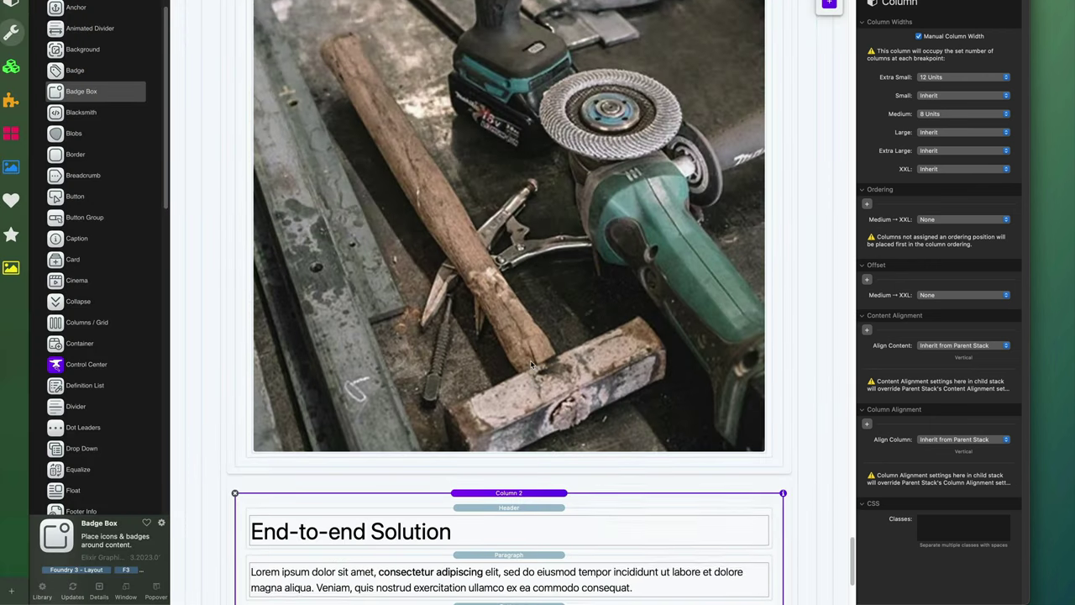
pyautogui.scroll(3, 532, 366)
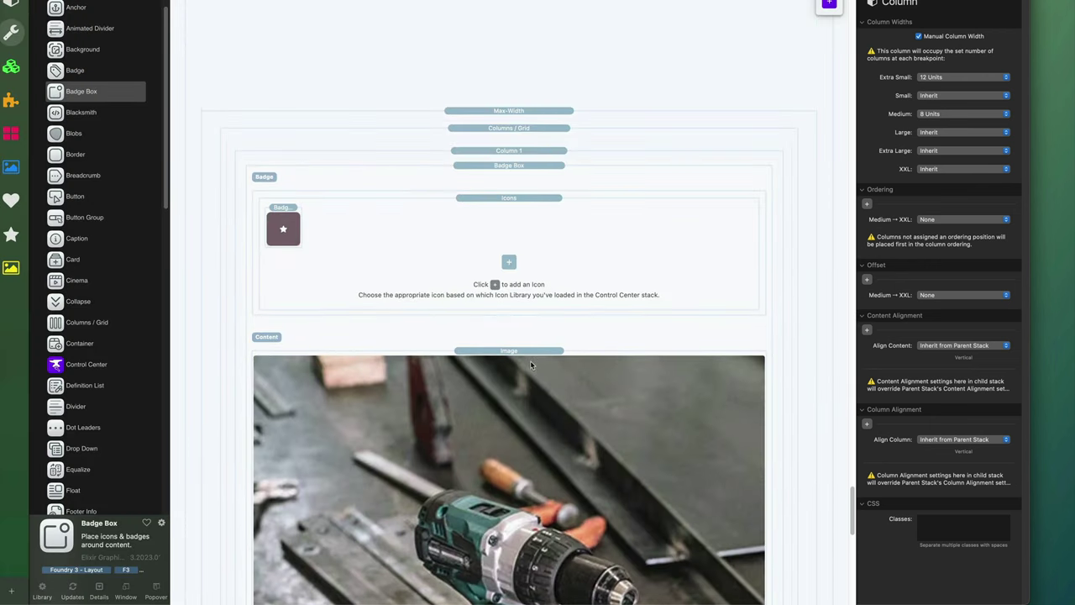
pyautogui.click(527, 130)
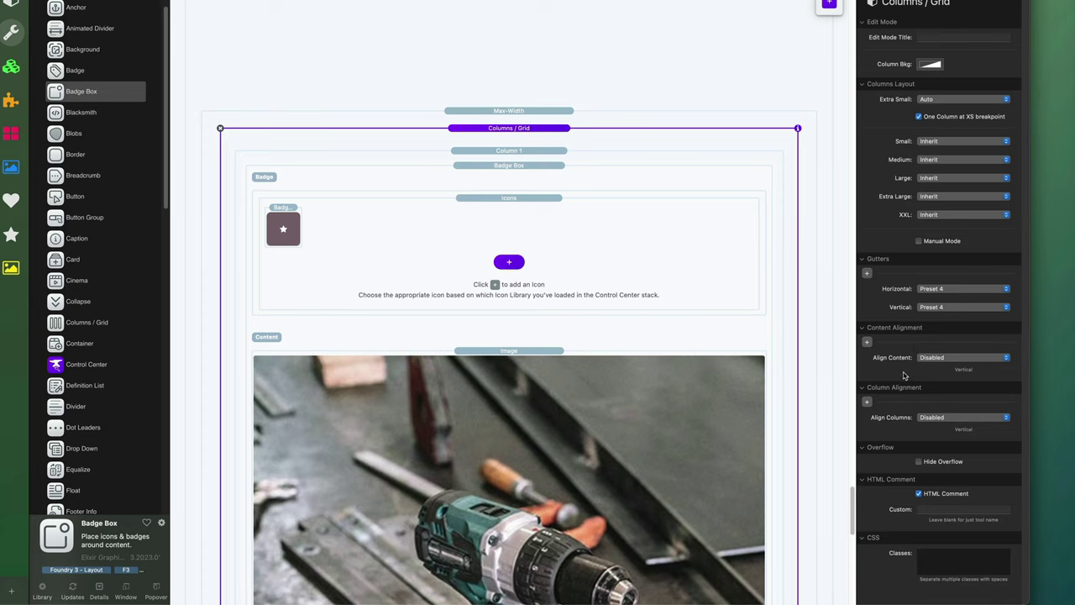
pyautogui.click(966, 360)
pyautogui.click(964, 386)
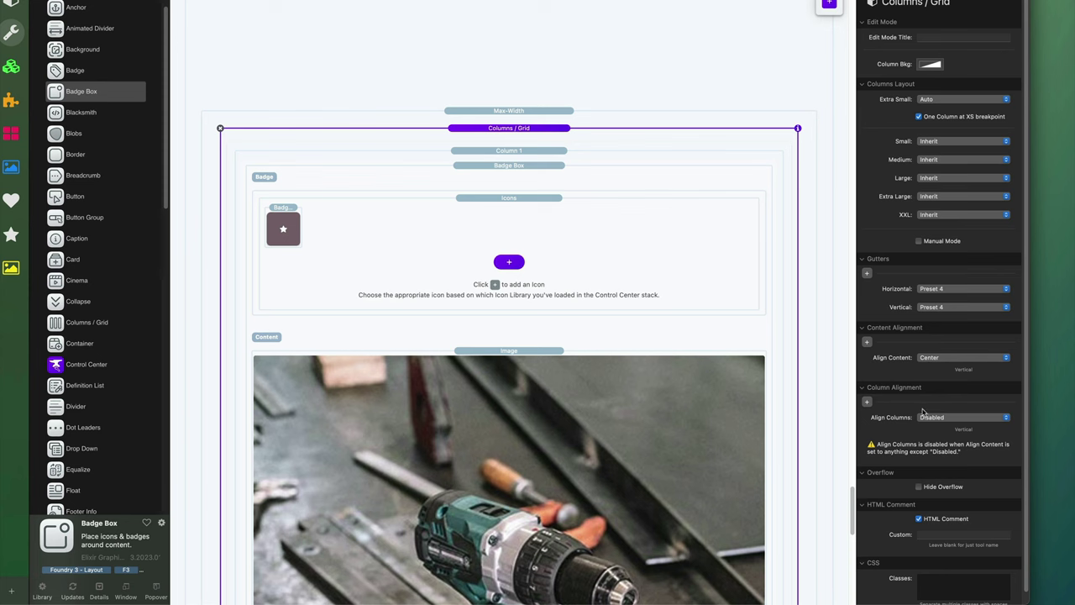
pyautogui.press('super+r')
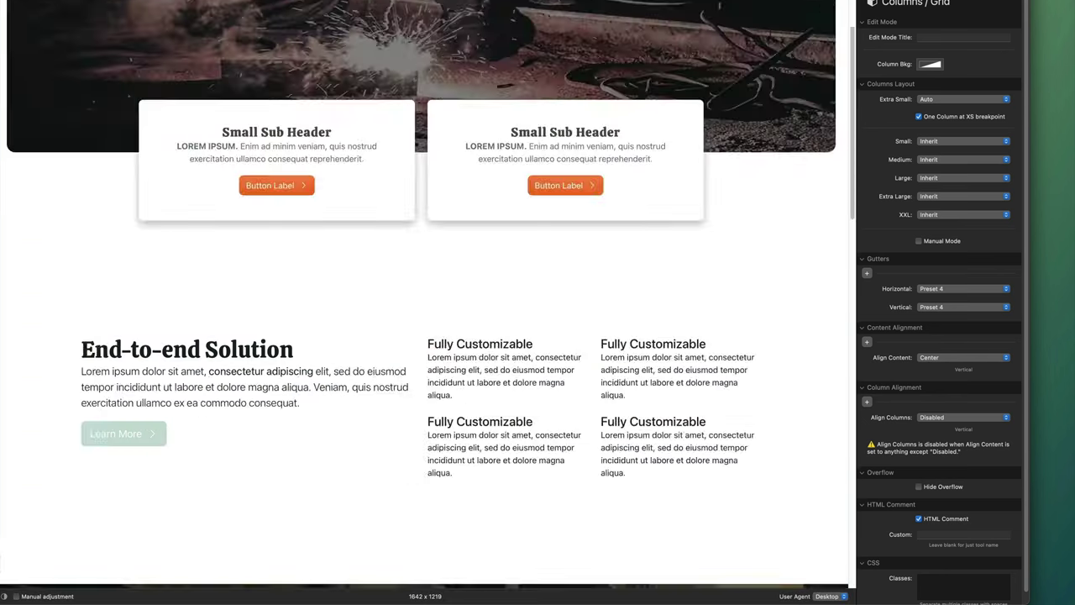
pyautogui.scroll(-5, 655, 305)
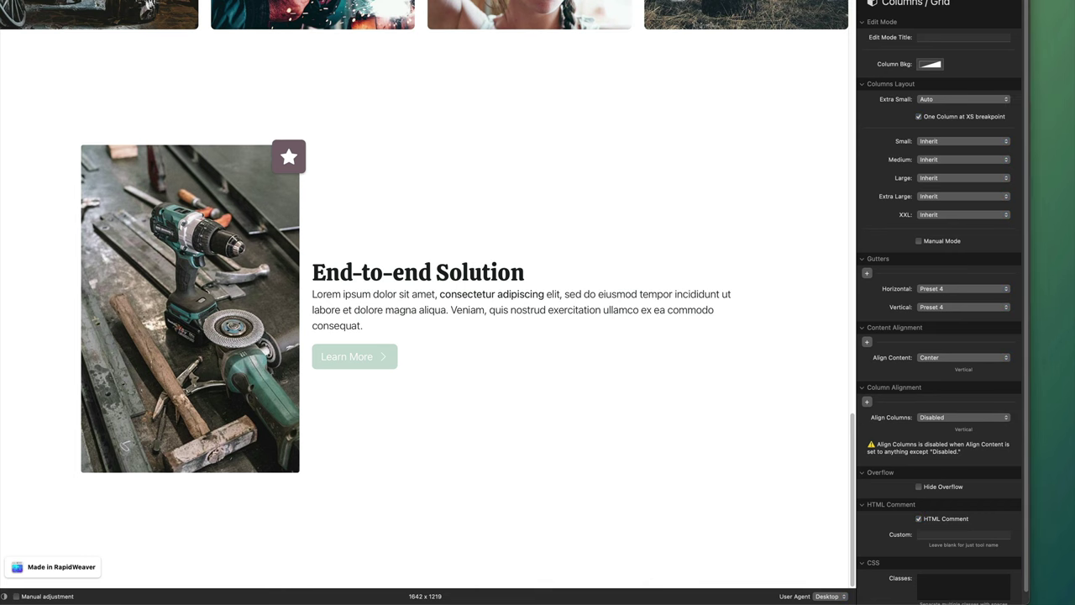
pyautogui.press('super+r')
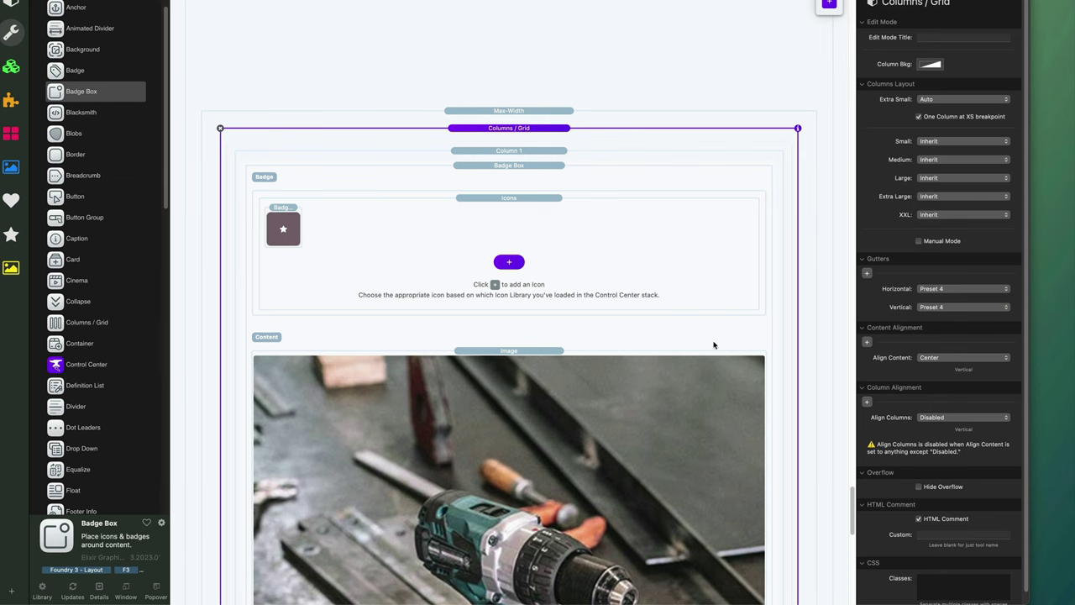
# - Insert the prepared "Our Current Clients Love Us, and We Think You Will, Too" Background section below the End-to-end Solution section
pyautogui.scroll(-10, 727, 412)
pyautogui.click(422, 537)
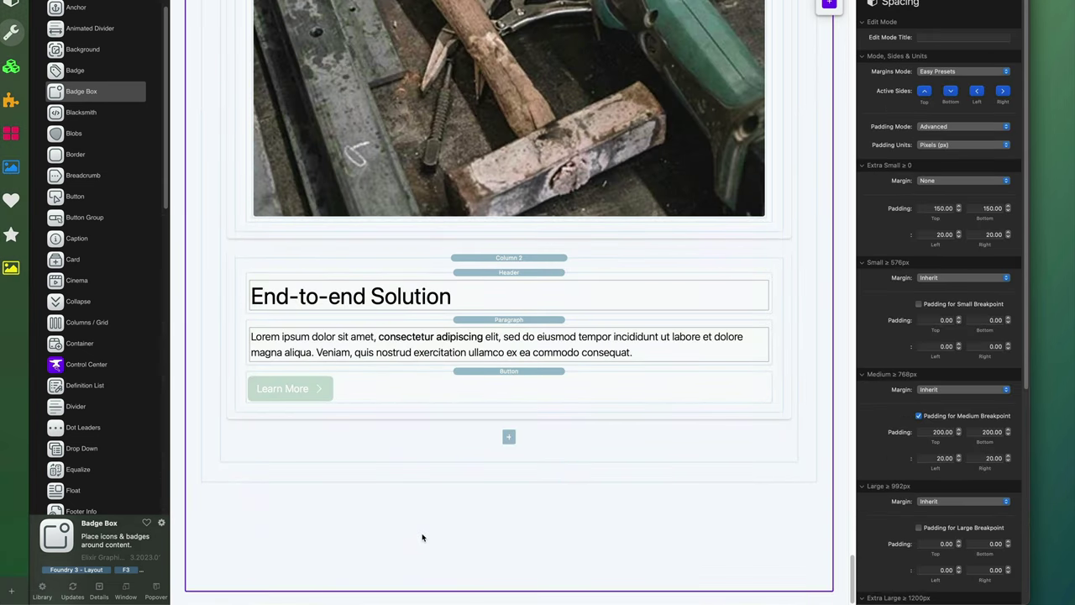
pyautogui.scroll(-5, 638, 431)
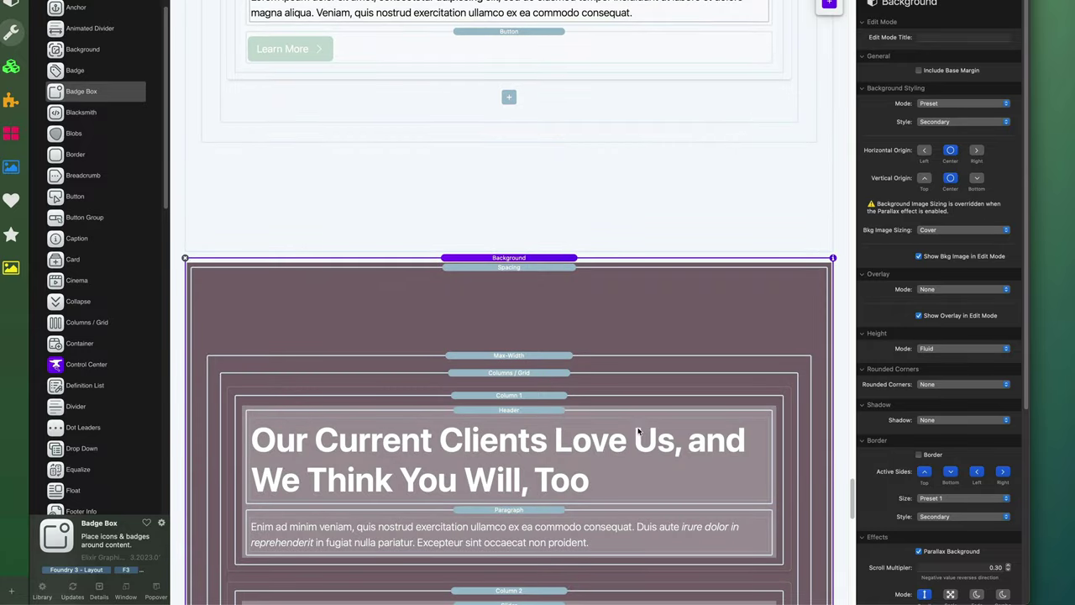
# - Review the testimonial section's background mode options and nested stacks, and step through its slider in preview
pyautogui.scroll(-2, 638, 429)
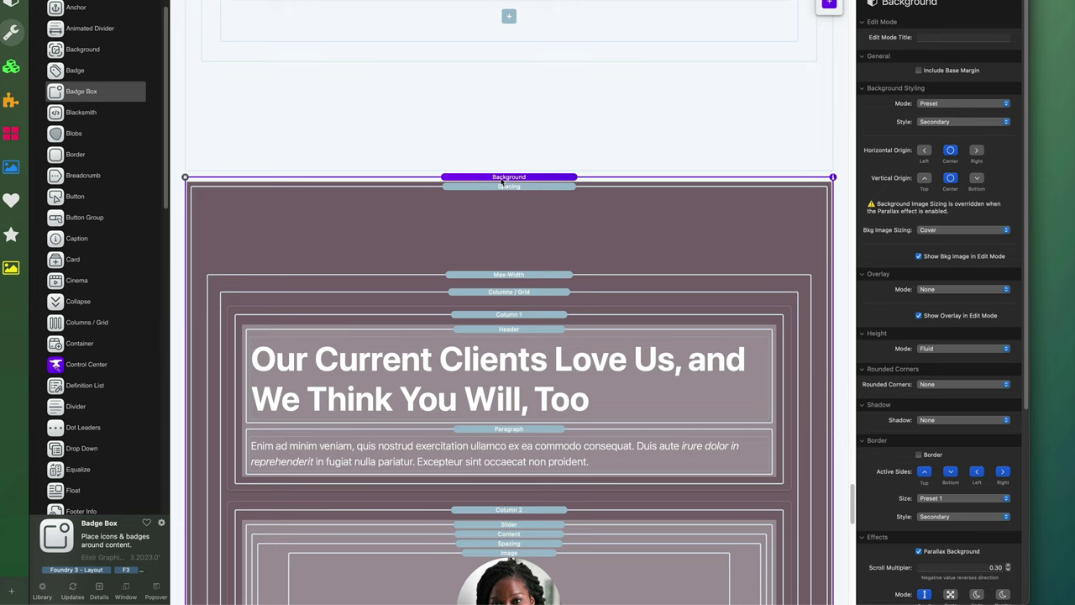
pyautogui.click(937, 104)
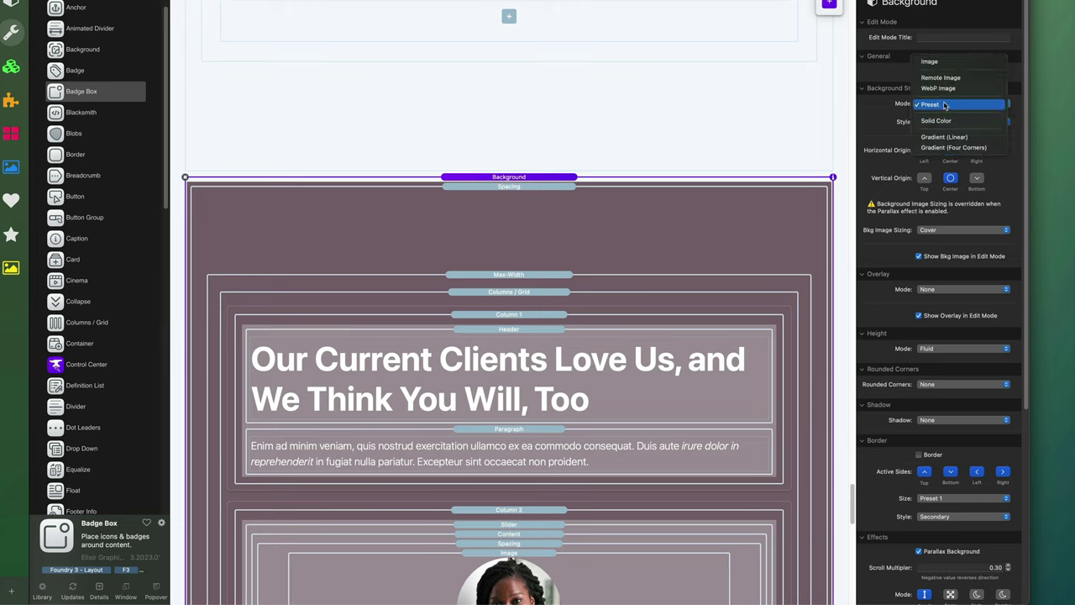
pyautogui.click(942, 105)
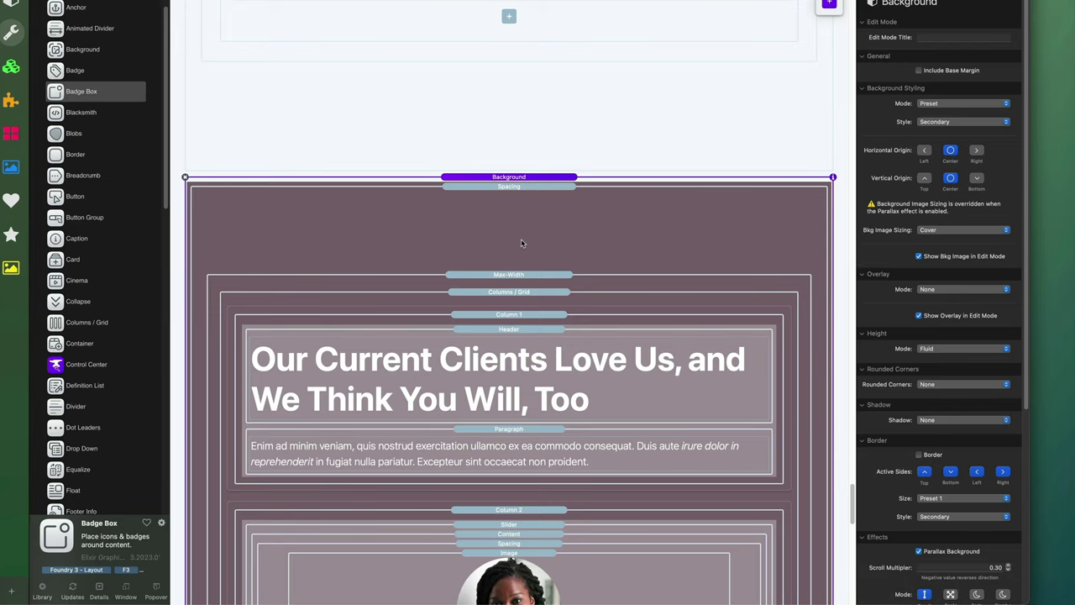
pyautogui.scroll(-3, 520, 240)
pyautogui.scroll(-4, 520, 243)
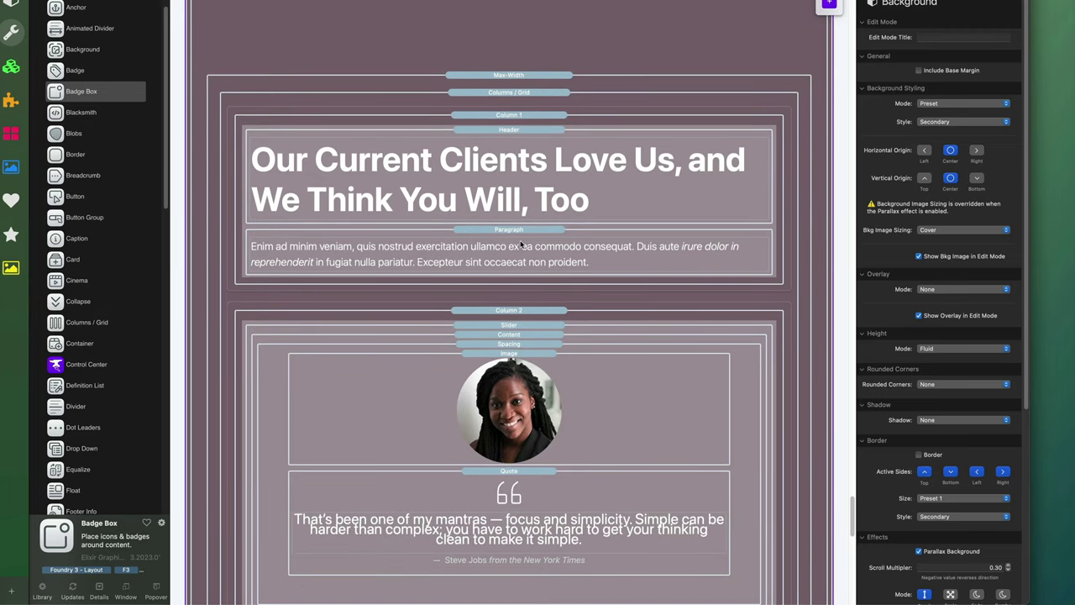
pyautogui.press('super+r')
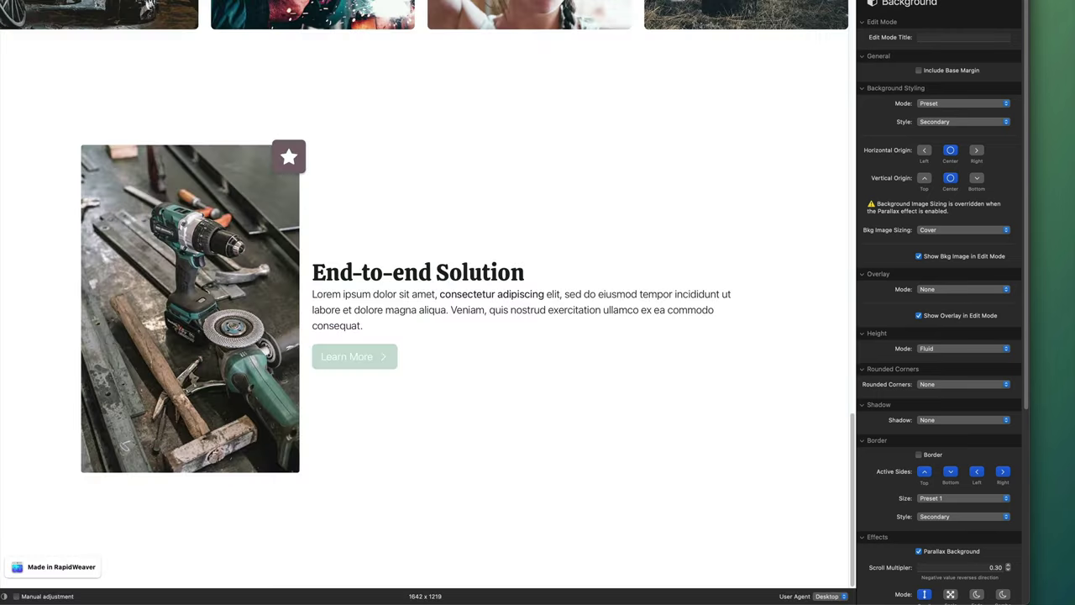
pyautogui.scroll(-10, 628, 333)
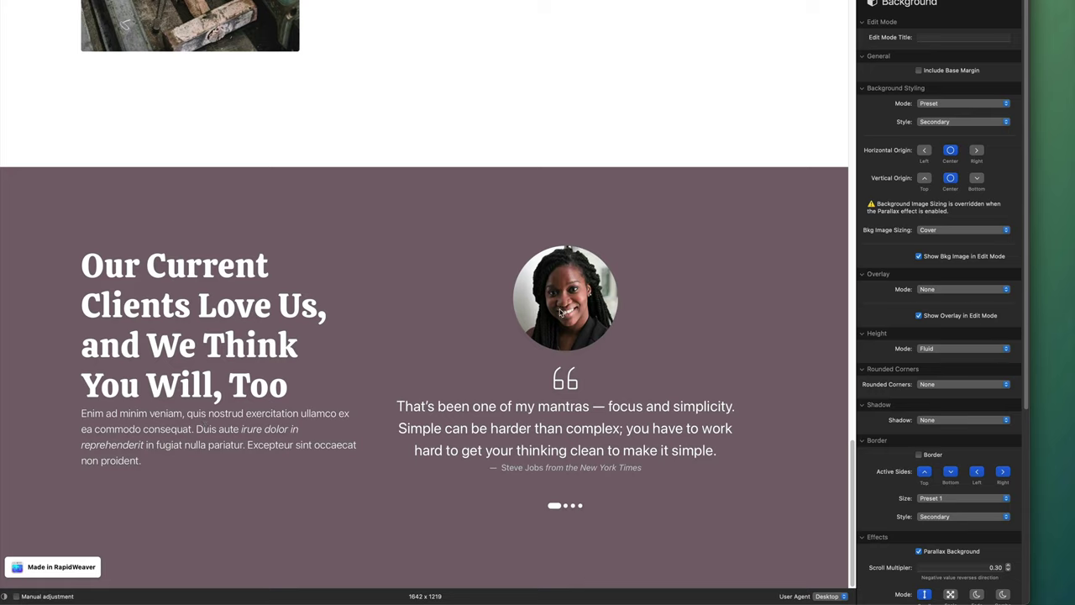
pyautogui.click(567, 507)
pyautogui.click(573, 507)
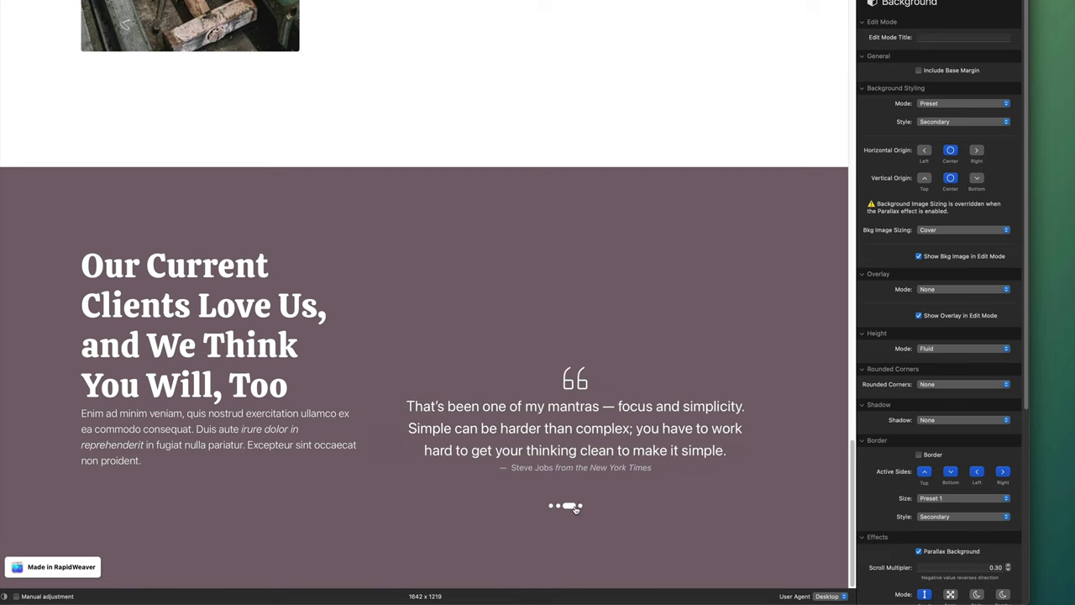
# - Step through the testimonial slides in preview back to the first one, and return to edit mode
pyautogui.click(580, 506)
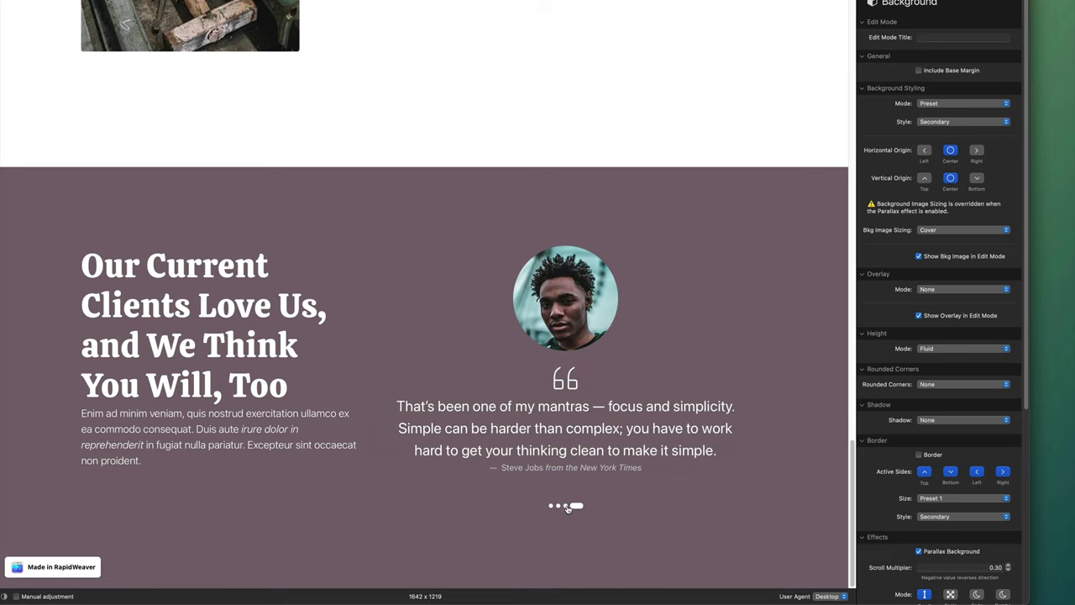
pyautogui.click(568, 507)
pyautogui.click(559, 506)
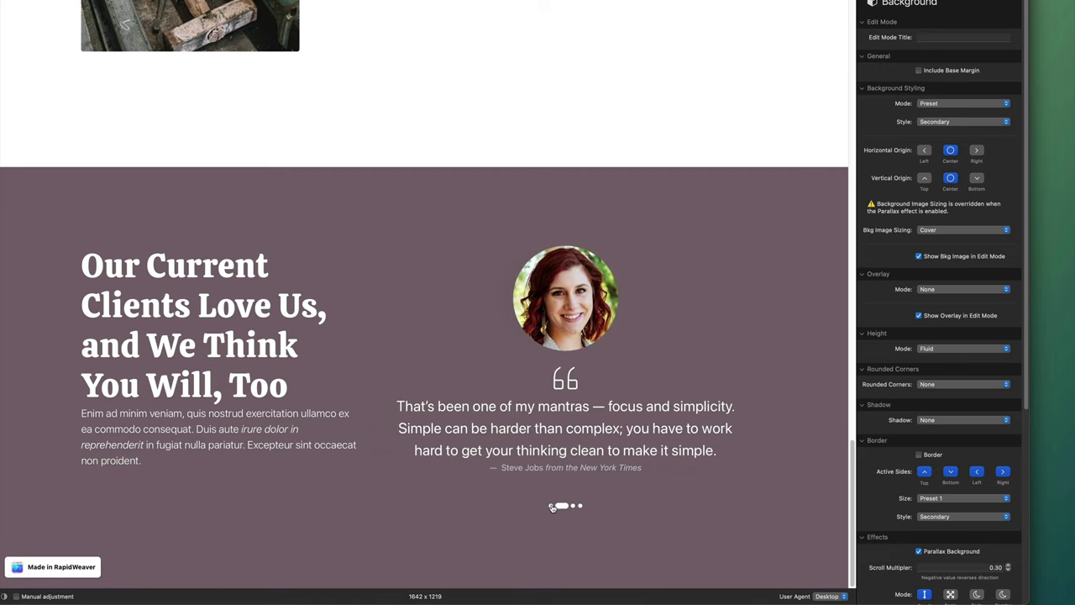
pyautogui.click(552, 506)
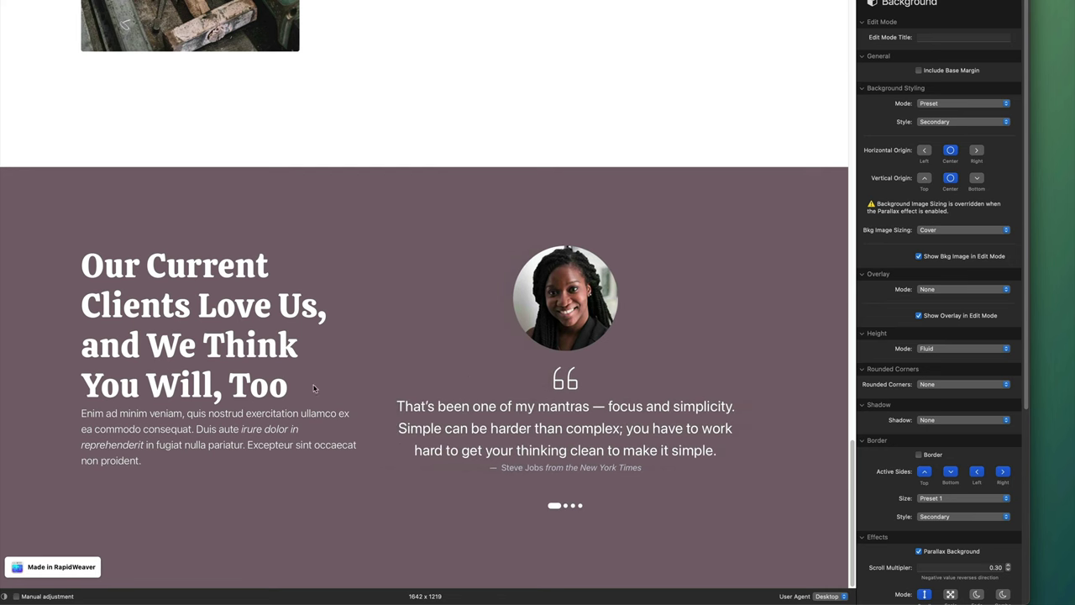
pyautogui.press('super+shift+p')
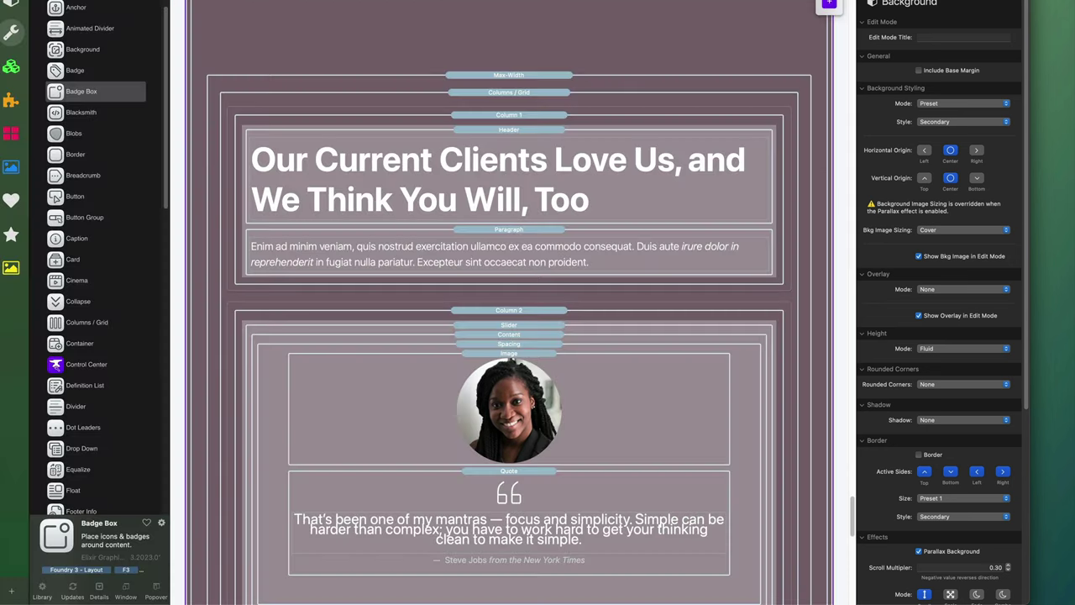
# - Examine the Slider settings and the Content, Spacing, Image and Quote stacks nested in its first slide
pyautogui.scroll(-2, 530, 269)
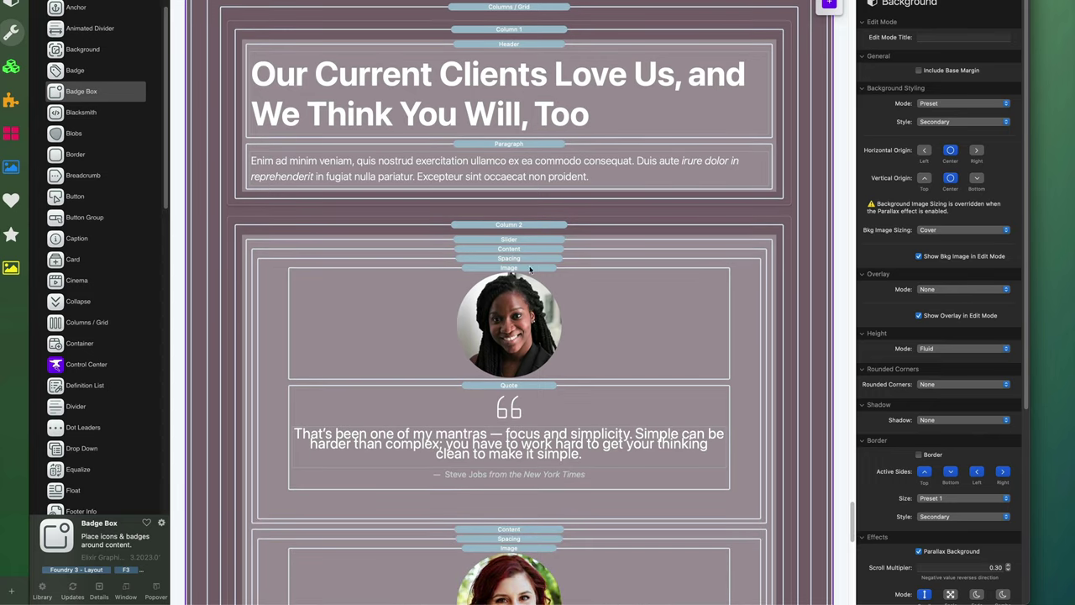
pyautogui.click(519, 226)
pyautogui.click(518, 240)
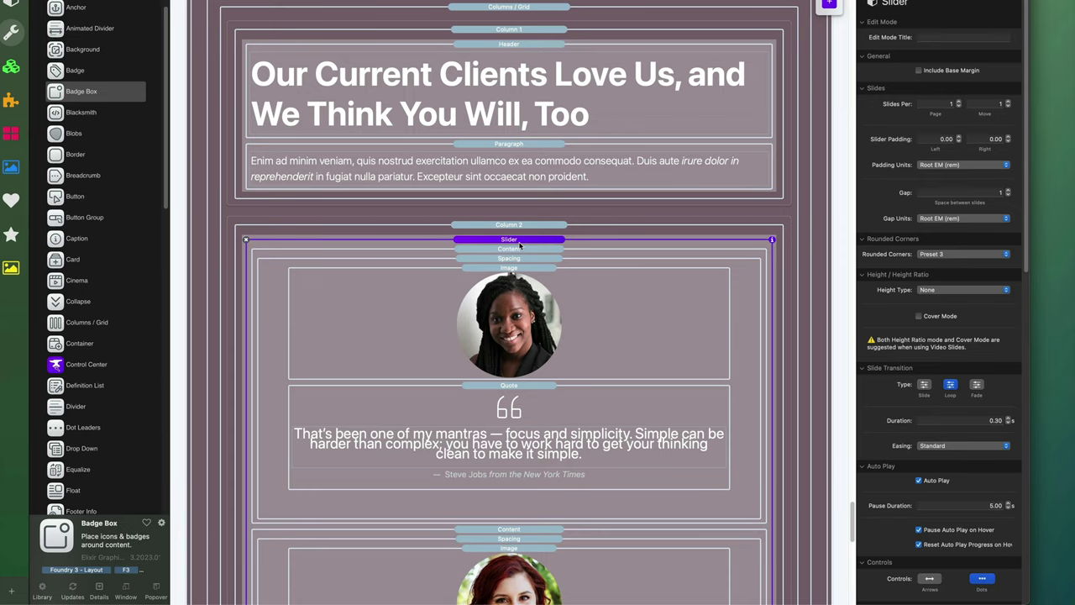
pyautogui.scroll(-3, 519, 244)
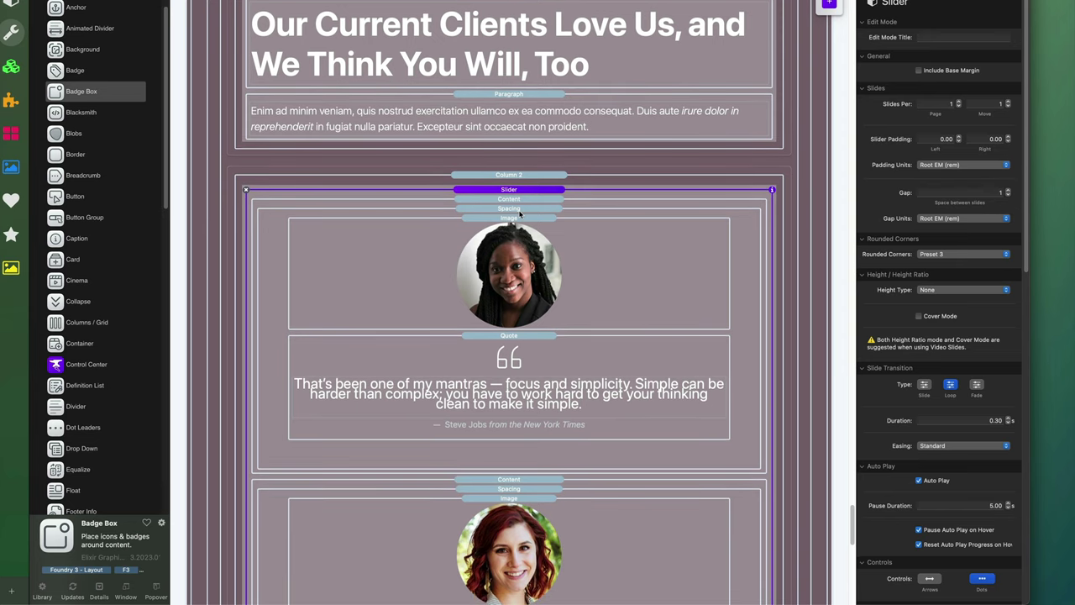
pyautogui.click(518, 199)
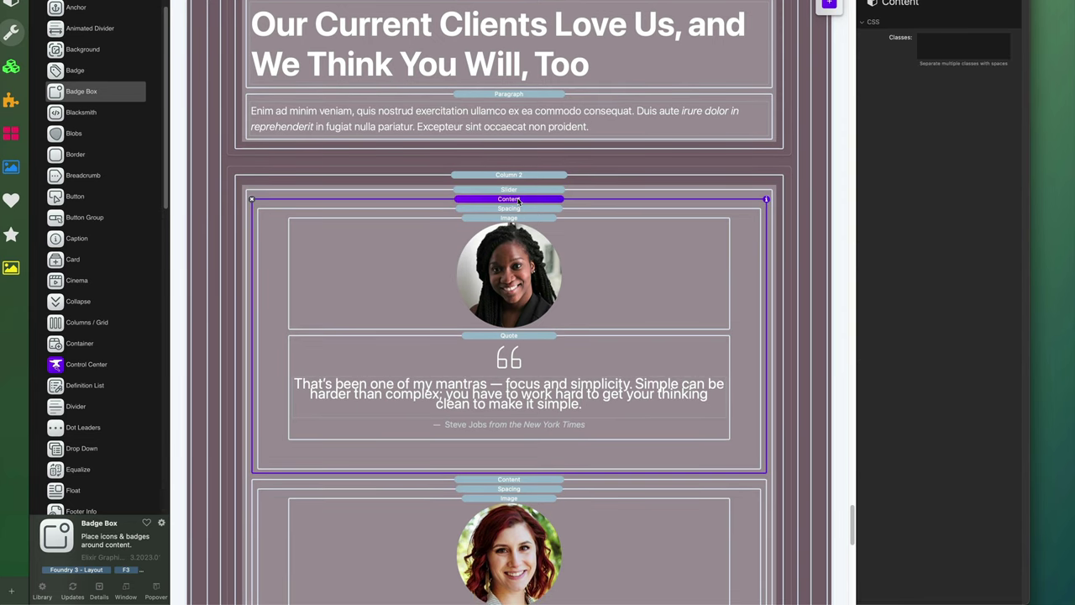
pyautogui.click(520, 208)
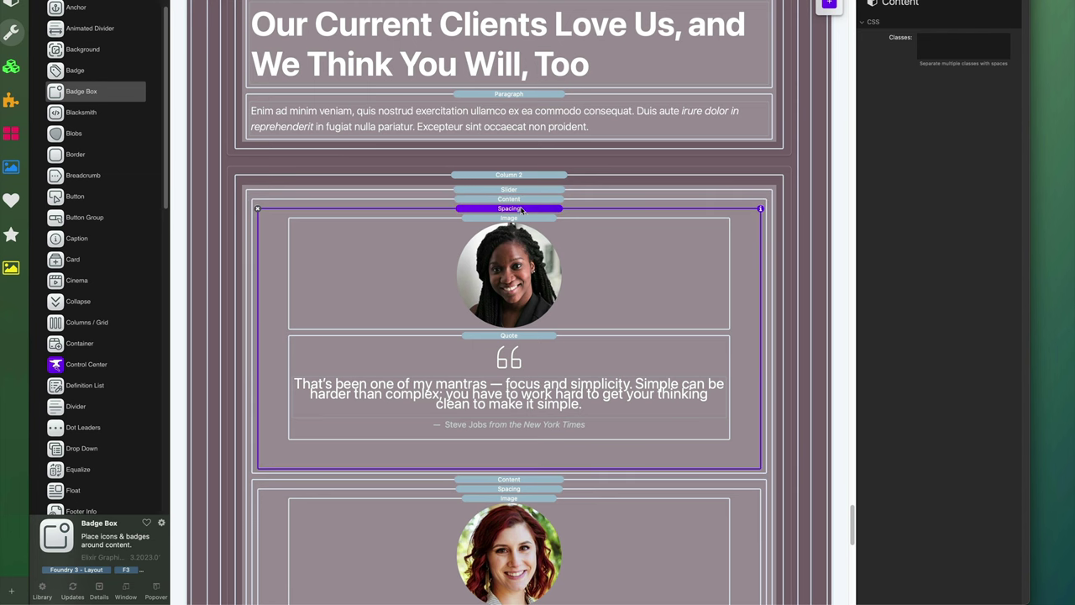
pyautogui.click(521, 219)
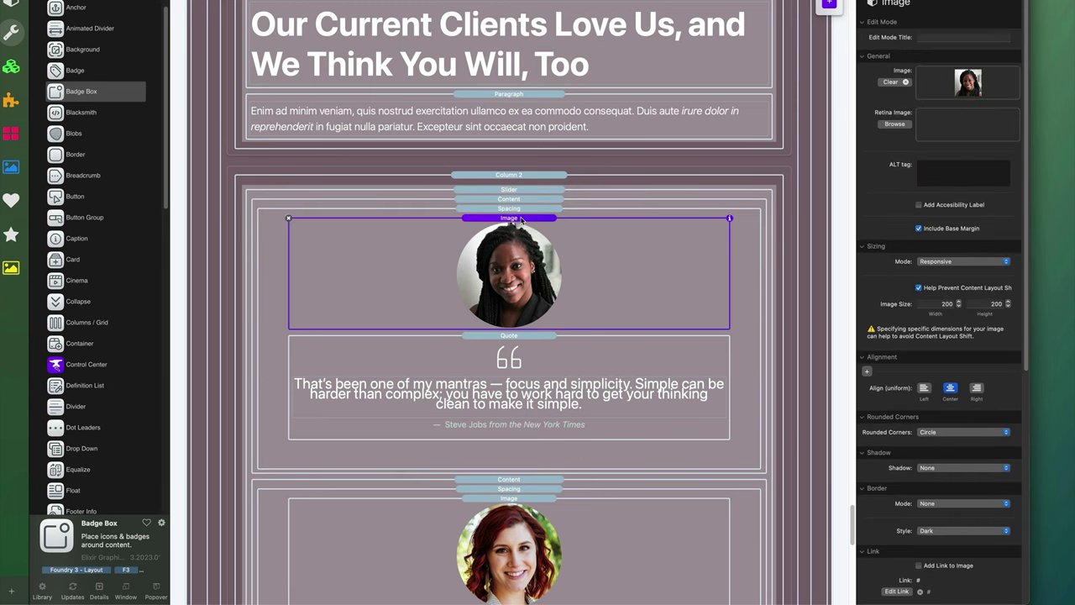
pyautogui.click(520, 336)
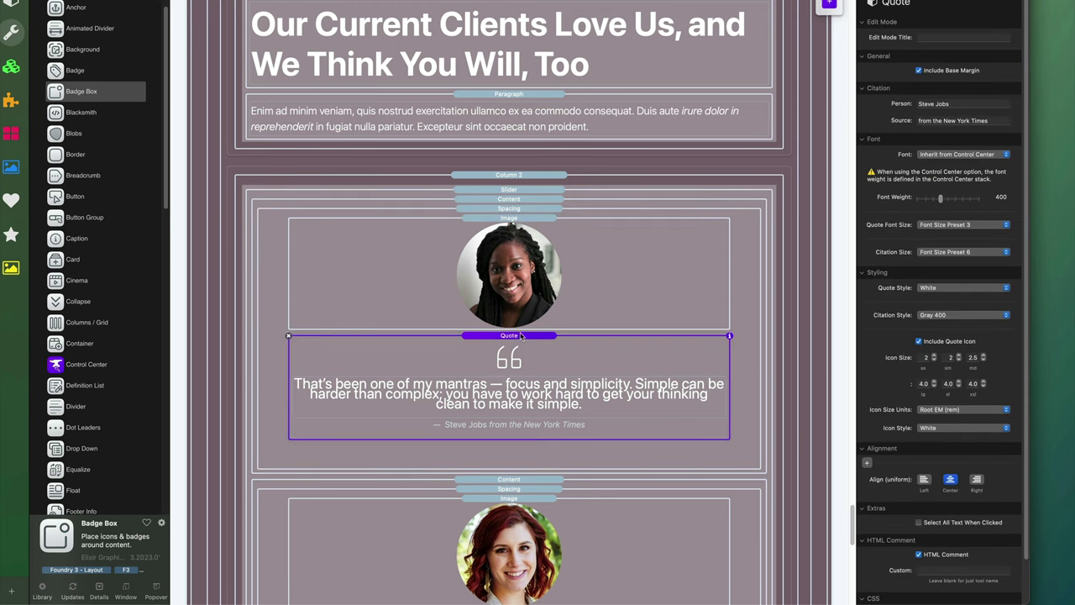
# - Look over the remaining testimonial slides and check which slide types can be added at the end of the Slider
pyautogui.click(530, 200)
pyautogui.scroll(-10, 546, 304)
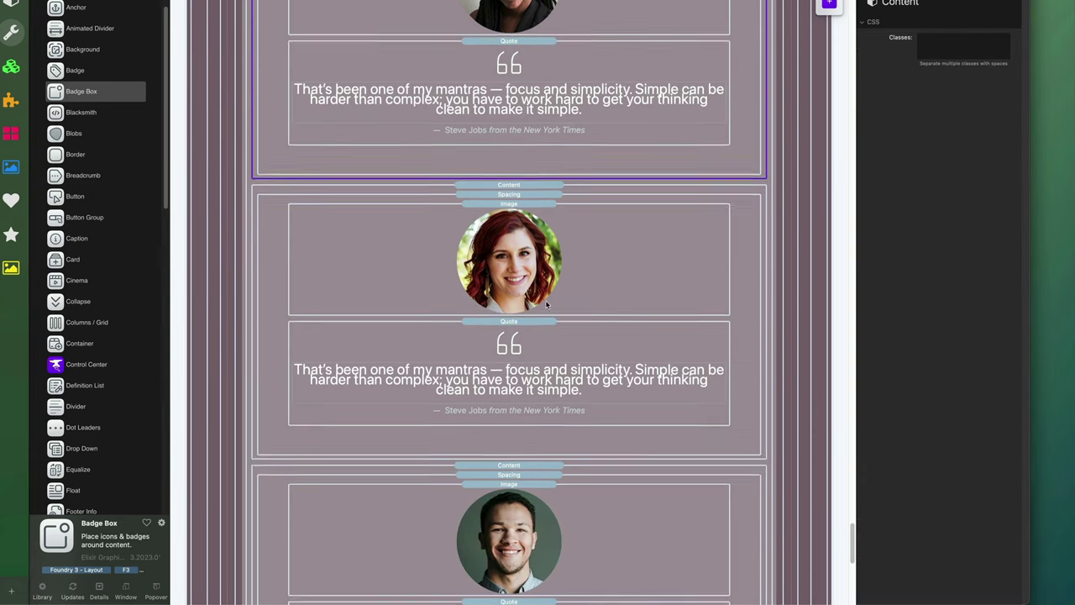
pyautogui.scroll(-3, 546, 304)
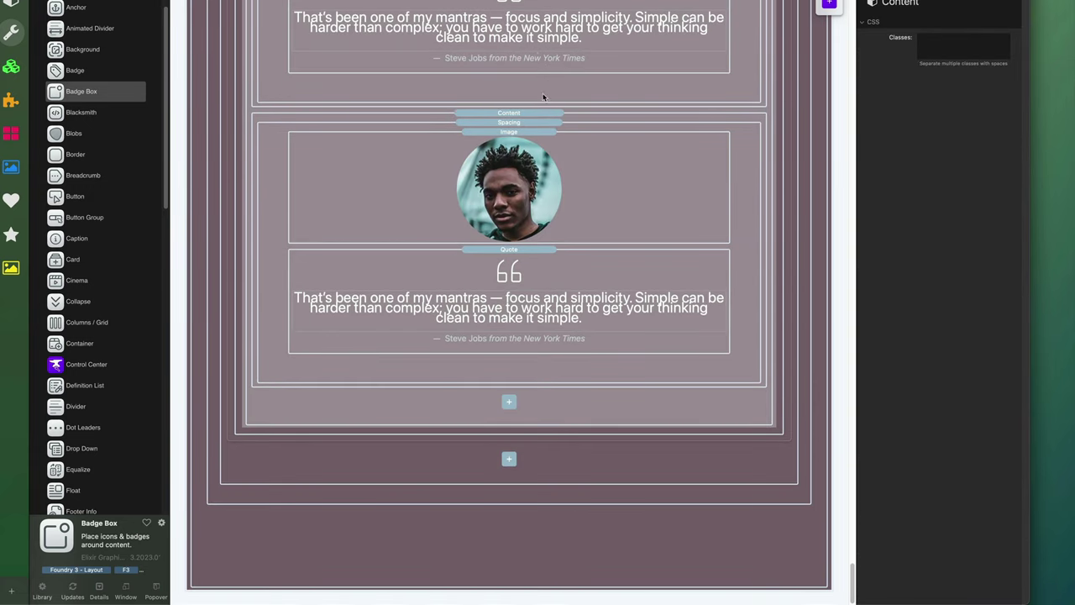
pyautogui.click(509, 403)
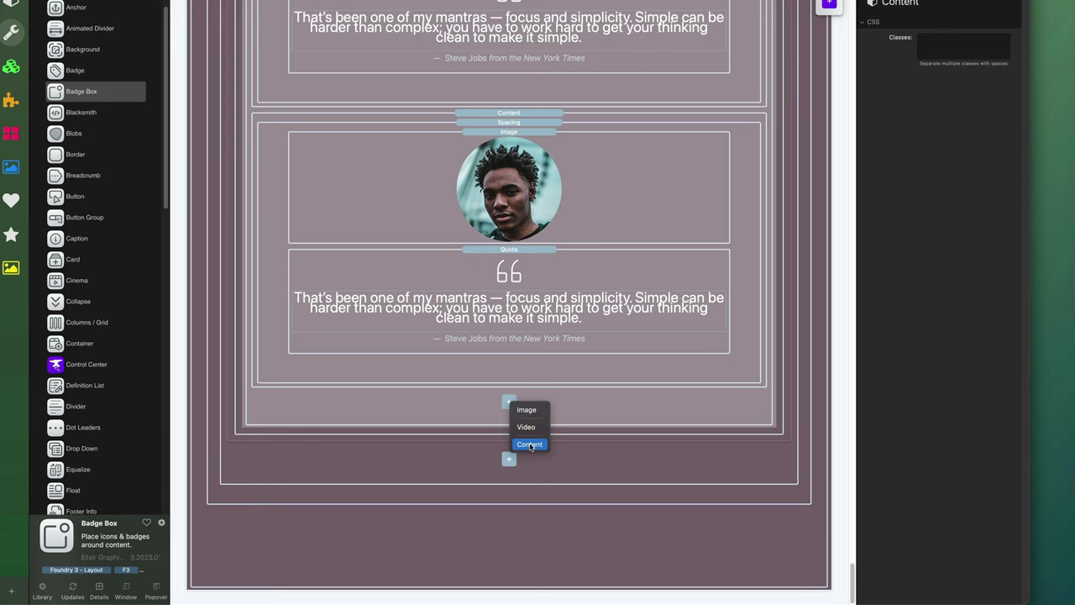
pyautogui.click(515, 118)
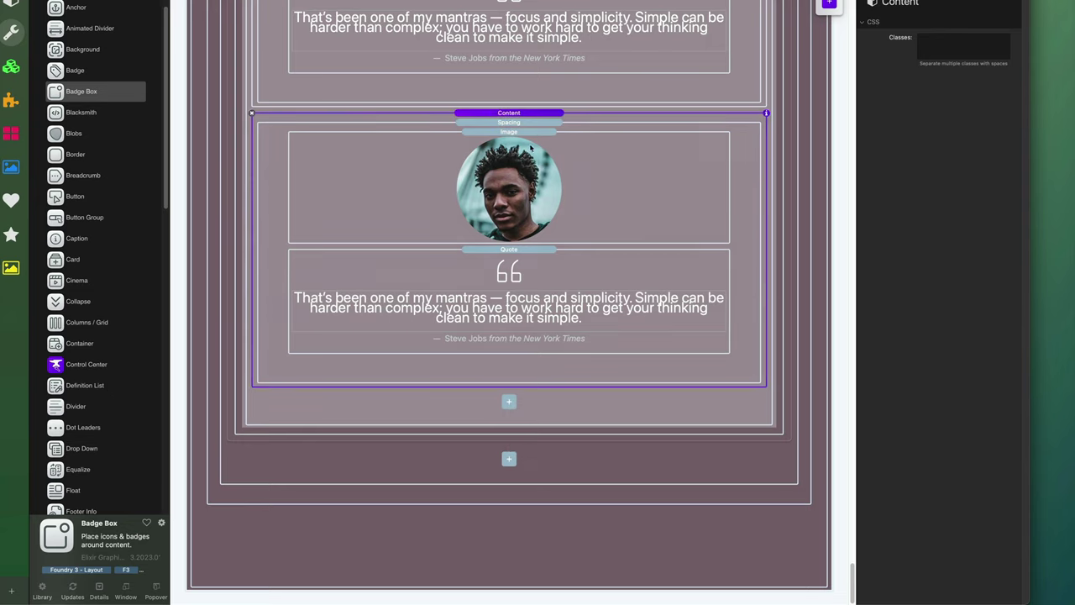
# - Review the first slide's Spacing padding, portrait Image settings and Quote settings
pyautogui.scroll(5, 538, 161)
pyautogui.scroll(5, 538, 161)
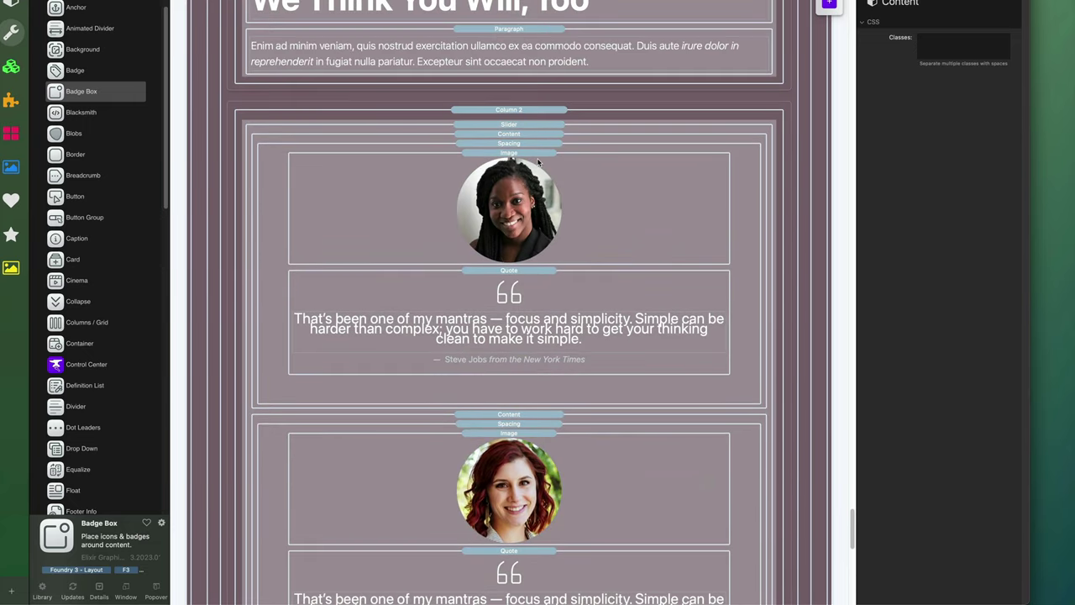
pyautogui.click(527, 143)
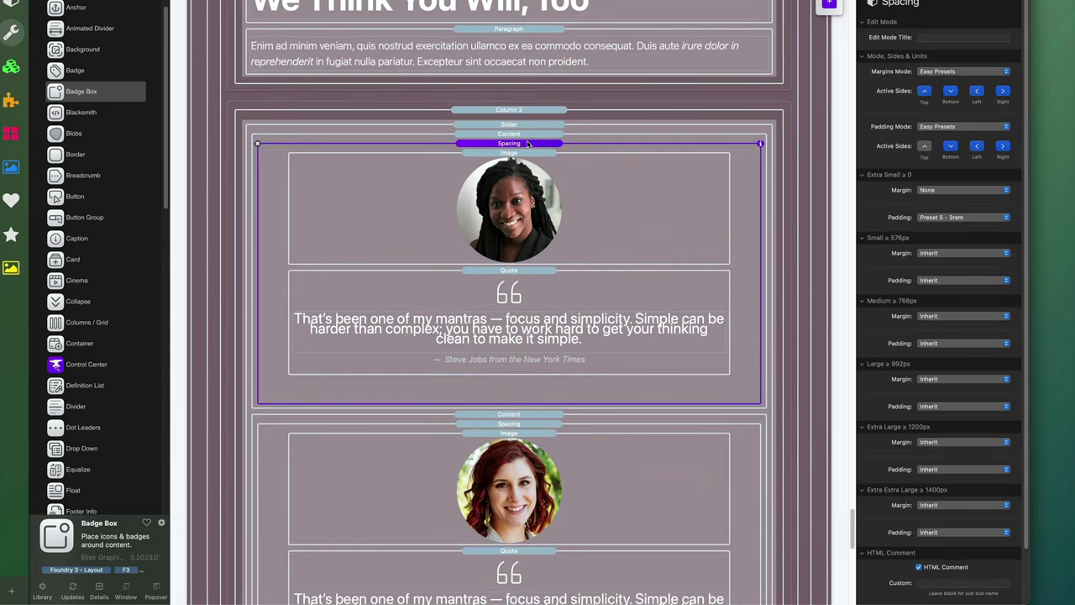
pyautogui.click(527, 154)
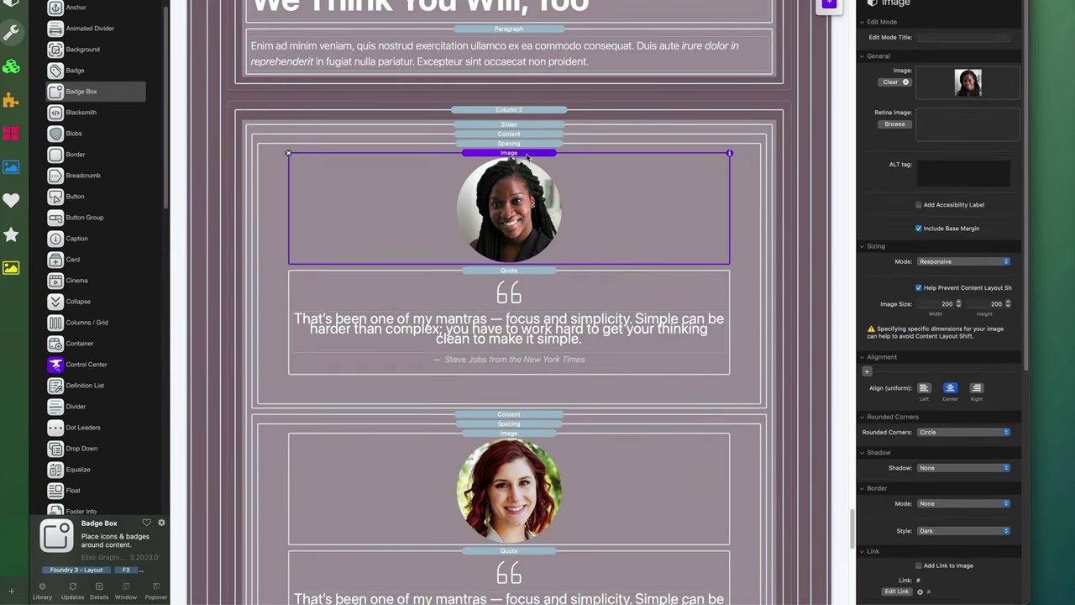
pyautogui.click(516, 276)
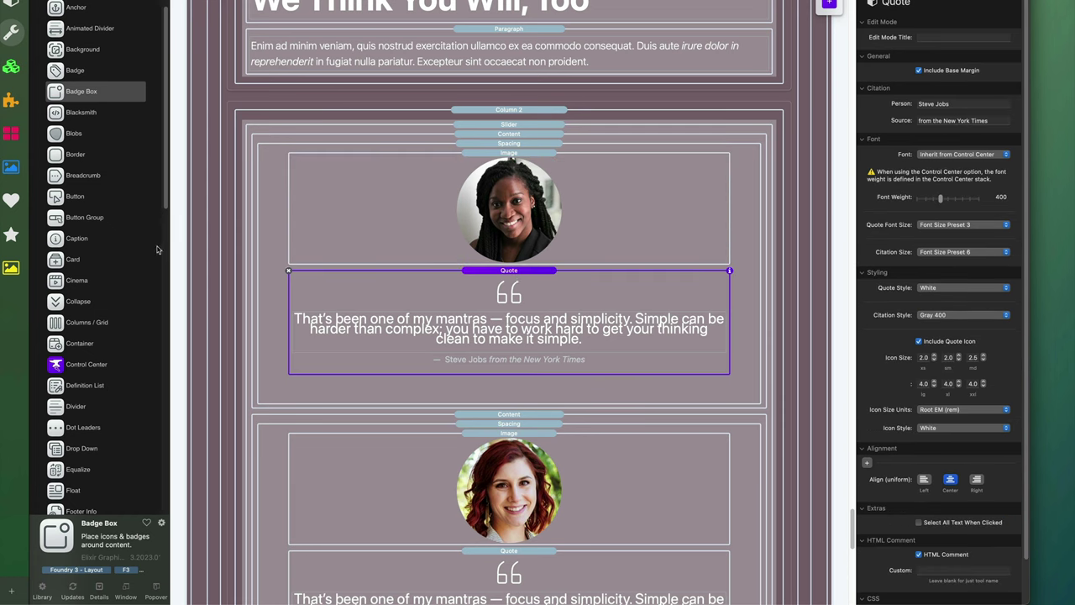
# - Locate the Quote stack in the library, and inspect the first slide's quote text and its citation Person and Source fields
pyautogui.scroll(-10, 135, 277)
pyautogui.scroll(-10, 135, 277)
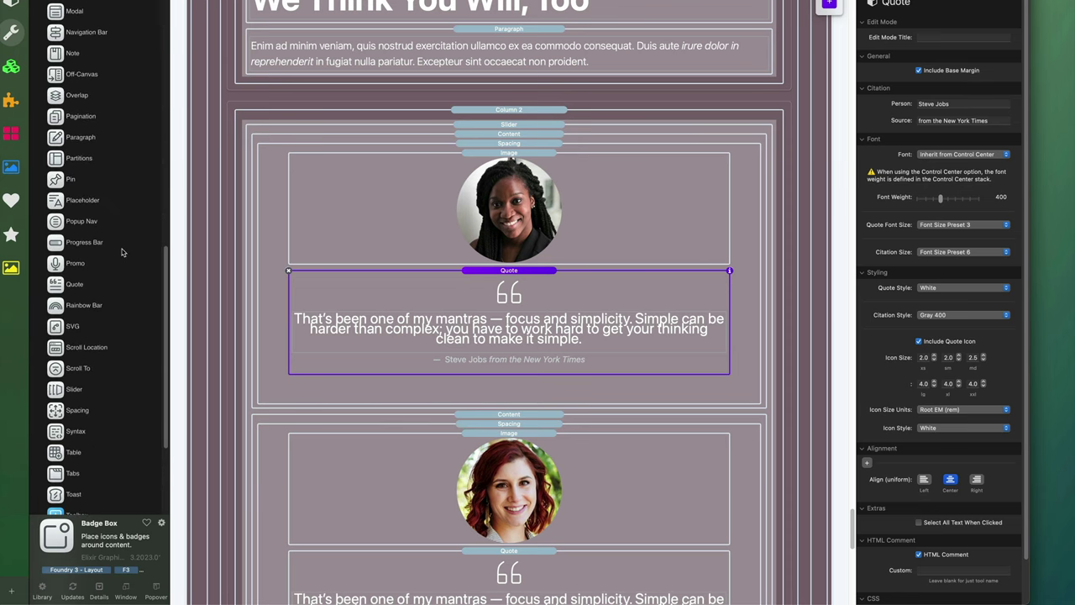
pyautogui.click(84, 283)
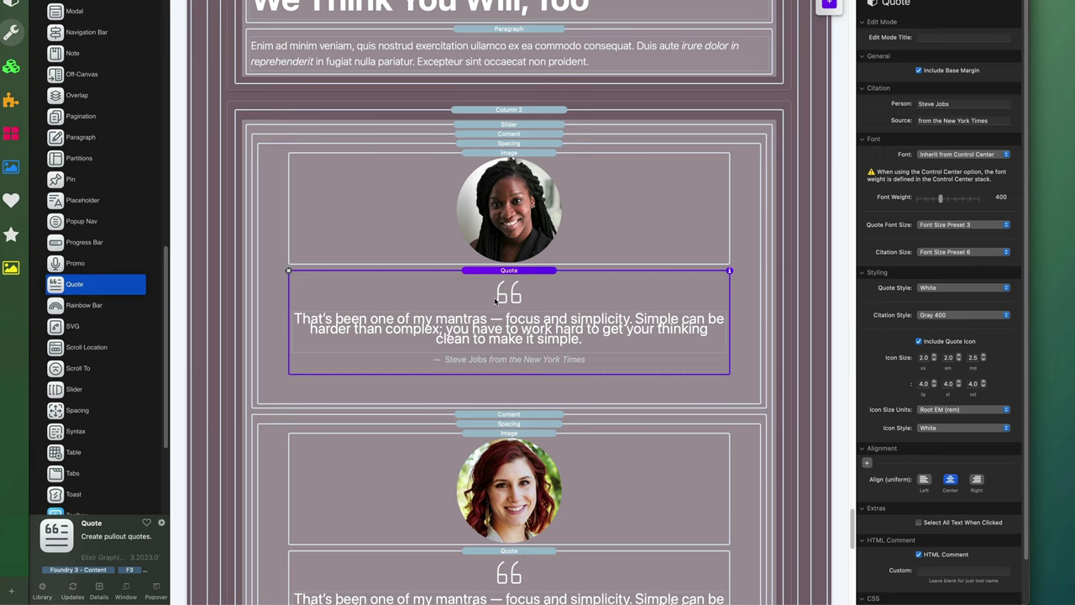
pyautogui.doubleClick(332, 322)
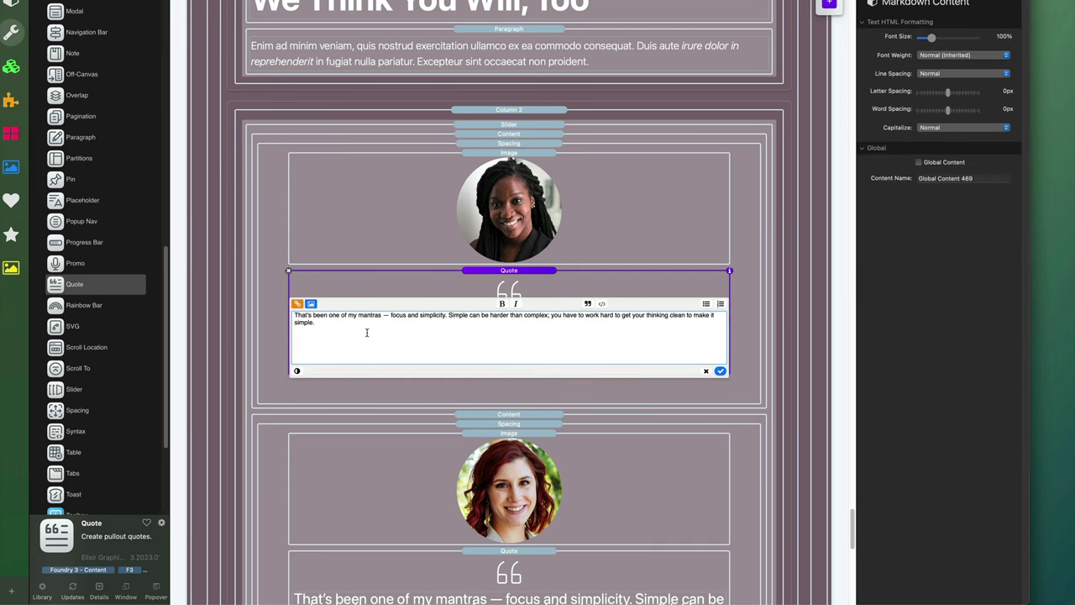
pyautogui.click(720, 370)
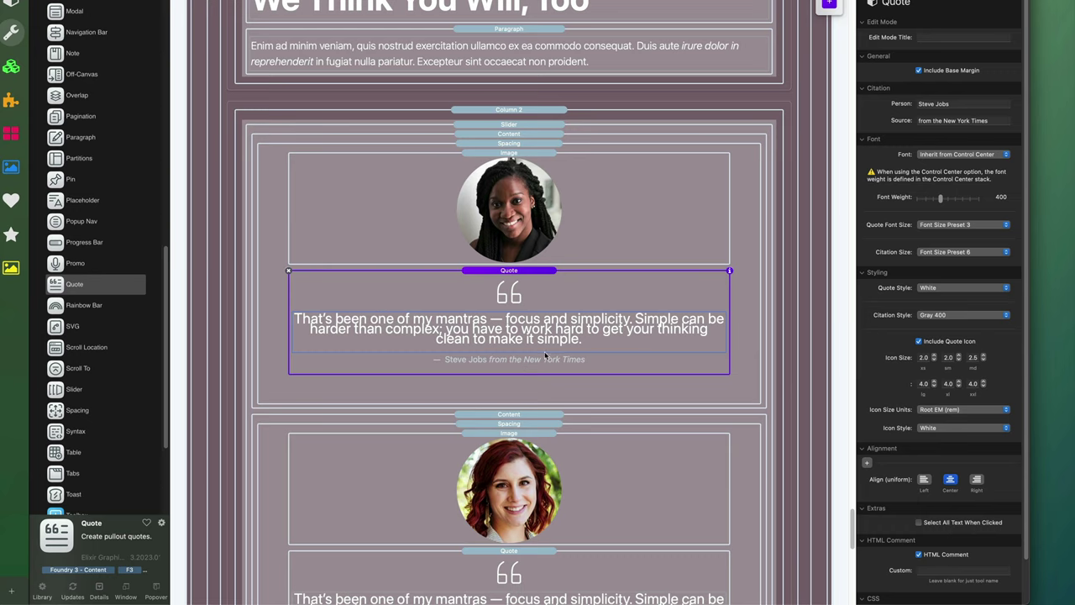
pyautogui.click(924, 104)
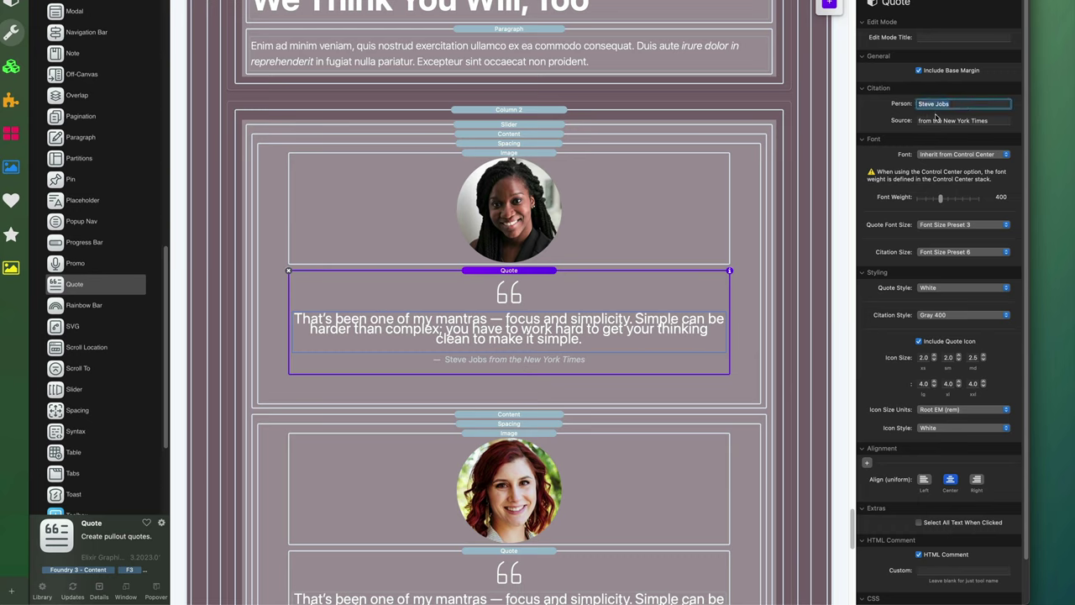
pyautogui.click(935, 123)
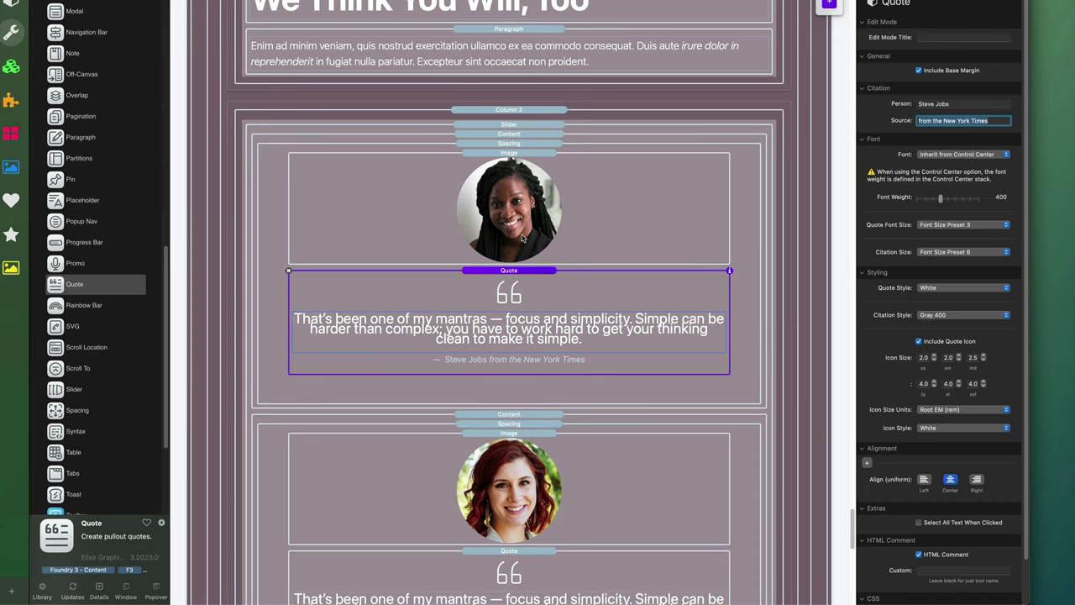
# - Examine the first slide's portrait Image settings and its Rounded Corners options, keeping Circle
pyautogui.scroll(-5, 521, 239)
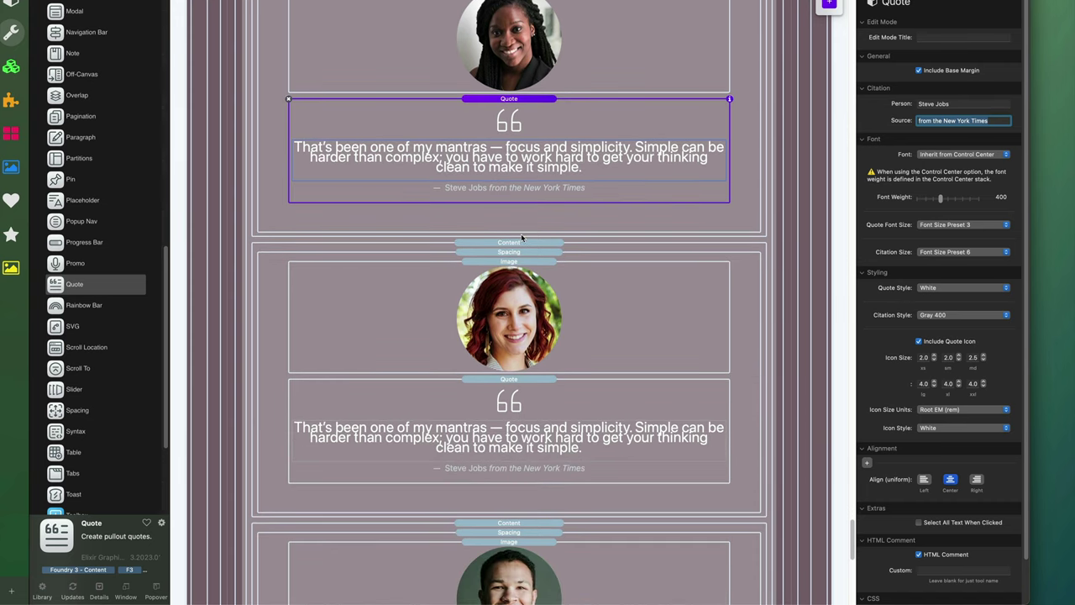
pyautogui.scroll(-2, 522, 239)
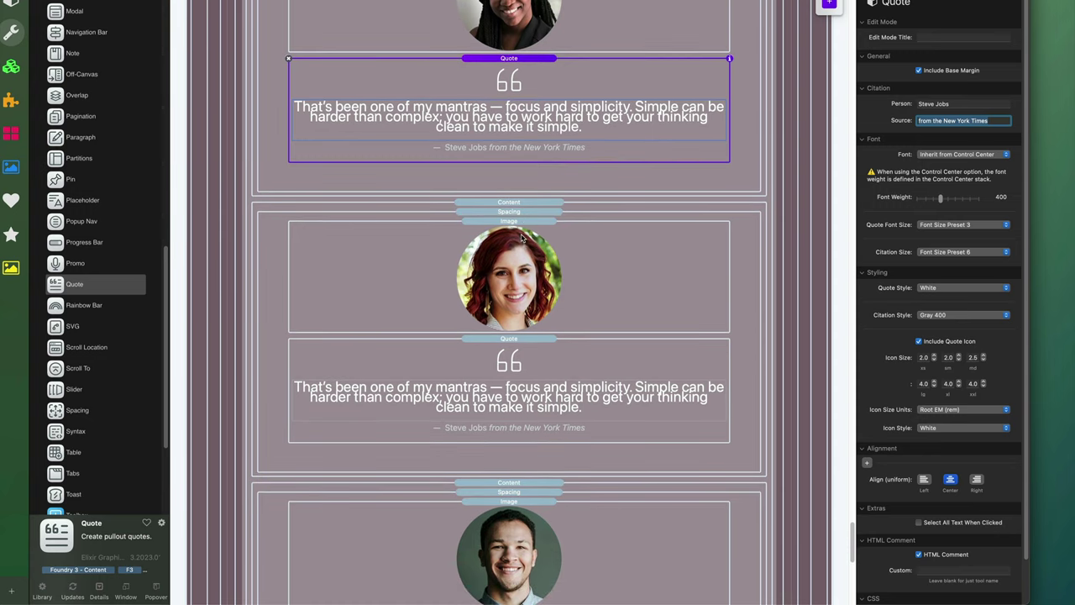
pyautogui.scroll(5, 522, 238)
pyautogui.click(523, 148)
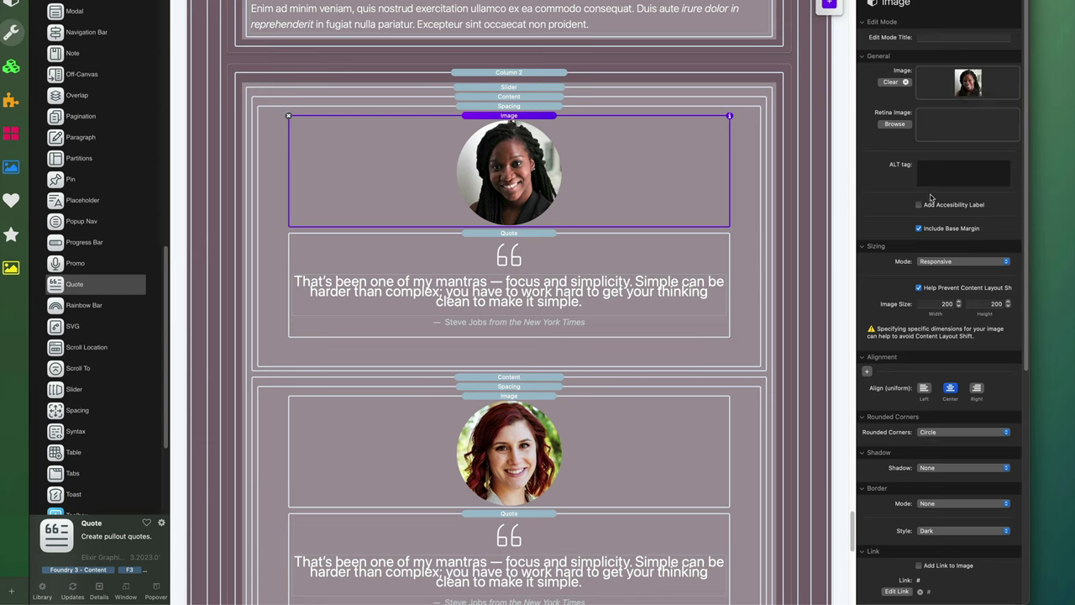
pyautogui.scroll(-1, 890, 317)
pyautogui.scroll(-5, 891, 316)
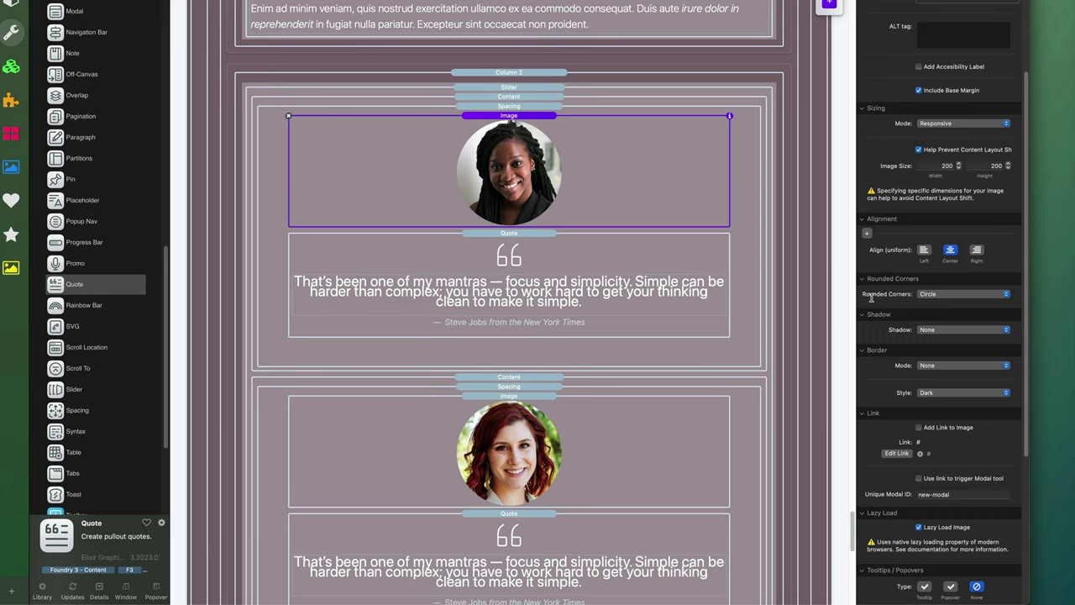
pyautogui.click(963, 298)
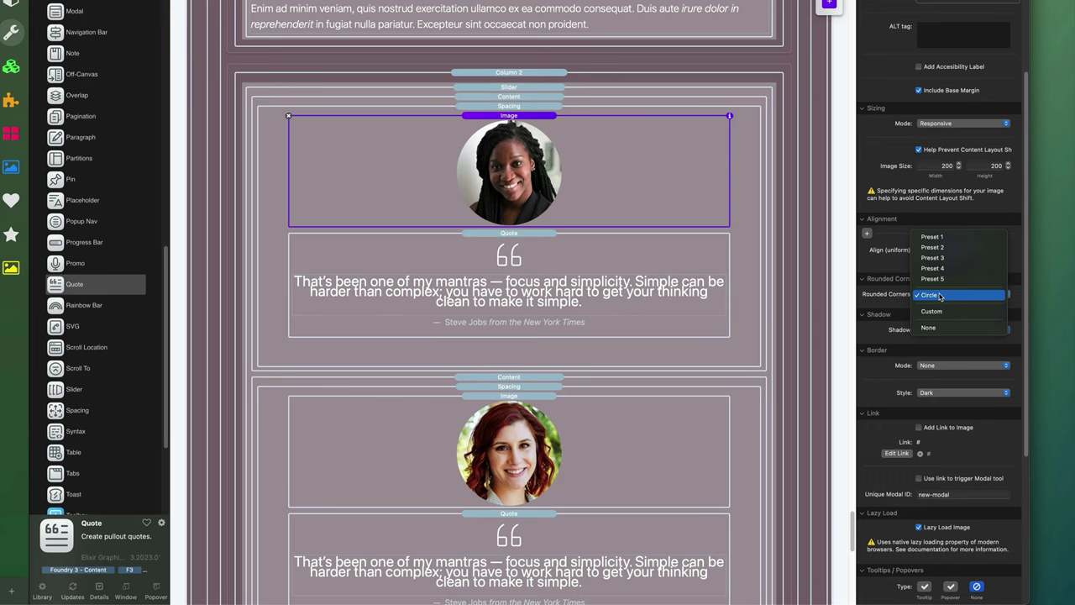
pyautogui.click(939, 296)
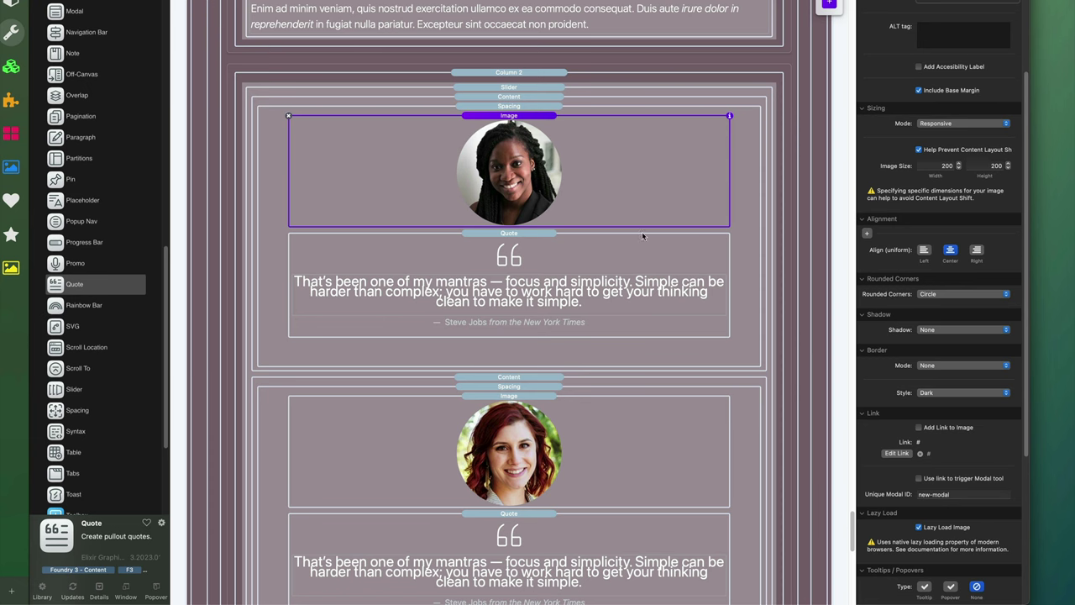
# - Preview the testimonial section and show the second slide
pyautogui.scroll(-5, 526, 420)
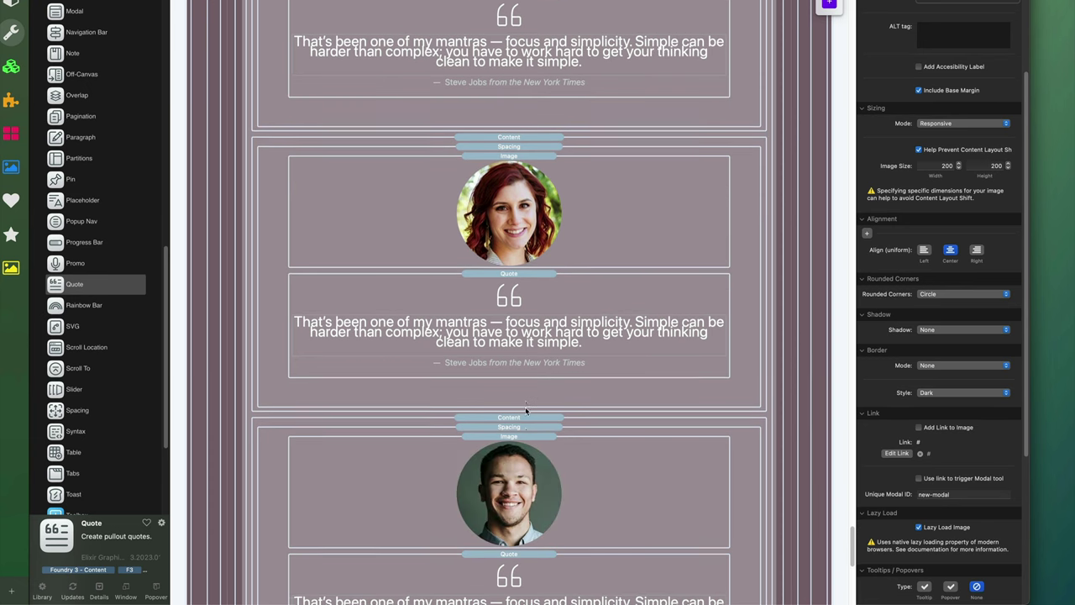
pyautogui.press('super+r')
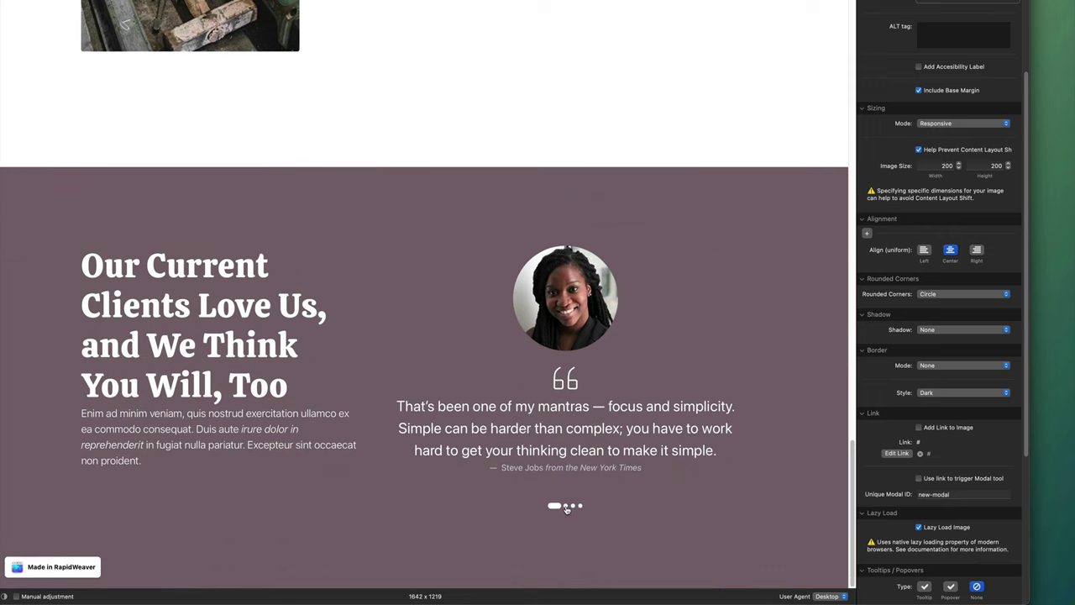
pyautogui.click(566, 507)
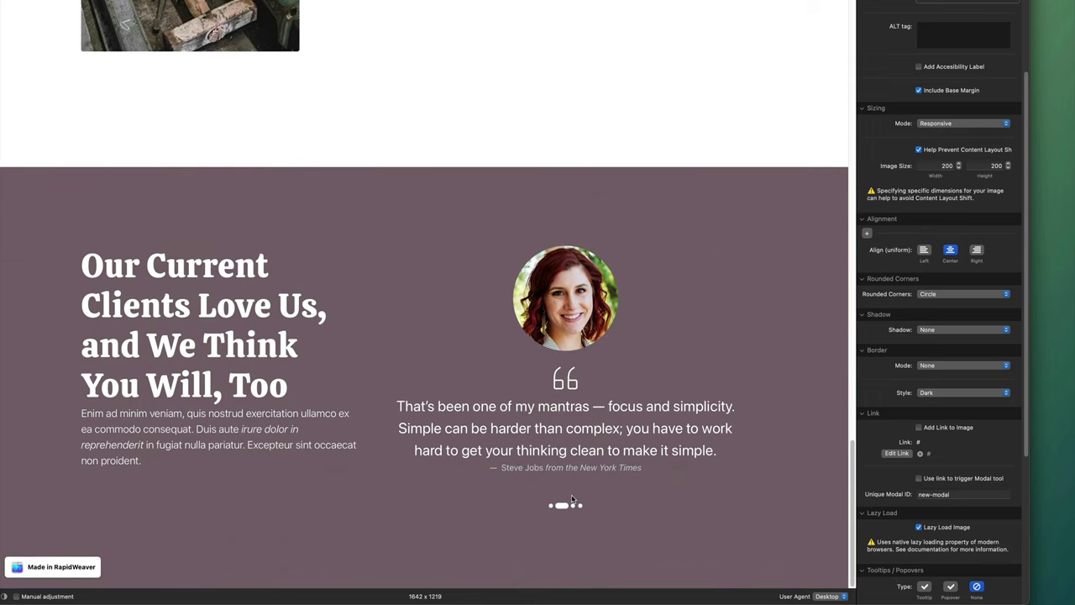